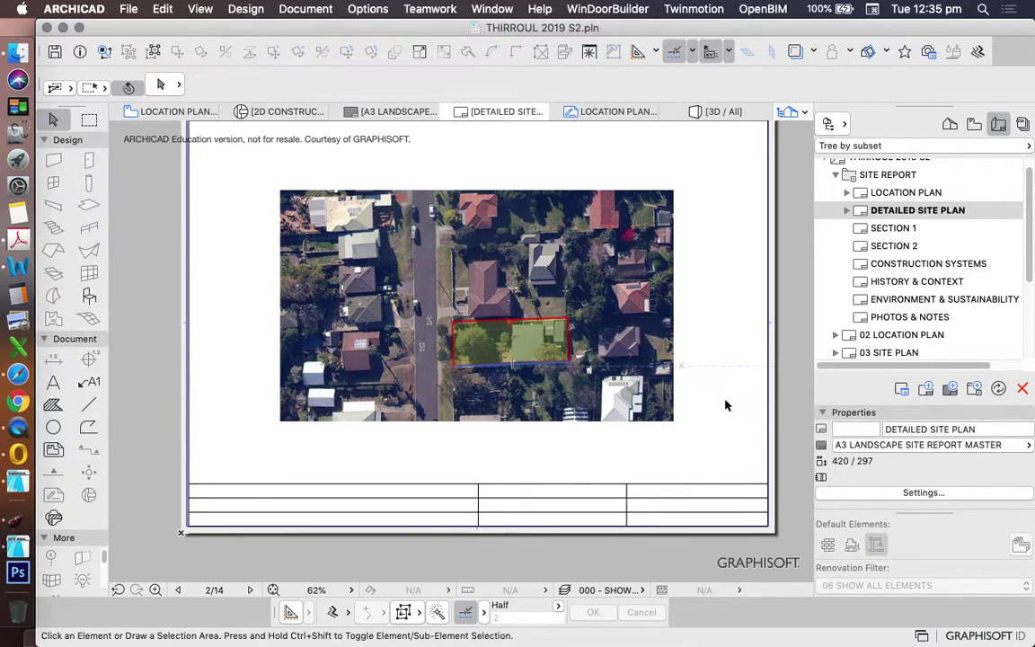
Step: Open the 2. UPPER GROUND FLOOR story from the project map
scroll(721, 404, "up", 2)
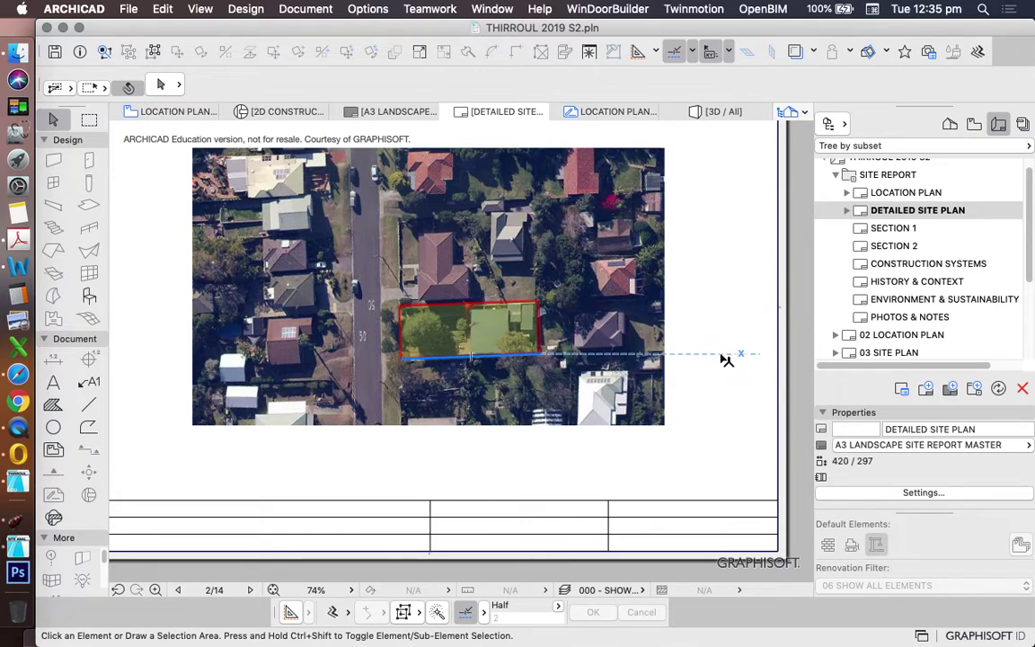
scroll(727, 358, "down", 2)
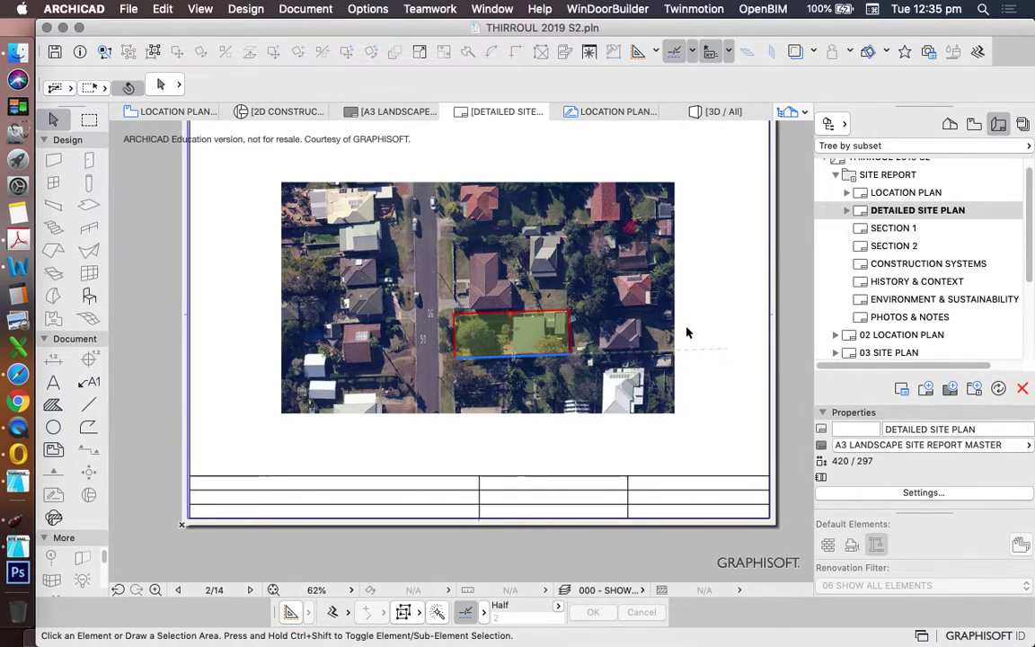
left_click(950, 124)
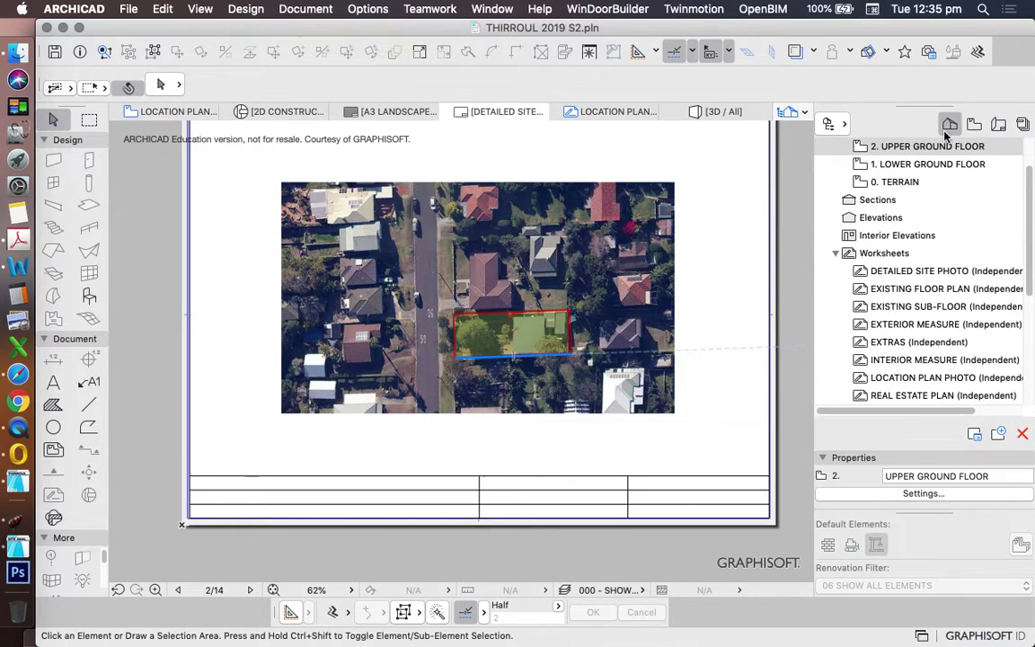
scroll(917, 203, "up", 3)
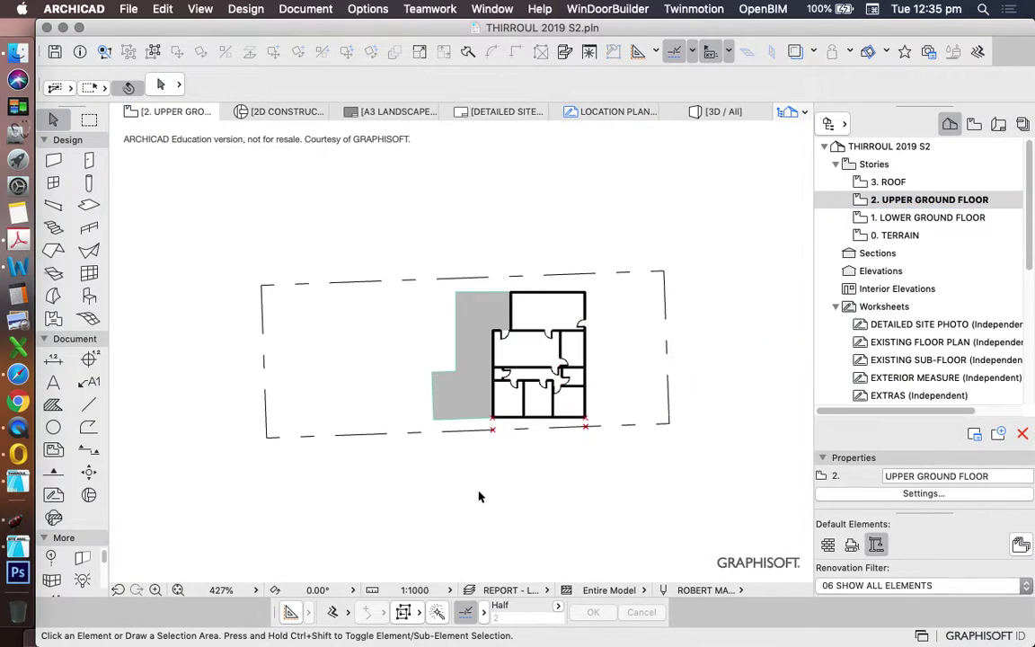
Step: Save the current floor plan as a view named DETAILED SITE PLAN at 1:200 in the REPORTS folder and open it
left_click(975, 125)
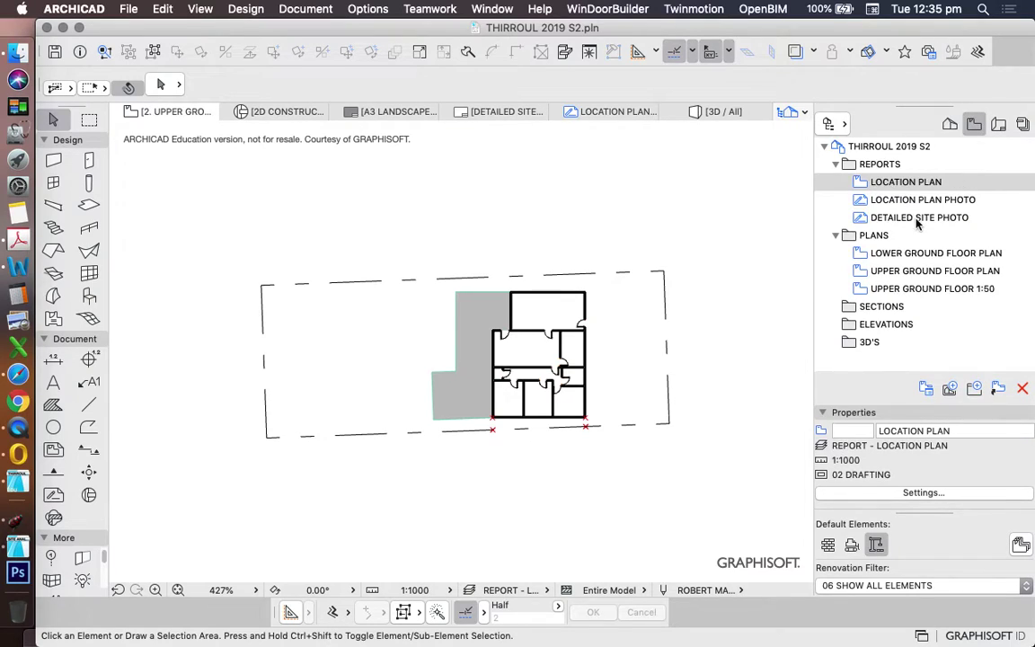
right_click(883, 166)
left_click(927, 172)
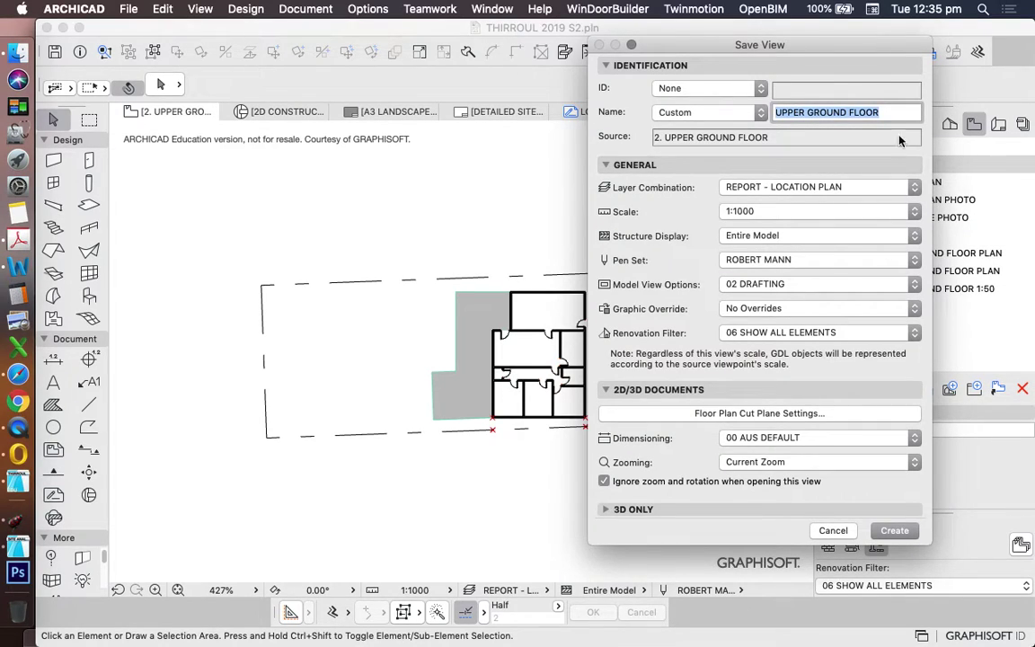
type("SITE PLAN")
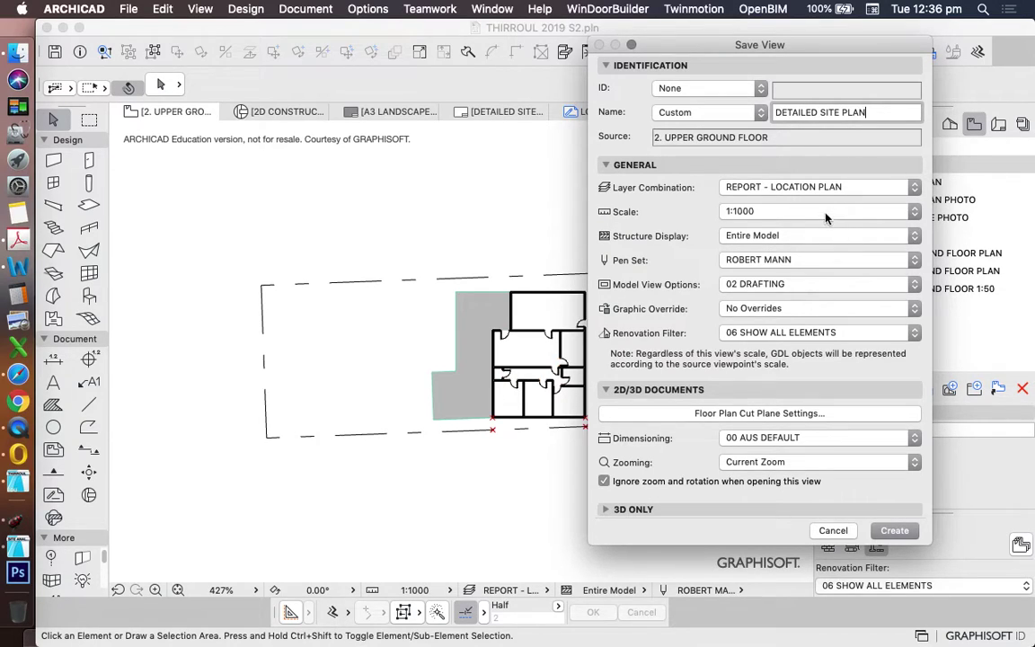
left_click(826, 216)
left_click(813, 194)
left_click(881, 532)
scroll(564, 422, "down", 5)
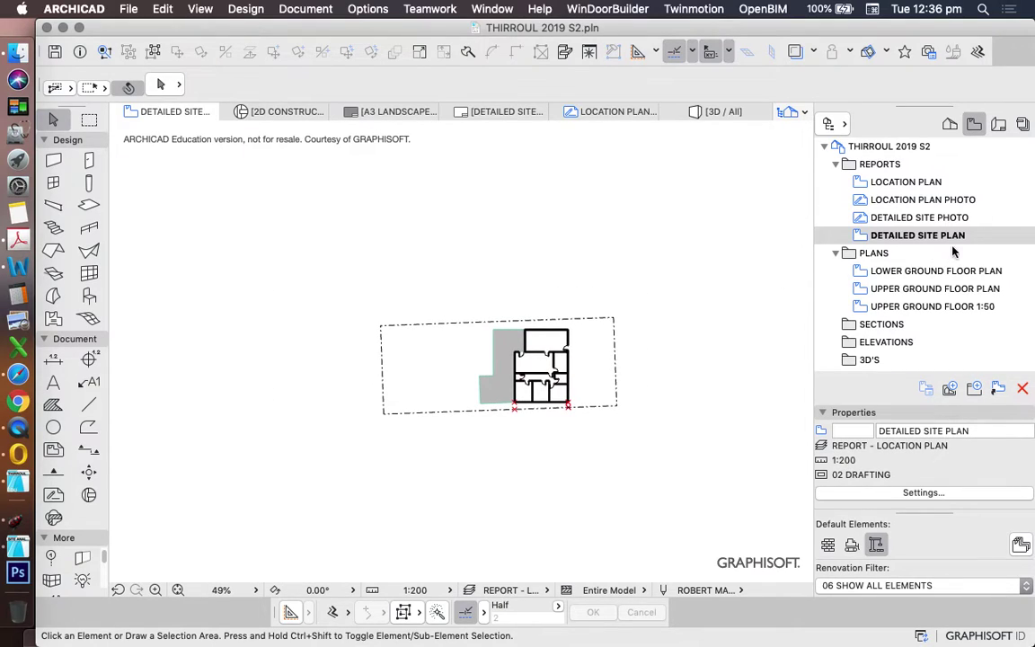
Step: Show the DETAILED SITE PHOTO worksheet as a trace reference beneath the detailed site plan
left_click(949, 123)
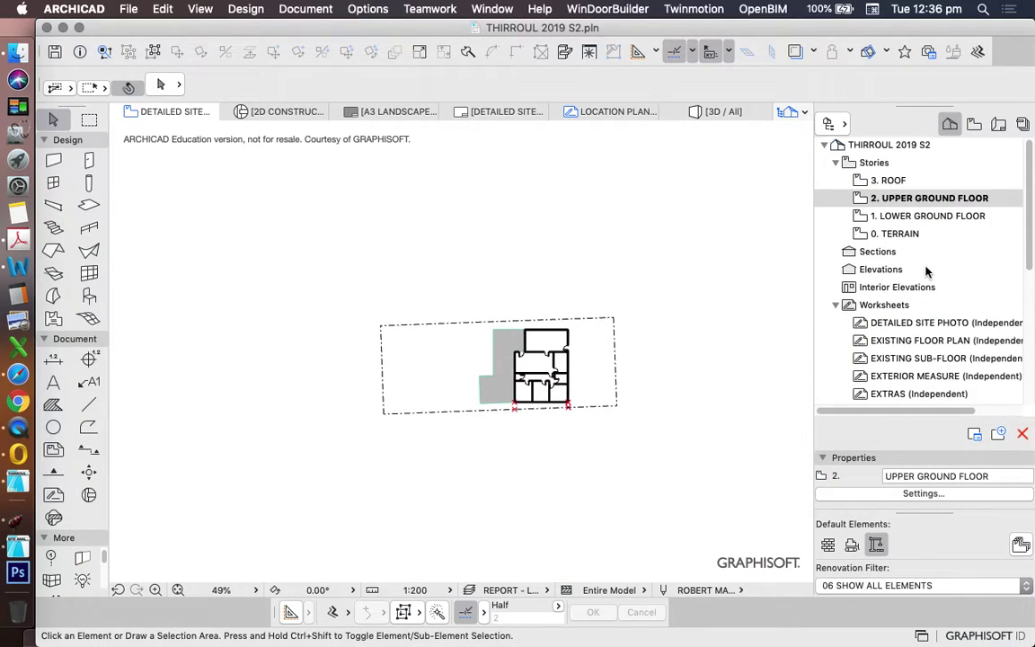
scroll(921, 288, "down", 2)
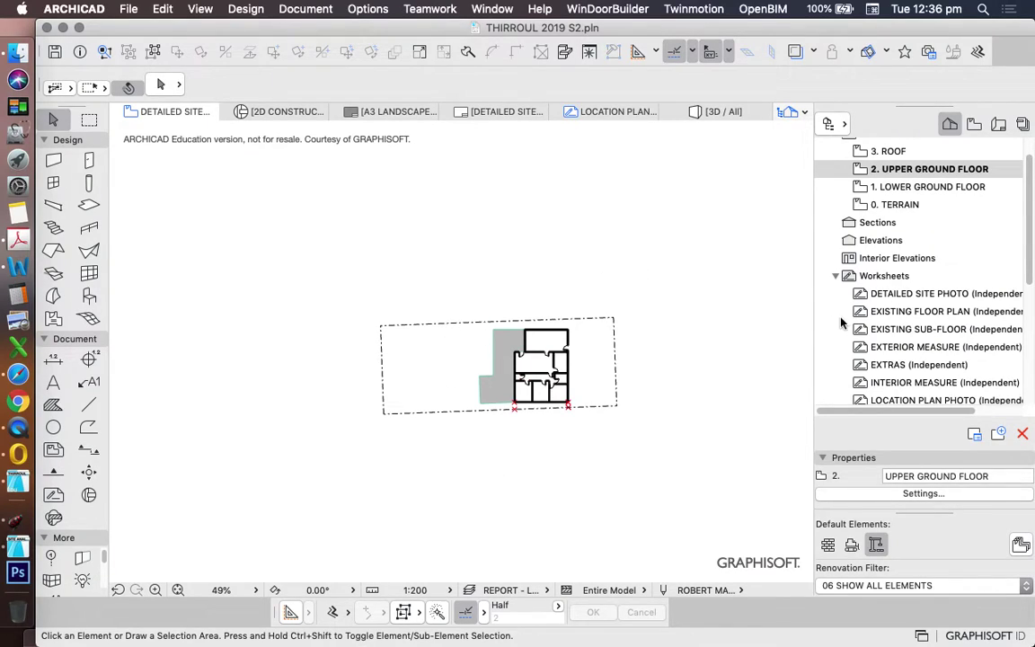
right_click(902, 296)
left_click(887, 400)
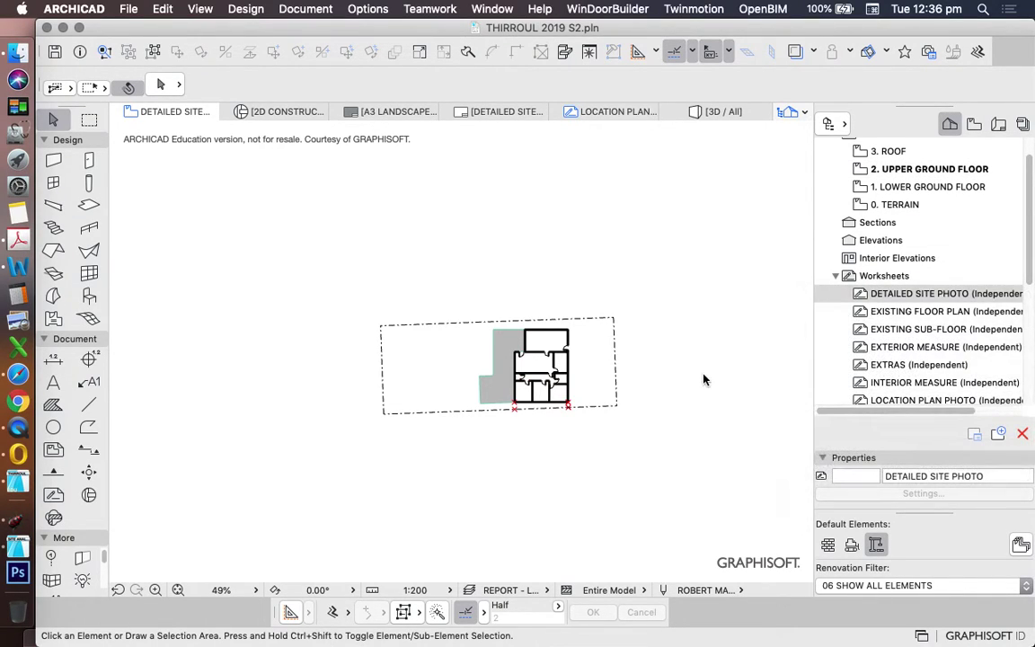
scroll(559, 352, "down", 3)
scroll(614, 351, "up", 2)
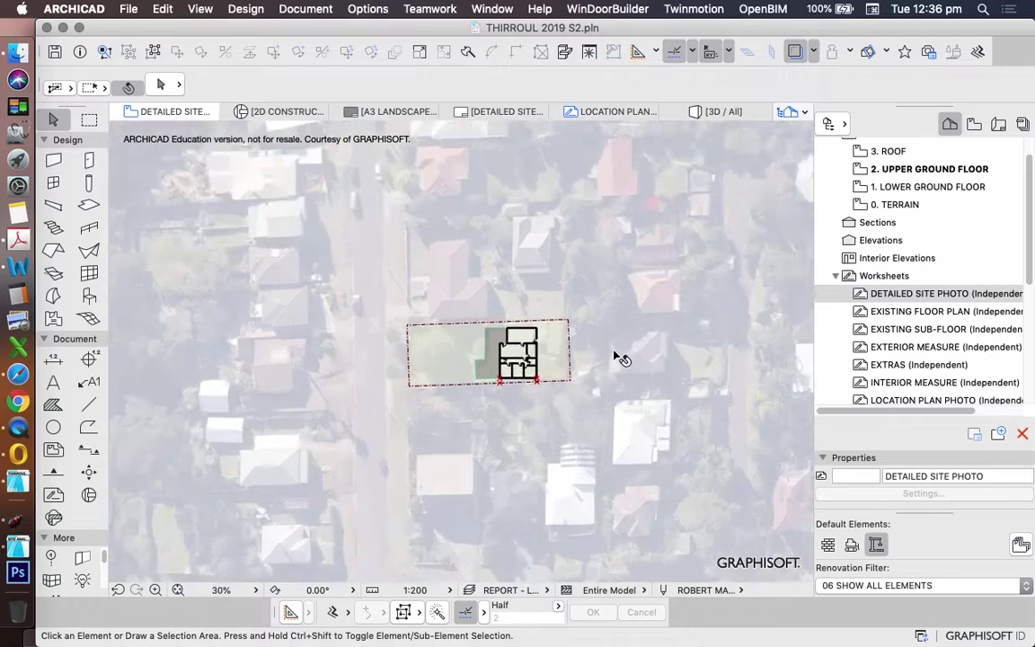
scroll(607, 351, "up", 2)
scroll(536, 314, "down", 4)
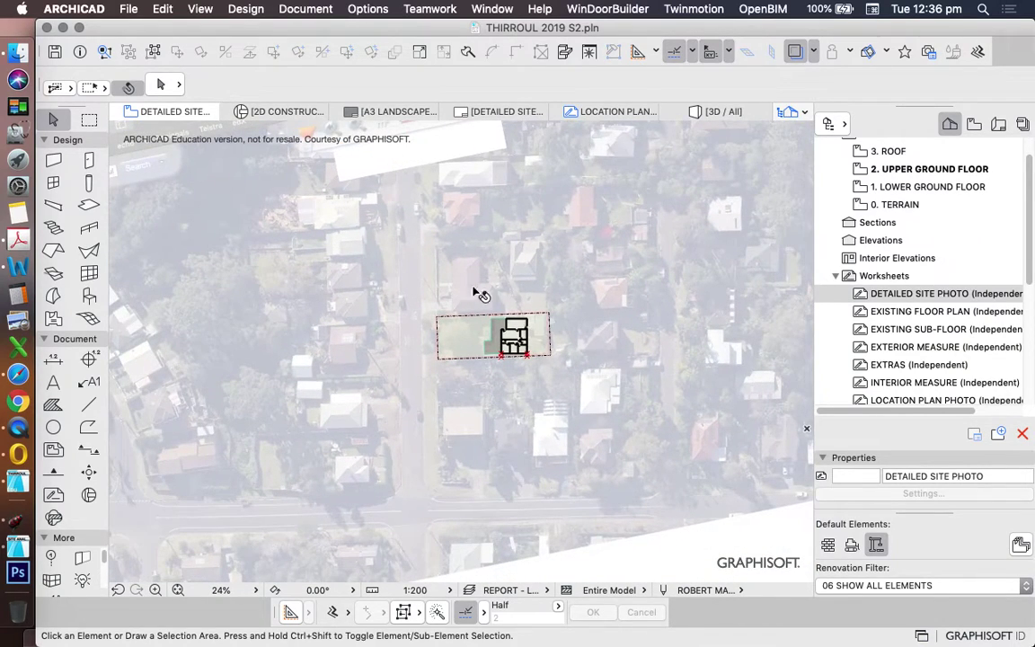
scroll(521, 382, "up", 2)
scroll(504, 363, "down", 1)
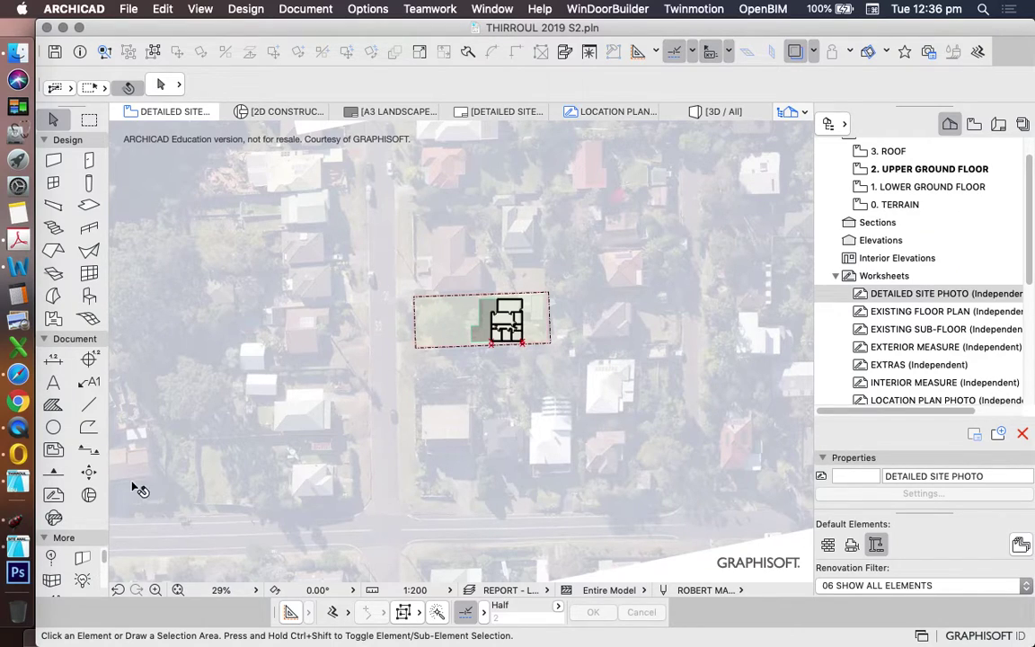
Step: Draw a solid line about 109.9 m long along the road edge farther from the site, tracing the aerial photo
left_click(89, 405)
scroll(377, 163, "up", 5)
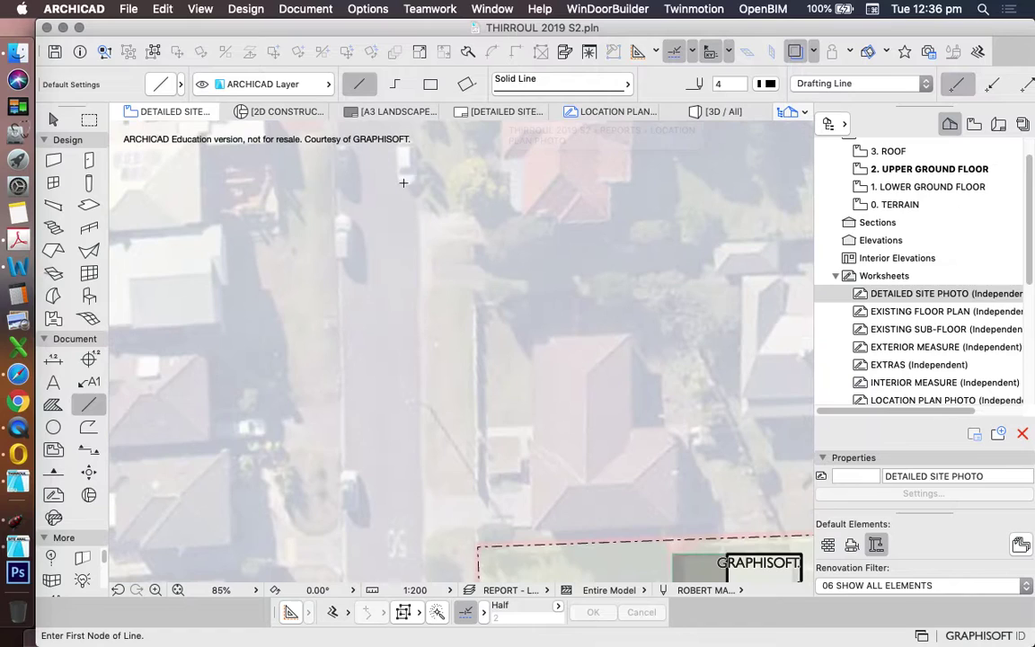
scroll(351, 184, "down", 2)
scroll(349, 184, "up", 5)
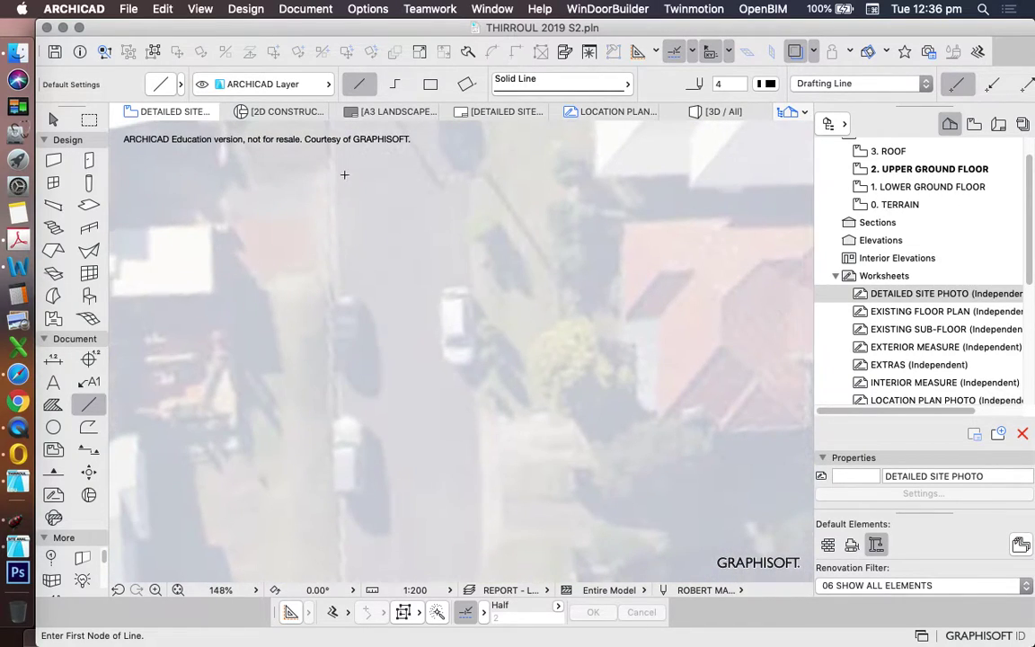
left_click(329, 153)
scroll(336, 240, "down", 5)
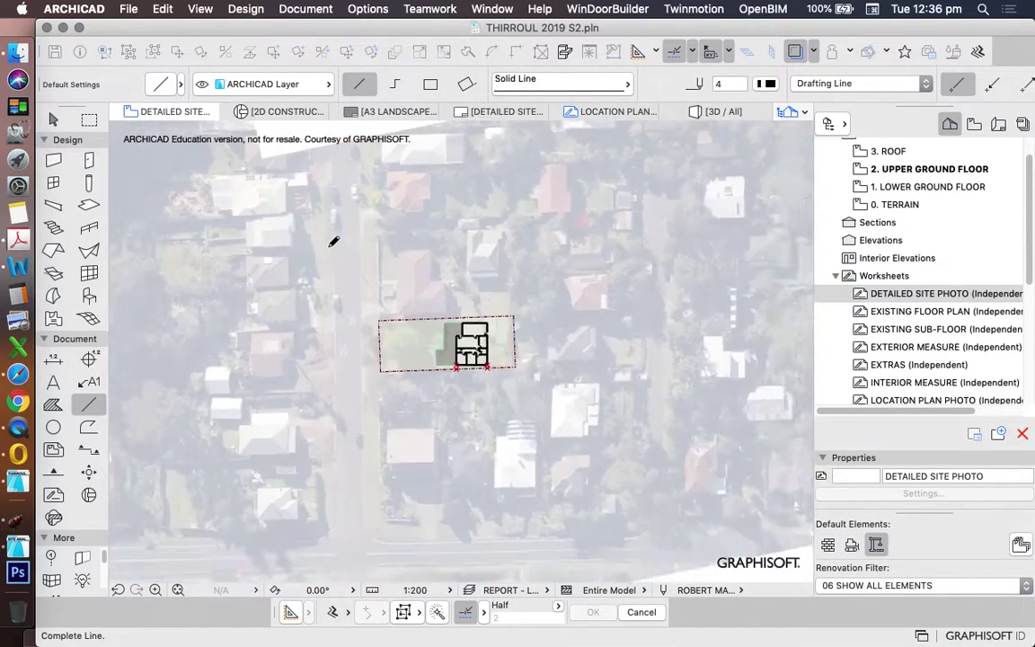
scroll(328, 388, "down", 3)
scroll(388, 537, "up", 8)
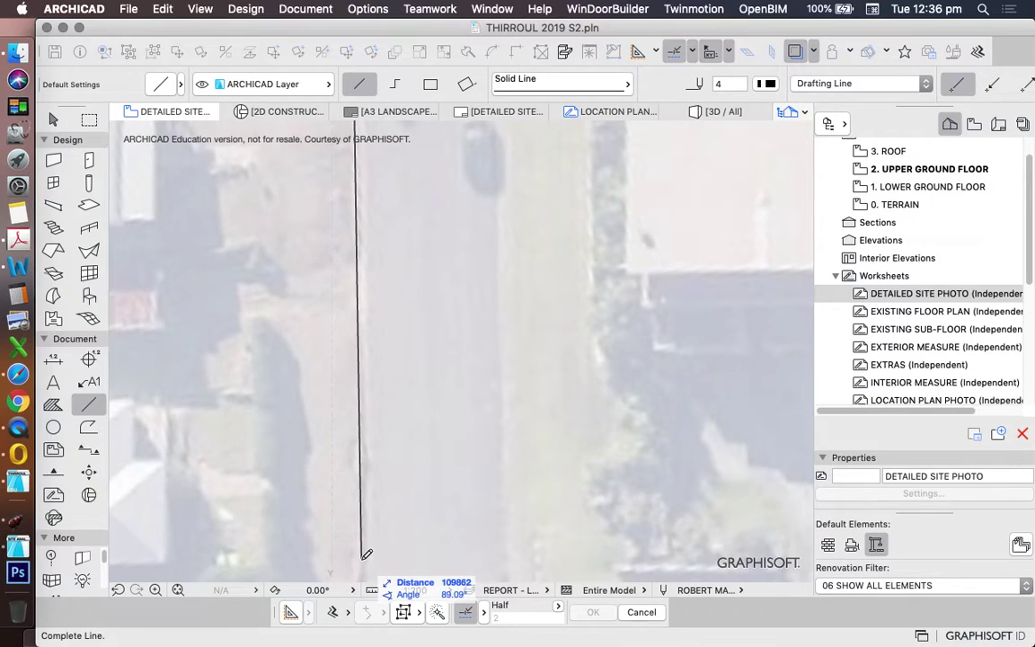
left_click(362, 557)
Step: Drag multiple copies of the road-edge line: one just inside it and a pair along the opposite road edge, about 8.6 m away
right_click(362, 364)
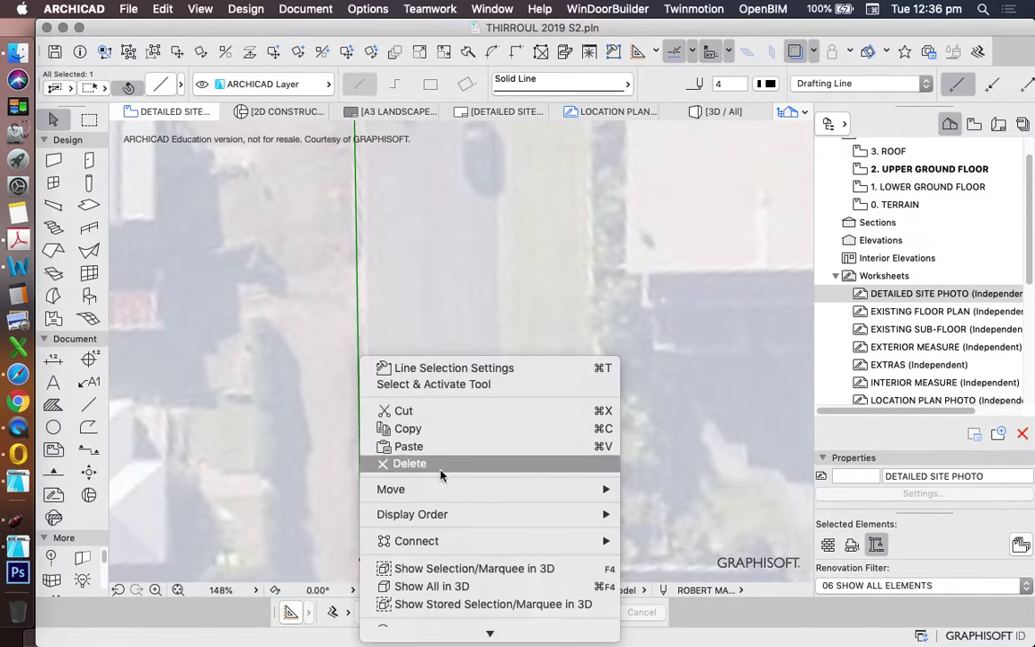
mouse_move(446, 482)
left_click(711, 594)
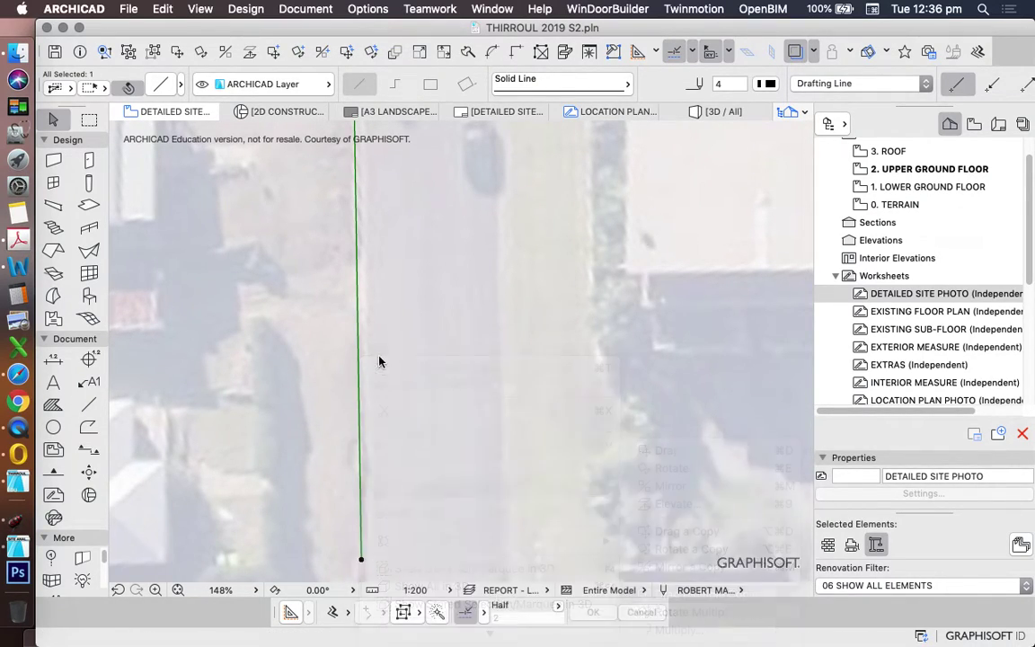
scroll(372, 370, "up", 3)
left_click(344, 362)
left_click(366, 360)
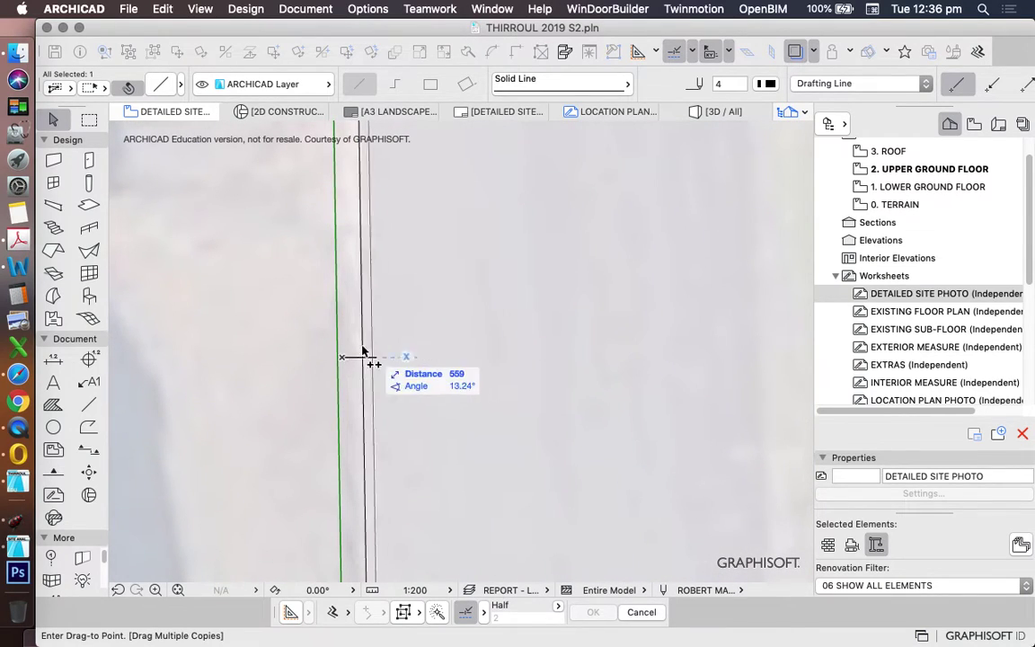
scroll(368, 356, "down", 3)
scroll(442, 367, "up", 3)
left_click(462, 369)
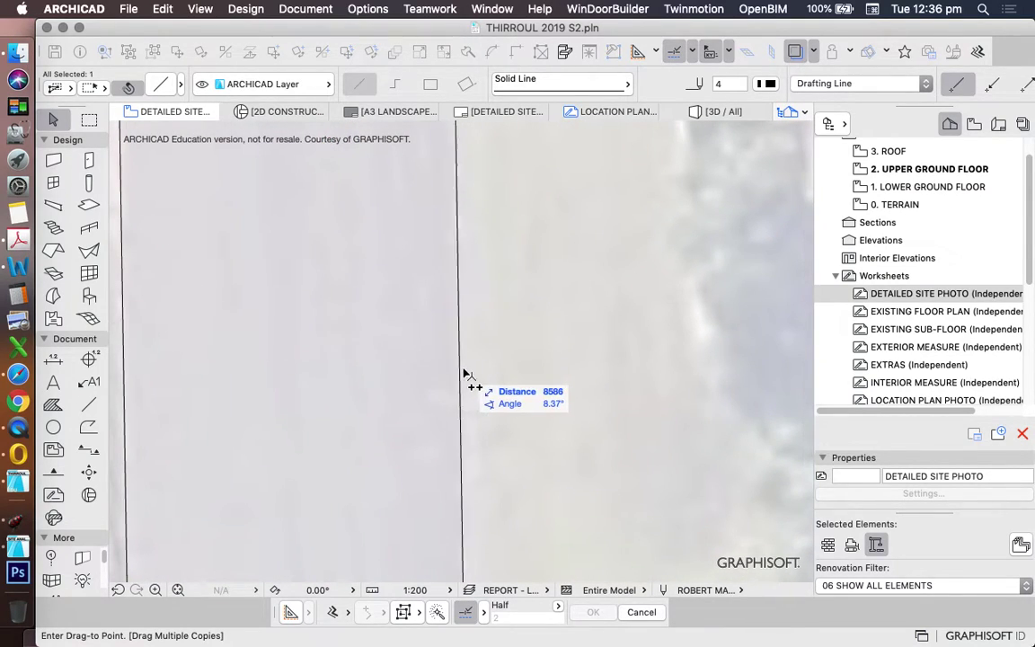
left_click(486, 366)
scroll(494, 404, "down", 8)
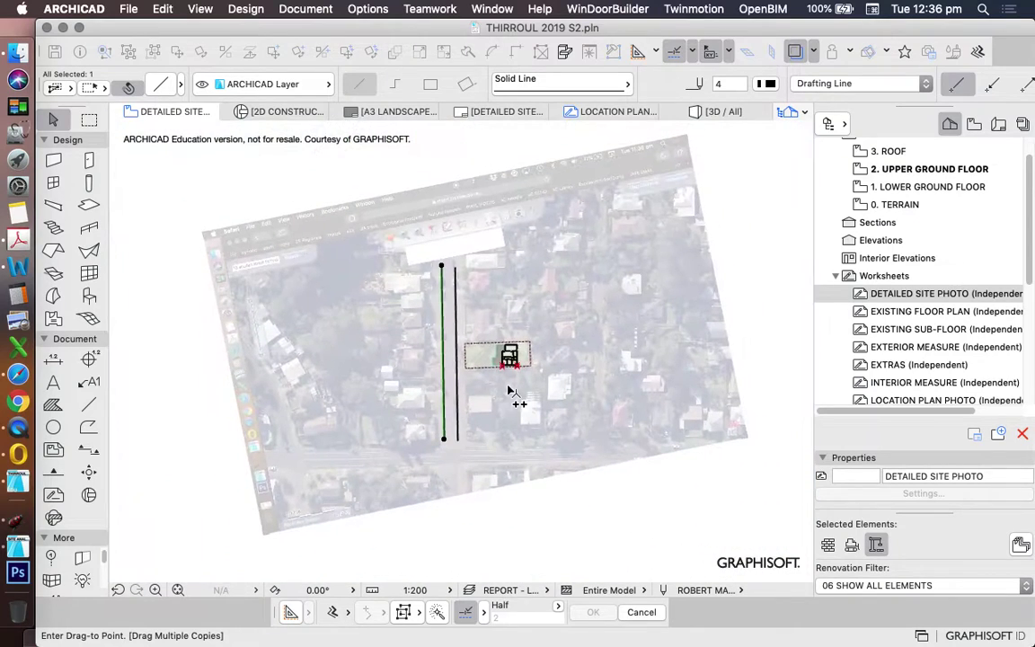
key("Escape")
key("Escape")
Step: Trace the roof outline of the neighbouring house just above the site boundary with a 50 % polygonal fill and select the fill
scroll(504, 334, "up", 1)
scroll(506, 339, "up", 8)
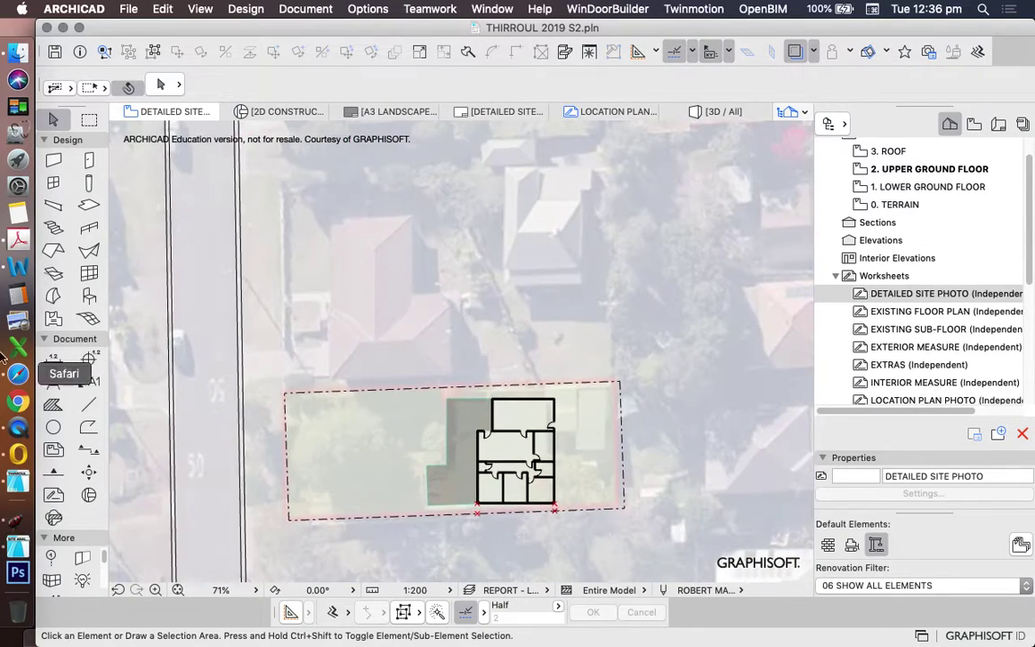
left_click(53, 404)
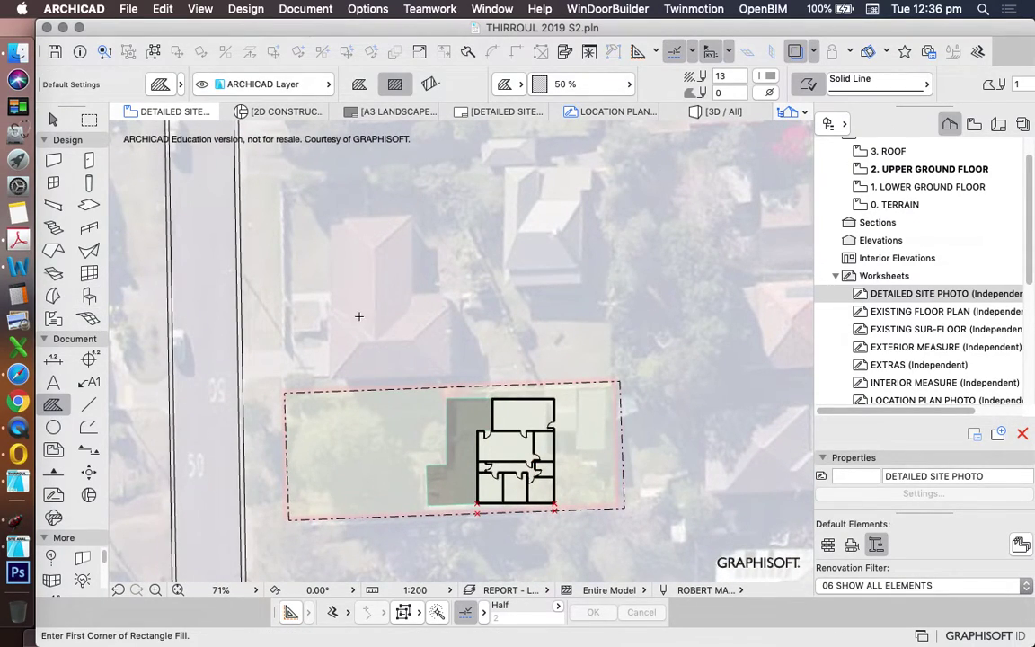
scroll(358, 310, "up", 5)
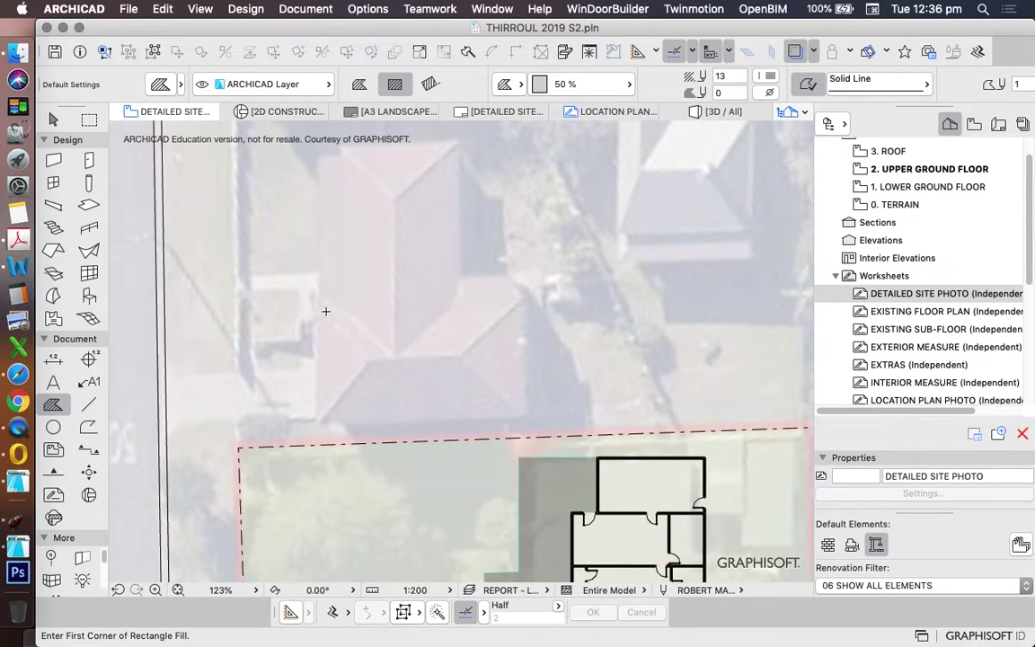
scroll(326, 313, "up", 3)
scroll(395, 387, "down", 4)
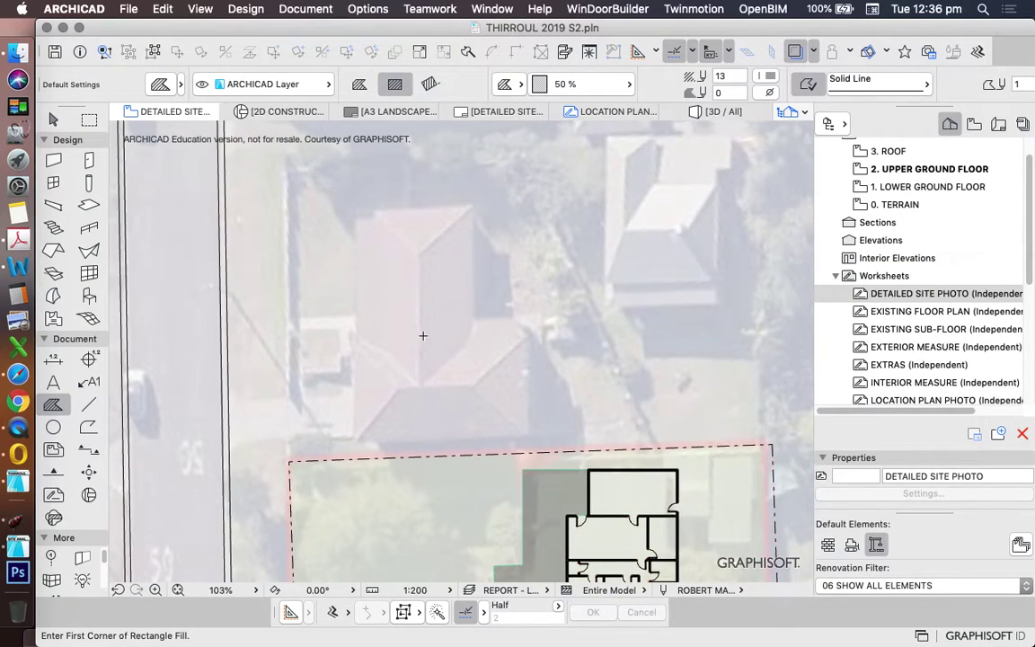
scroll(395, 301, "up", 3)
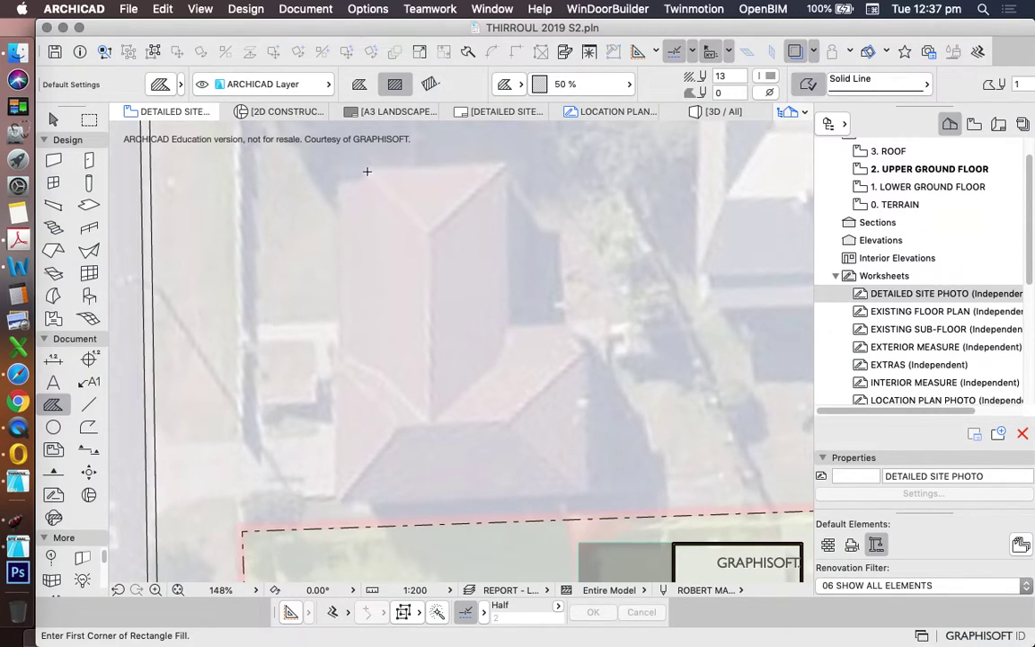
left_click(343, 170)
left_click(360, 84)
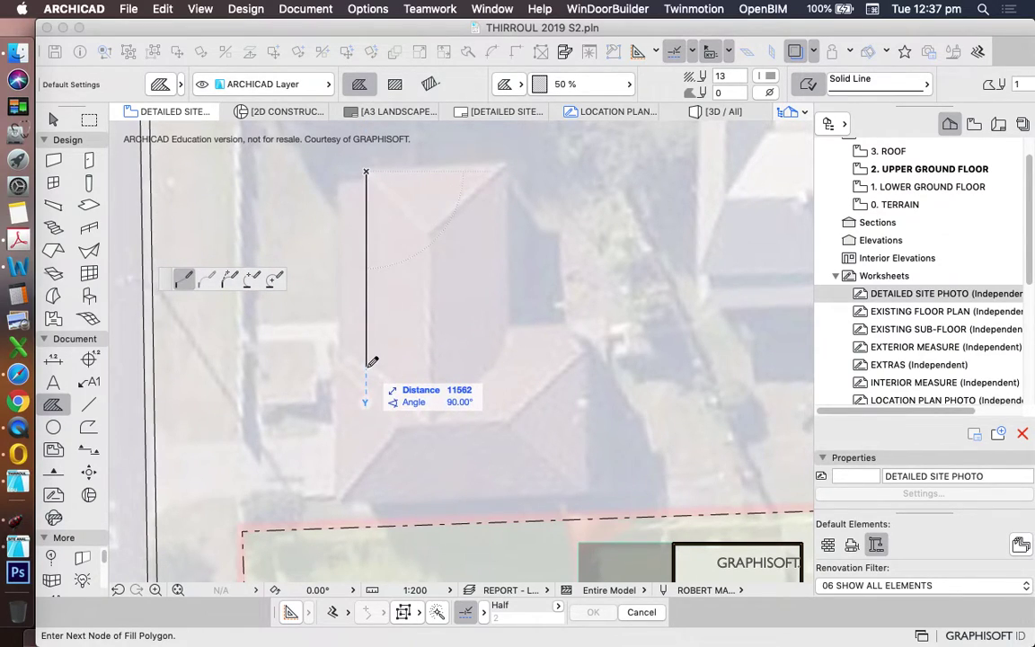
left_click(365, 363)
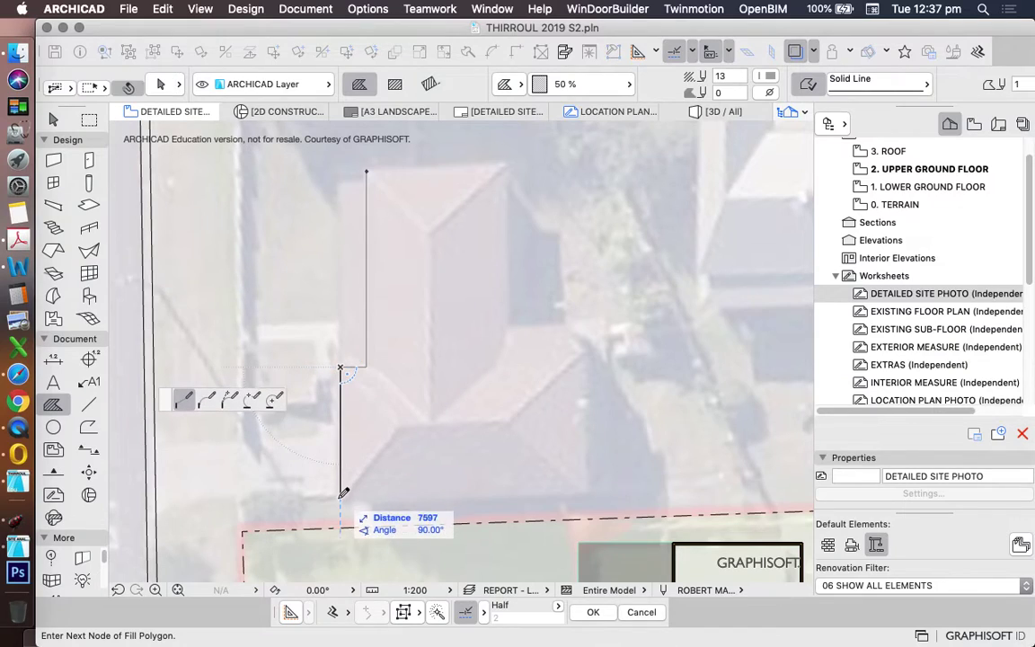
left_click(339, 503)
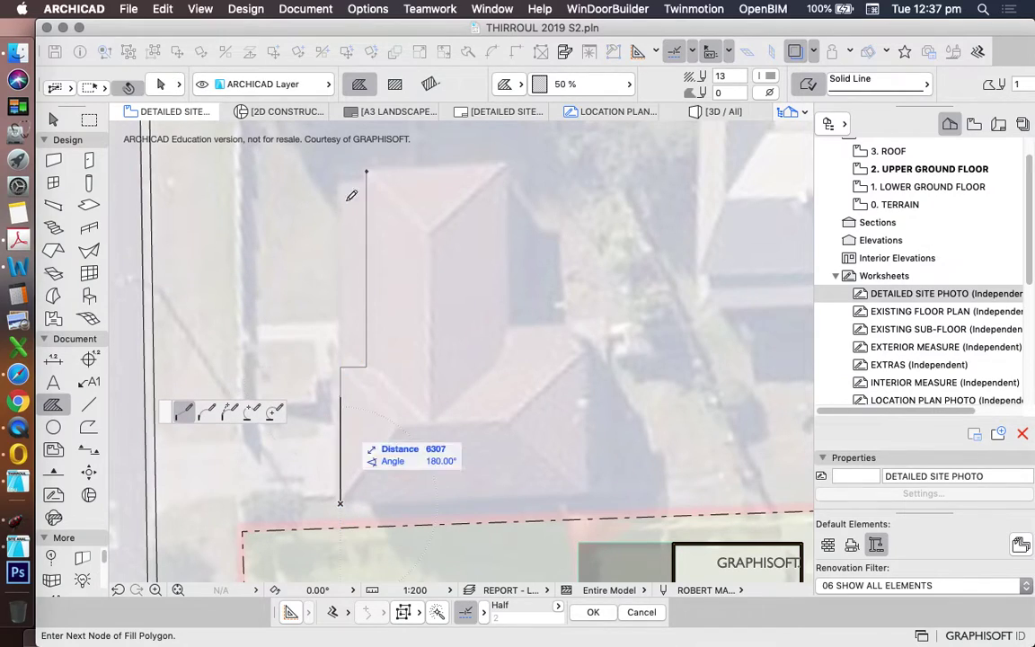
left_click(586, 503)
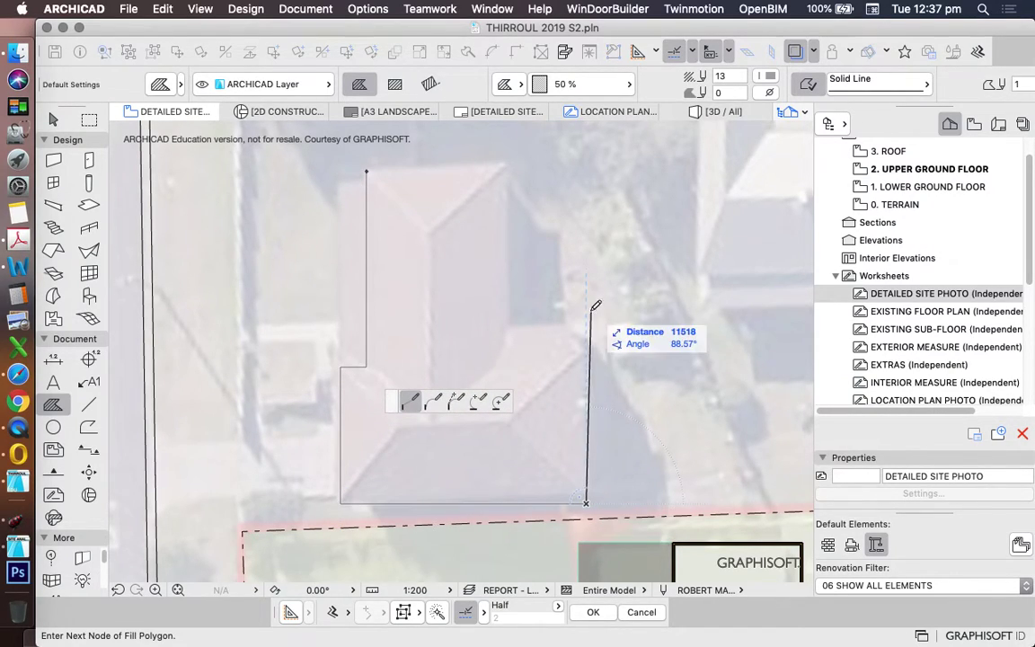
left_click(516, 327)
left_click(507, 328)
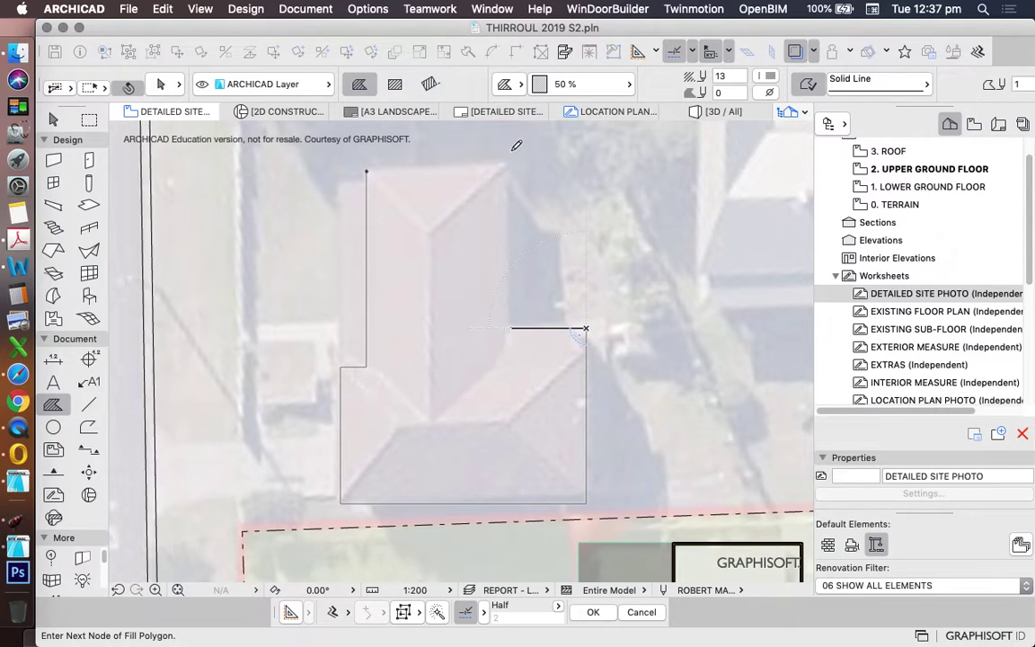
left_click(505, 172)
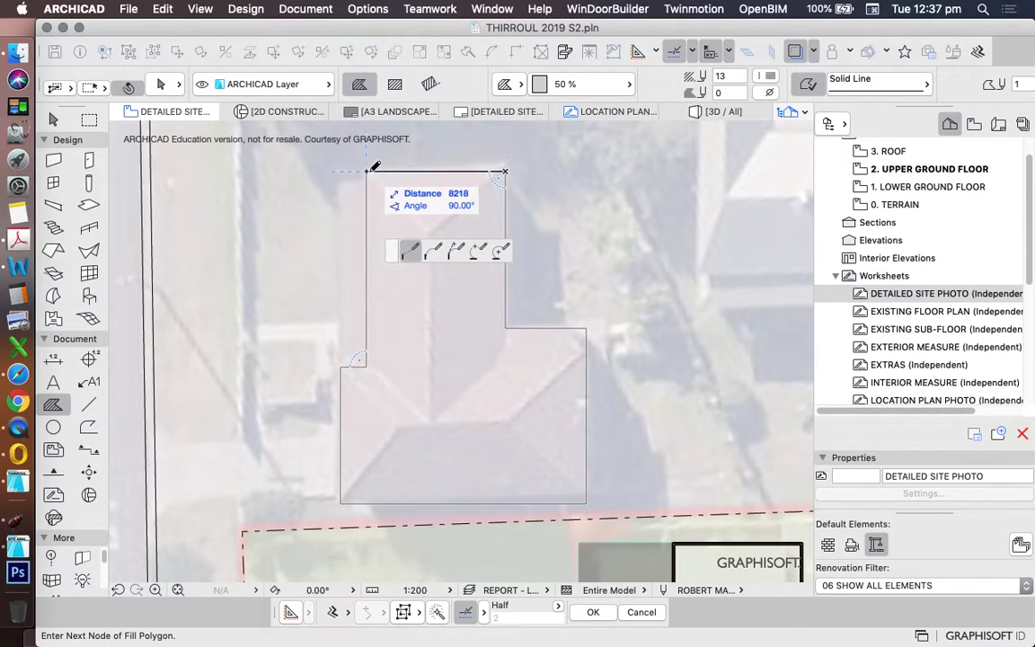
left_click(366, 171)
key("Escape")
left_click(468, 173)
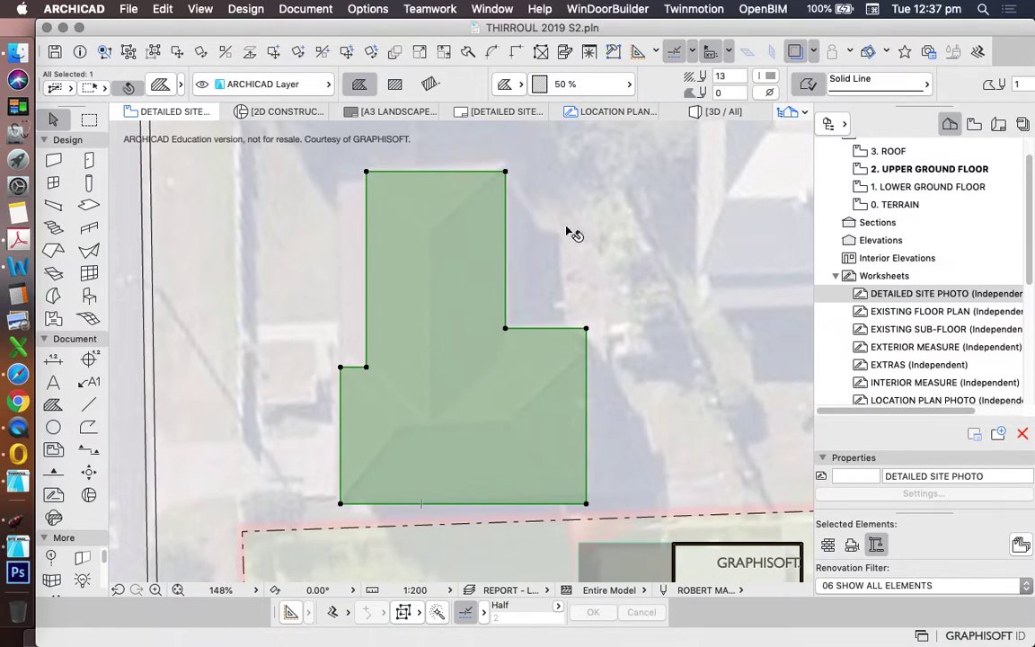
Step: Offset the neighbouring house's fill outline inward by 500 mm on all sides and deselect the fill
left_click(468, 171)
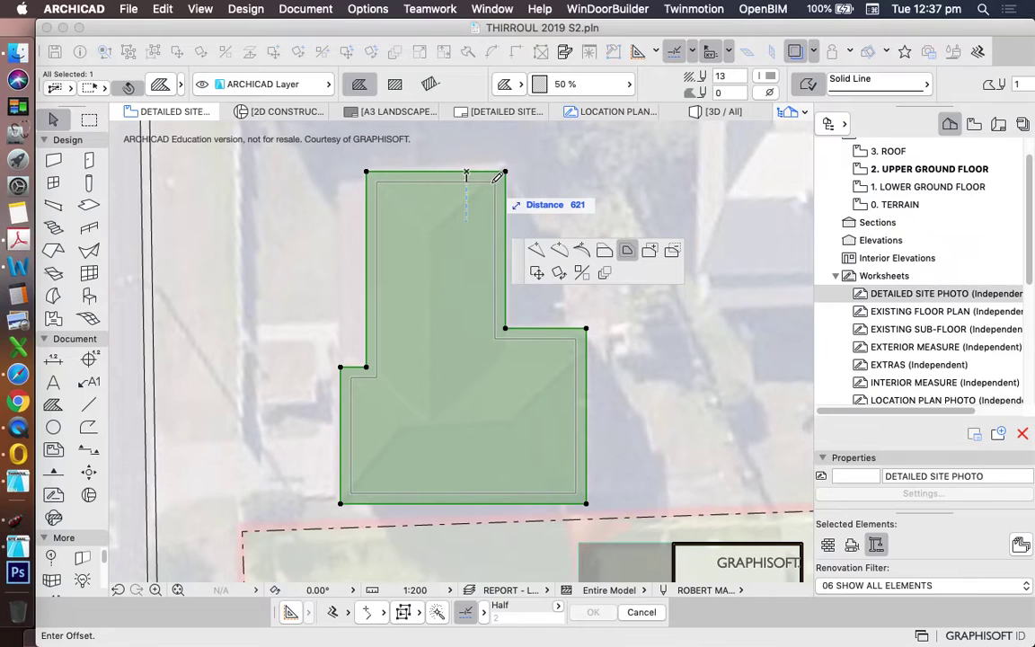
type("500")
key("Return")
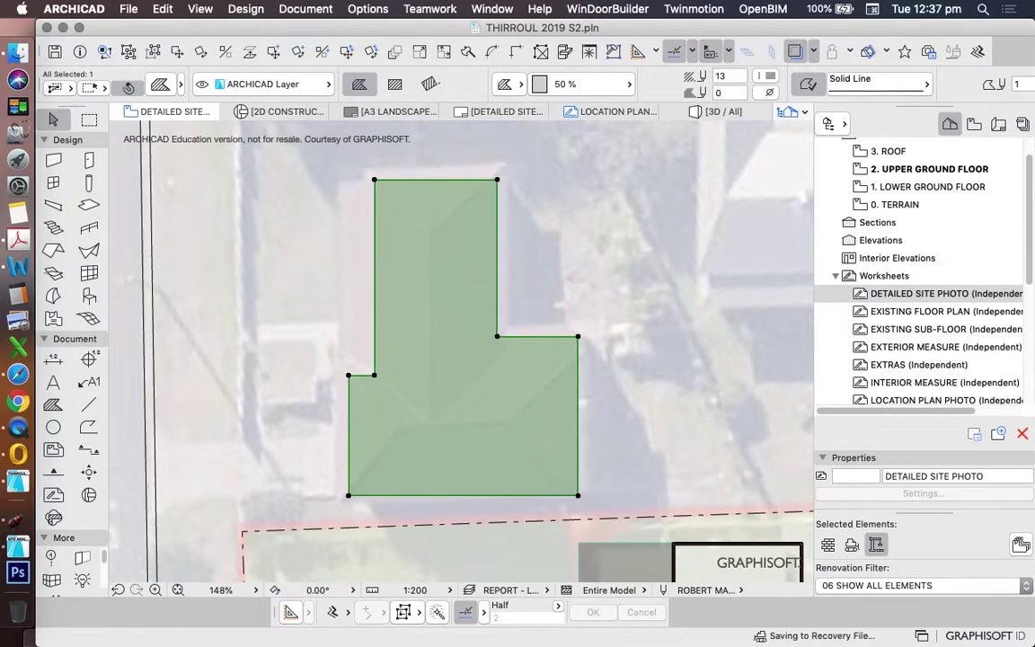
scroll(339, 364, "down", 5)
key("Escape")
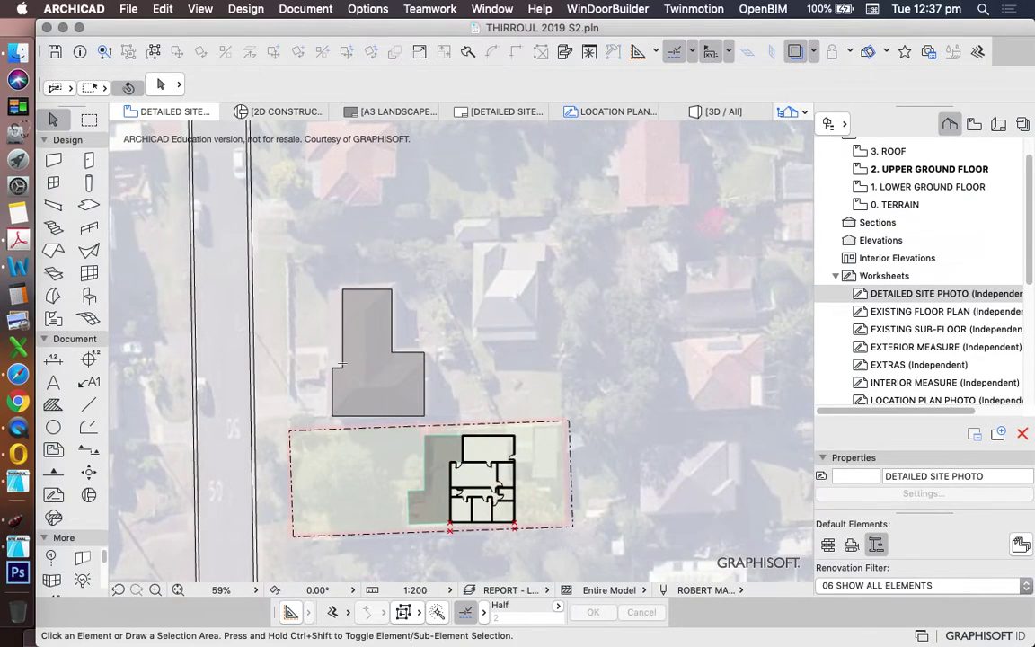
Step: Pick up the settings of the traced neighbouring house's fill for drawing more house fills
scroll(454, 364, "up", 4)
left_click(364, 292, "alt")
scroll(405, 291, "down", 2)
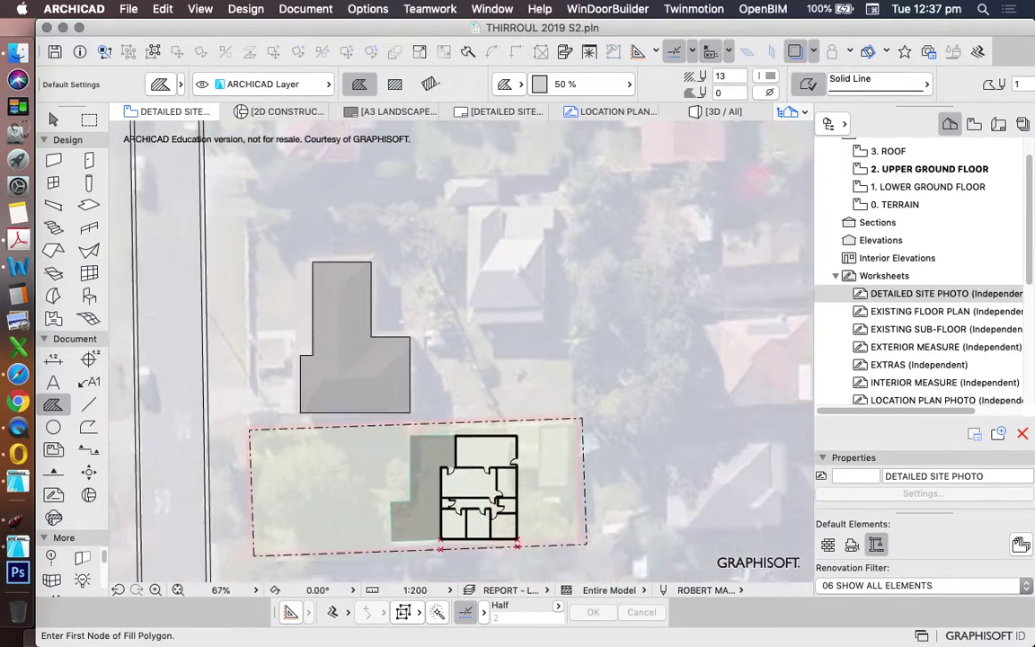
Step: Examine the aerial photo around the site for further neighbouring houses to trace
scroll(404, 346, "down", 2)
scroll(409, 351, "up", 2)
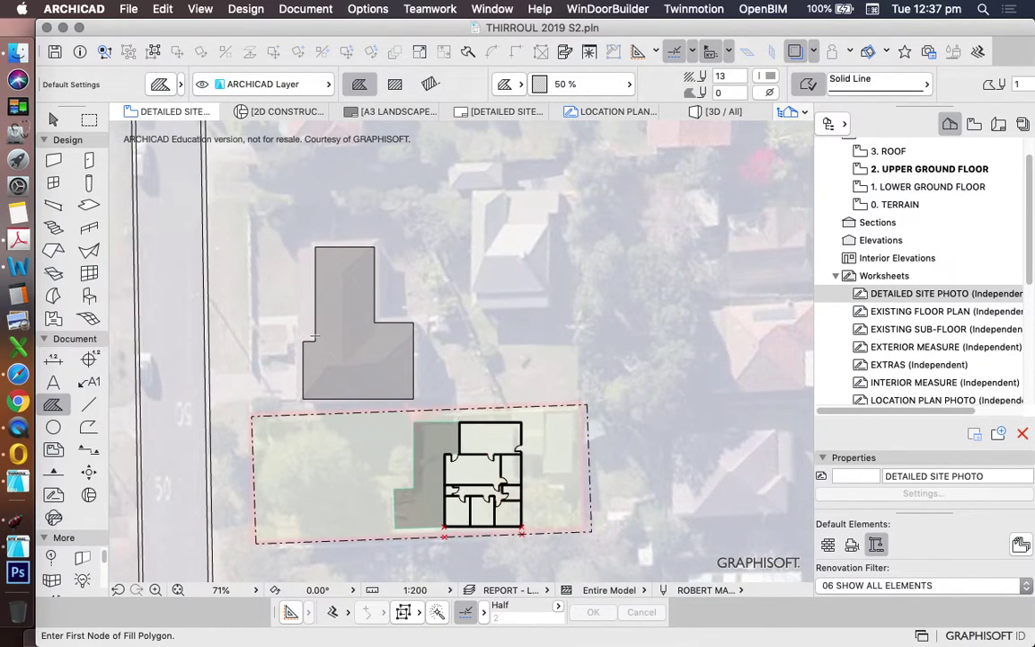
scroll(438, 261, "down", 3)
scroll(444, 262, "up", 3)
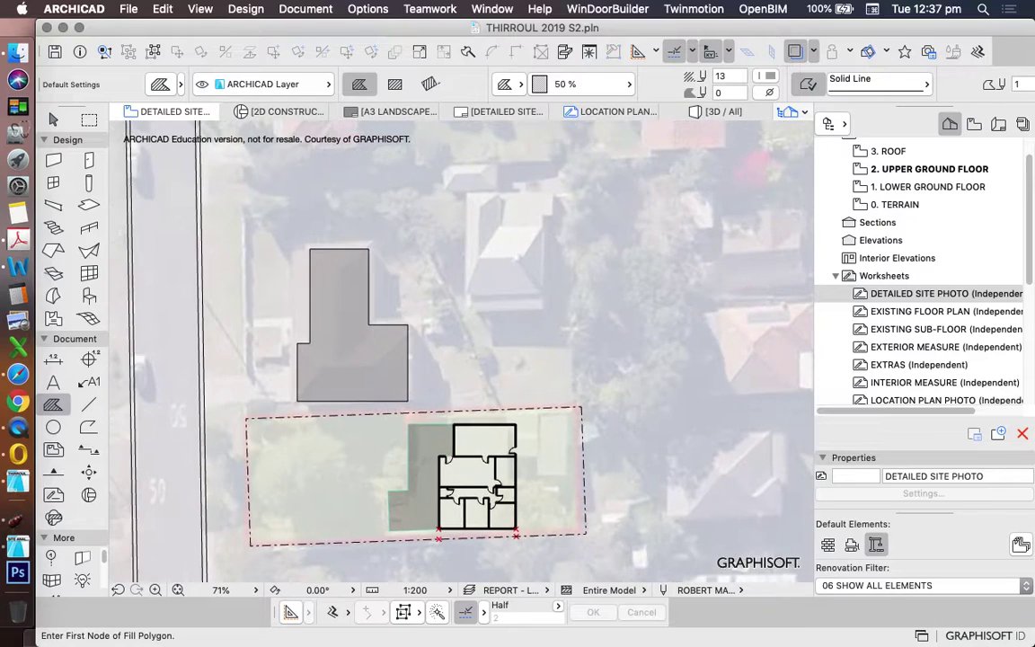
scroll(440, 256, "down", 2)
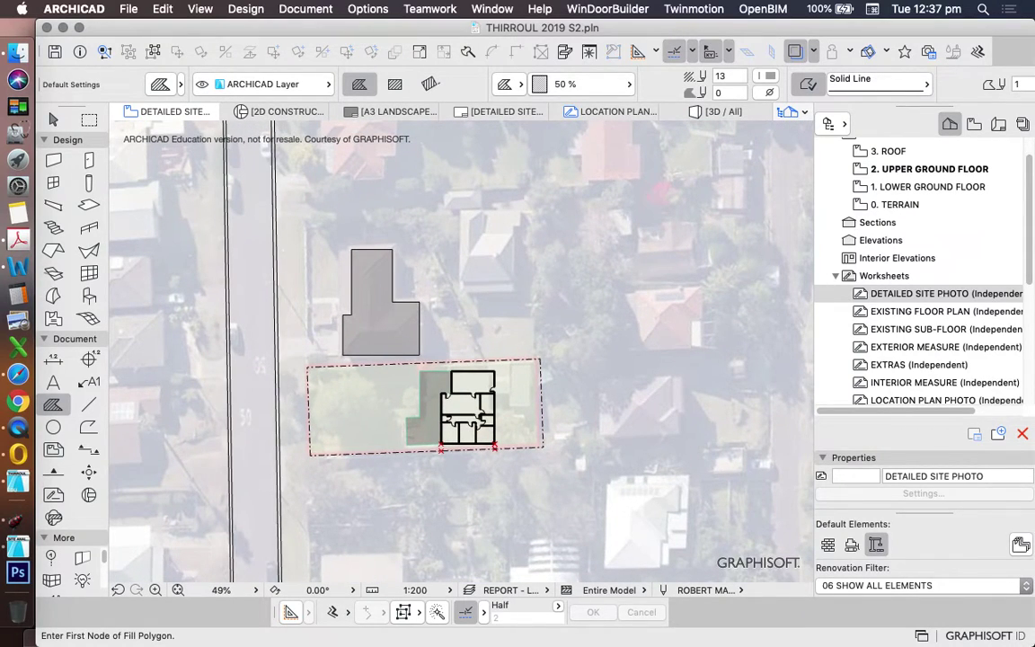
scroll(479, 328, "up", 2)
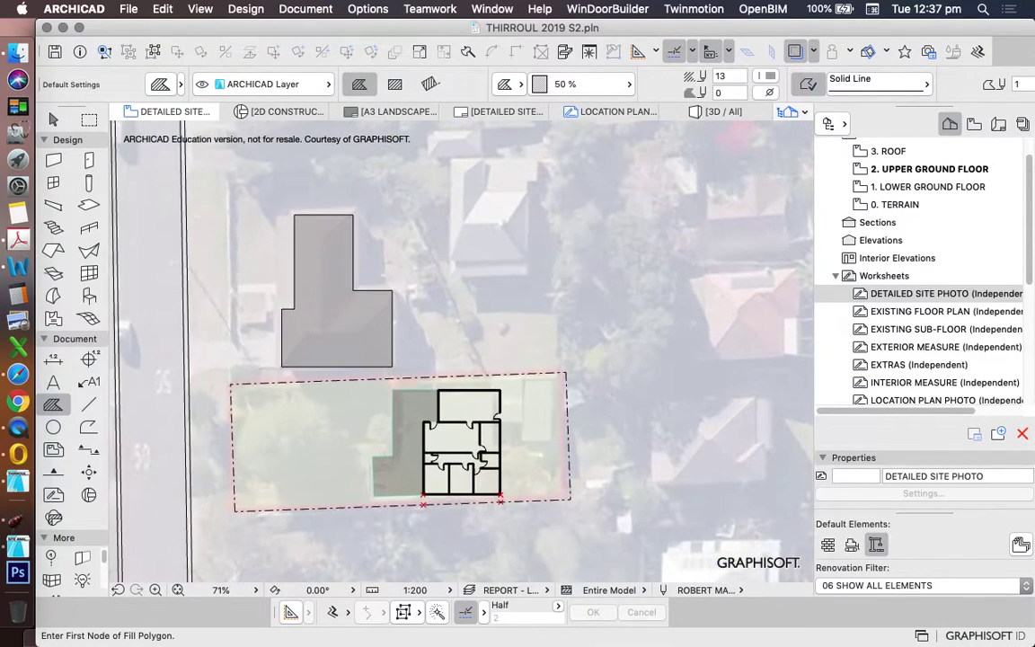
scroll(527, 291, "down", 2)
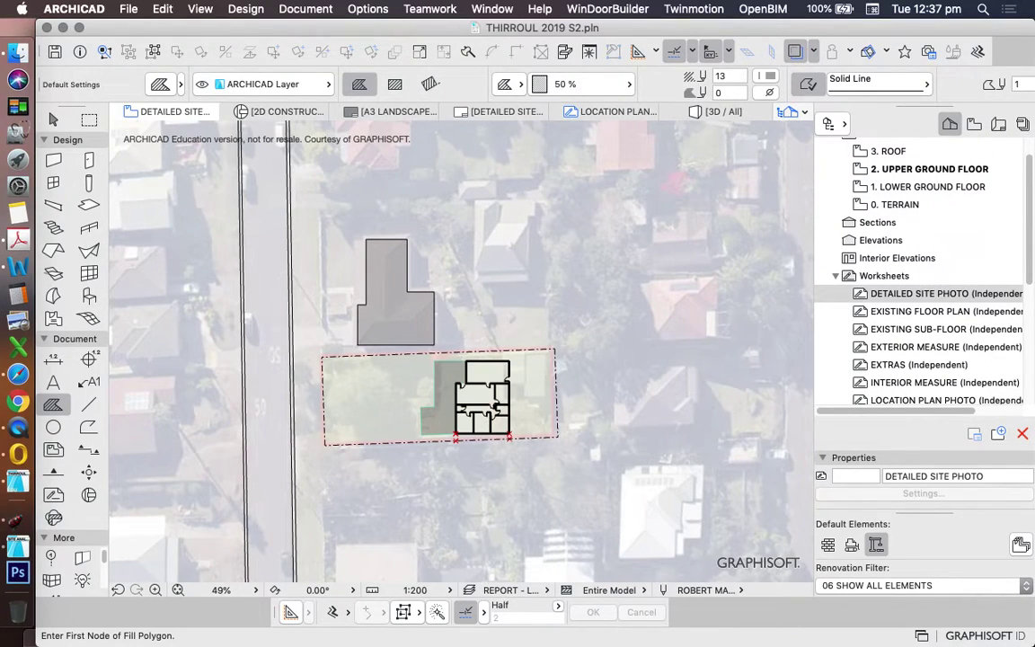
scroll(449, 377, "up", 2)
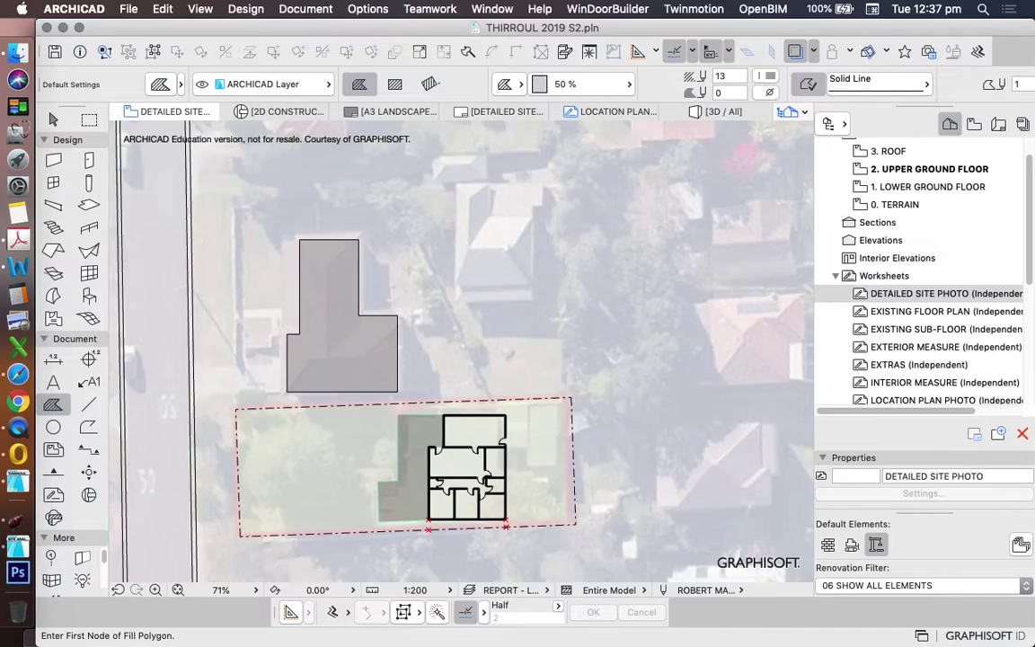
scroll(449, 378, "down", 3)
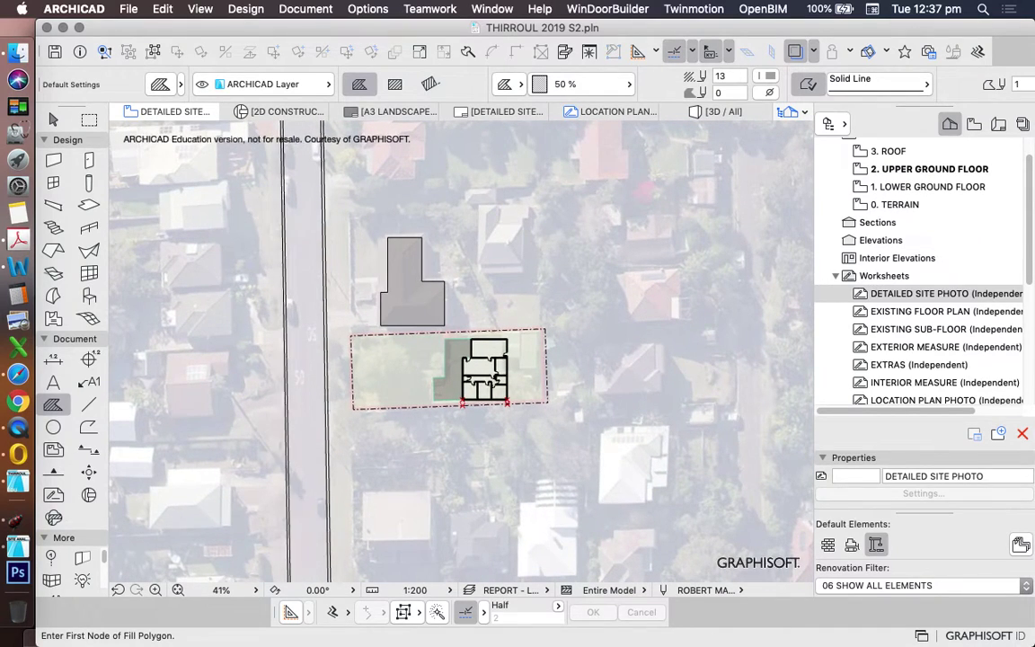
Step: Trace the pale-roofed house above the site's rear half with an L-shaped 50 % fill about 12.4 m long
scroll(513, 217, "up", 3)
scroll(513, 216, "up", 3)
scroll(494, 211, "up", 1)
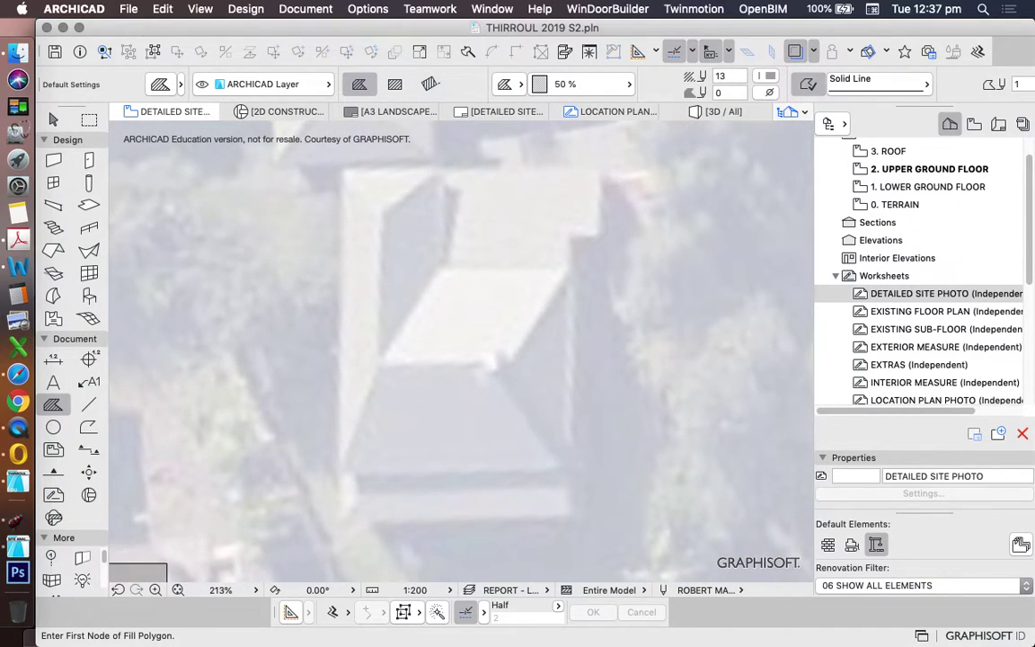
left_click(345, 171)
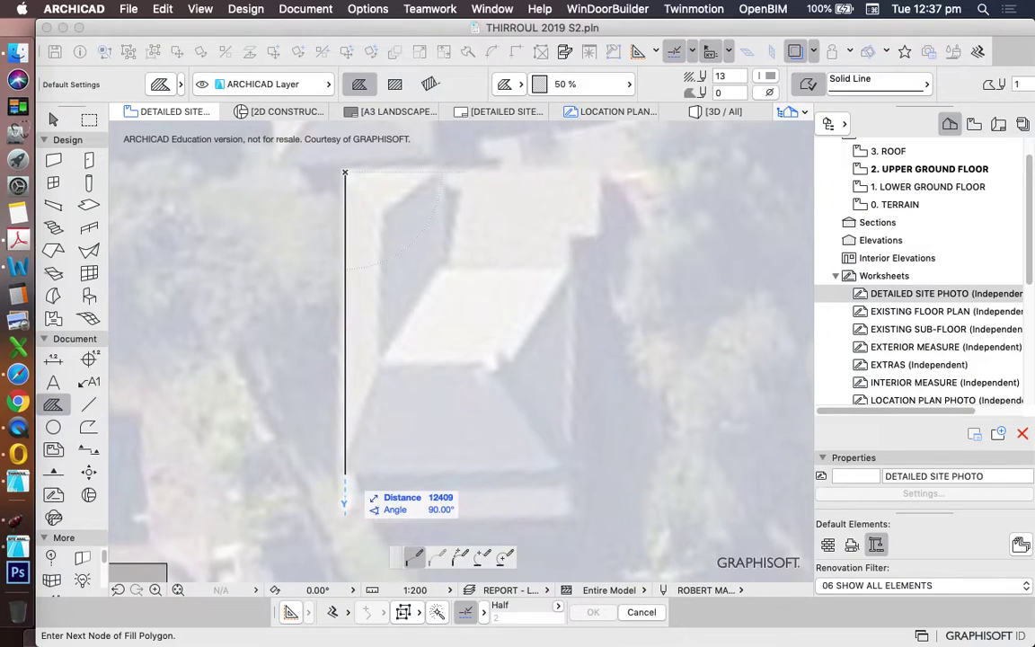
left_click(345, 474)
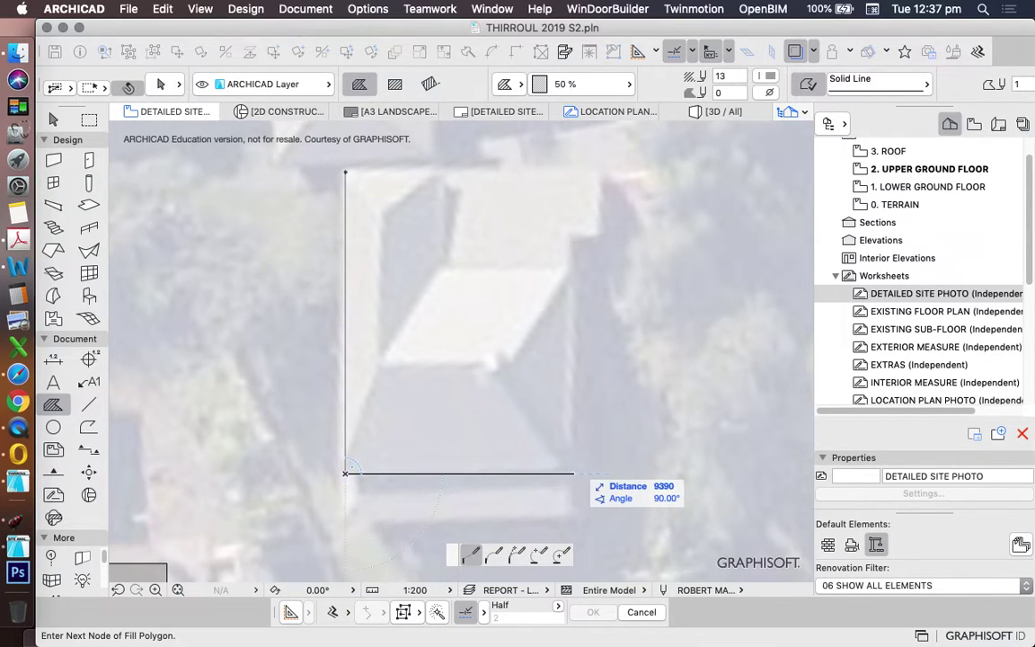
left_click(569, 474)
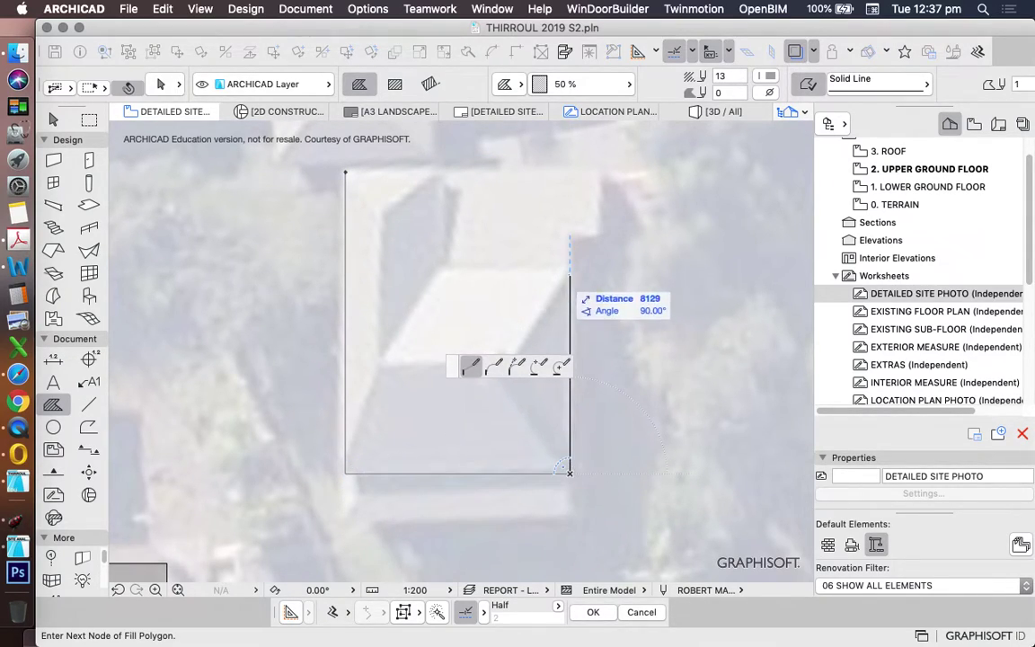
left_click(570, 278)
left_click(445, 278)
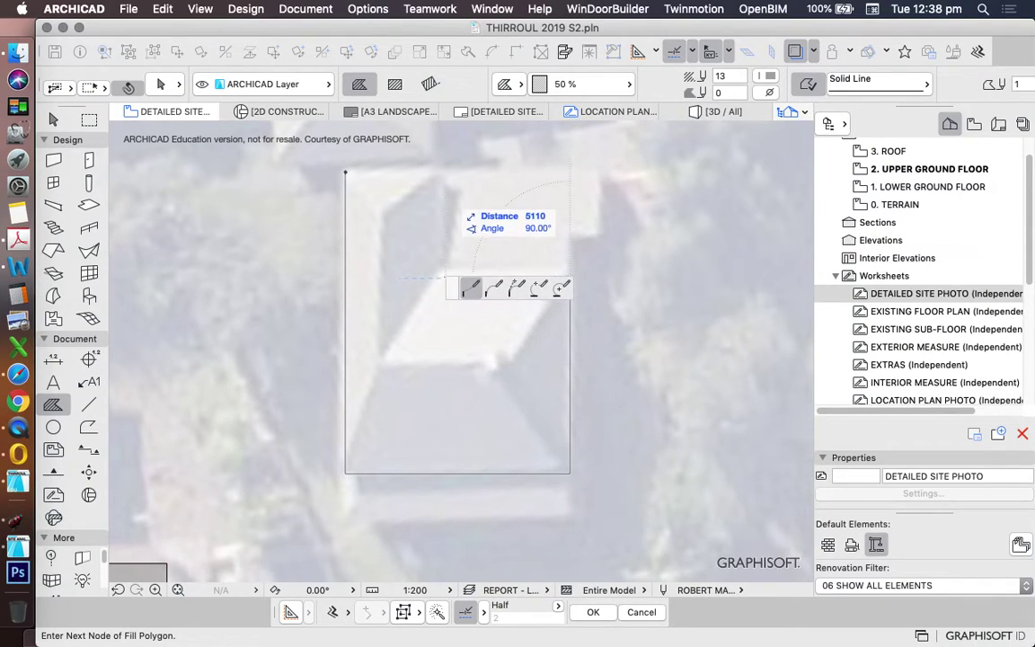
left_click(445, 171)
left_click(345, 172)
Step: Cover the house directly behind the site's rear boundary with a 50 % fill, using the rectangular geometry method
scroll(372, 233, "down", 5)
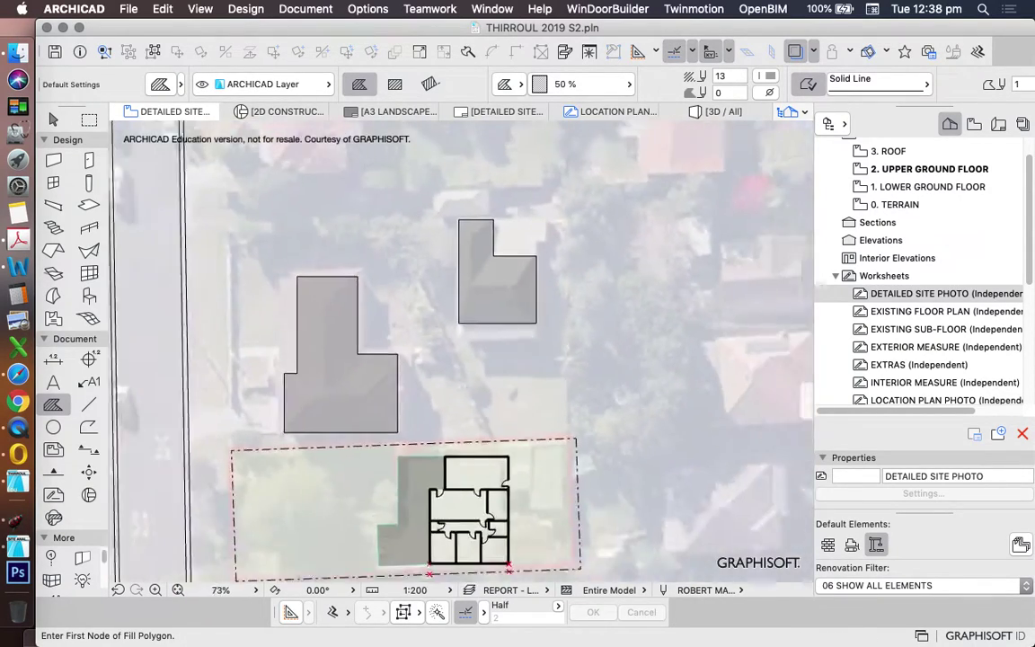
scroll(513, 426, "up", 2)
scroll(533, 330, "down", 3)
scroll(689, 337, "up", 7)
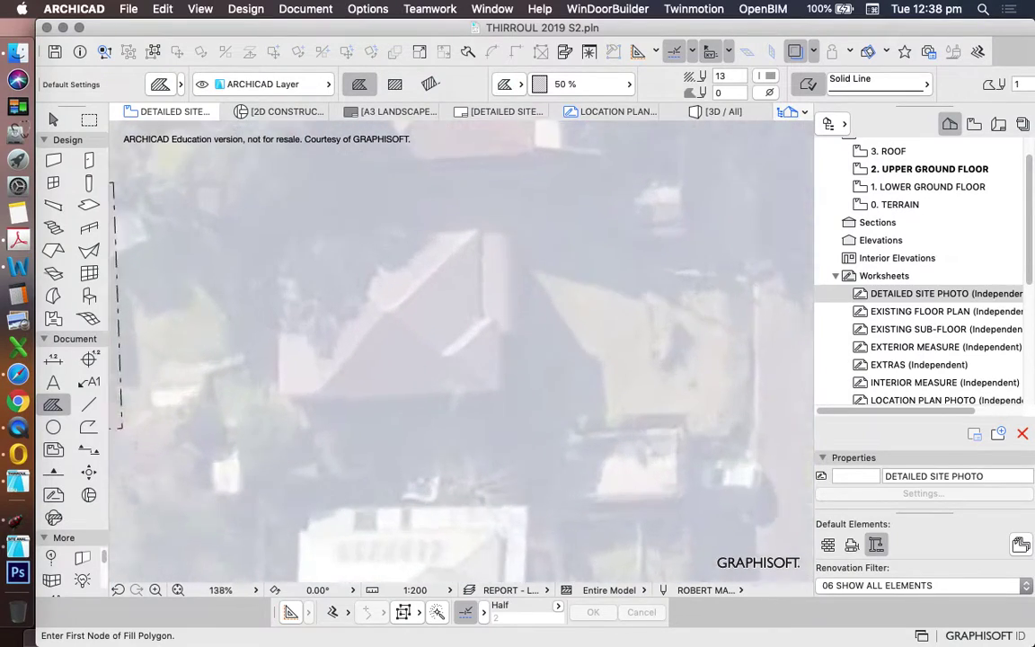
left_click(229, 420)
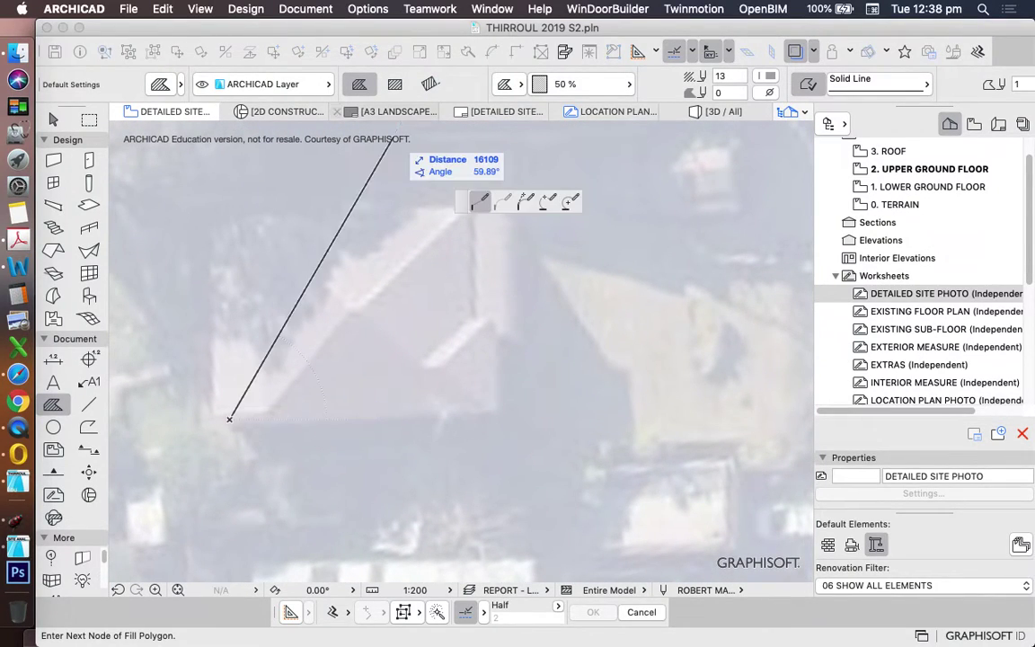
left_click(395, 84)
left_click(489, 211)
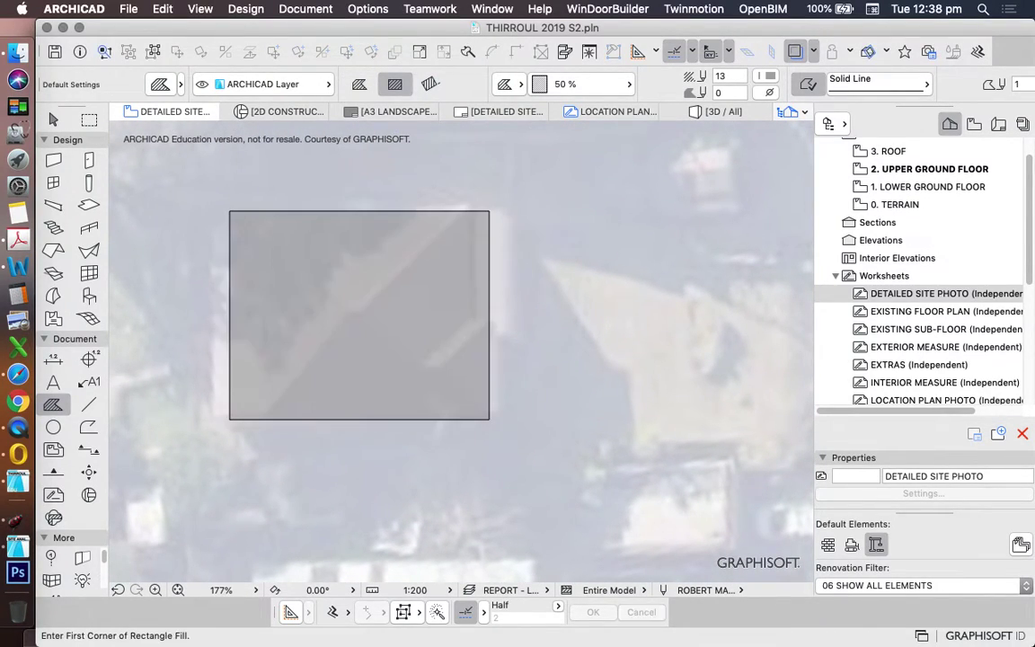
Step: Draw a rectangular 50 % fill over the roadside house below the site
scroll(558, 242, "down", 7)
scroll(226, 410, "up", 6)
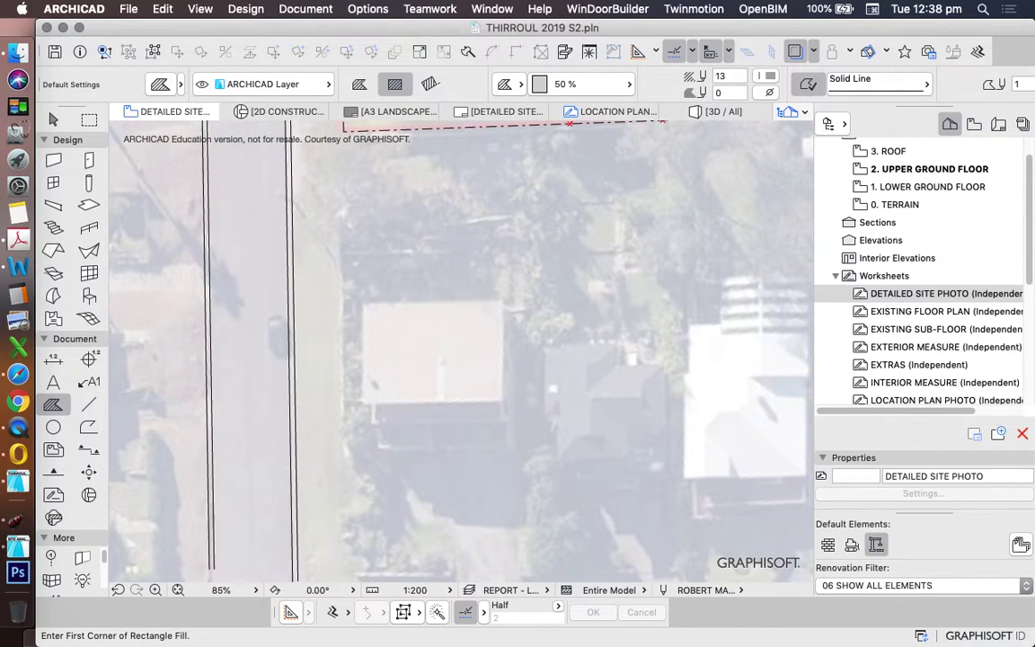
left_click(367, 305)
left_click(510, 429)
Step: Draw a rectangular 50 % fill over the long white-roofed house farther from the road, below the site
middle_click_drag(701, 526, 561, 416)
scroll(562, 417, "down", 1)
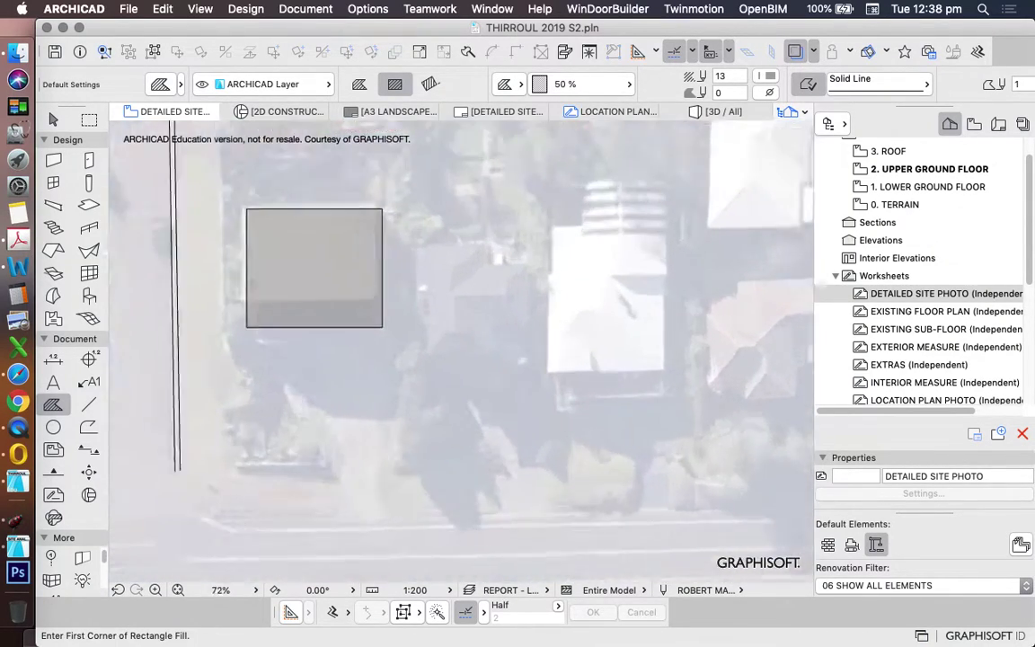
scroll(562, 417, "up", 3)
scroll(456, 400, "down", 5)
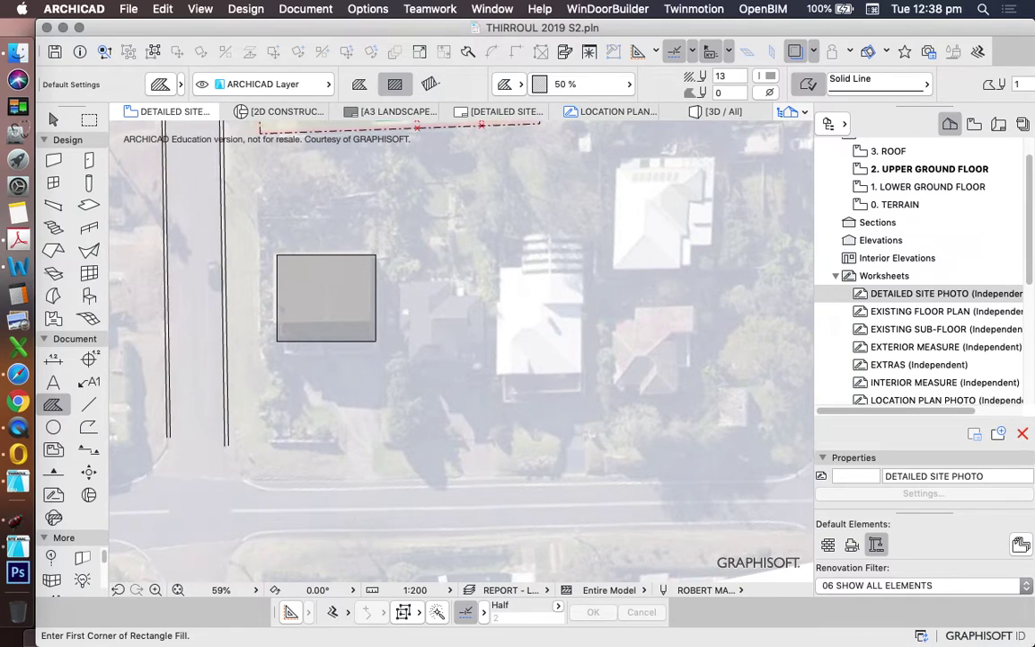
left_click(502, 384)
left_click(580, 257)
Step: Draw a rectangular fill about 13 by 16 m over the white-roofed house below the one behind the site
scroll(559, 302, "down", 3)
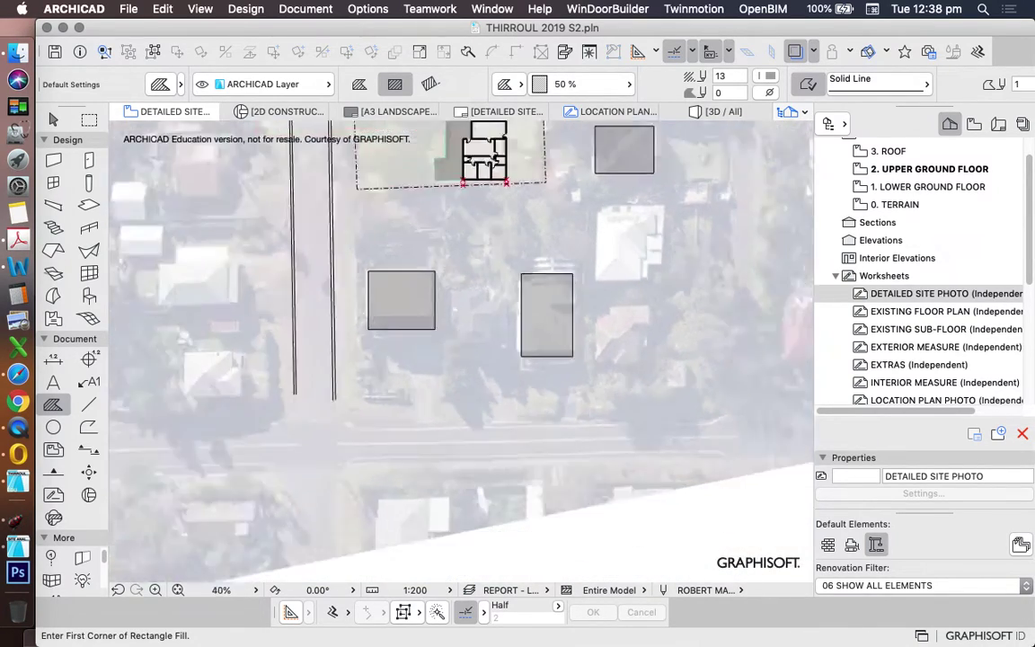
scroll(746, 124, "up", 5)
left_click(425, 456)
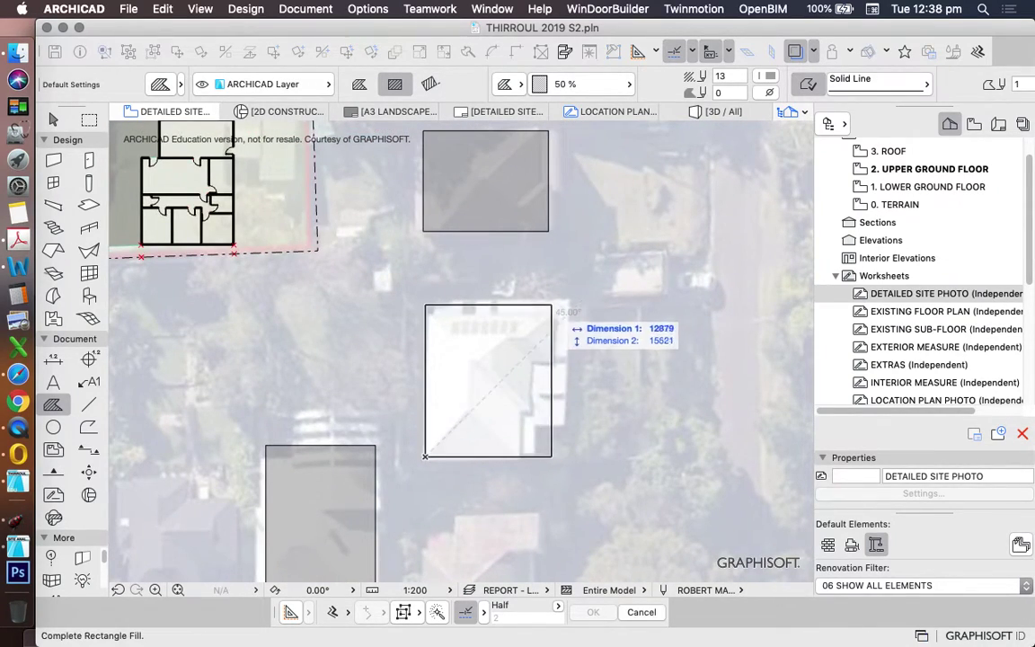
left_click(556, 302)
Step: Draw a rectangular fill over the grey-roofed house between the two filled houses below the site
scroll(557, 280, "down", 3)
scroll(239, 481, "up", 5)
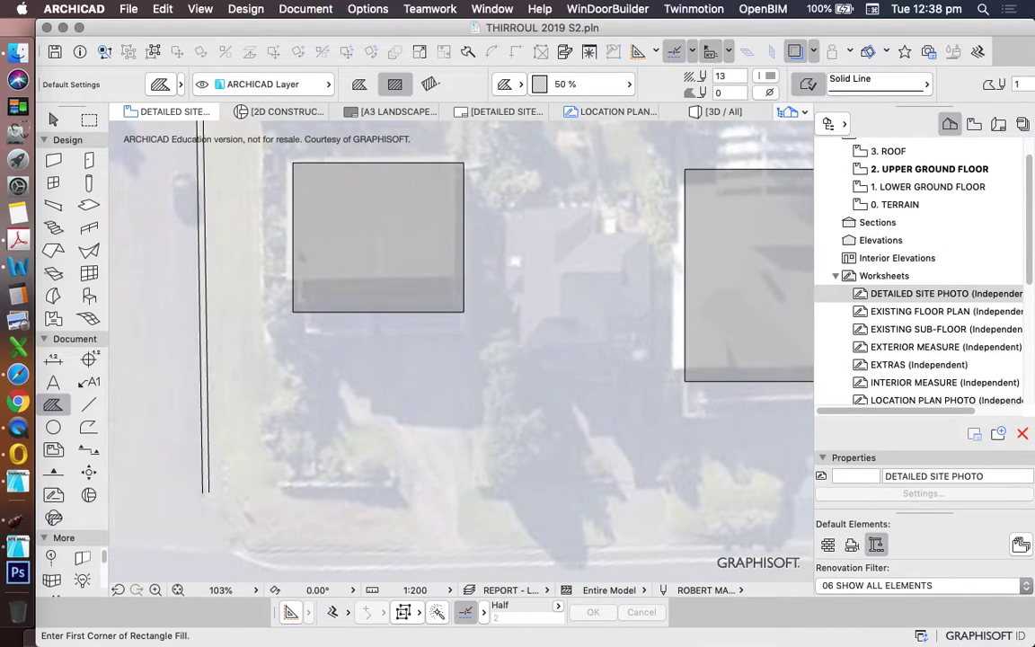
left_click(513, 207)
left_click(645, 370)
Step: Draw a rectangular fill about 14.2 by 10 m over the pink-roofed house above the one behind the site, and leave the Fill tool
scroll(645, 369, "down", 5)
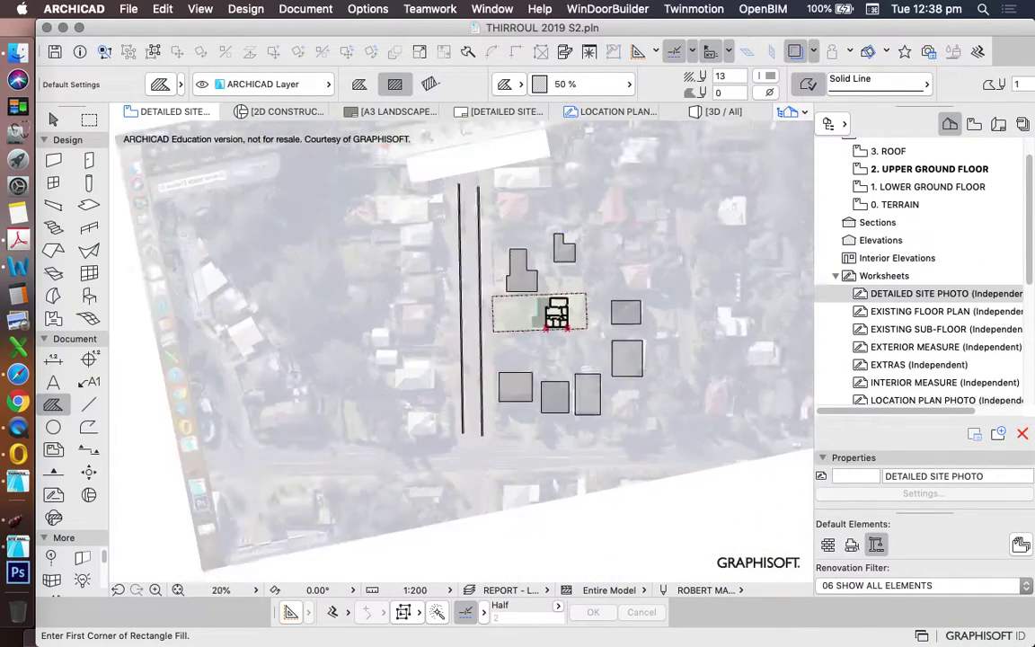
scroll(548, 317, "up", 3)
scroll(533, 328, "down", 3)
scroll(673, 229, "up", 4)
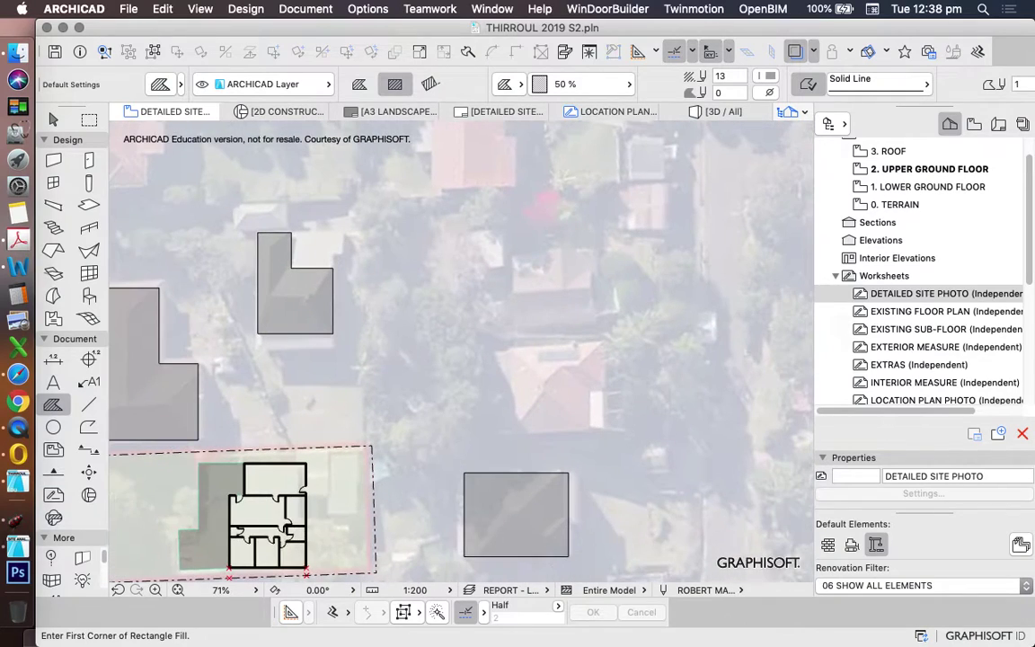
left_click(498, 349)
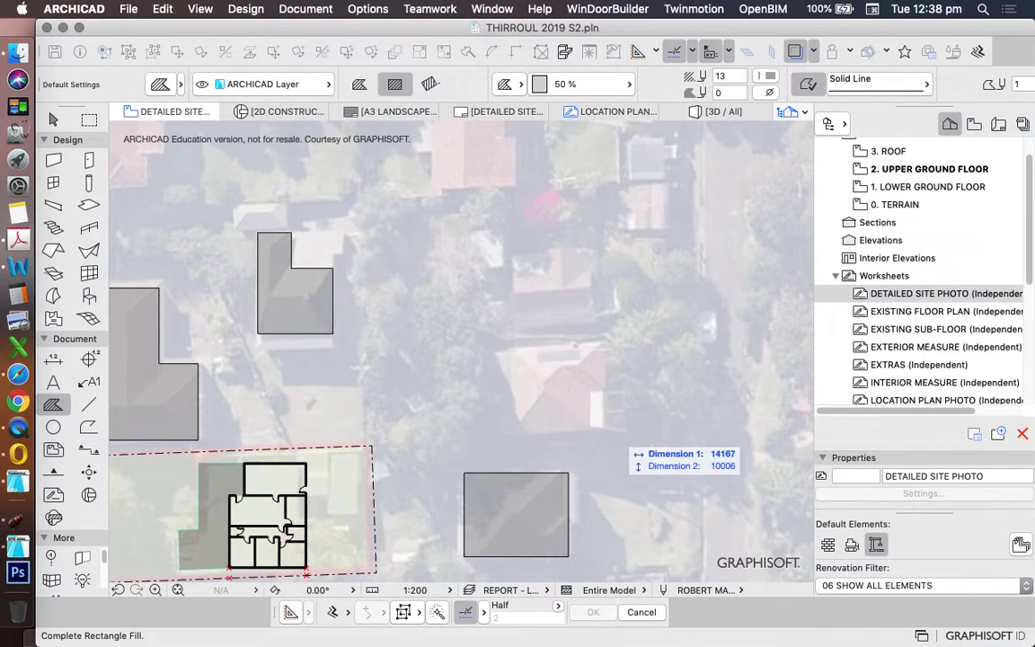
left_click(613, 430)
scroll(551, 398, "down", 5)
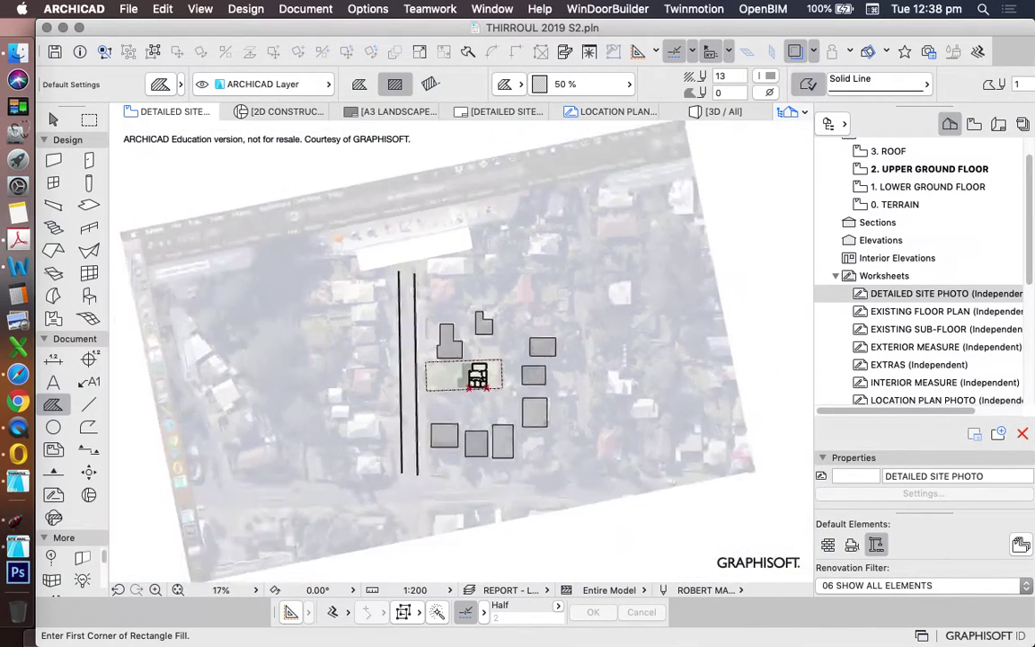
scroll(503, 434, "up", 3)
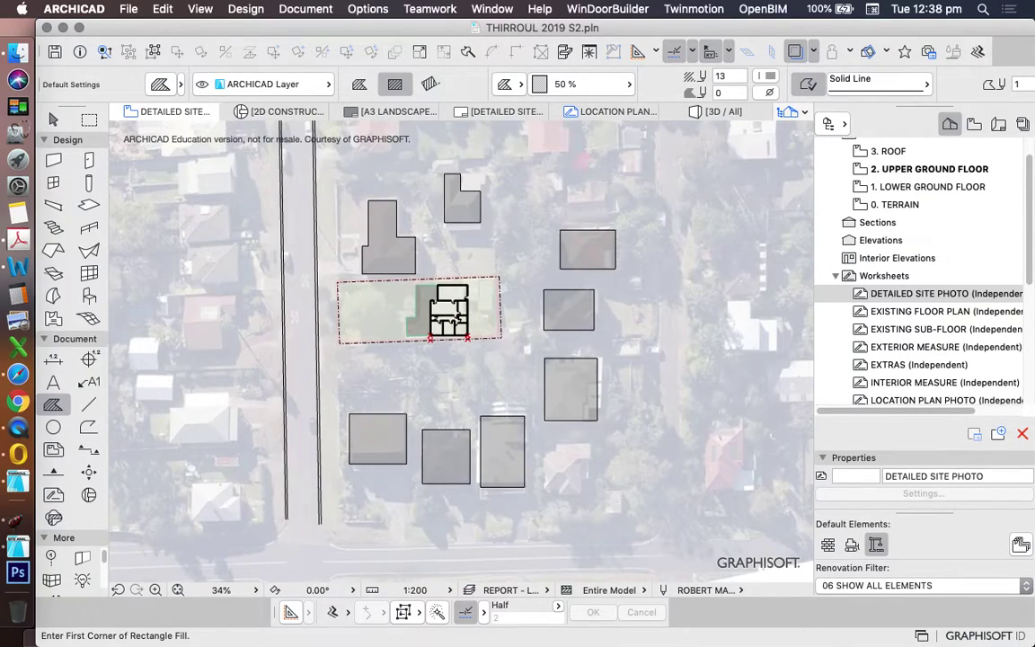
scroll(316, 312, "up", 4)
key("Escape")
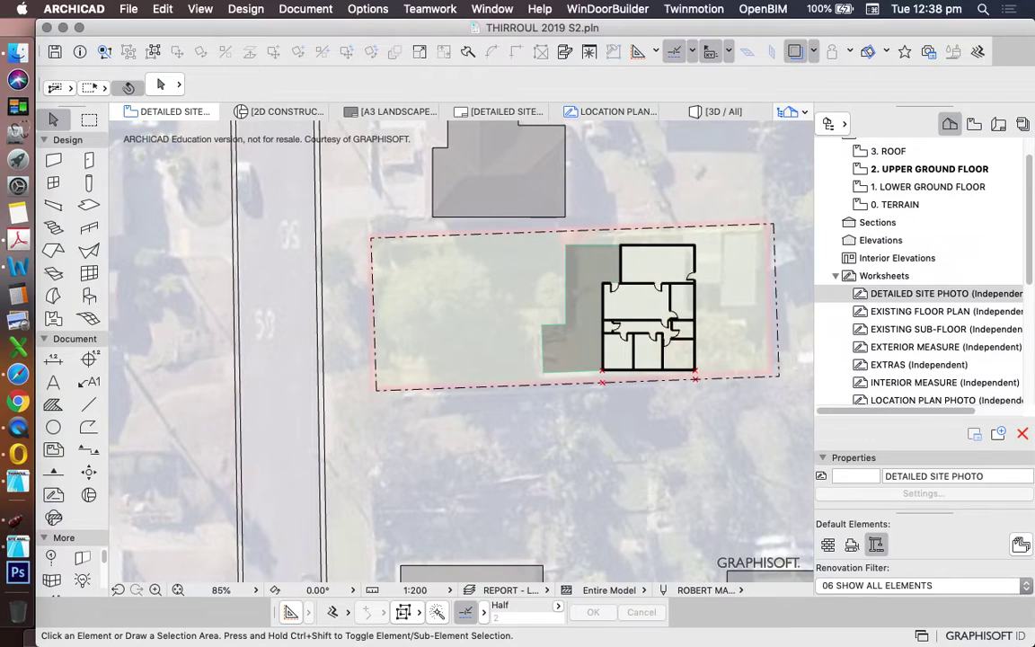
scroll(423, 224, "down", 1)
scroll(433, 292, "up", 1)
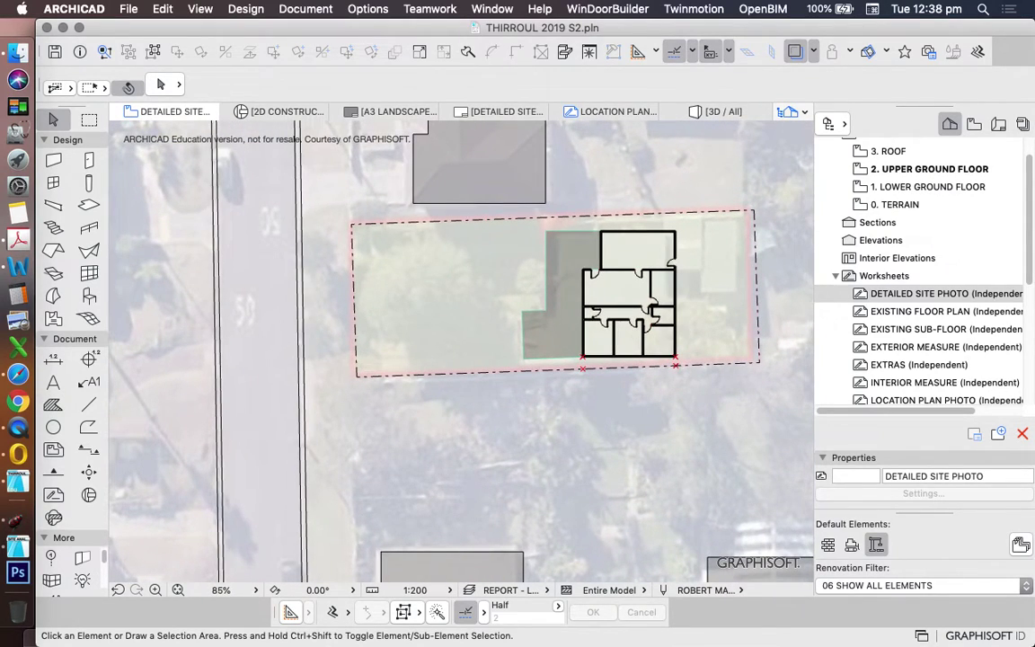
left_click(89, 295)
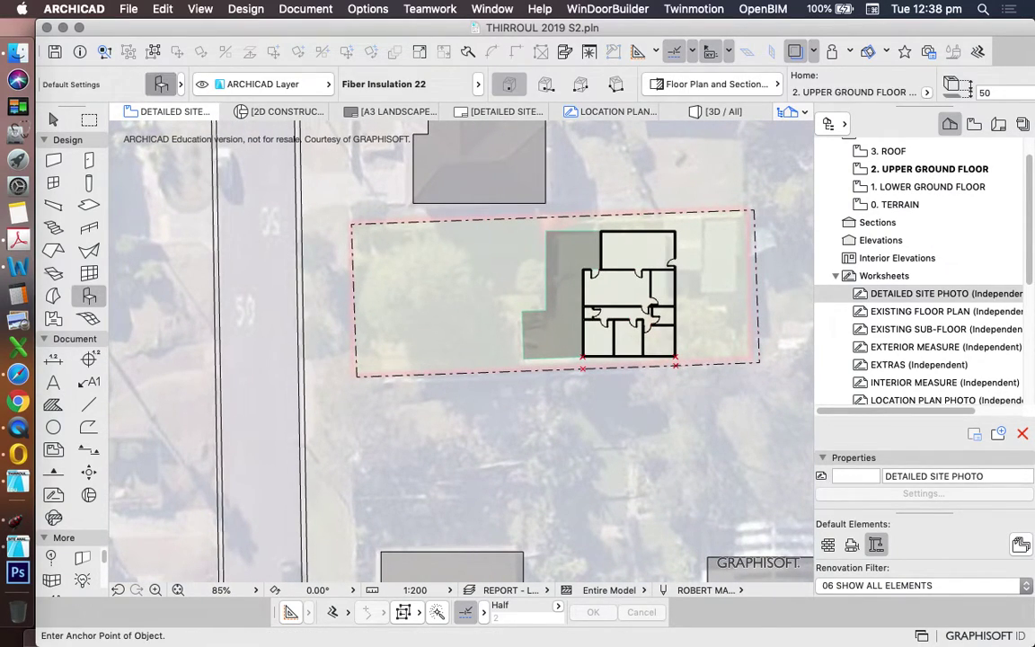
left_click(162, 83)
key("Escape")
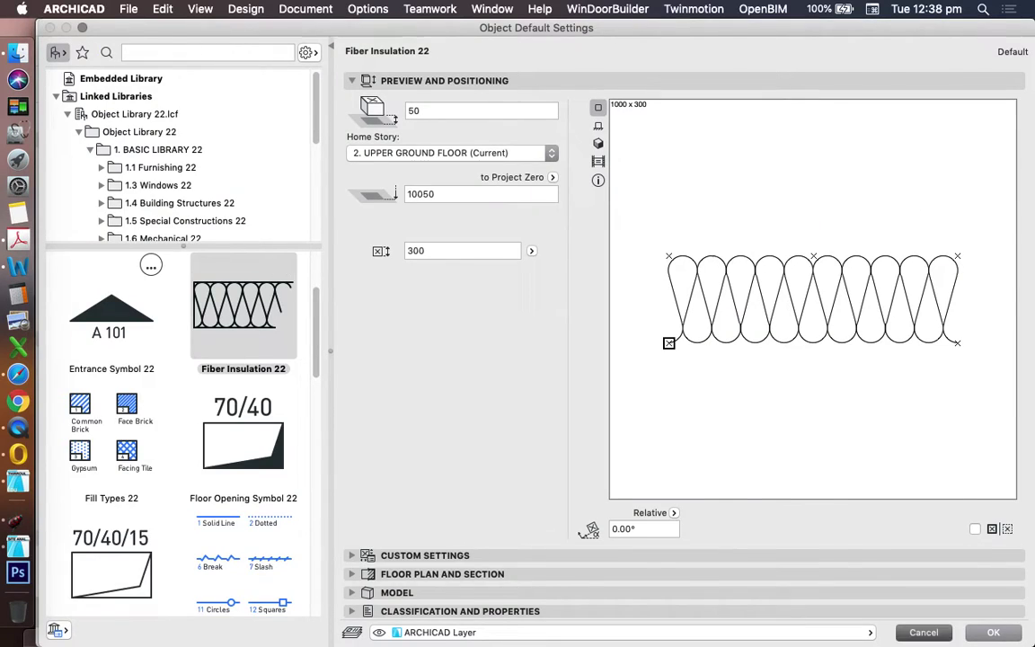
Step: Draw a circle around the large tree at the road end of the site and give it the Sketch line type
left_click(53, 426)
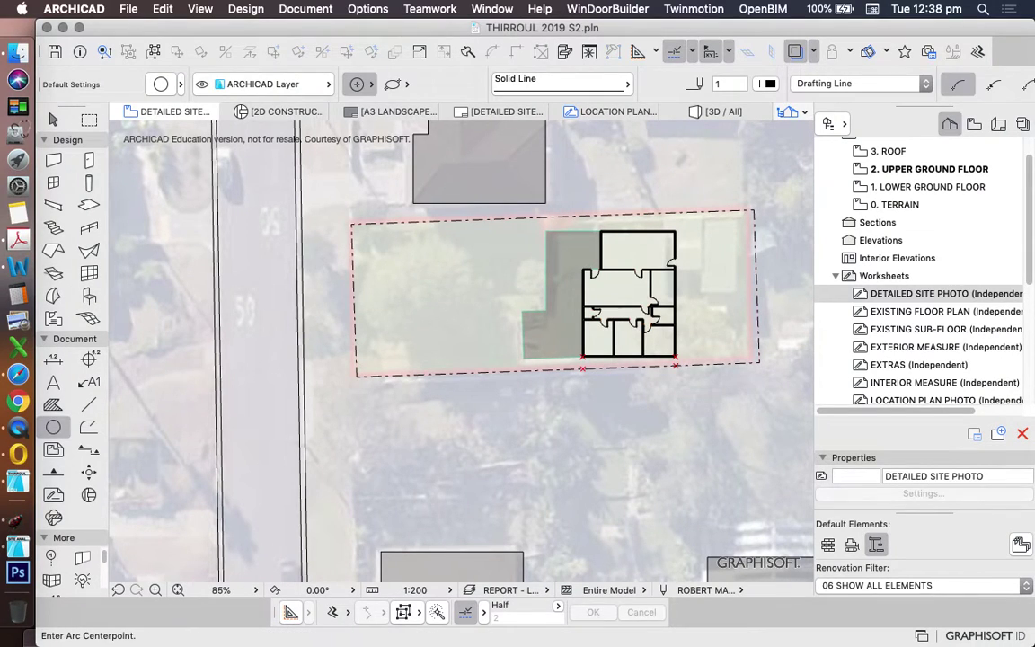
left_click(417, 286)
double_click(417, 233)
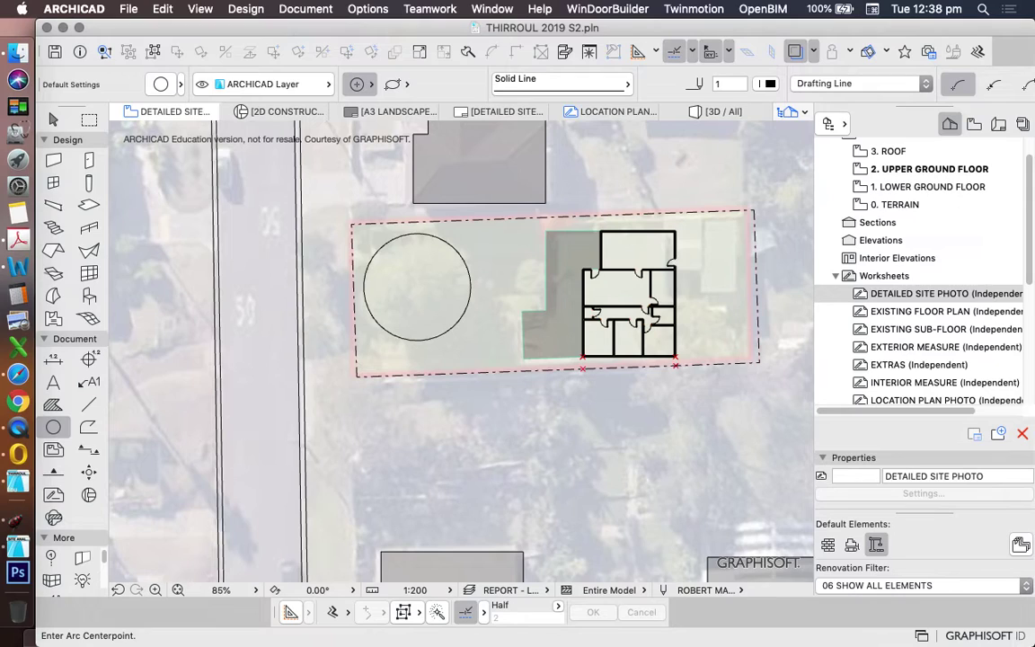
key("Escape")
scroll(408, 236, "up", 3)
left_click(408, 234)
left_click(562, 84)
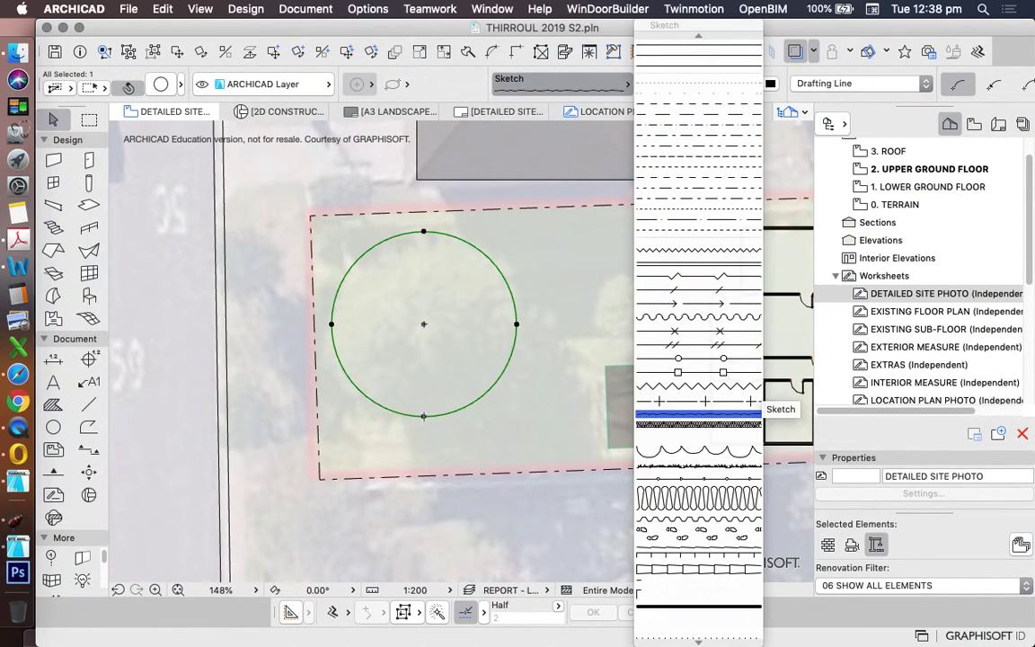
left_click(701, 413)
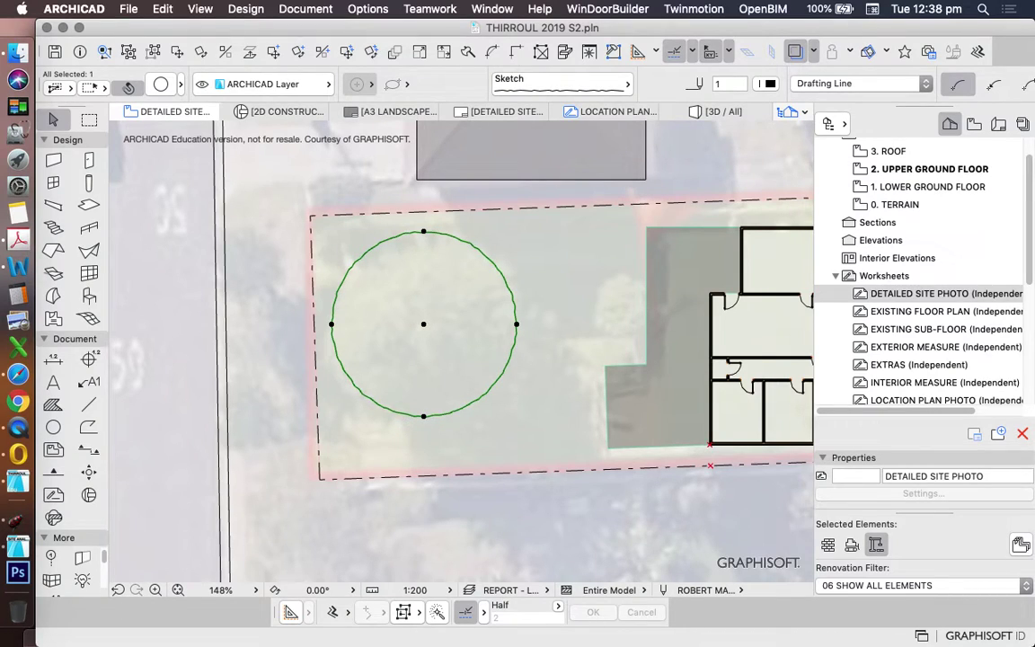
Step: Try the Bubble line type on the tree circle, and undo the change
left_click(627, 84)
left_click(710, 442)
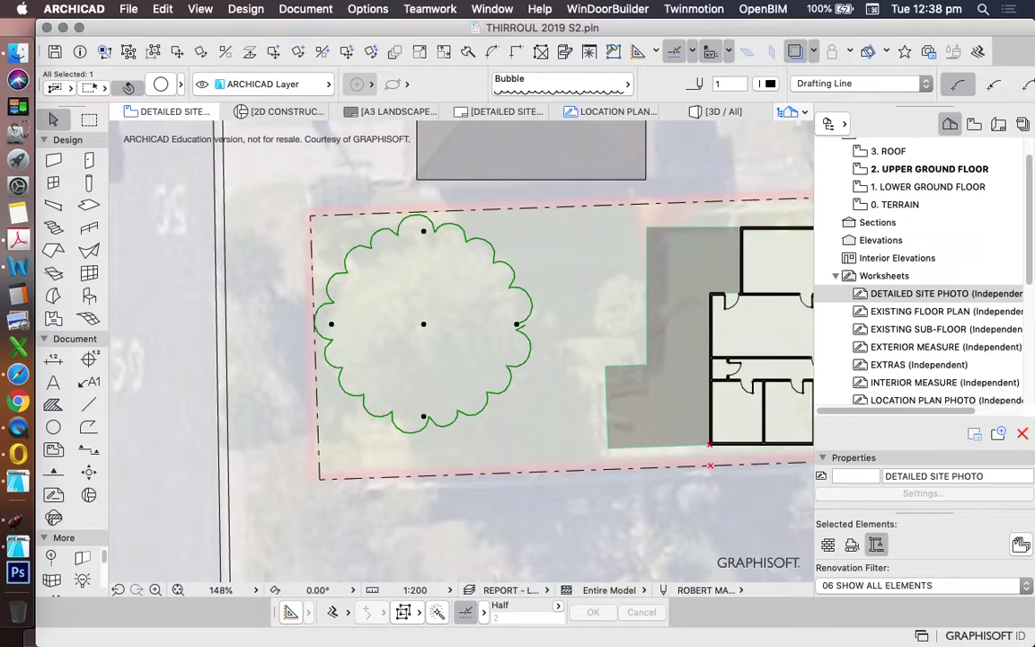
key("super+z")
key("Escape")
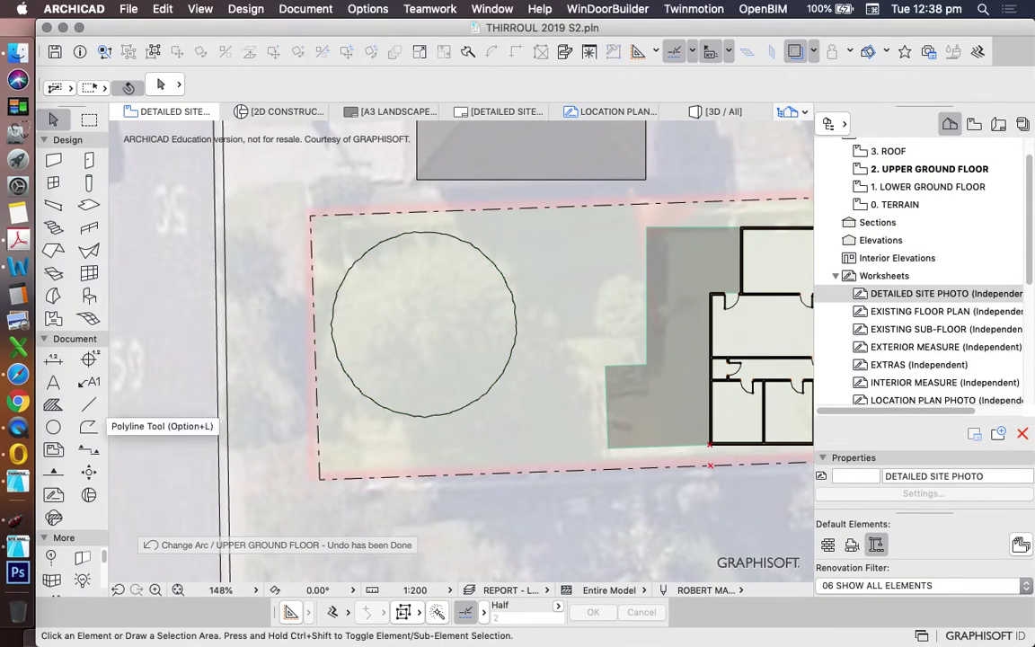
Step: Fill the tree circle with a 50 % fill using the bright green foreground pen 80
left_click(53, 405)
left_click(582, 83)
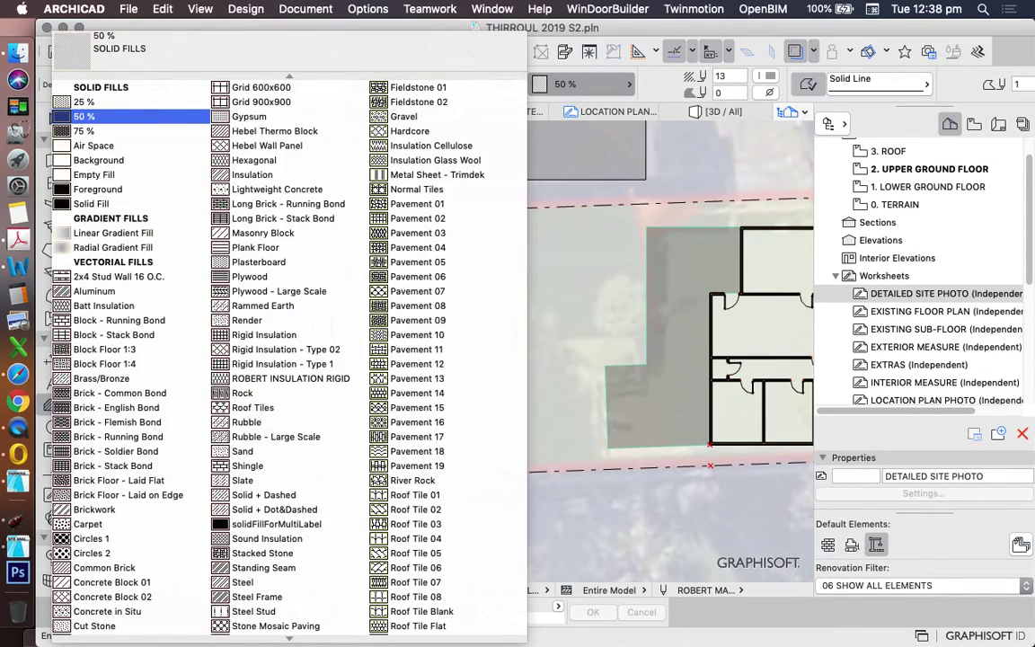
left_click(766, 75)
left_click(745, 112)
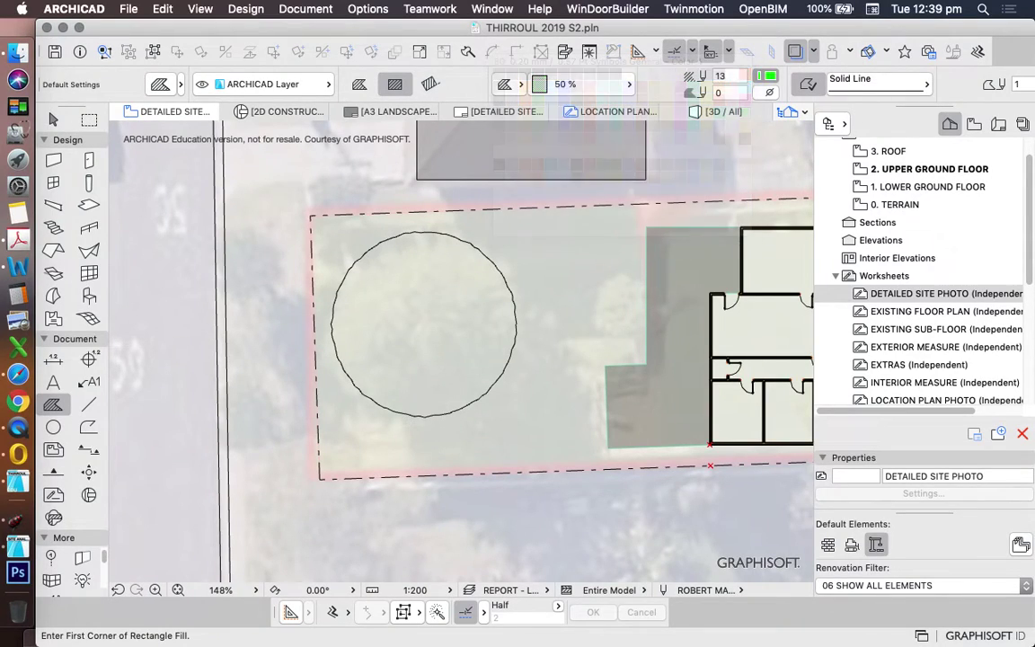
key("space")
left_click(424, 324)
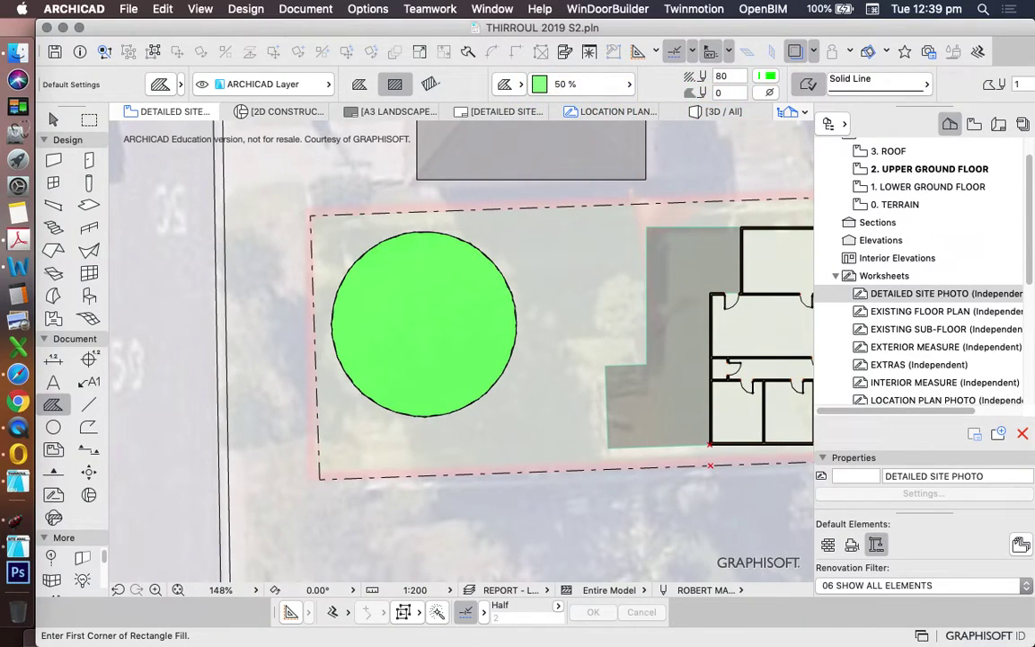
Step: Hide the aerial photo trace reference and lighten the tree circle's green fill to 25 %
left_click(424, 324, "shift")
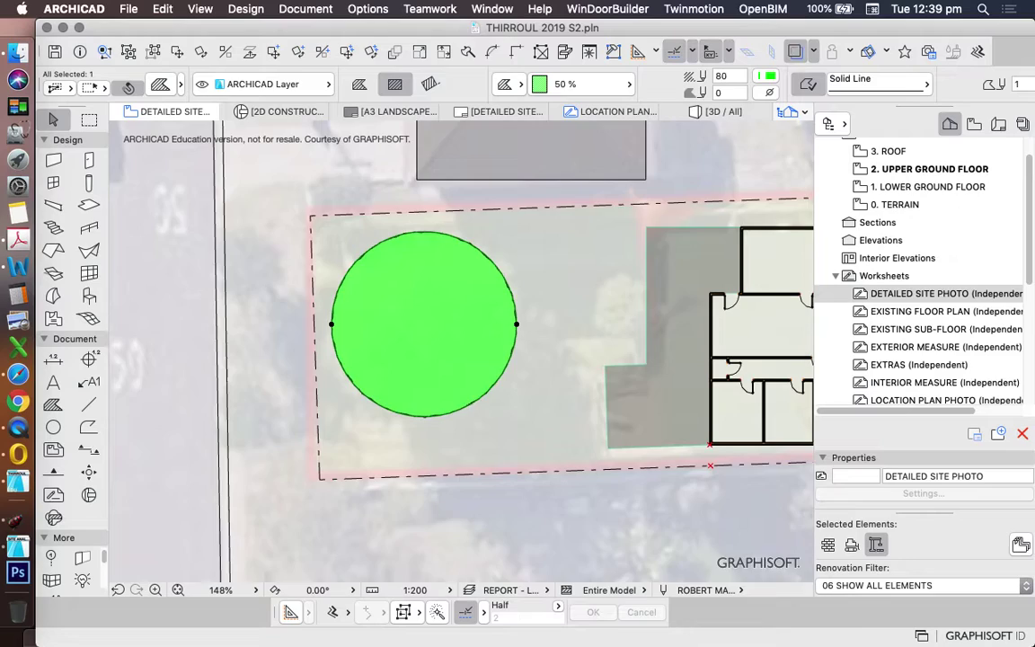
left_click(795, 51)
left_click(582, 84)
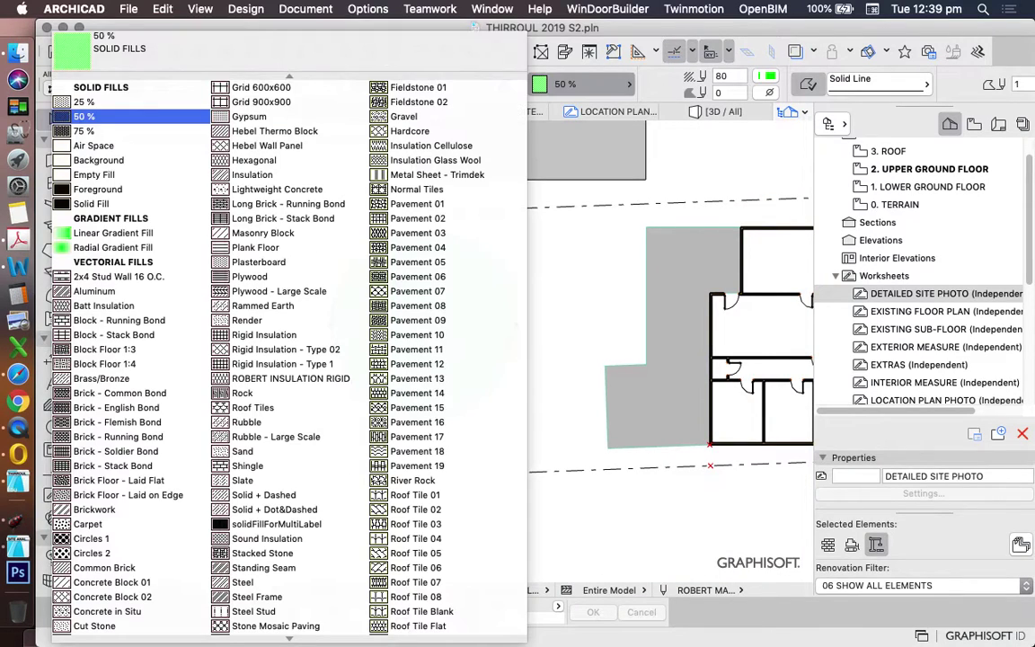
left_click(135, 101)
key("Escape")
scroll(342, 297, "down", 1)
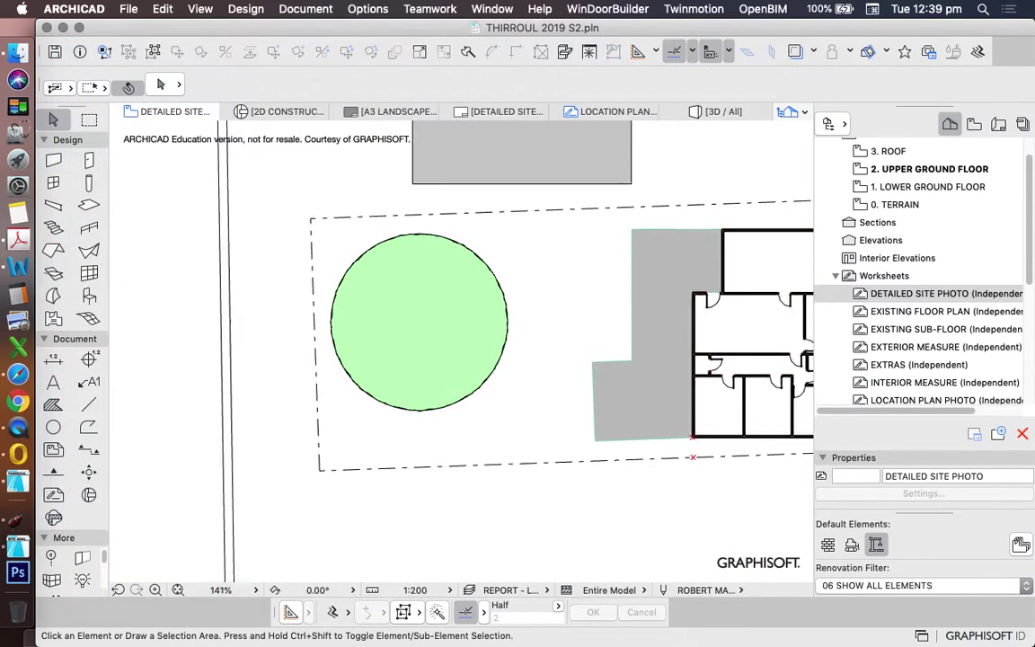
Step: Place a Tree Plan 22 object from the Plant Symbols 22 library at the centre of the green circle
scroll(320, 289, "down", 6)
scroll(404, 336, "up", 5)
scroll(458, 336, "down", 1)
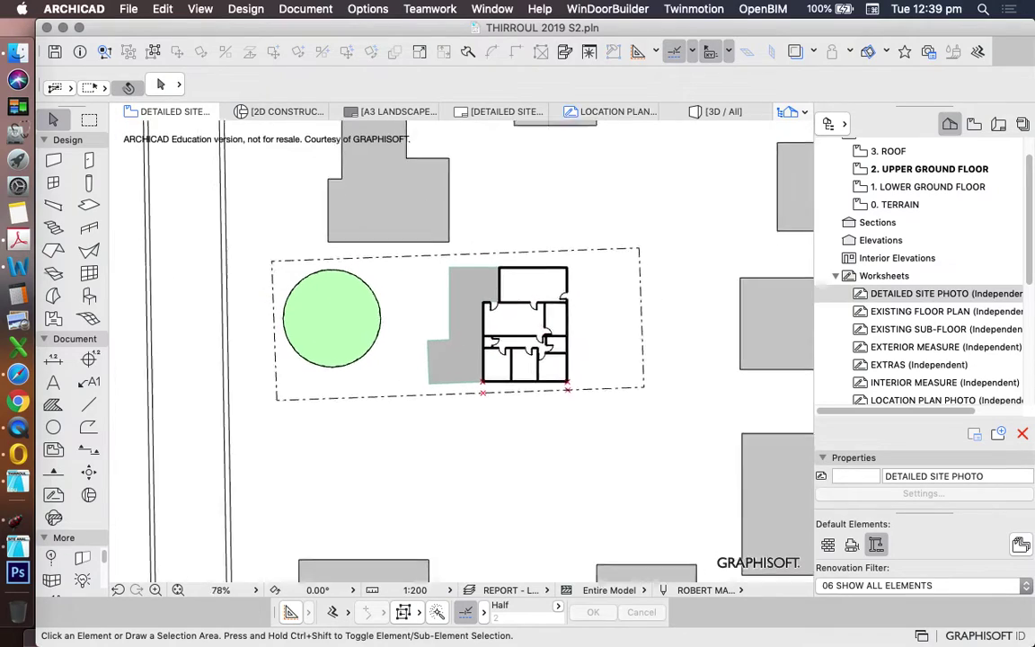
scroll(206, 358, "up", 3)
left_click(89, 296)
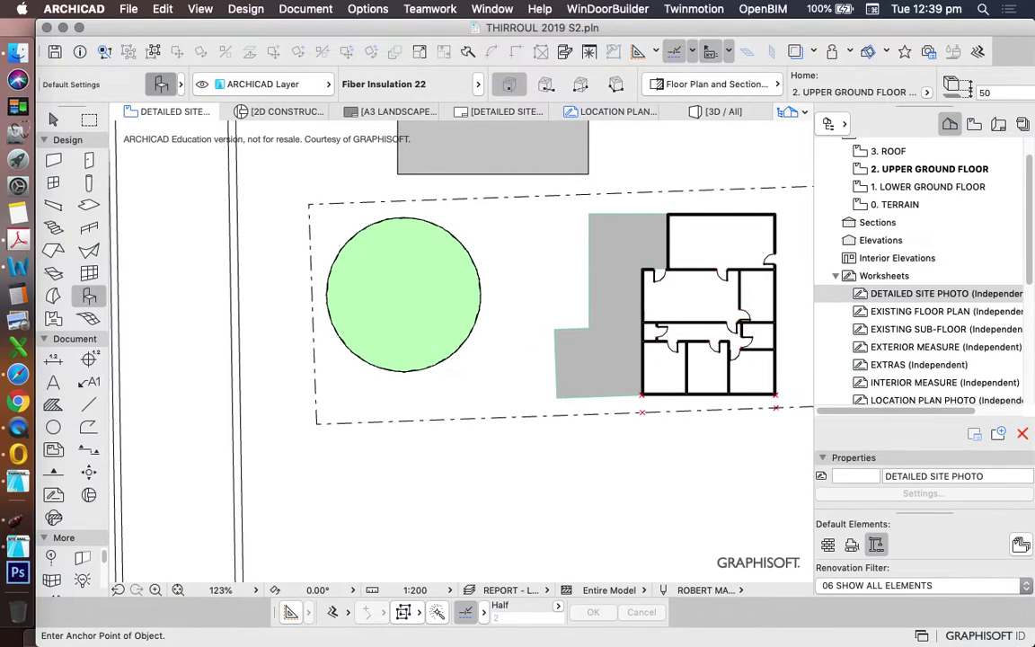
double_click(89, 295)
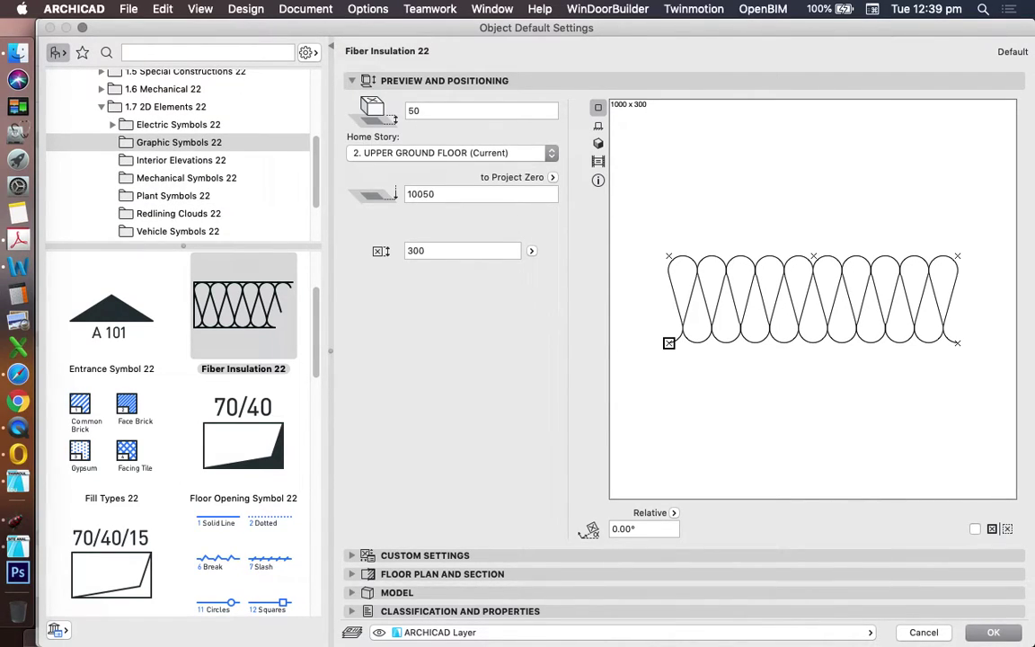
left_click(172, 195)
left_click(239, 305)
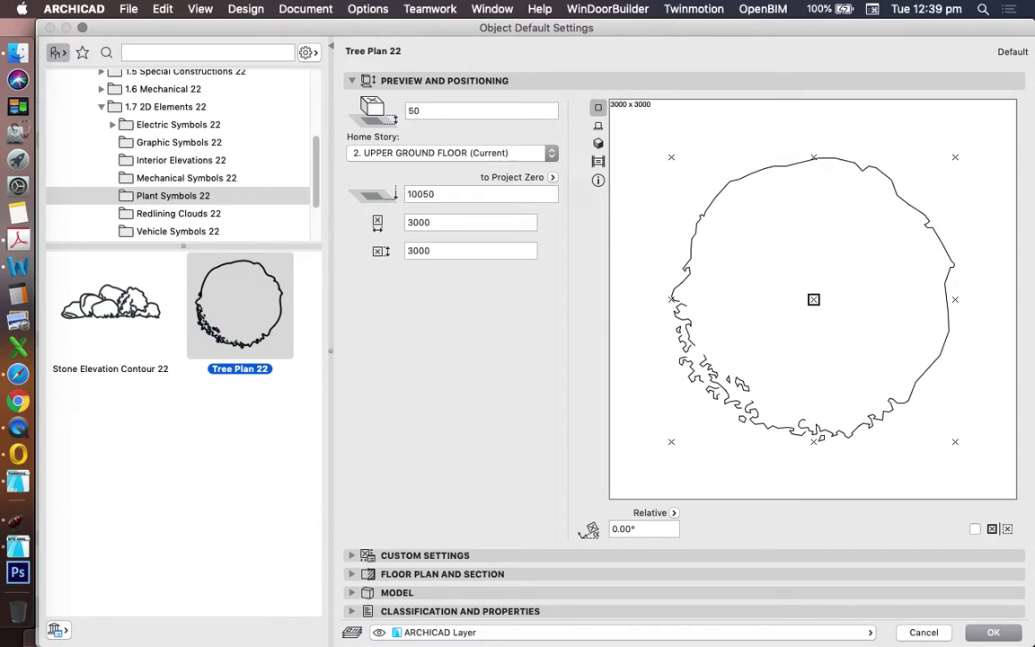
key("Return")
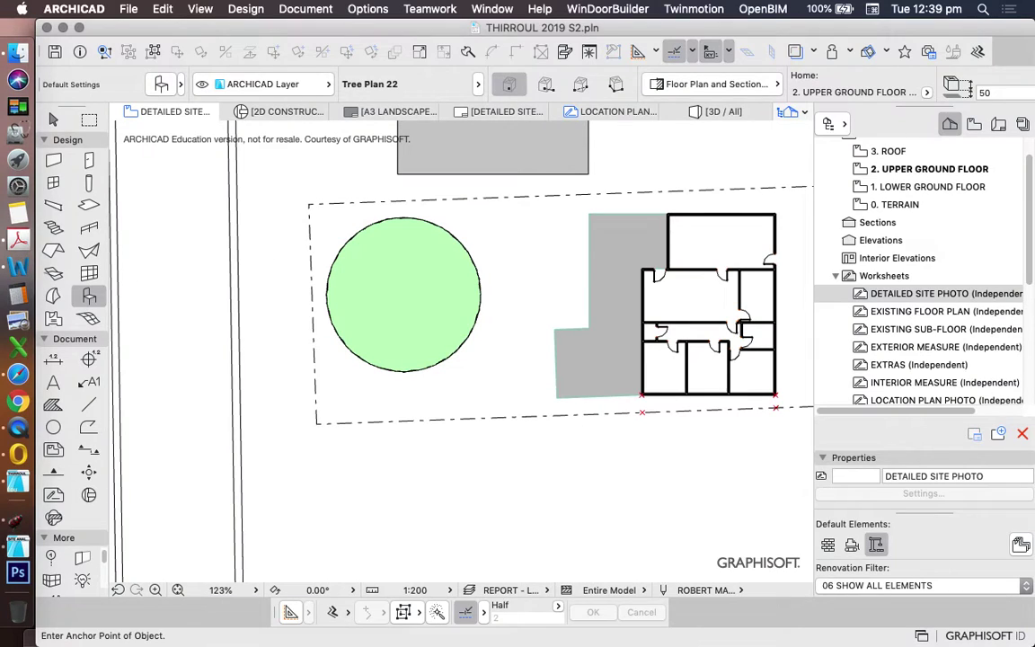
left_click(404, 294)
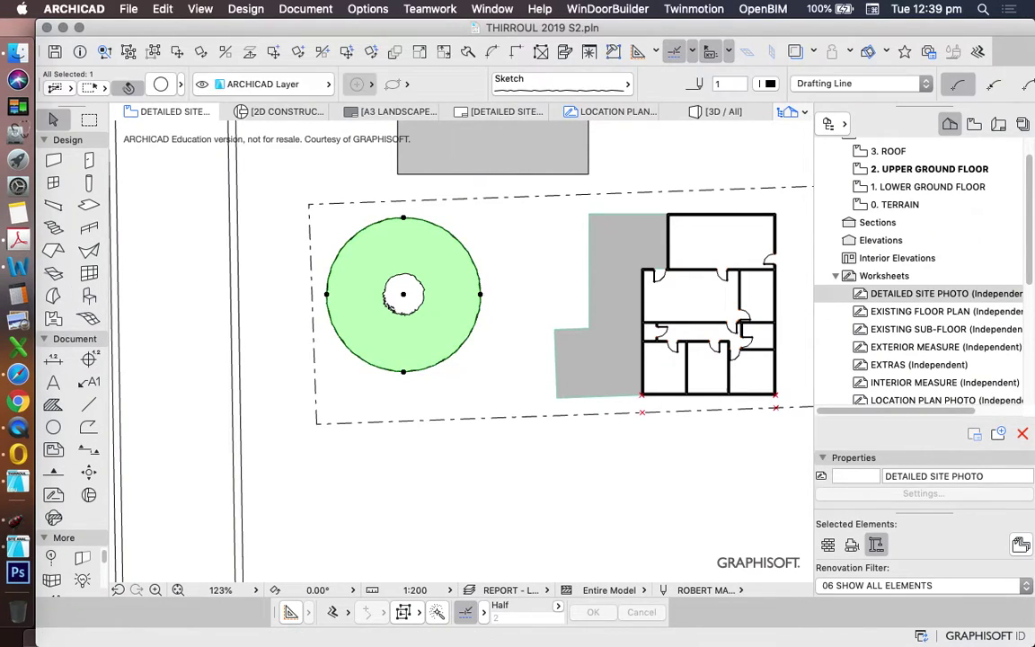
Step: Stretch the Tree Plan 22 symbol from its opposite corners until it roughly matches the green circle
left_click(382, 314)
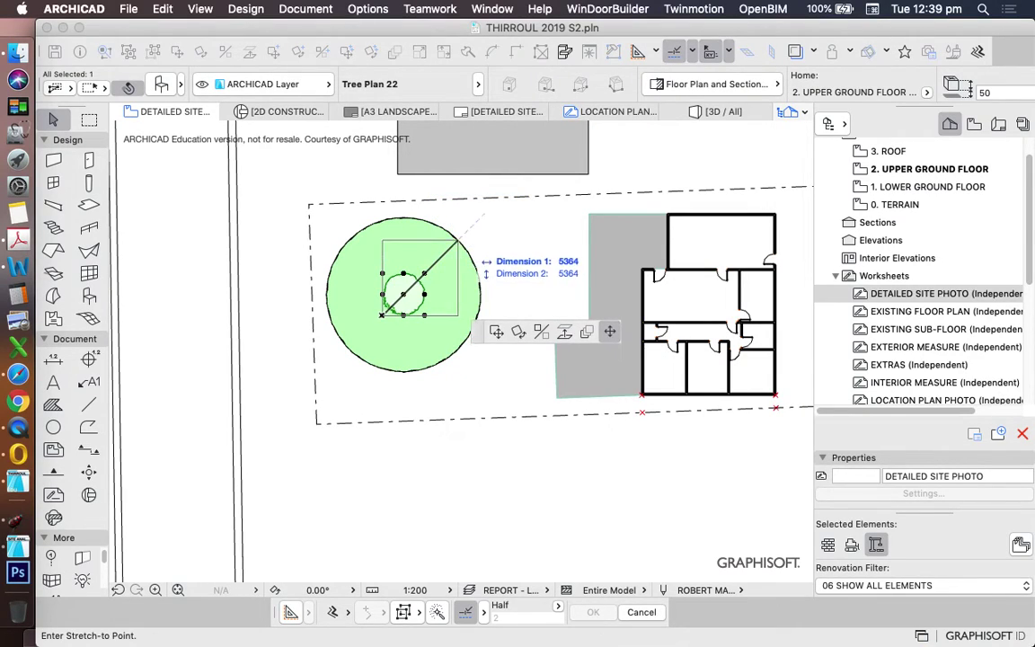
left_click(466, 233)
left_click(382, 314)
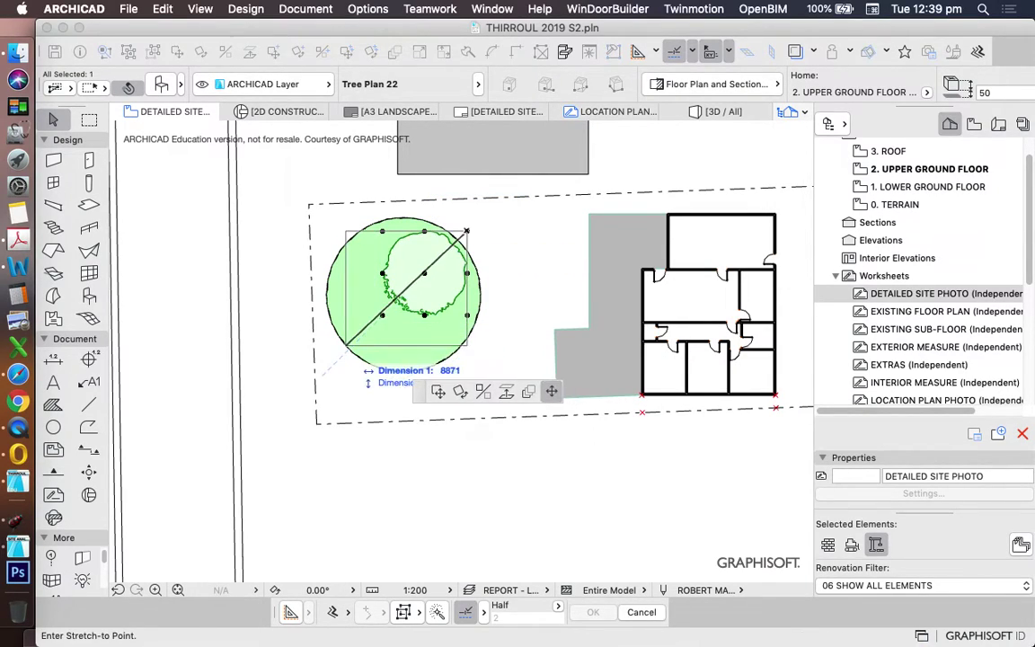
left_click(334, 356)
left_click(467, 231)
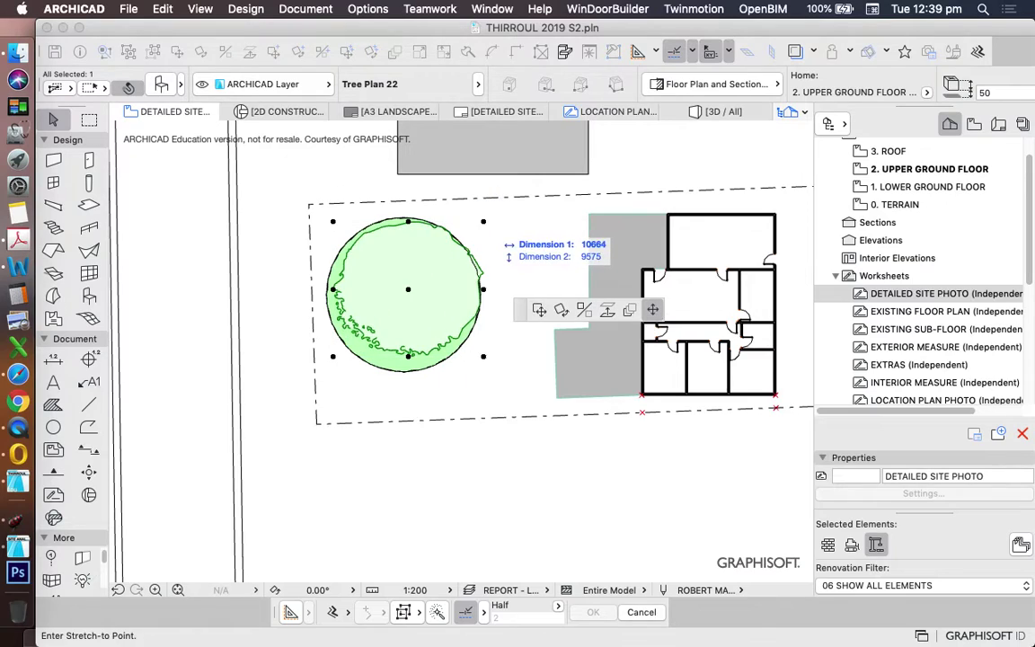
left_click(484, 221)
left_click(333, 356)
left_click(333, 374)
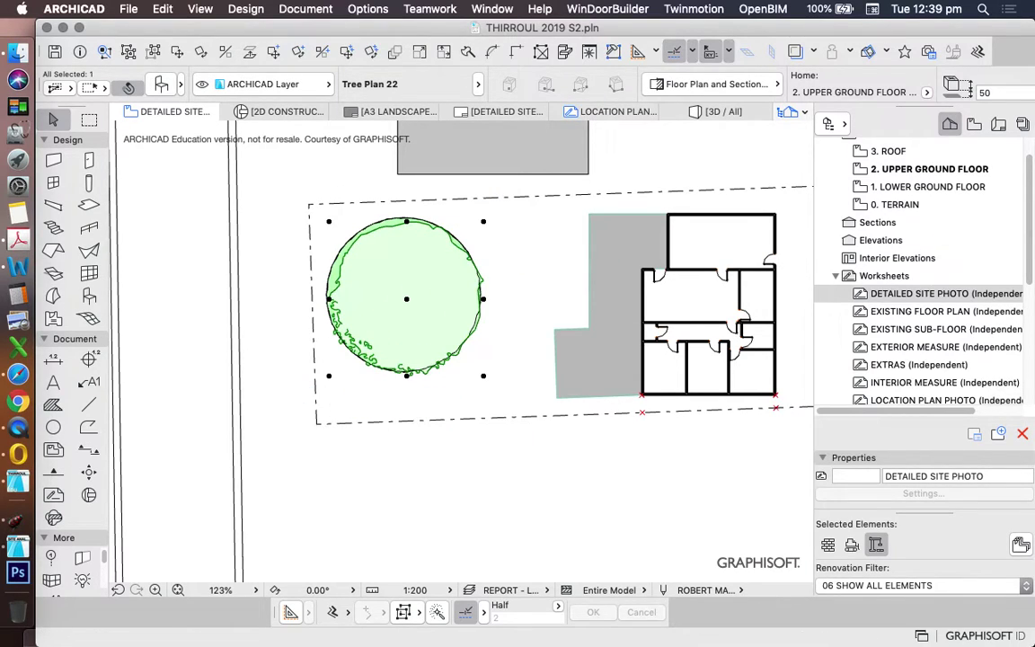
Step: Delete the Tree Plan 22 symbol from the green circle
key("Escape")
scroll(308, 336, "down", 2)
scroll(491, 439, "up", 2)
scroll(350, 337, "up", 1)
left_click(360, 347)
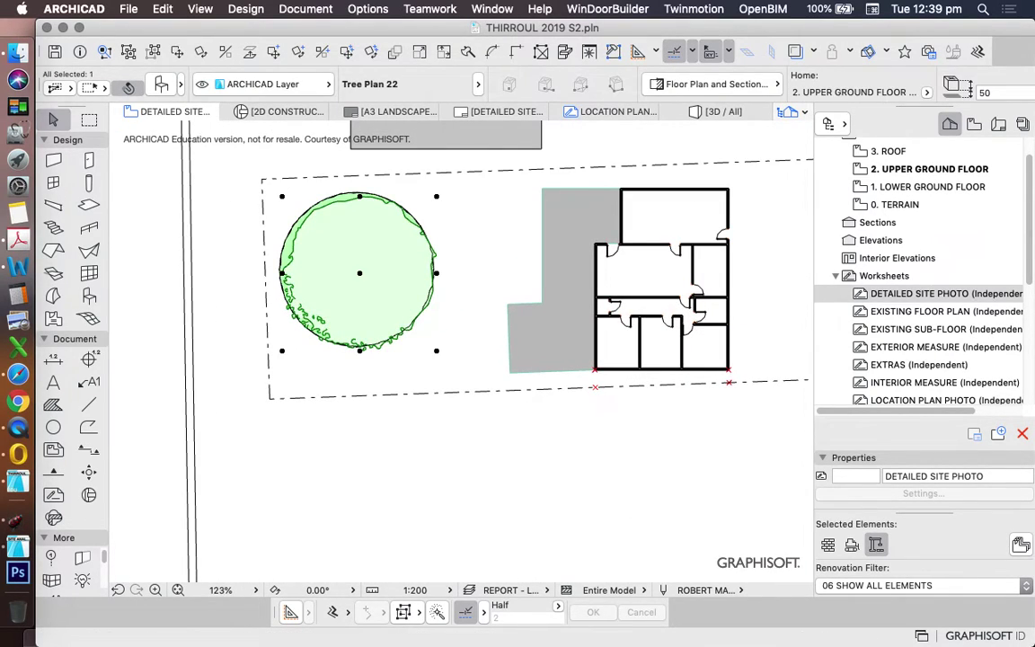
key("Delete")
Step: Show the aerial photo trace again and draw a rectangular 50 % grey fill behind the house's rear wall, near the site's upper boundary
scroll(340, 293, "down", 4)
scroll(419, 274, "up", 3)
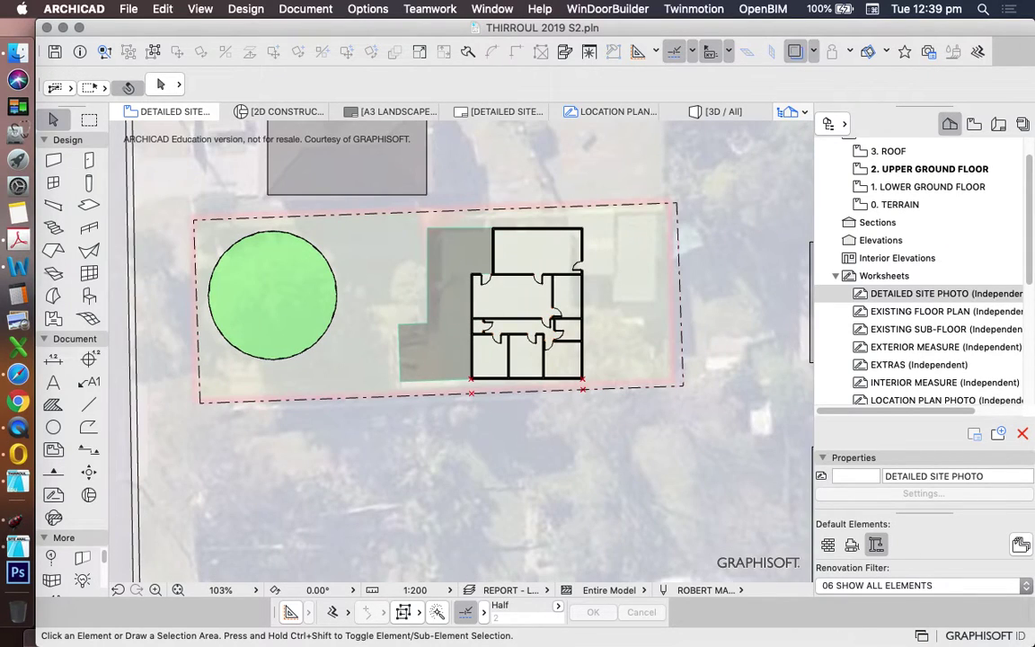
scroll(449, 314, "down", 1)
scroll(754, 148, "up", 3)
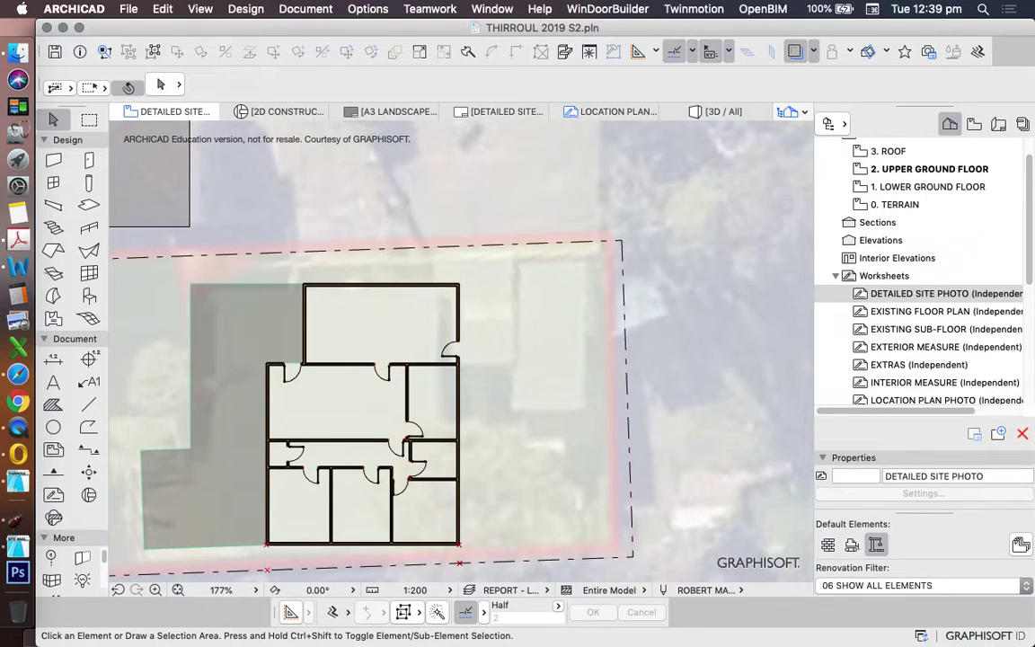
scroll(447, 342, "down", 3)
left_click(53, 404)
scroll(487, 337, "up", 4)
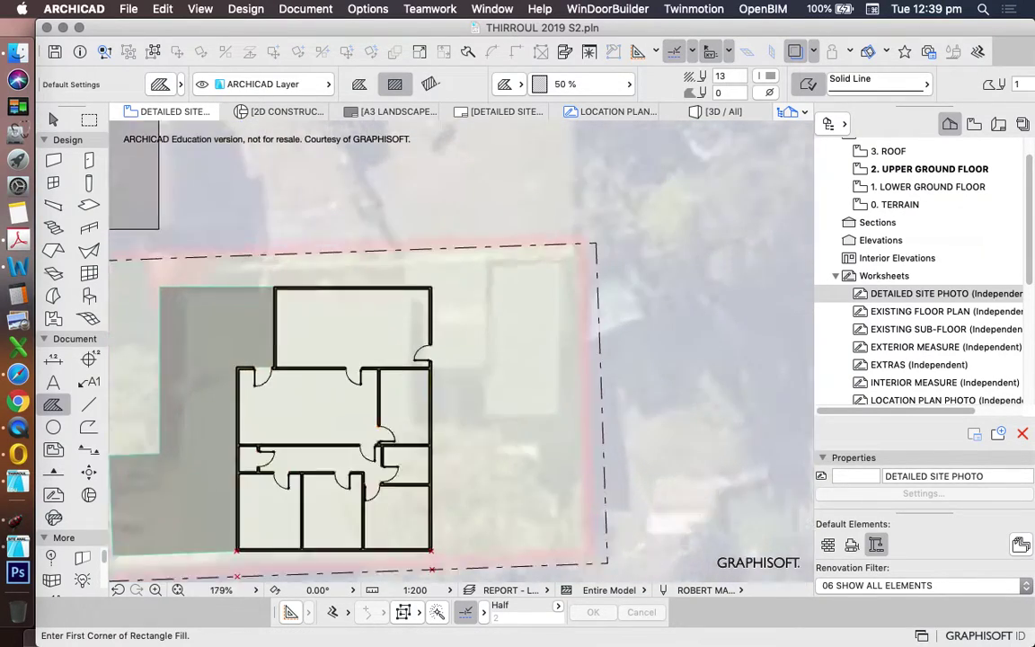
left_click(410, 233)
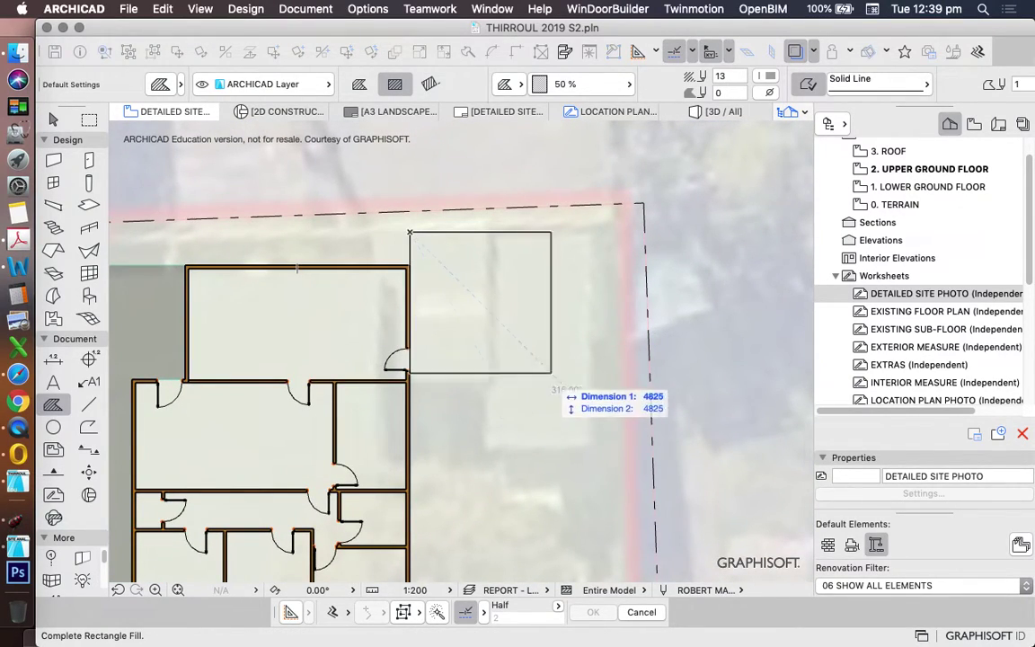
left_click(588, 375)
key("Escape")
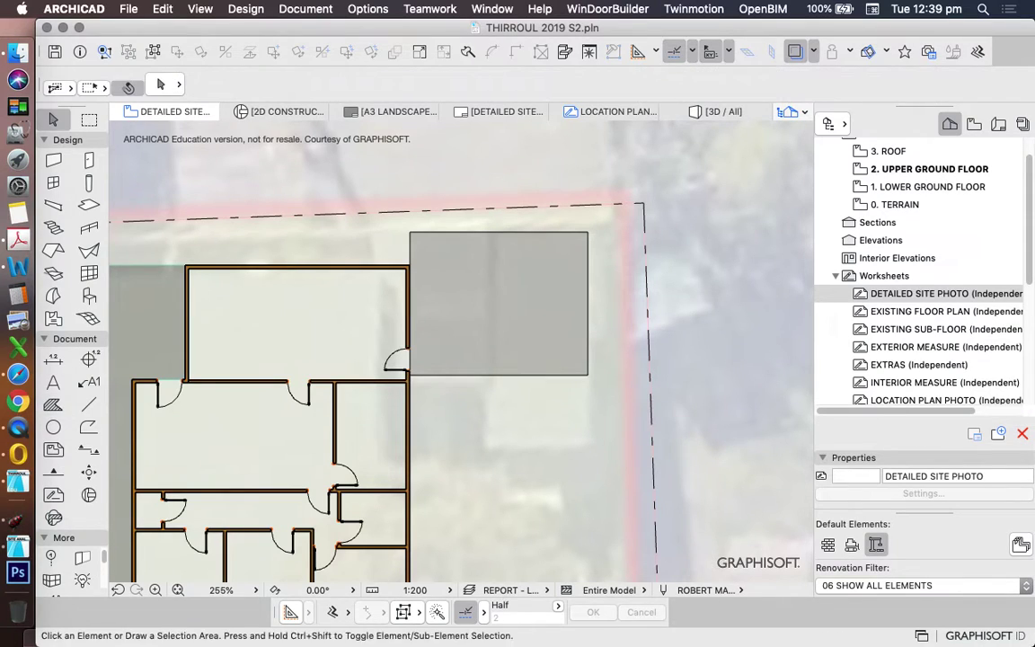
Step: Extend the rear fill with an added rectangle below its outer corner, covering the rest of the outbuilding in the photo
left_click(588, 375)
key("Escape")
left_click(587, 375)
left_click(588, 375)
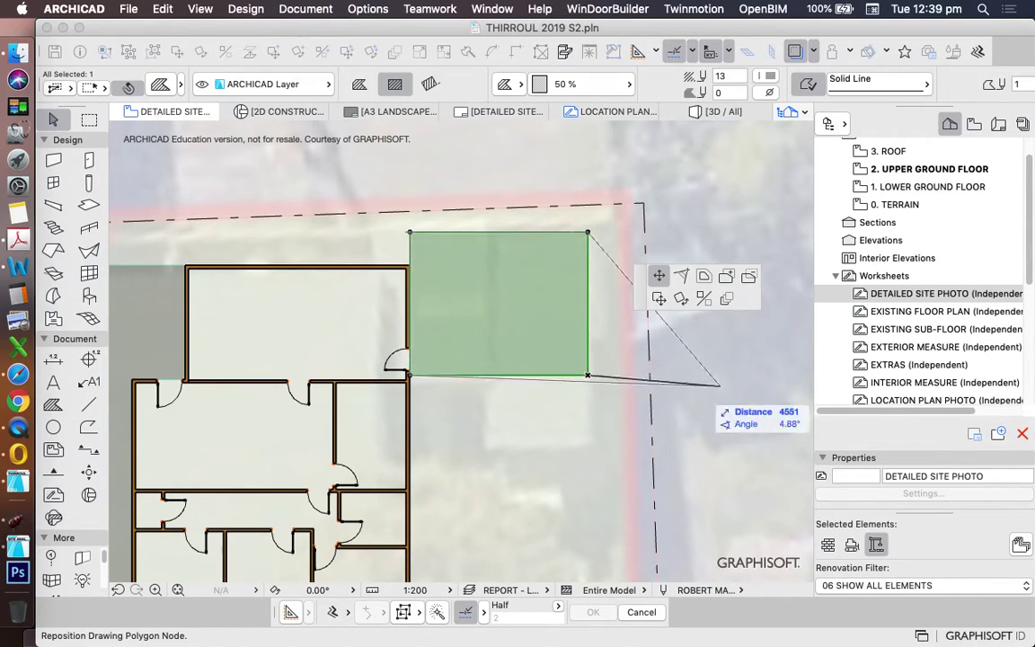
left_click(726, 279)
left_click(588, 375)
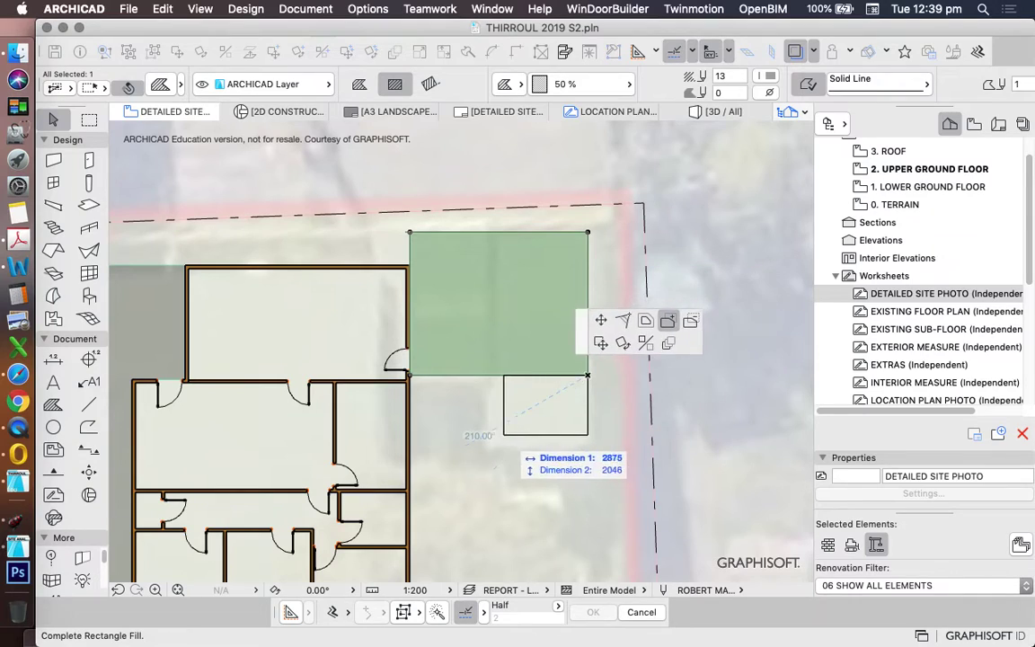
left_click(486, 444)
key("Escape")
Step: Hide the aerial photo trace reference to leave only the drawn site plan on view
scroll(642, 316, "down", 8)
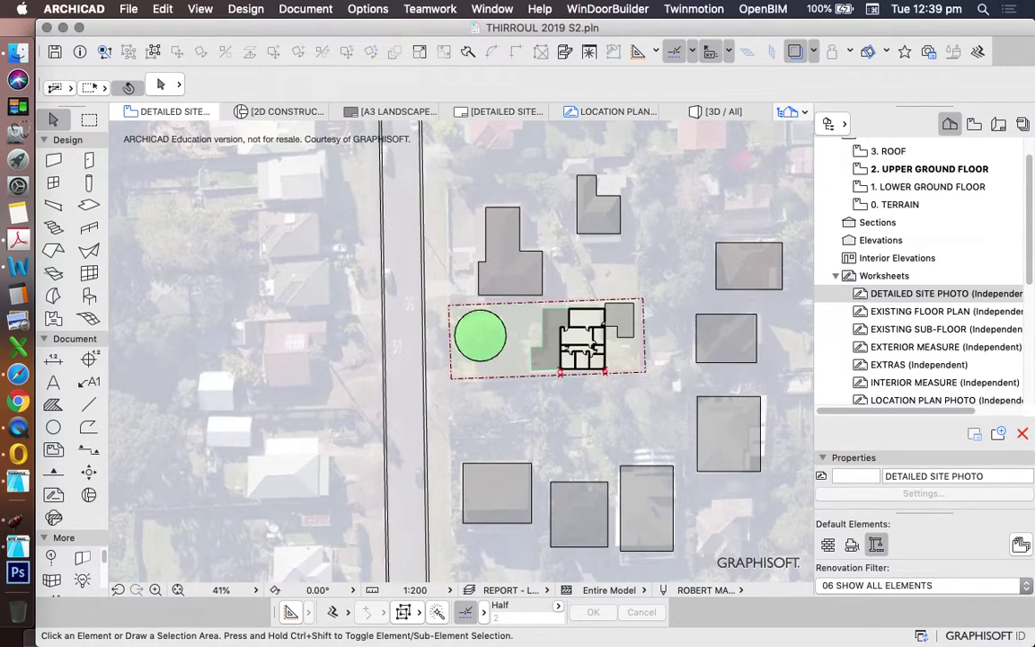
key("alt+F2")
key("alt+F2")
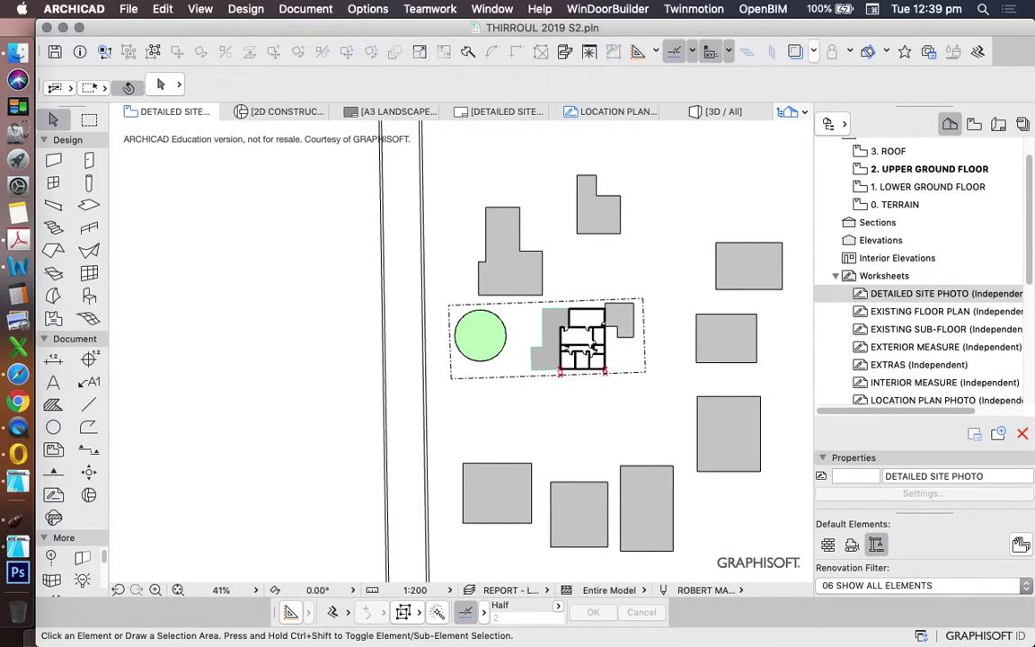
Step: Check the drawn site plan against the aerial photo by showing and hiding the trace reference
left_click(795, 51)
left_click(795, 51)
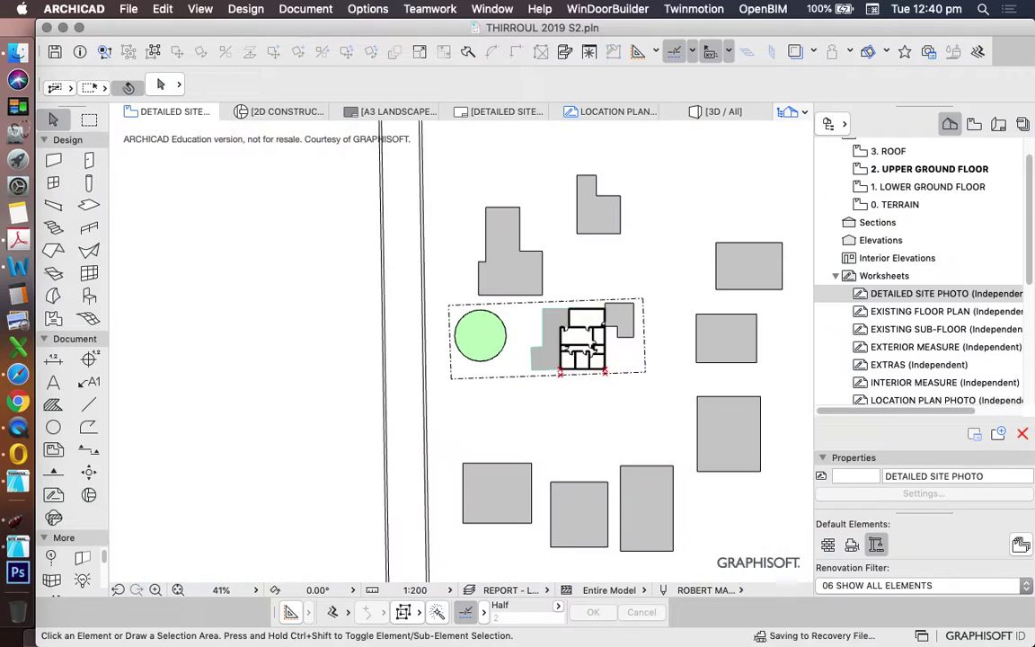
scroll(465, 286, "down", 4)
scroll(542, 309, "up", 5)
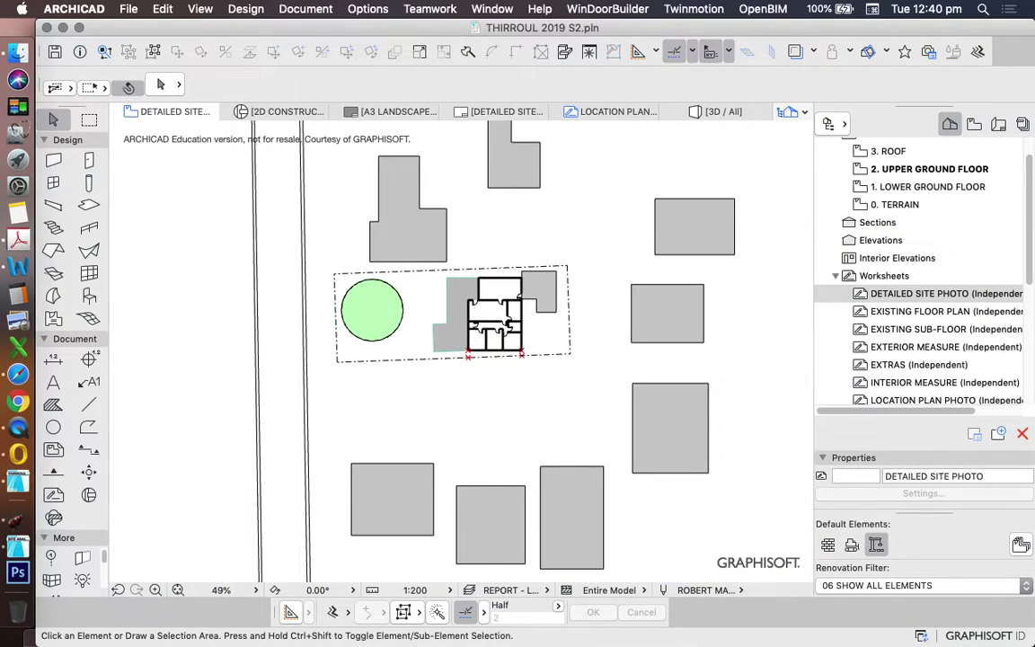
scroll(477, 310, "down", 3)
scroll(490, 269, "up", 4)
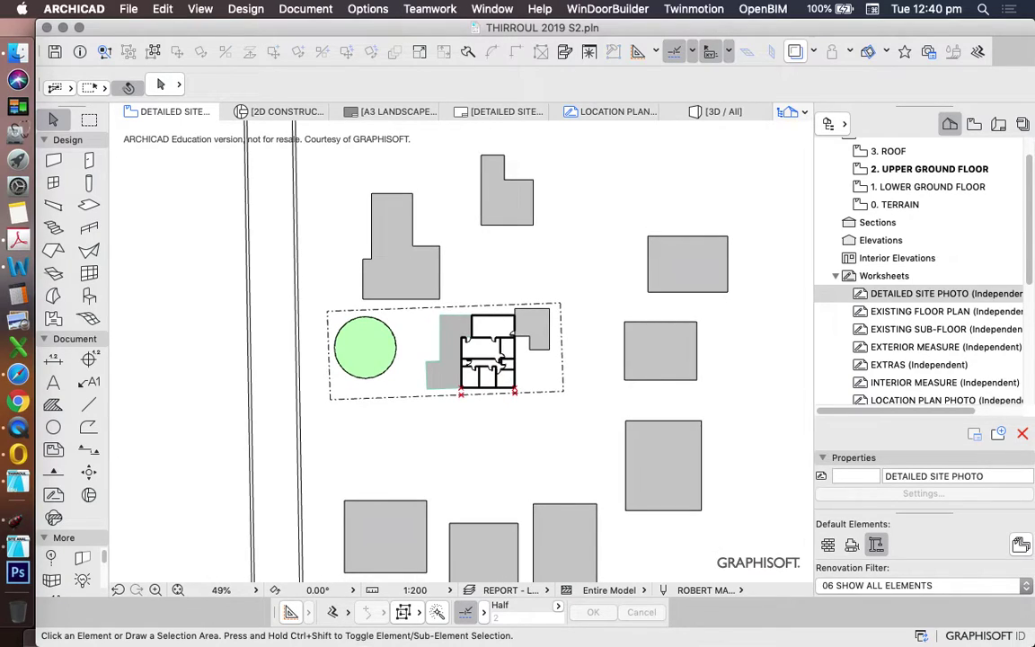
key("alt+F2")
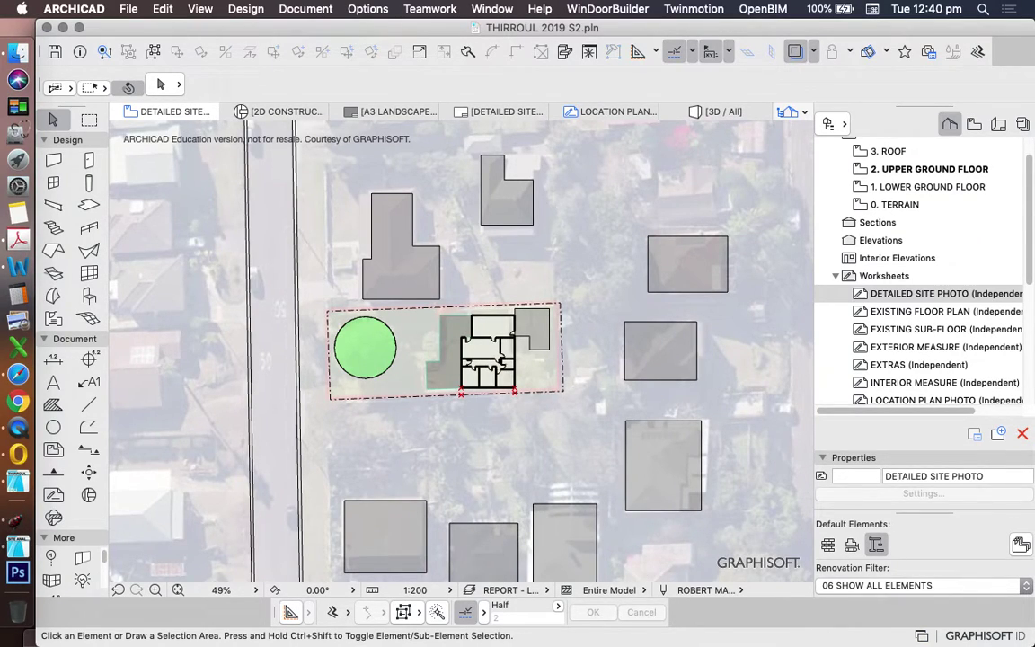
key("alt+F2")
scroll(675, 302, "down", 4)
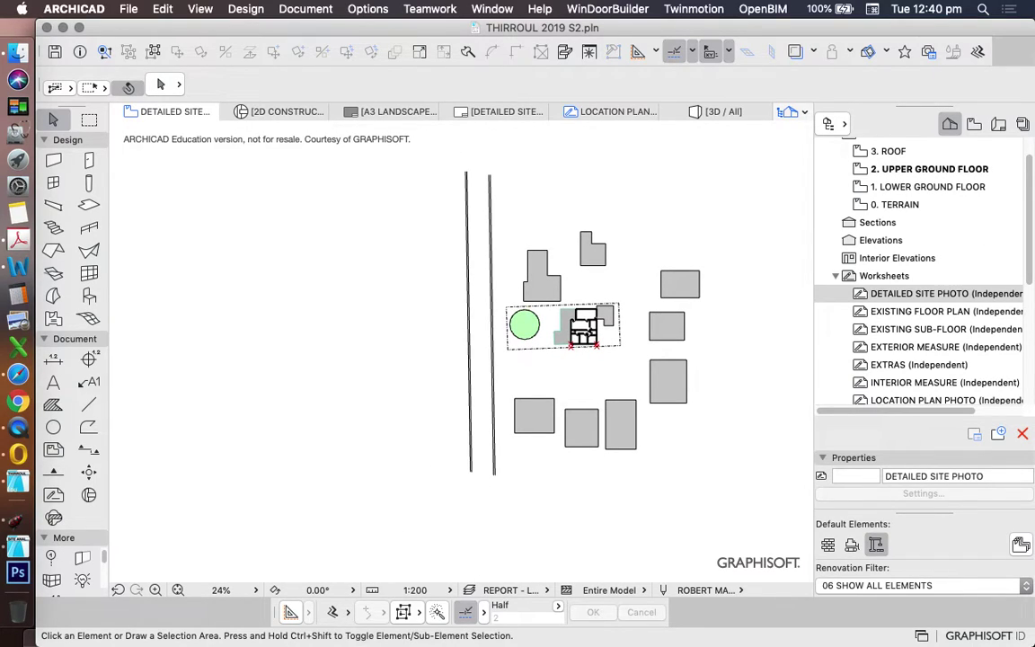
scroll(643, 241, "up", 1)
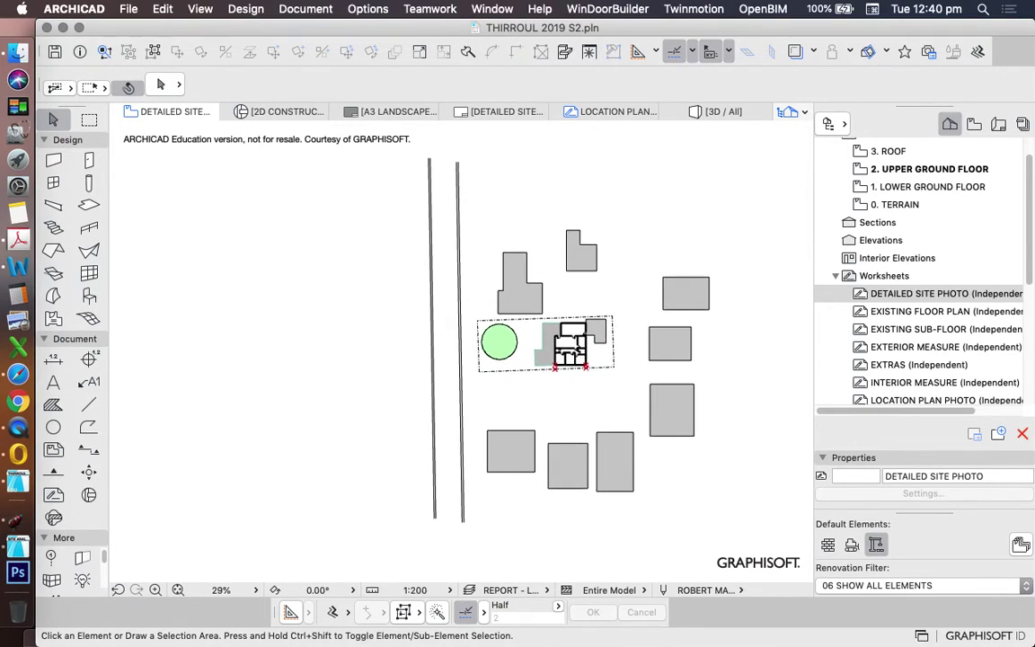
Step: Switch to suncalc.org in Safari, focus the map on the site's street and set the sun path date to 21 June 2019
left_click(18, 374)
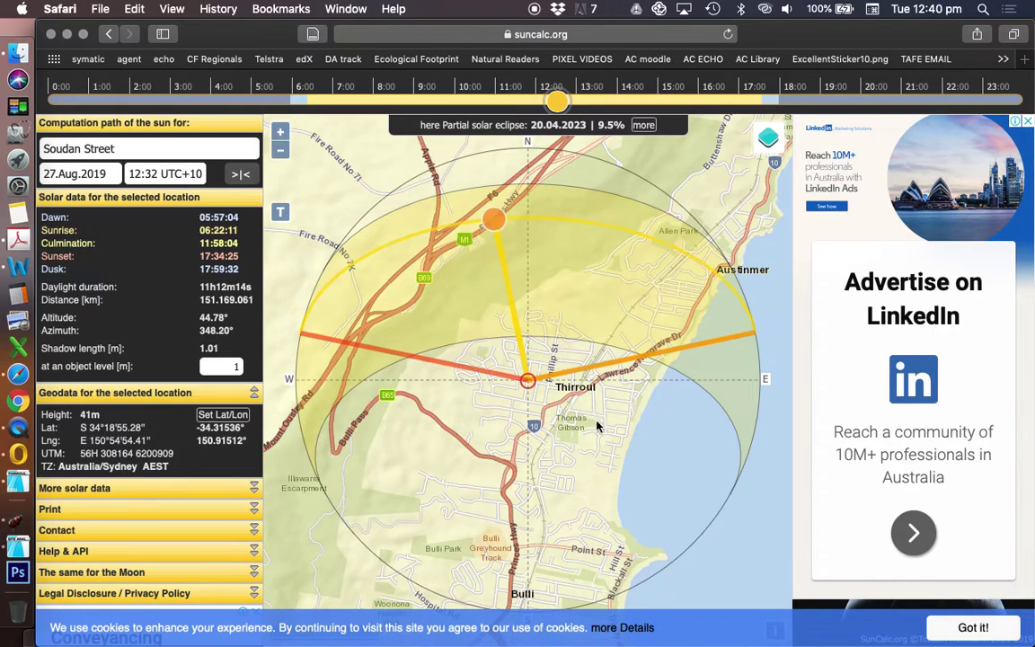
scroll(544, 388, "up", 2)
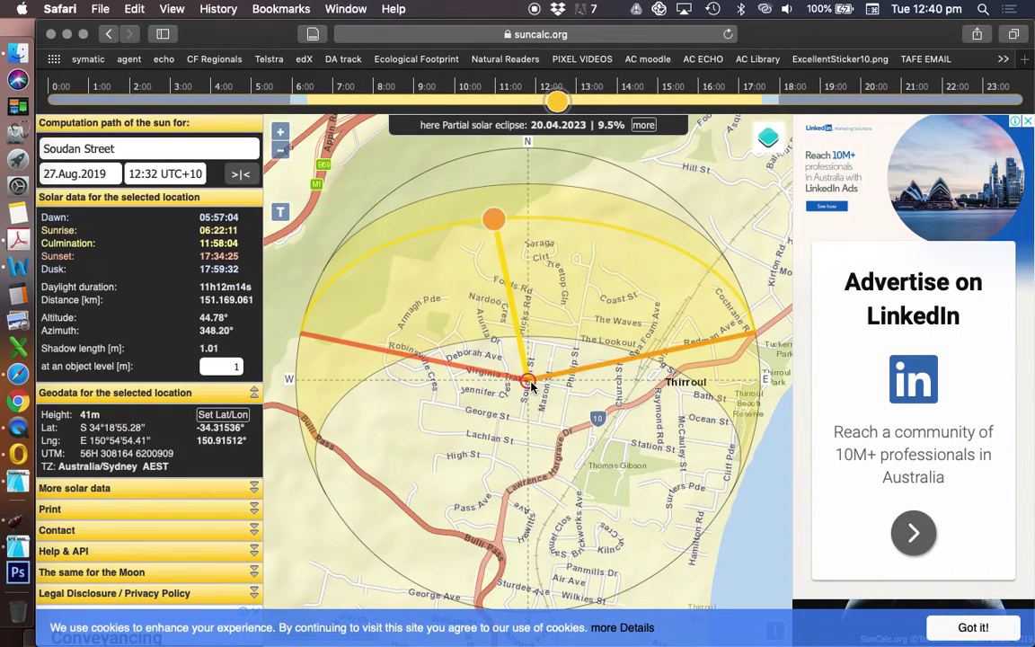
scroll(534, 377, "up", 2)
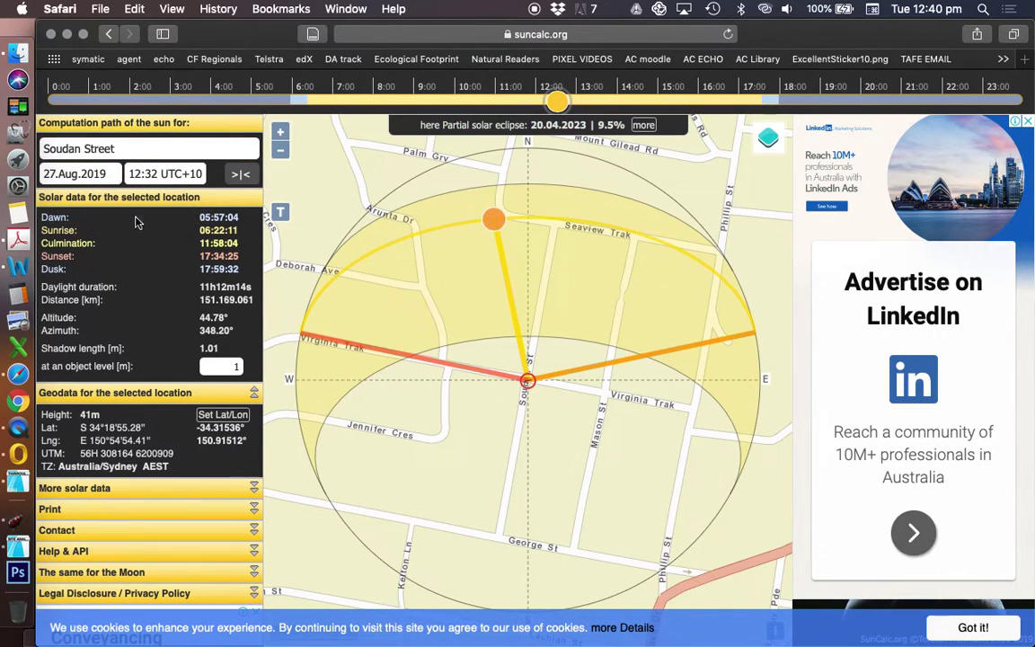
left_click(69, 173)
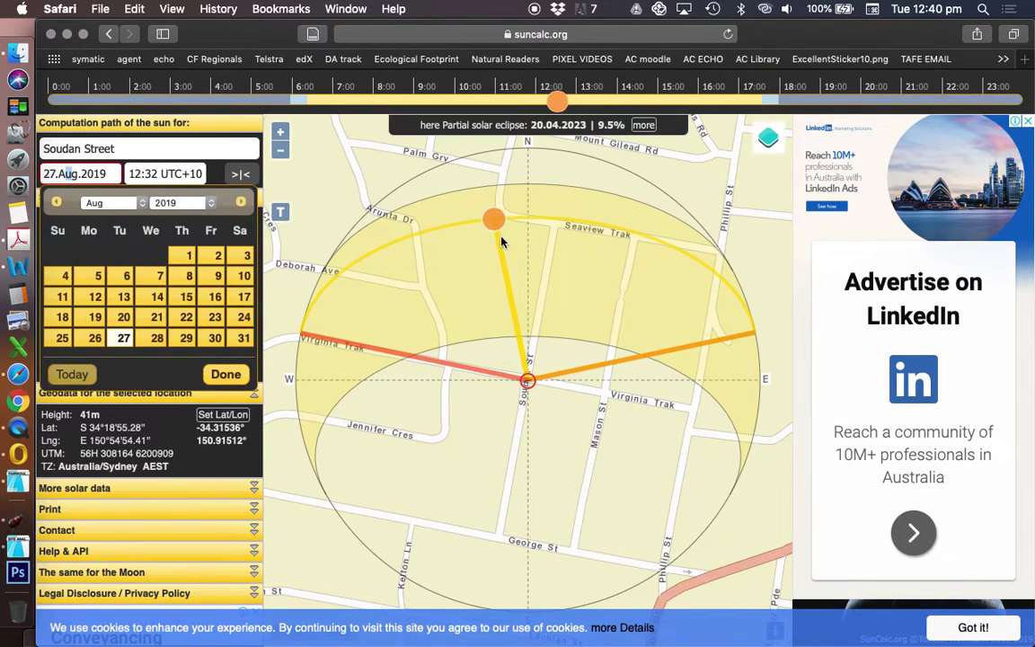
left_click(139, 205)
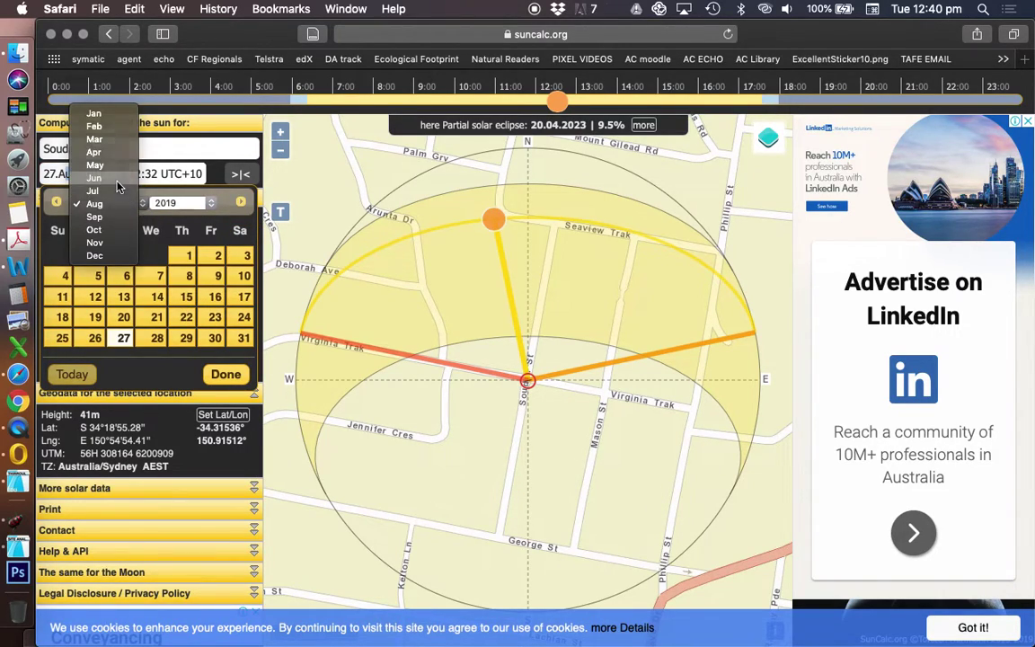
left_click(117, 180)
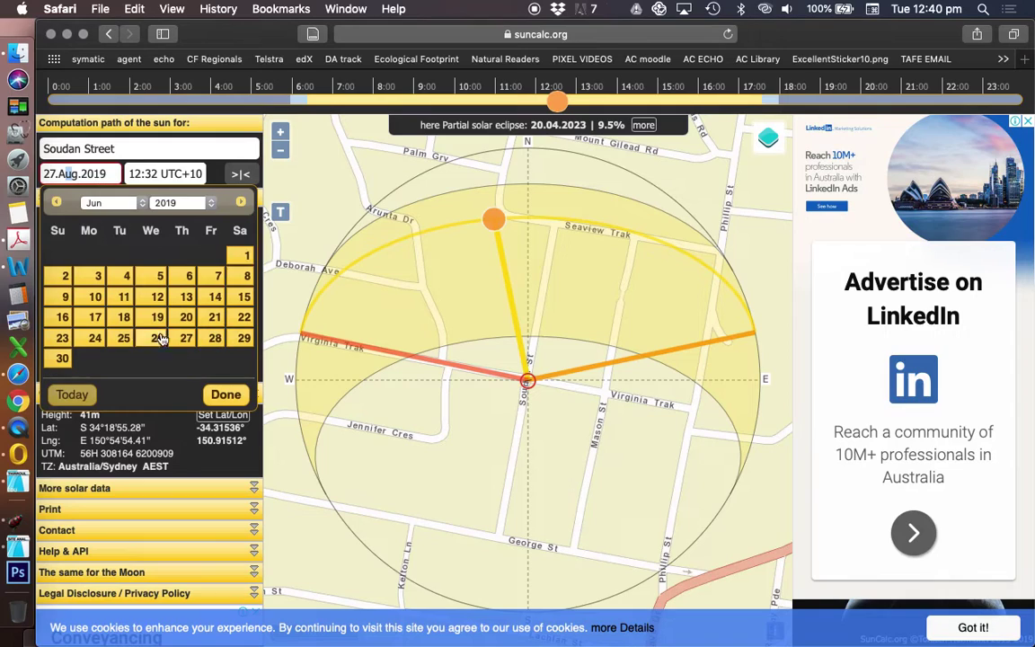
left_click(215, 317)
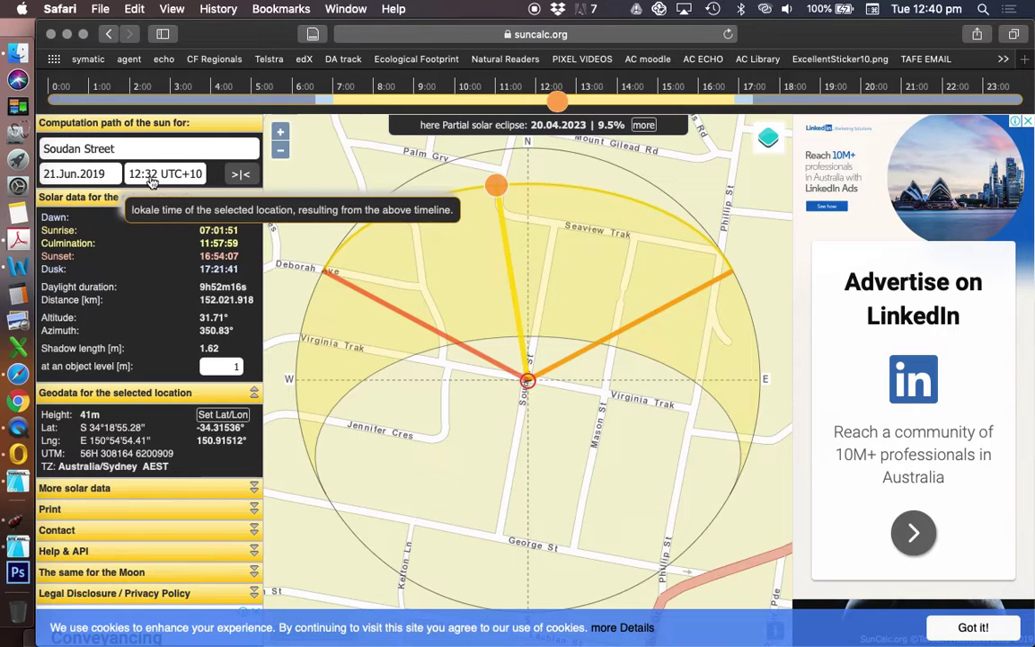
Step: Set the sun calculation's local time to 12:00 and take a full-screen screenshot of the sun path map
left_click_drag(557, 102, 532, 106)
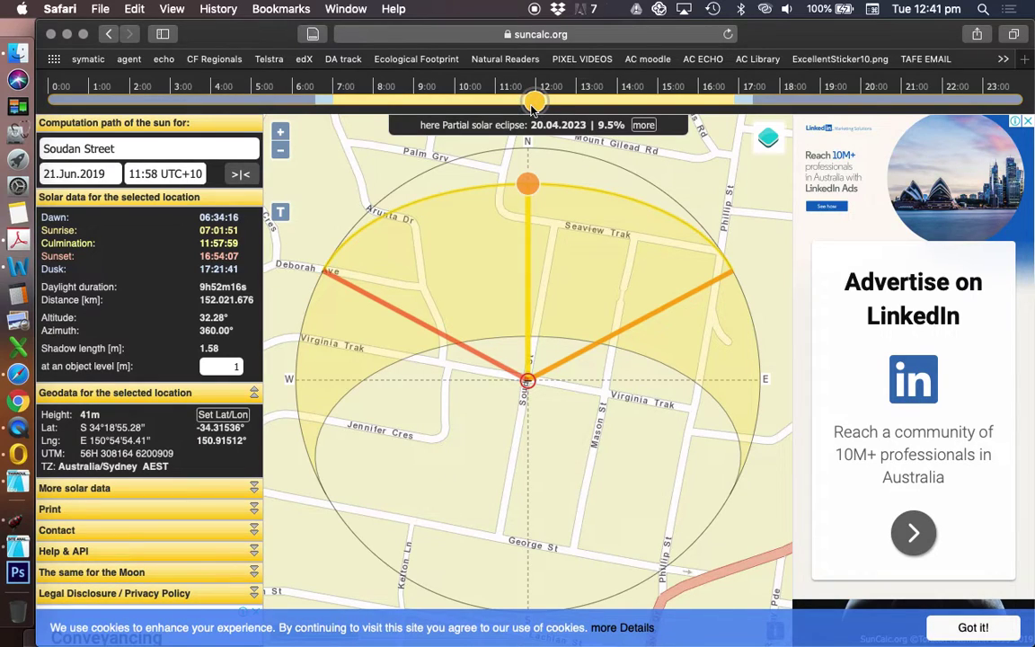
left_click(140, 172)
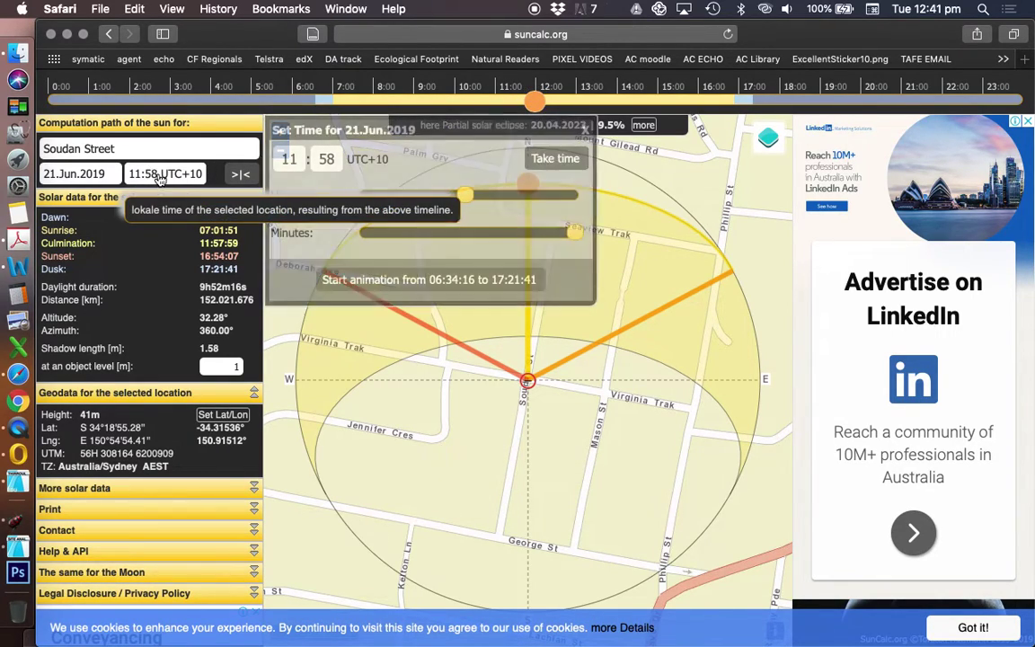
double_click(289, 159)
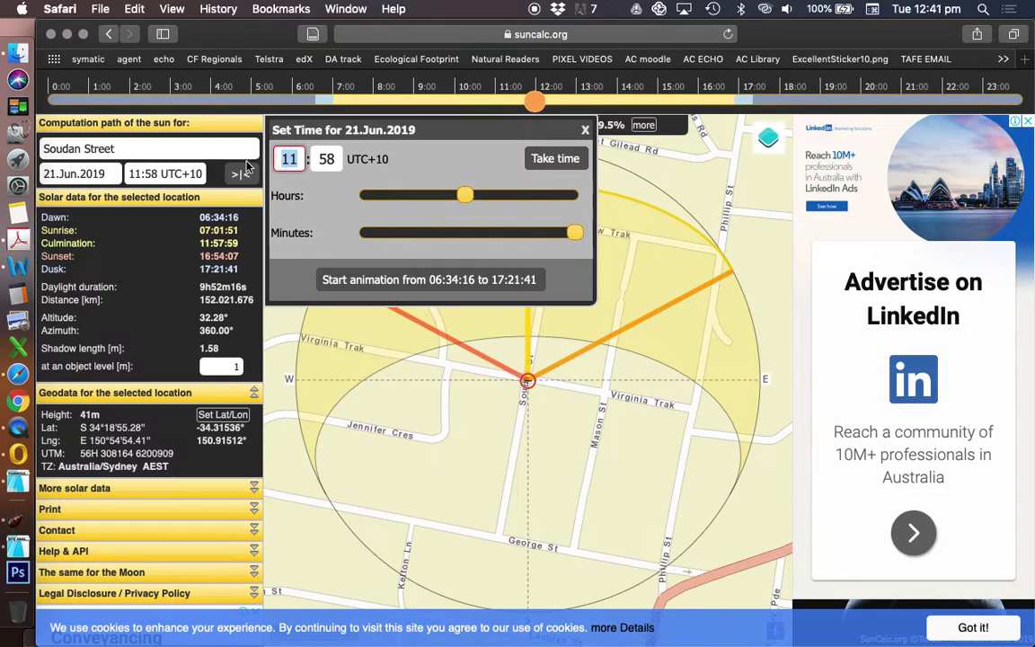
type("01")
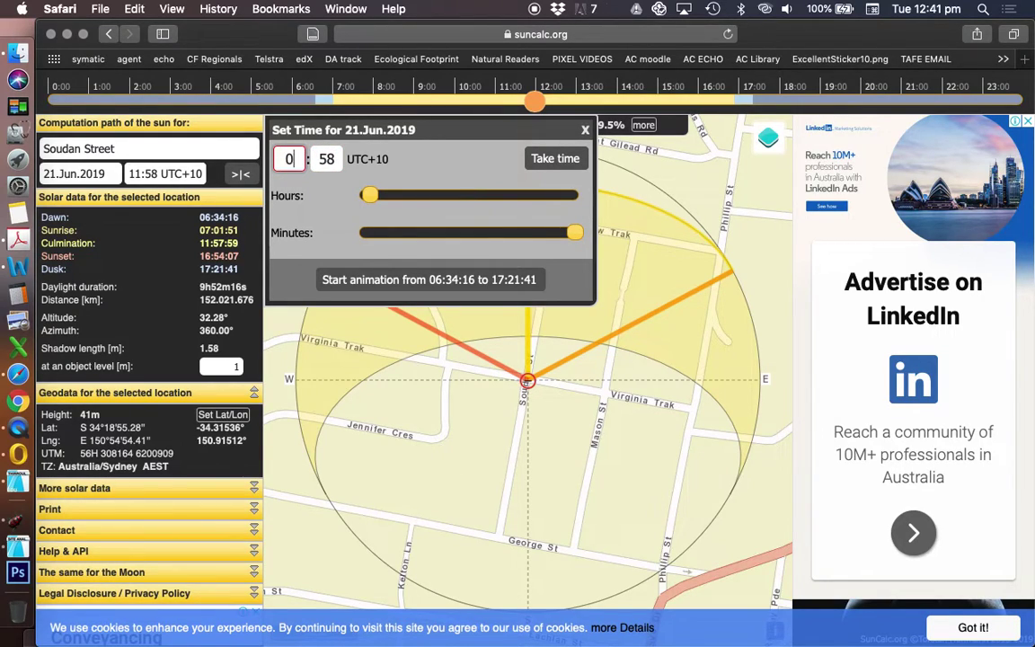
double_click(319, 162)
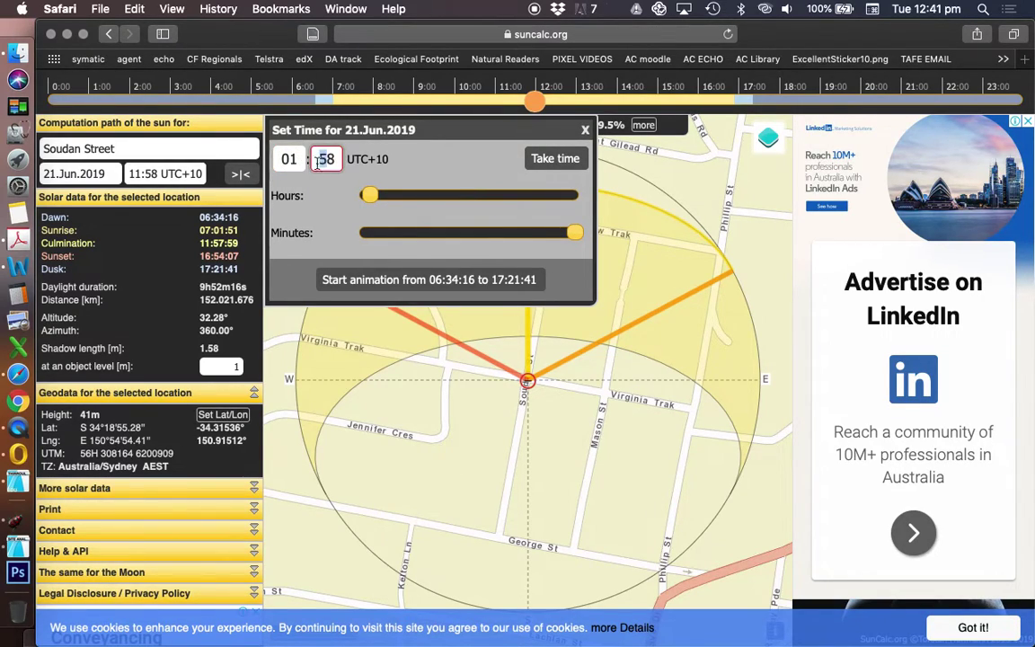
double_click(285, 159)
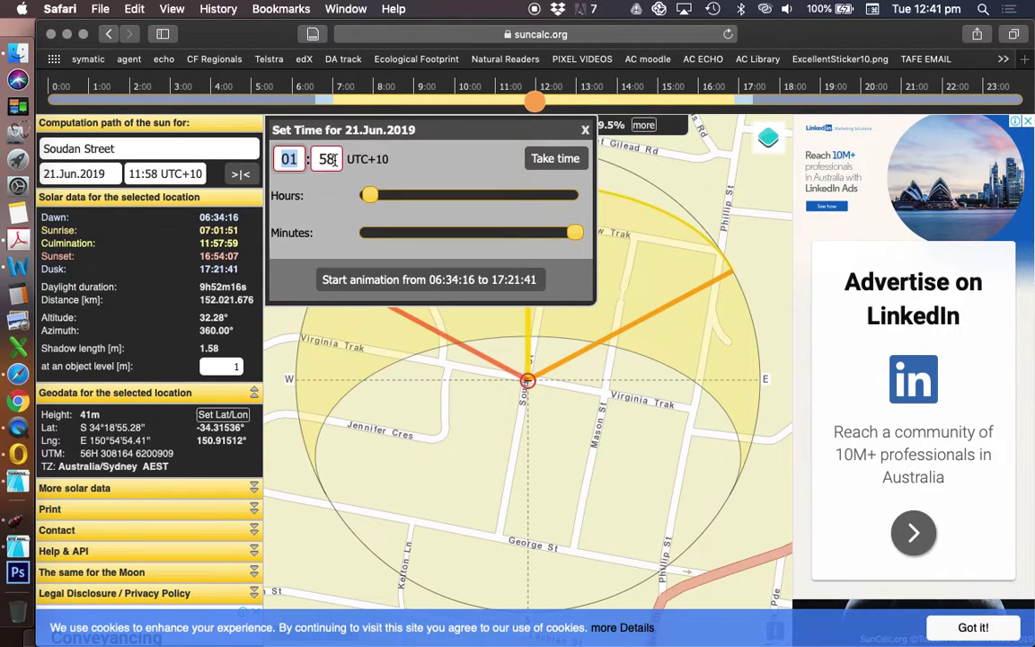
double_click(328, 159)
type("00")
double_click(286, 159)
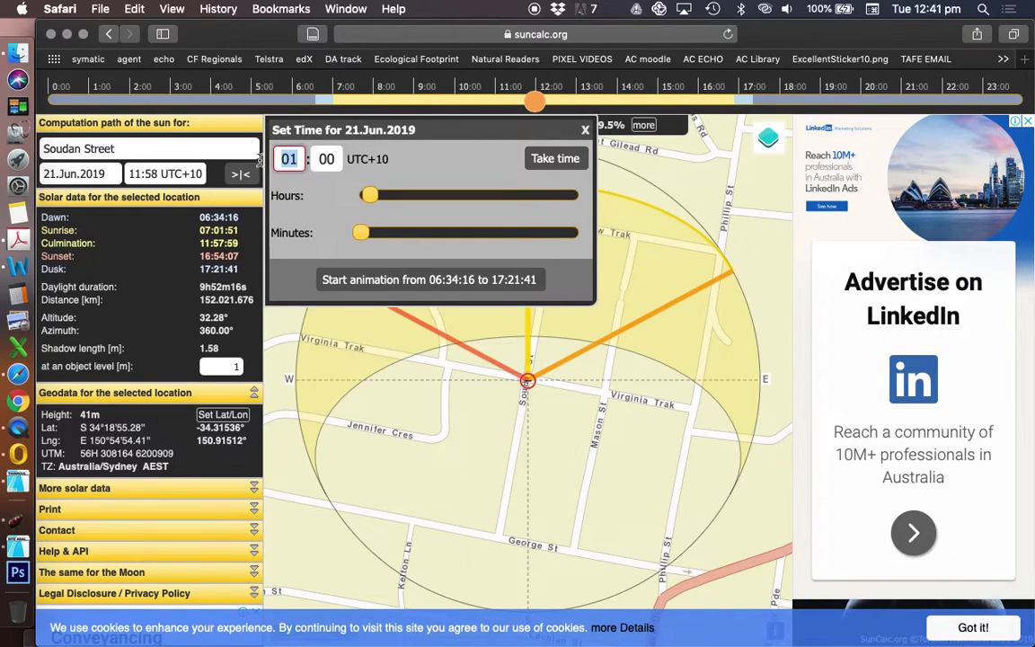
left_click(289, 161)
left_click_drag(401, 196, 477, 200)
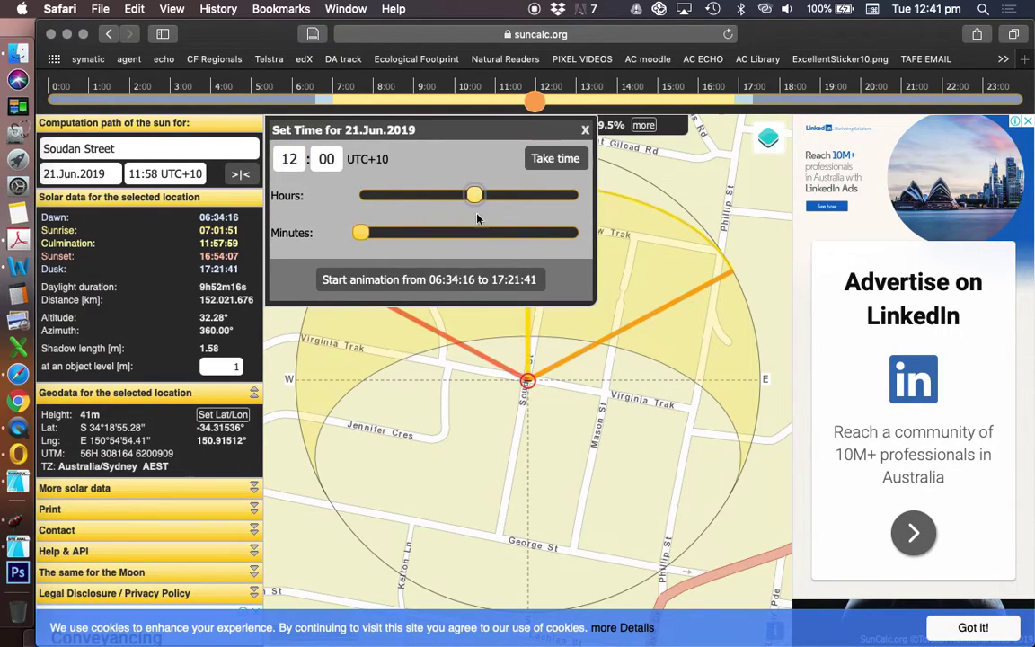
left_click(555, 158)
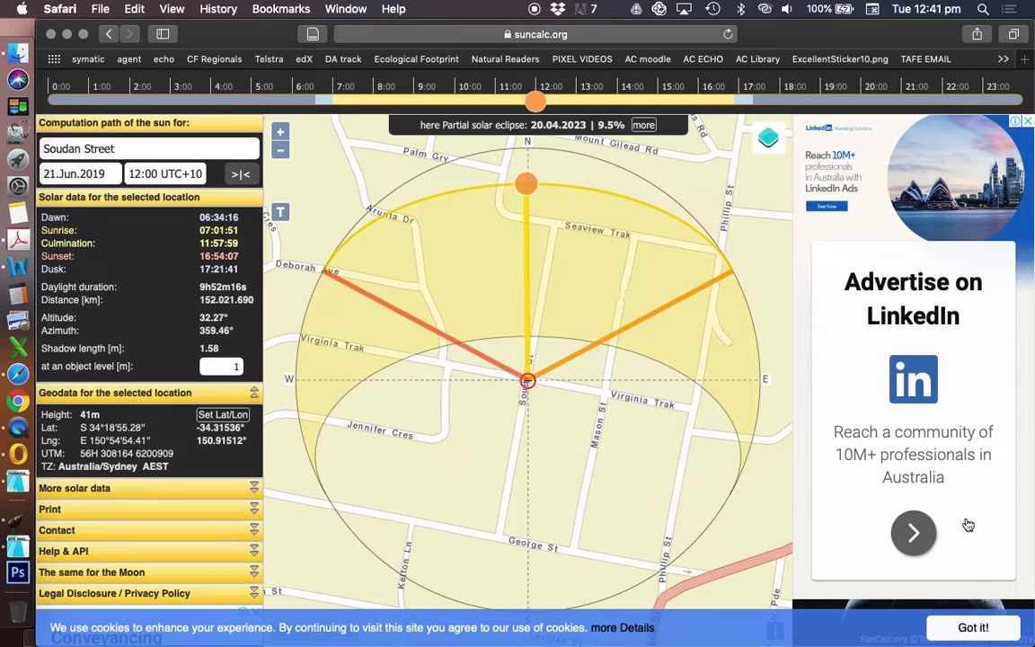
key("super+shift+3")
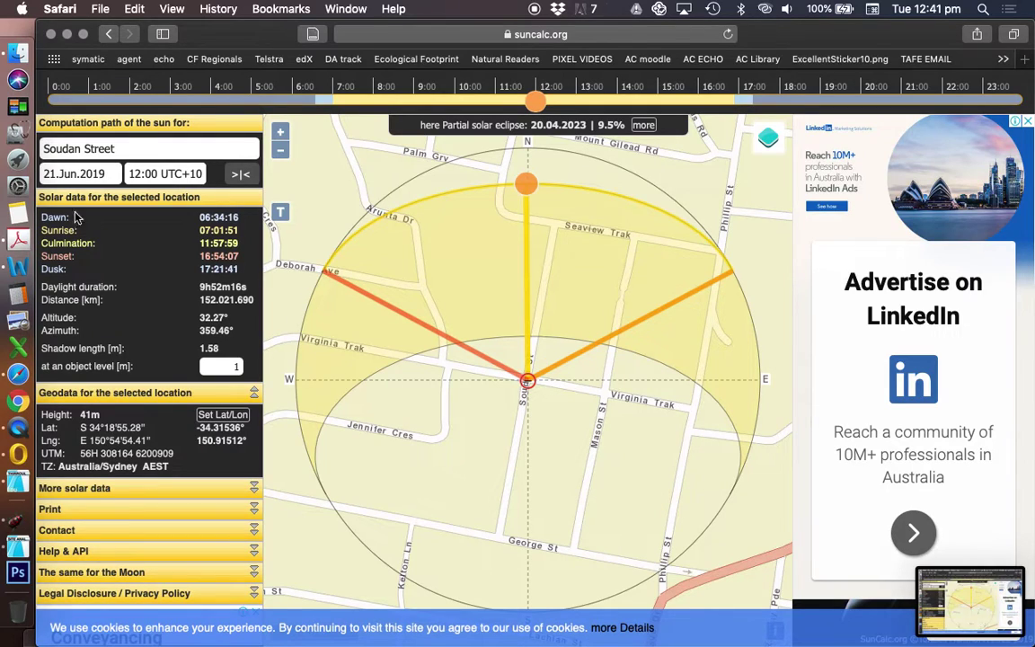
Step: Switch back to ARCHICAD and create an independent worksheet named SUN DIAGRAM - JUN 21 with a blank reference ID
left_click(18, 486)
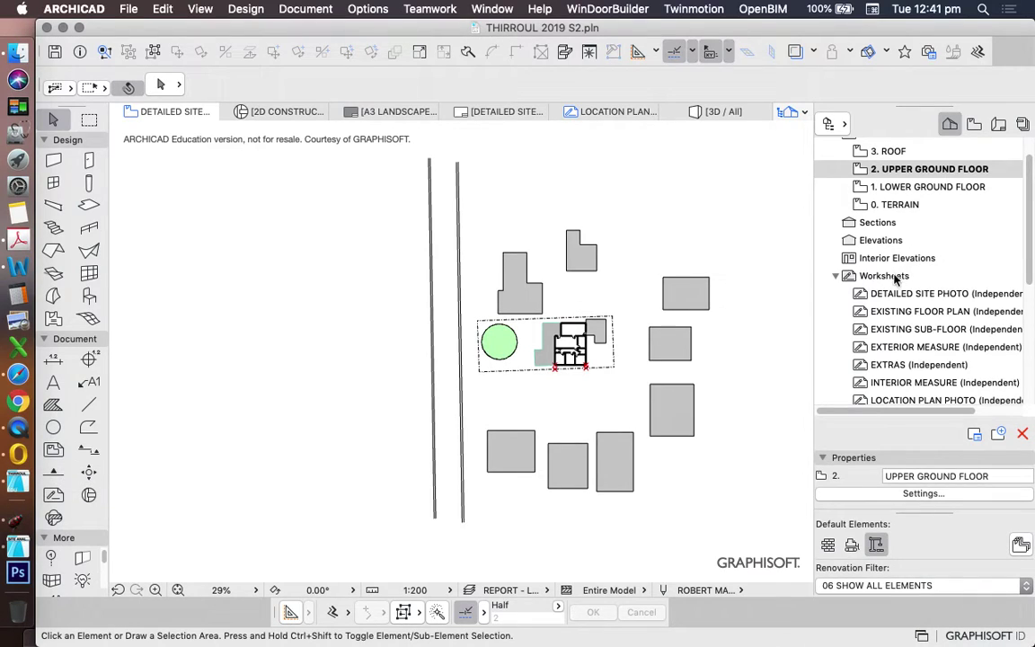
right_click(895, 280)
left_click(896, 282)
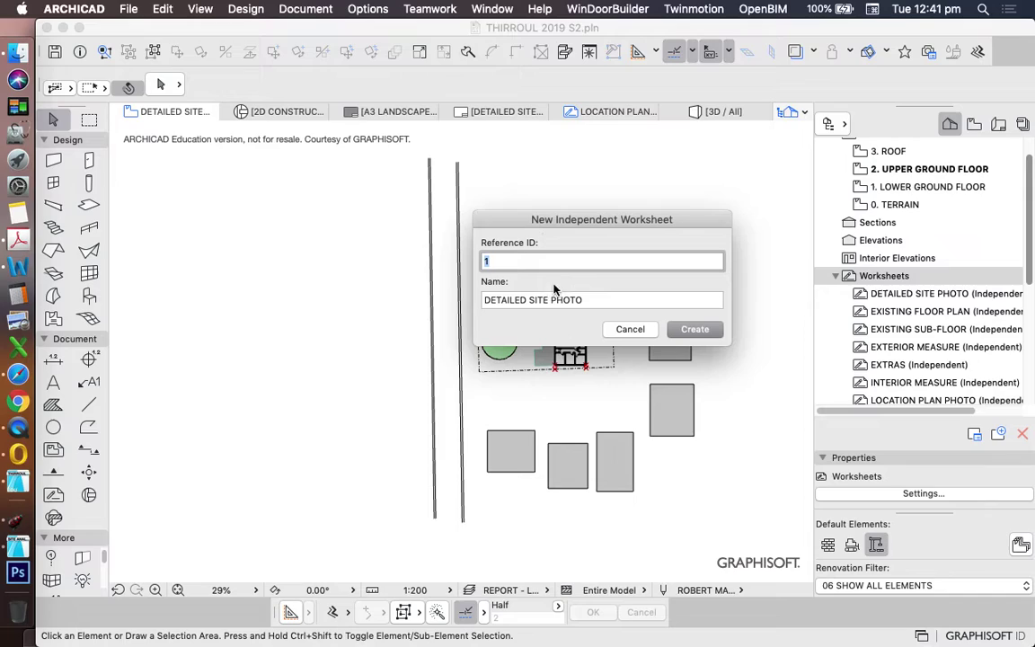
key("BackSpace")
triple_click(554, 300)
type("SUN DIAGRAM - JUN 21")
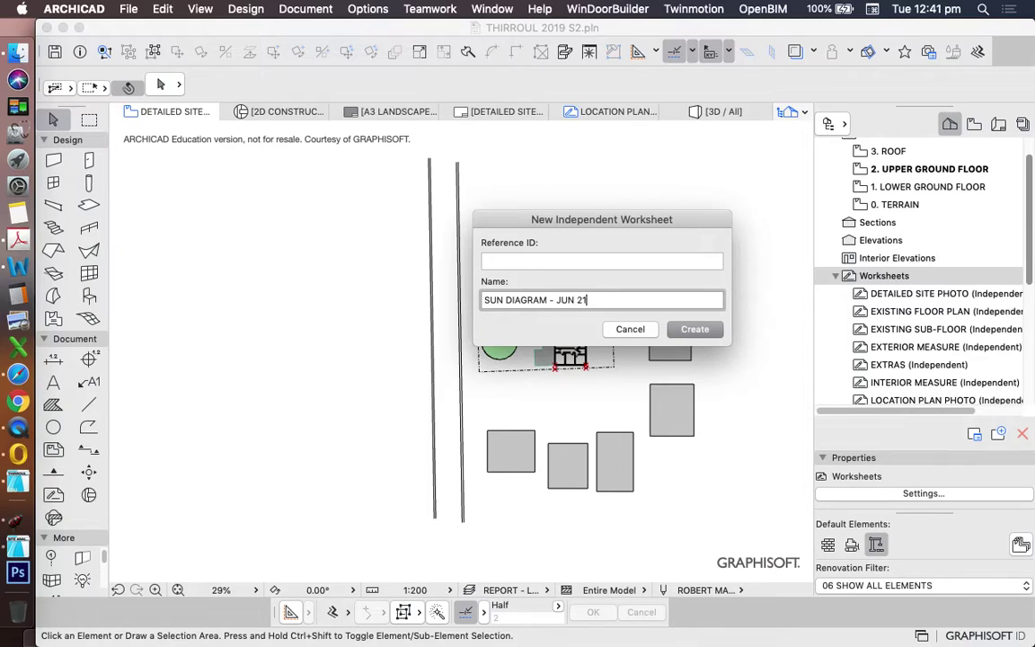
key("Return")
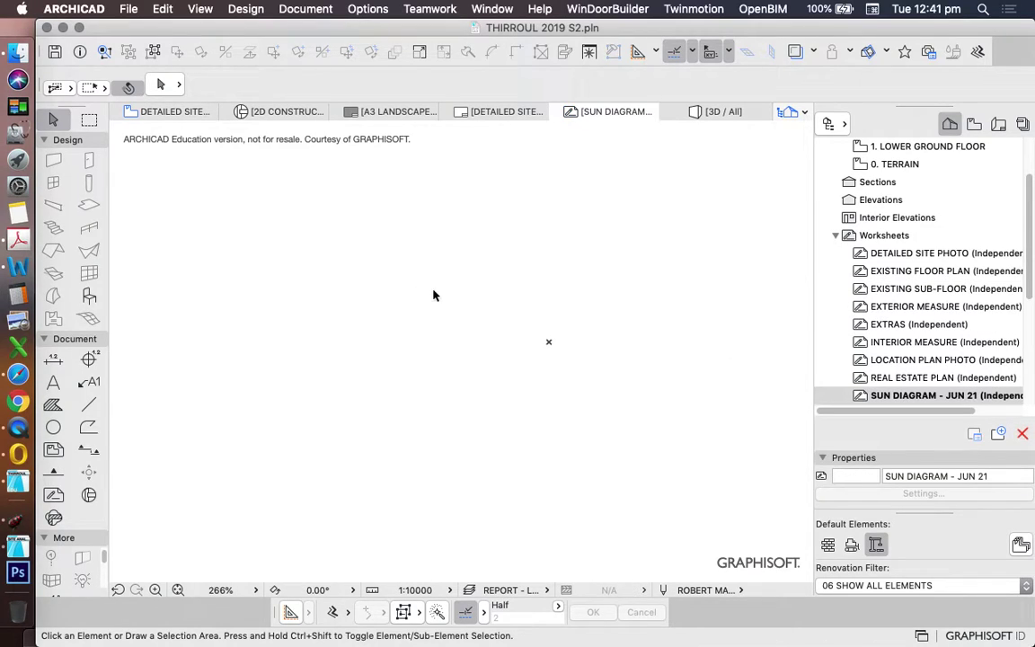
Step: Place the new sun path screenshot from the Finder's Desktop folder into the SUN DIAGRAM - JUN 21 worksheet
left_click(19, 56)
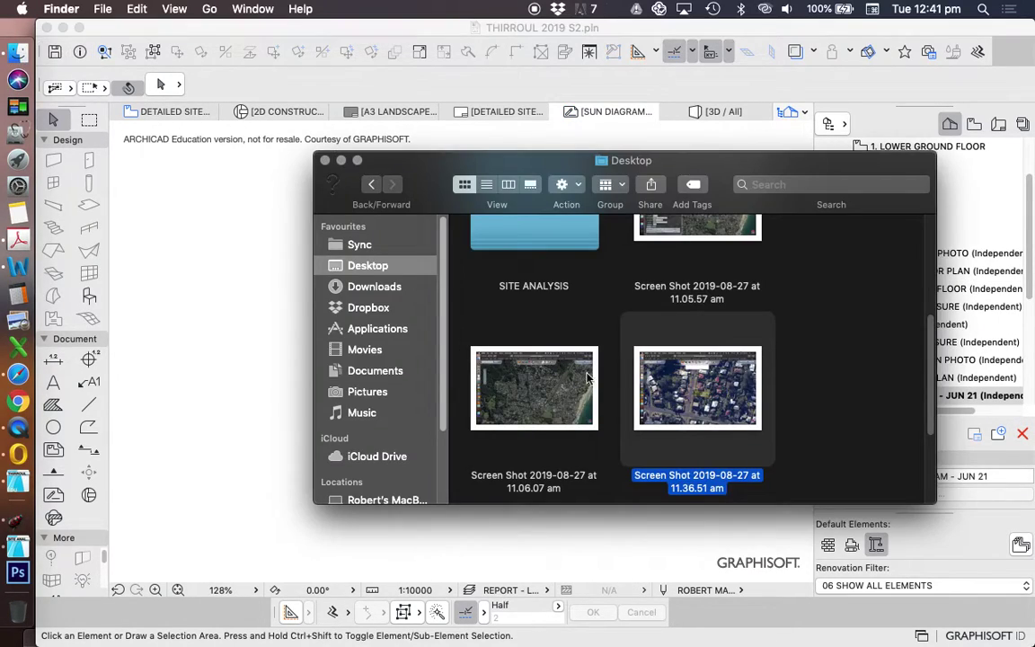
scroll(656, 359, "down", 5)
left_click_drag(569, 445, 467, 304)
scroll(467, 304, "down", 2)
scroll(534, 344, "up", 6)
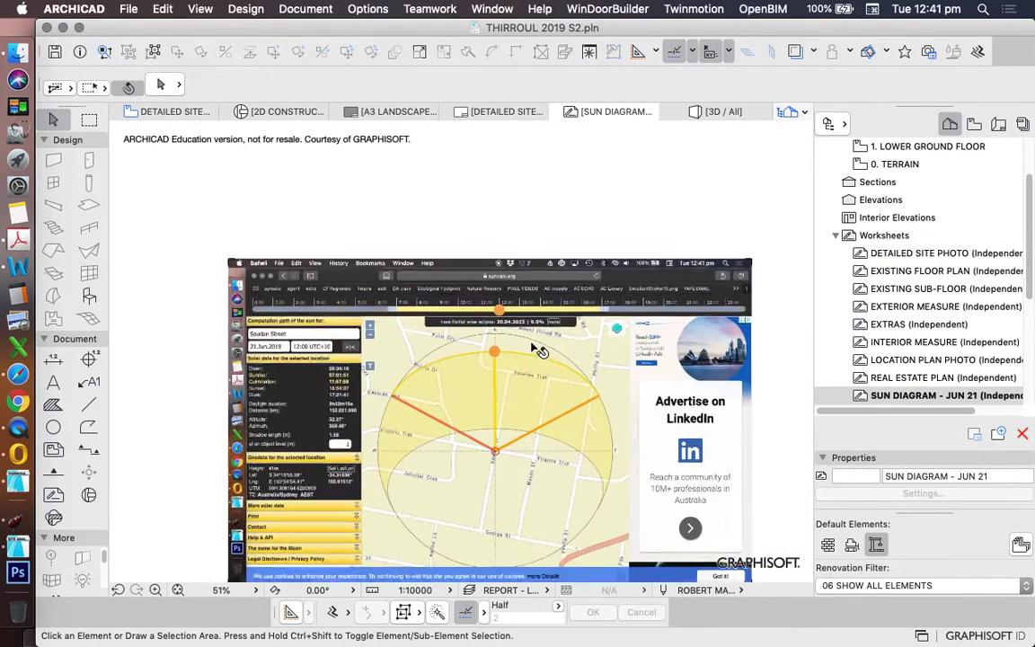
scroll(506, 368, "down", 4)
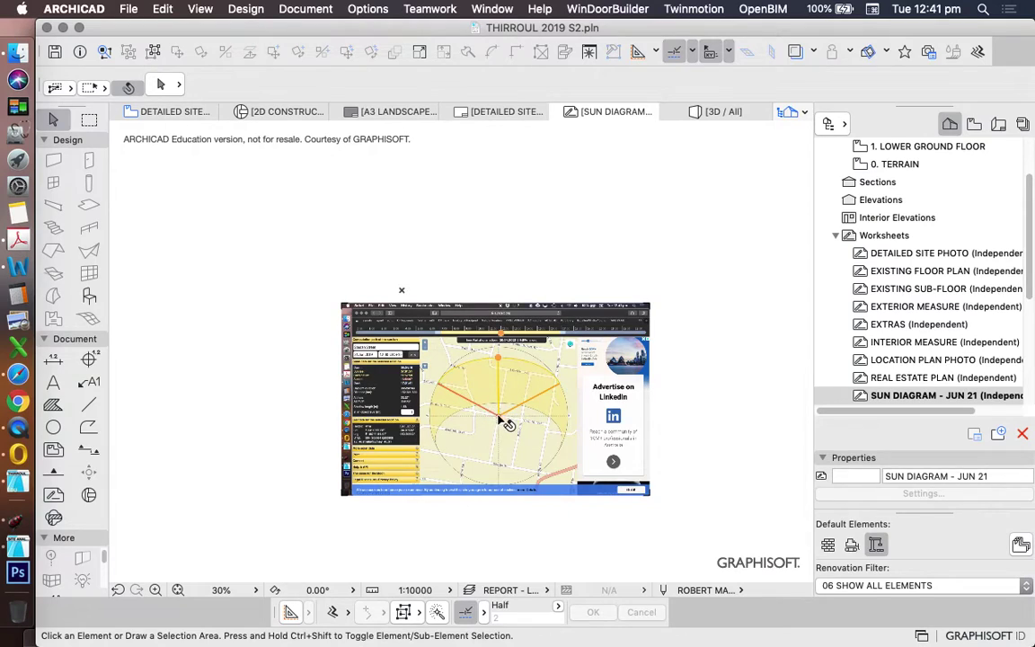
Step: Select the placed sun path image and show the 2. UPPER GROUND FLOOR story as trace reference
left_click_drag(503, 406, 510, 432)
scroll(956, 153, "up", 1)
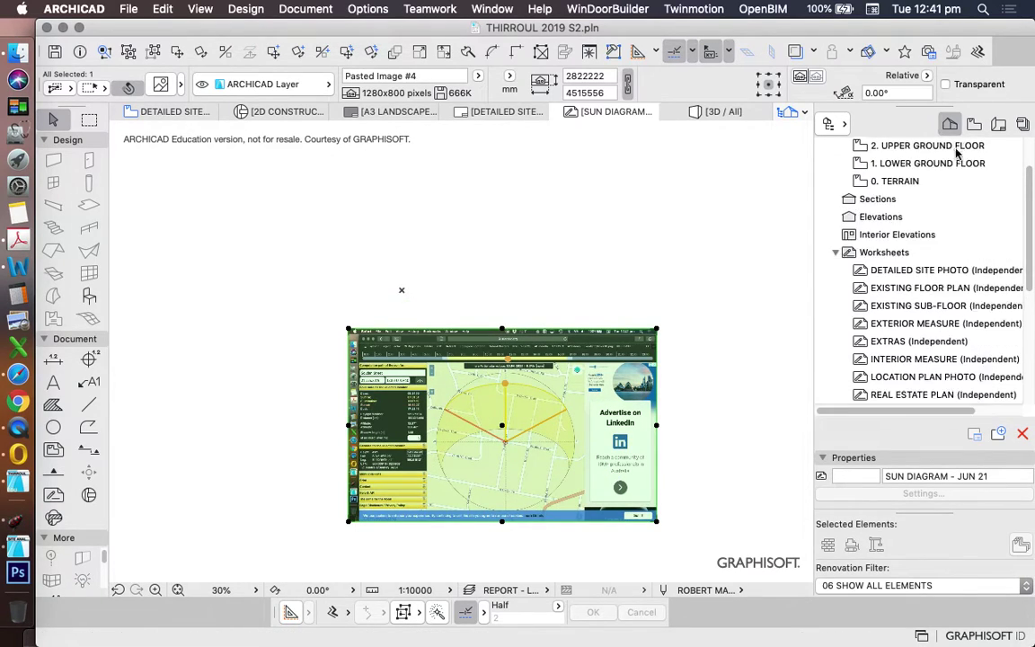
scroll(957, 155, "up", 3)
right_click(910, 195)
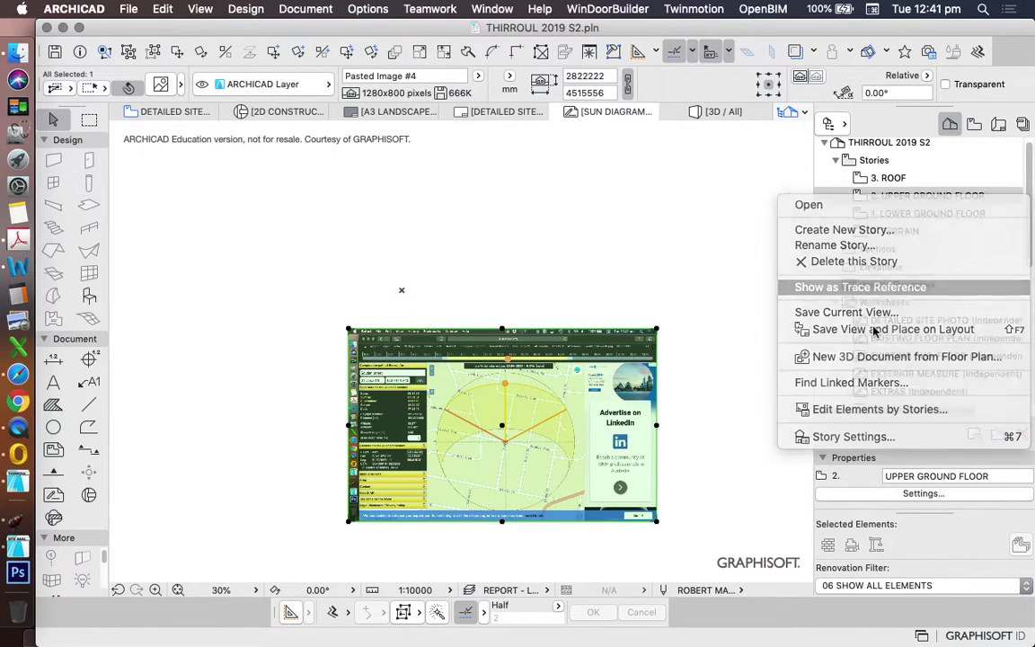
Step: Move the sun path image from its red centre marker onto the middle of the traced house
left_click(515, 449)
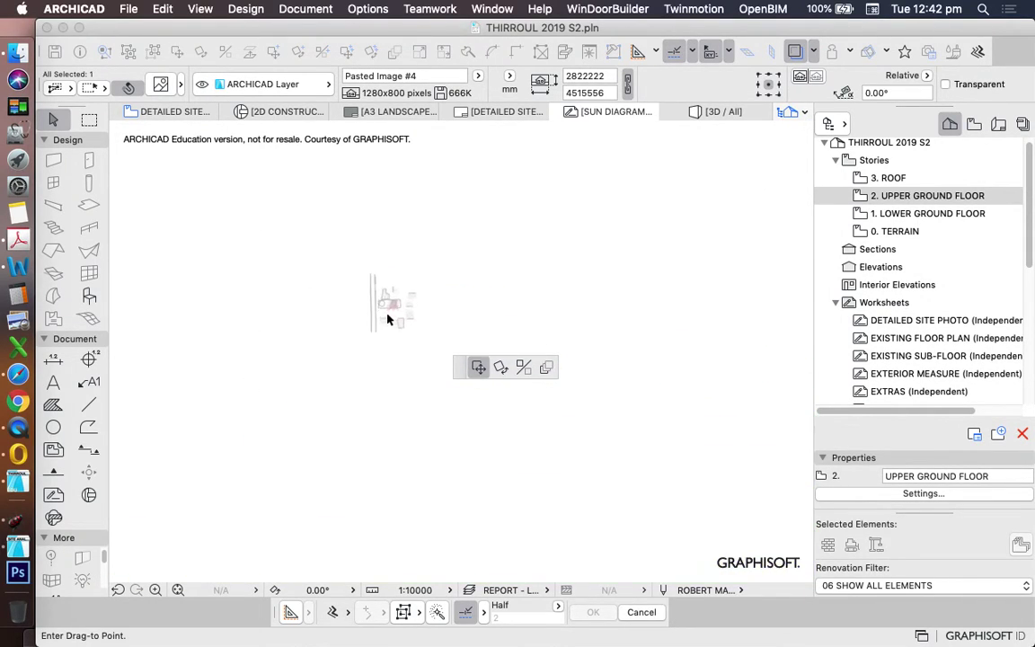
scroll(388, 319, "up", 6)
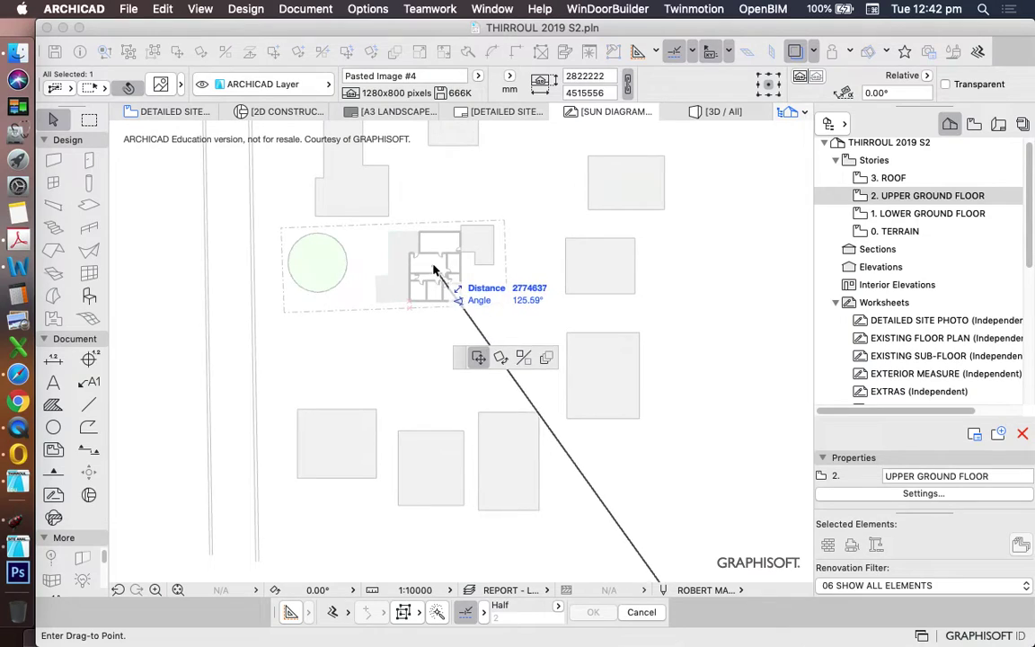
left_click(434, 269)
scroll(469, 346, "down", 5)
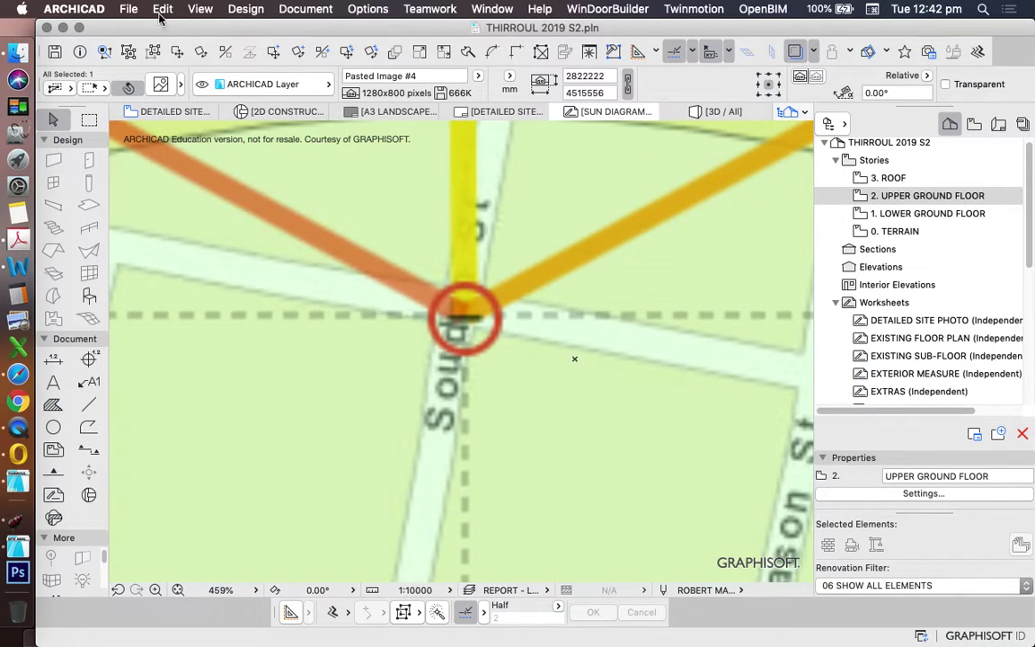
Step: Resize the sun path image to 10 percent of its size about its red centre marker, and deselect it
left_click(162, 11)
mouse_move(235, 337)
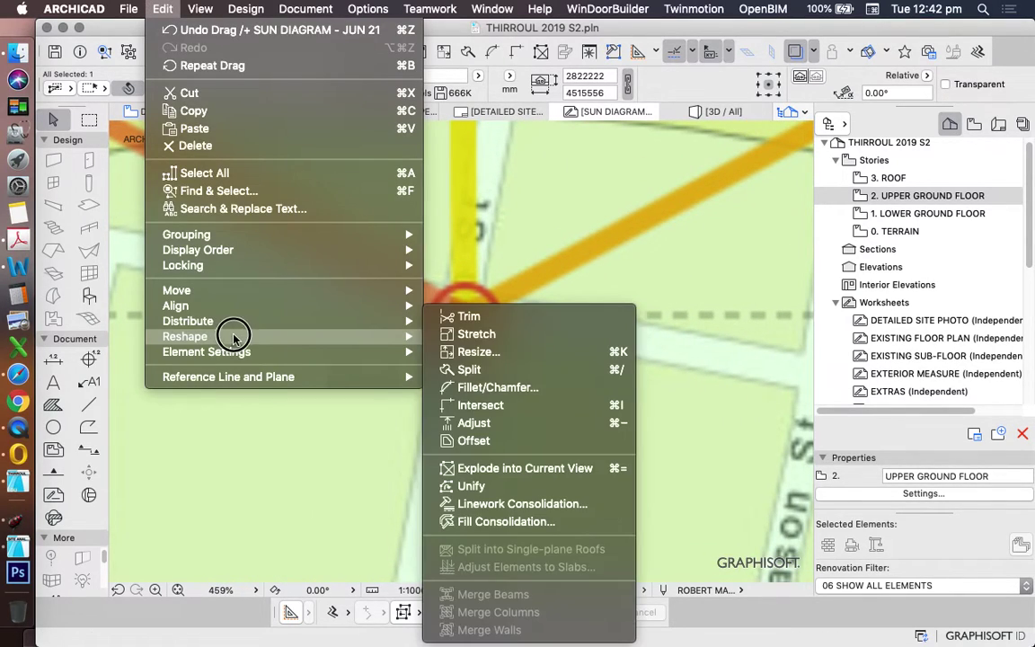
left_click(476, 352)
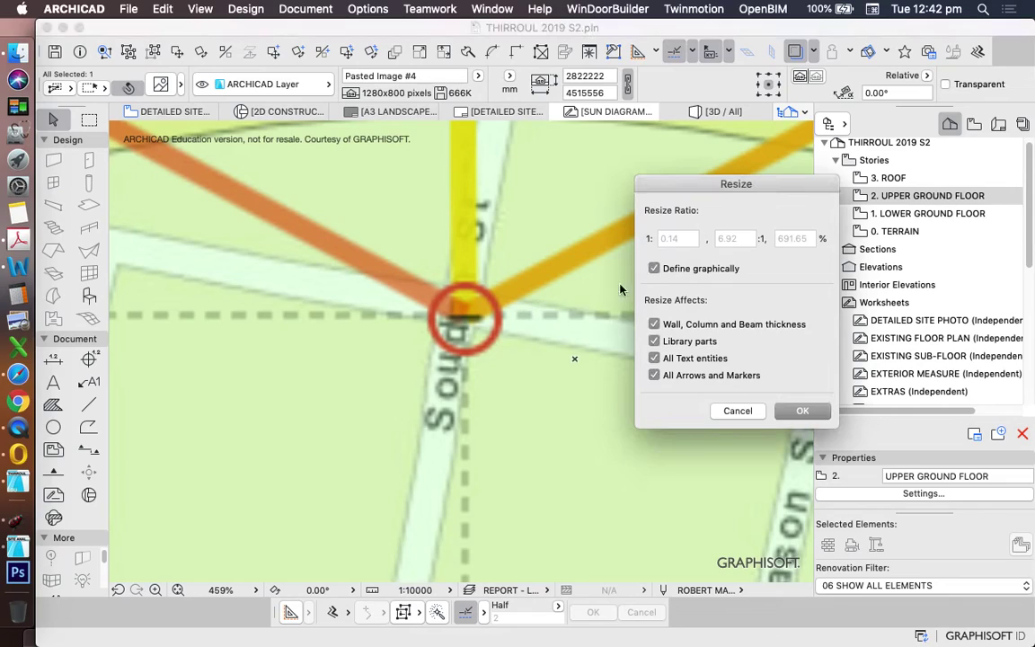
left_click(824, 410)
left_click(466, 323)
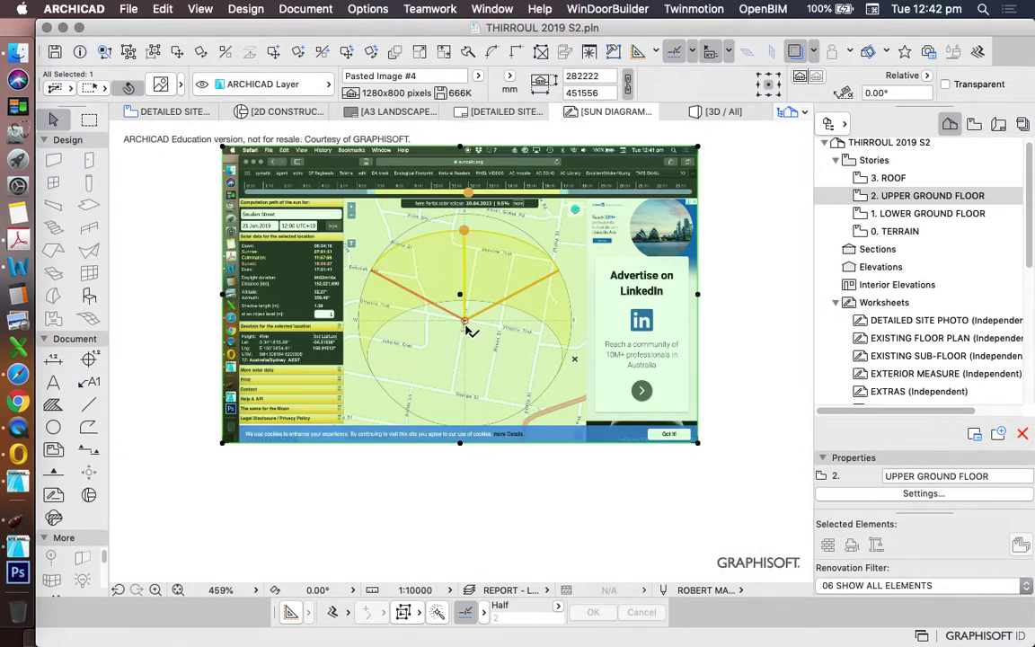
scroll(489, 369, "down", 5)
scroll(490, 368, "down", 5)
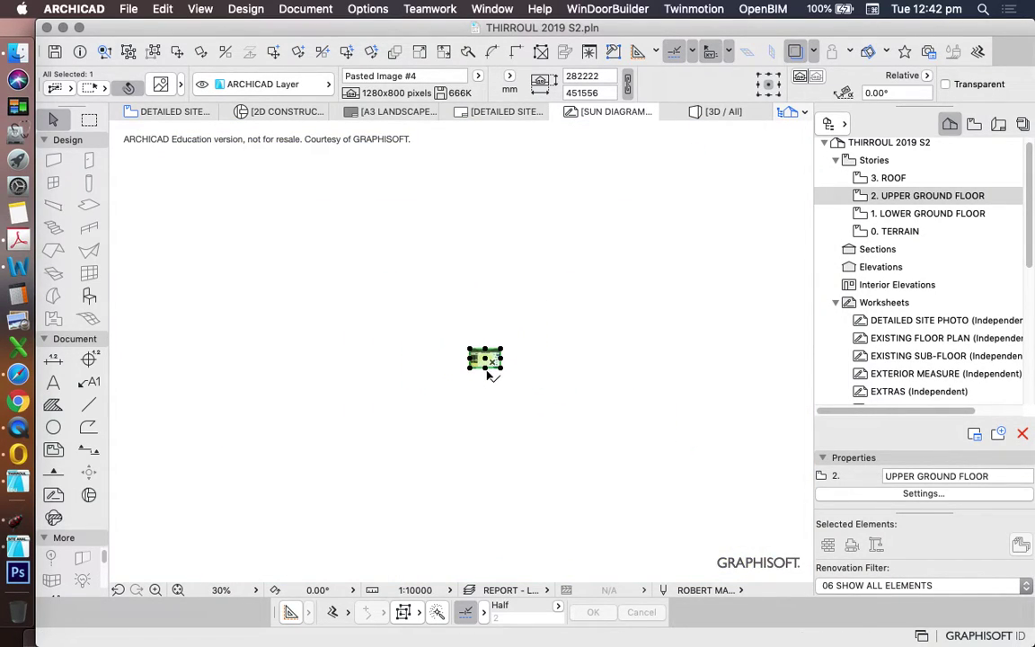
scroll(494, 368, "up", 6)
key("Escape")
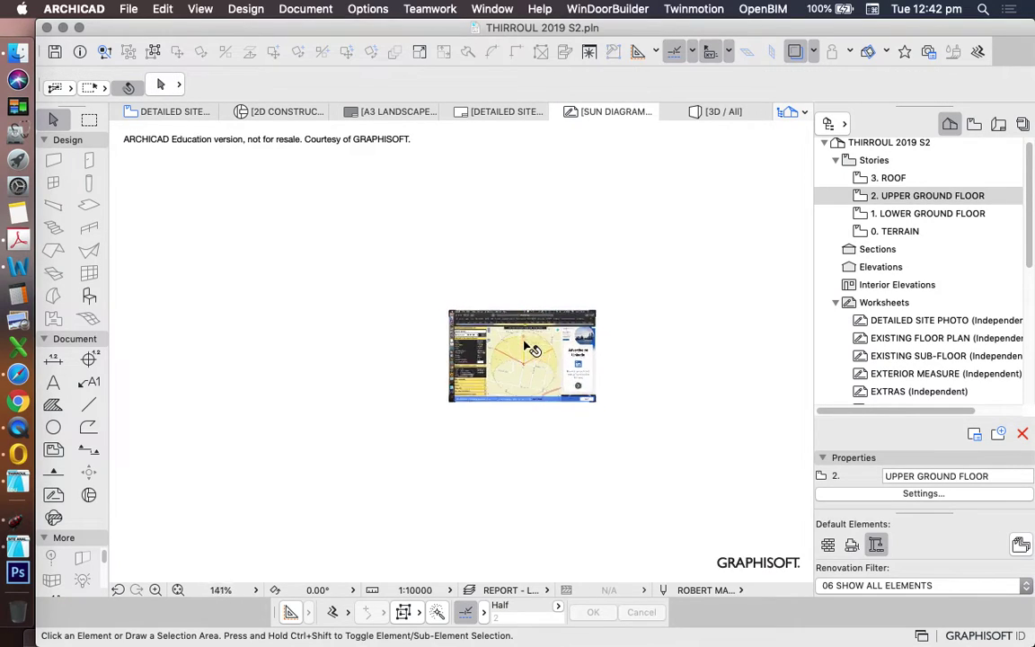
scroll(530, 348, "up", 2)
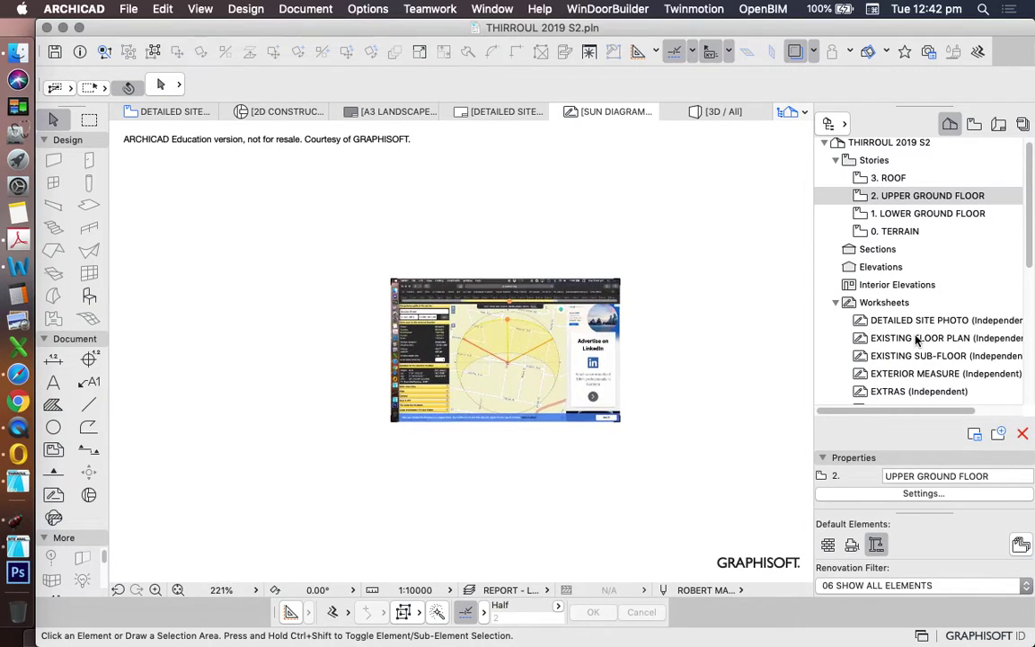
Step: Switch the trace reference with the active view and compare the sun path's size and position with the site plan
left_click(813, 56)
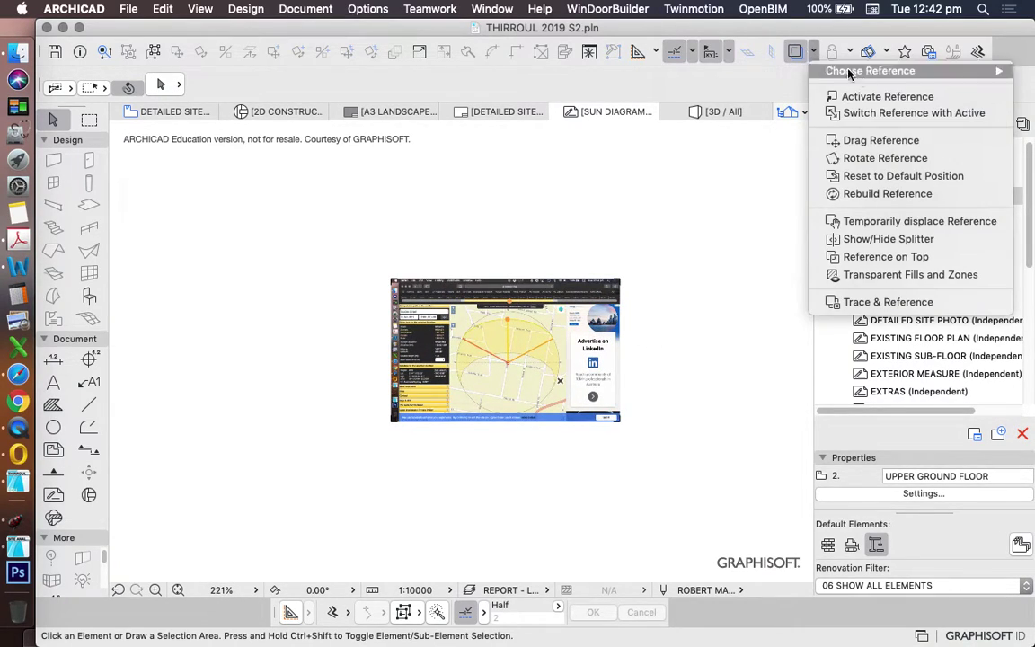
left_click(889, 113)
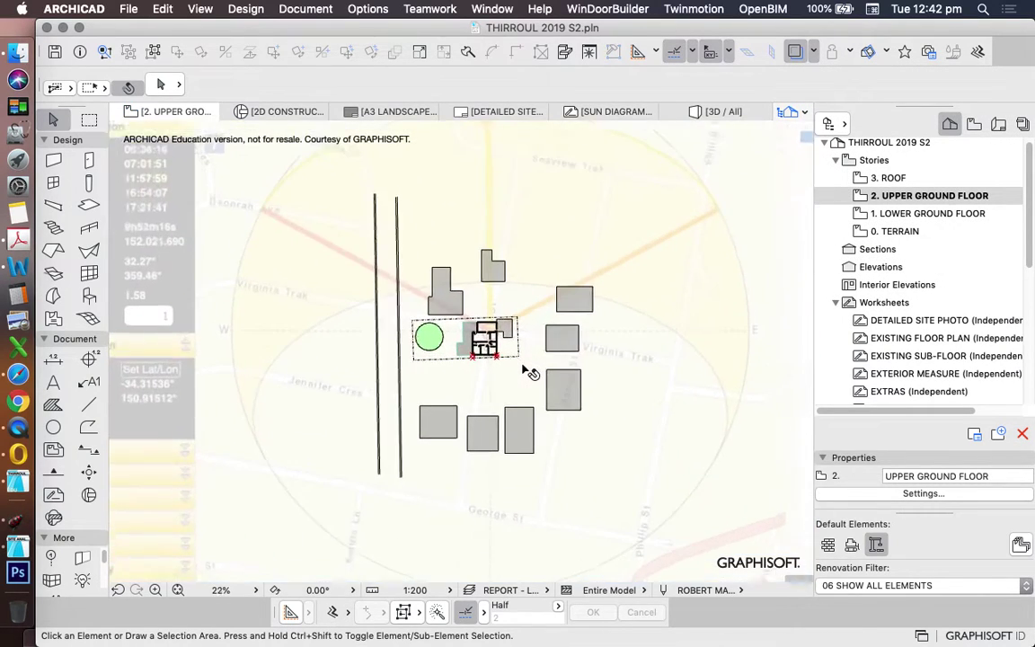
scroll(528, 368, "down", 1)
scroll(499, 355, "up", 3)
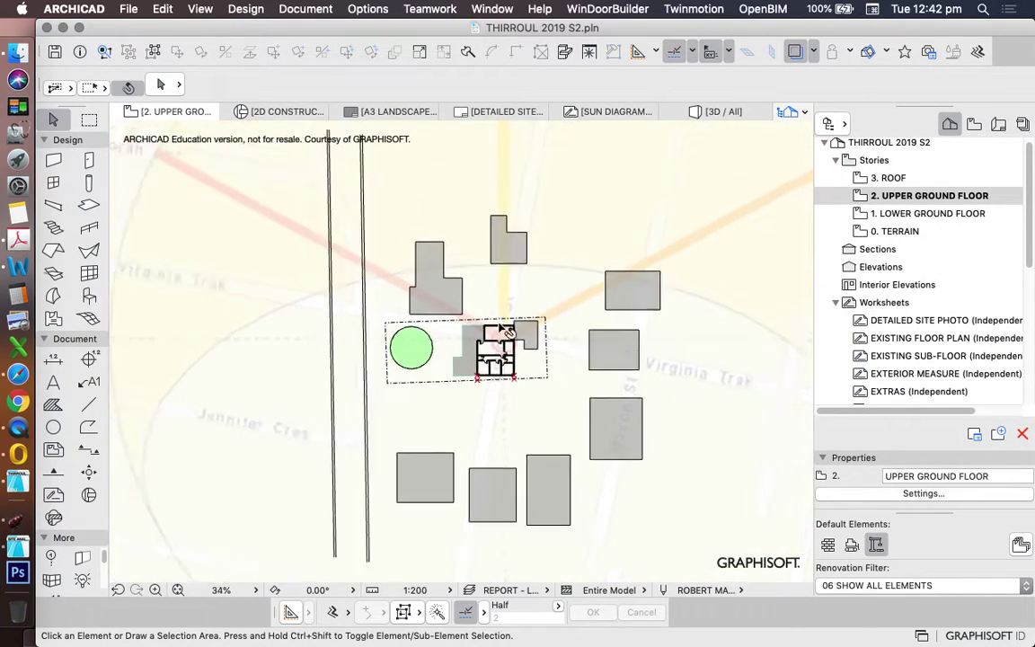
scroll(512, 335, "down", 3)
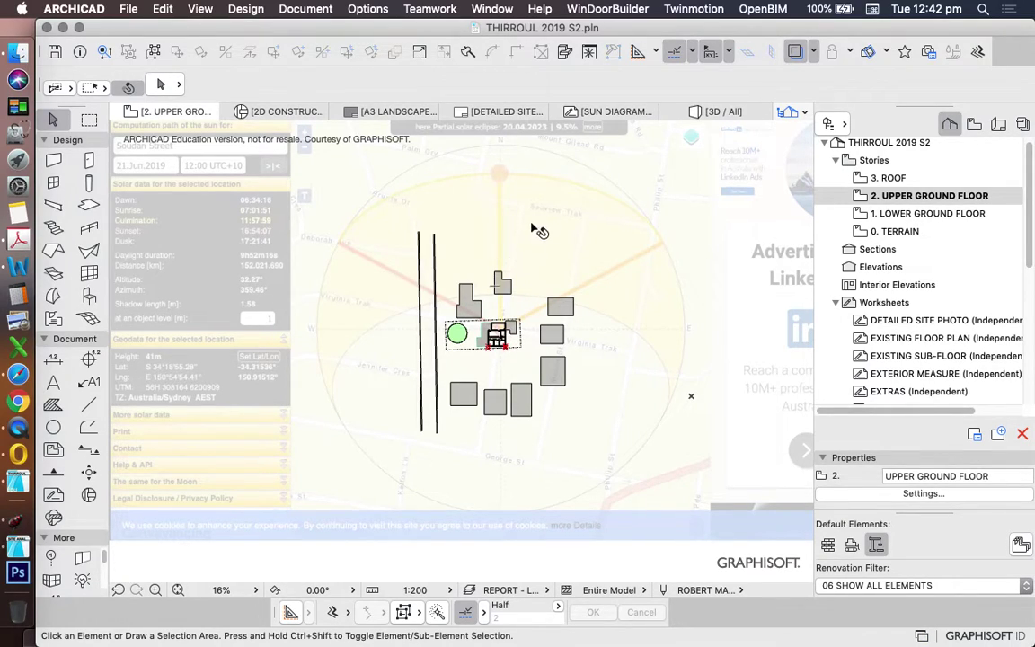
scroll(497, 334, "up", 5)
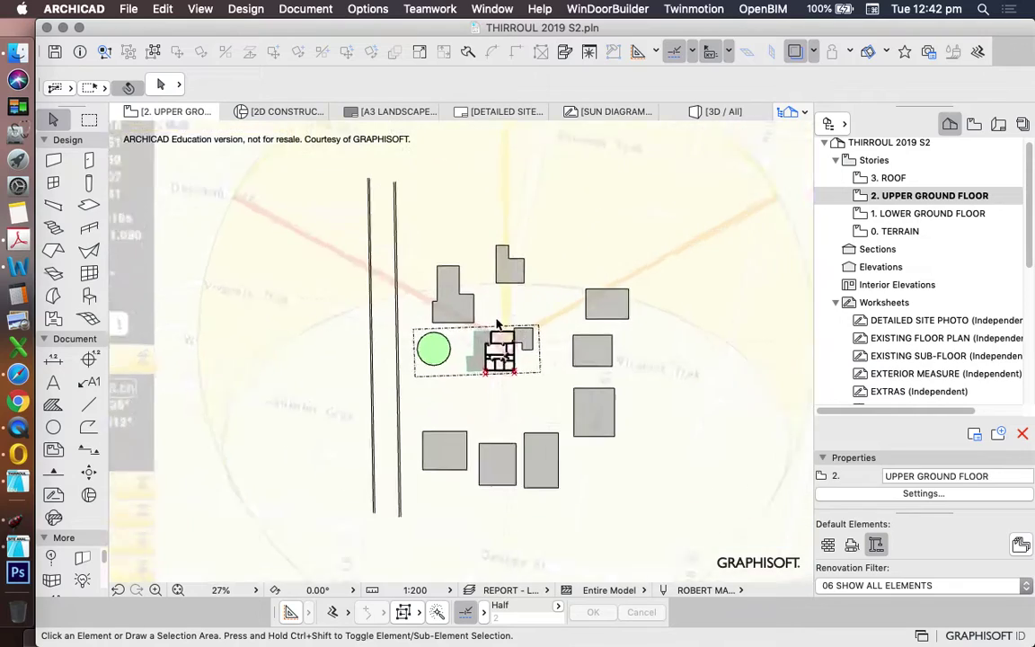
scroll(503, 350, "down", 6)
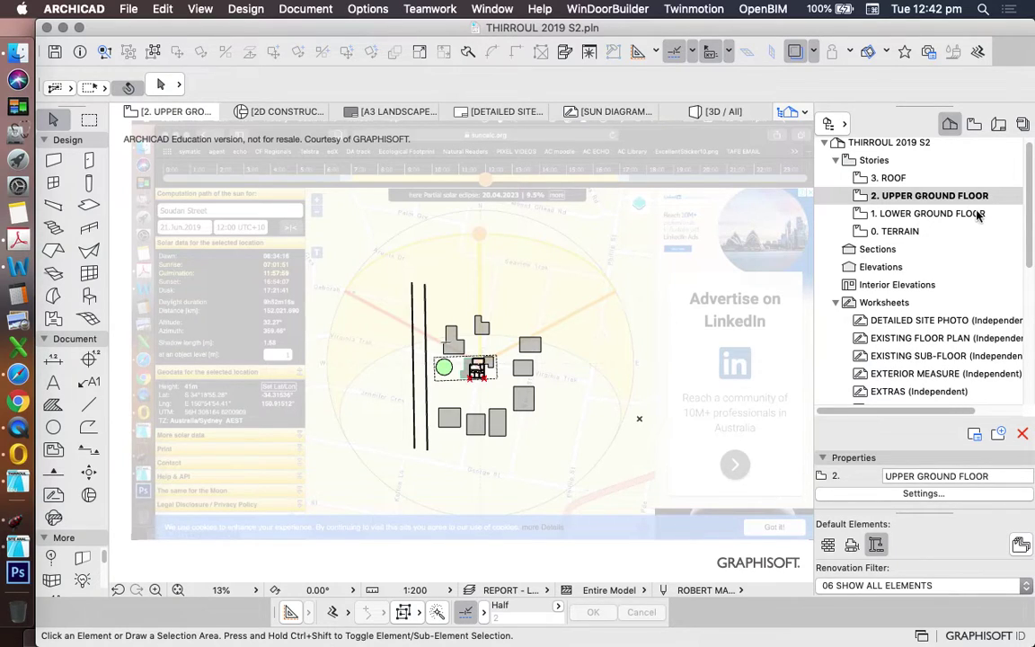
Step: Switch the reference with the active view again to return to the SUN DIAGRAM - JUN 21 worksheet
left_click(814, 51)
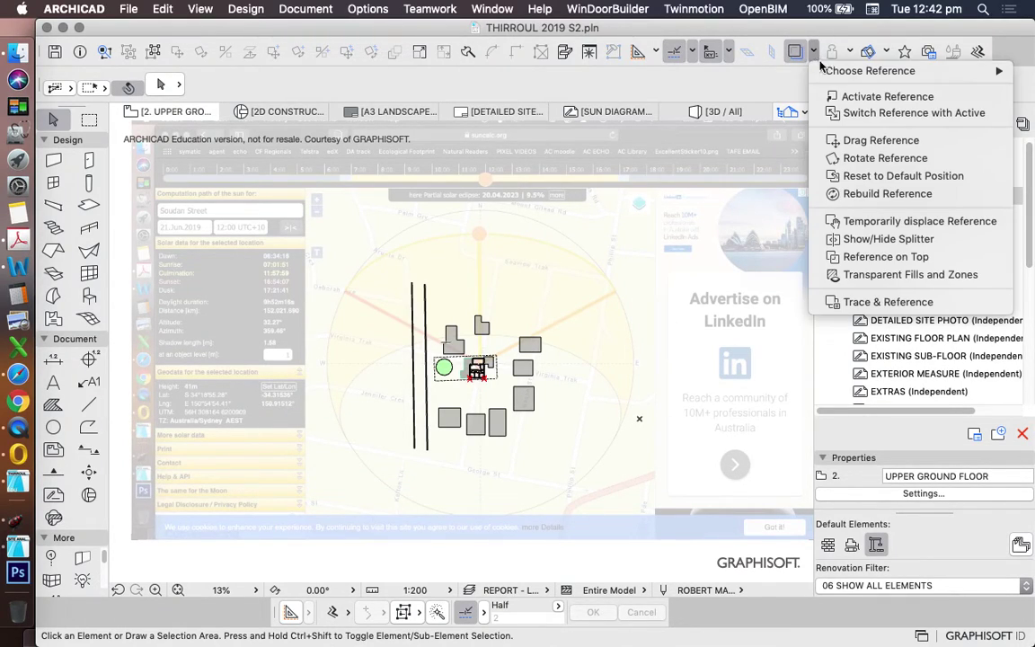
left_click(860, 109)
left_click(493, 312)
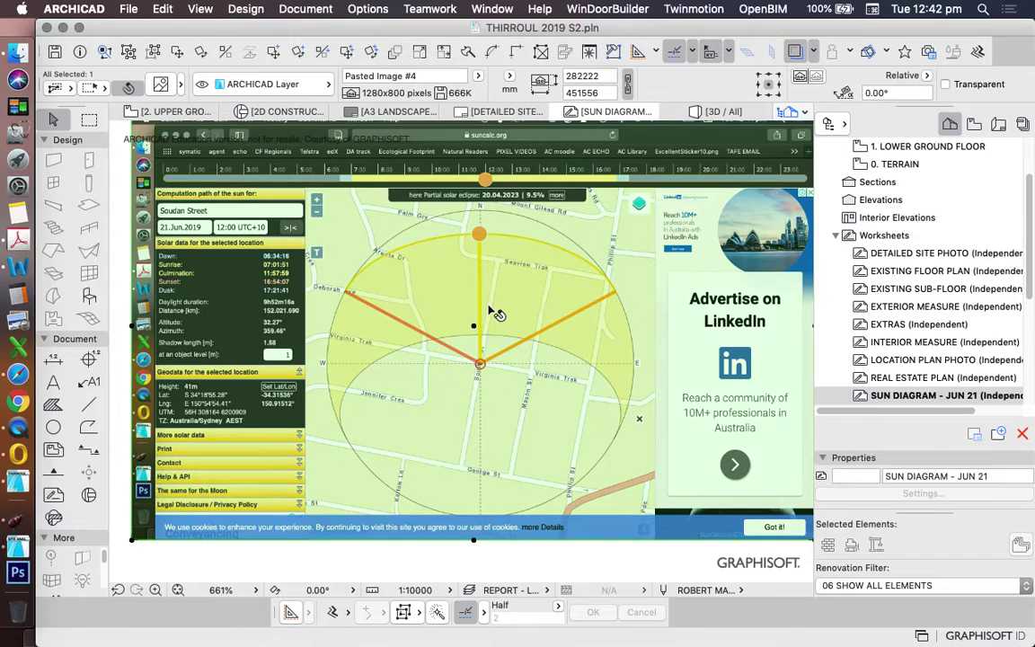
scroll(499, 346, "up", 5)
key("Escape")
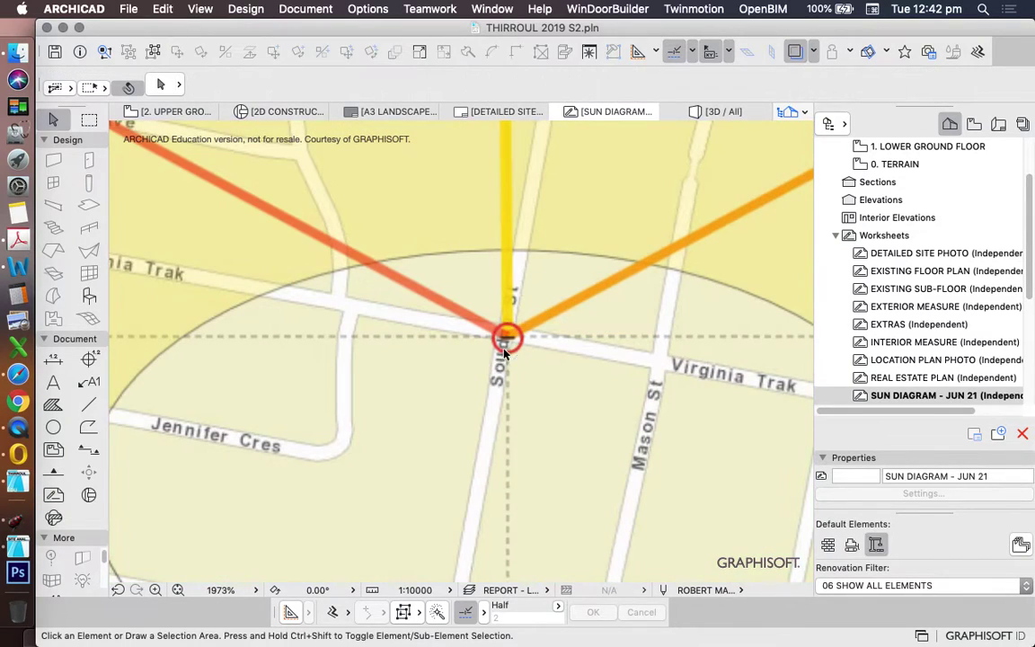
Step: Select the sun path image and move it from its red centre marker slightly to the south-west, within the house
left_click(498, 367)
left_click(495, 370)
left_click(229, 216)
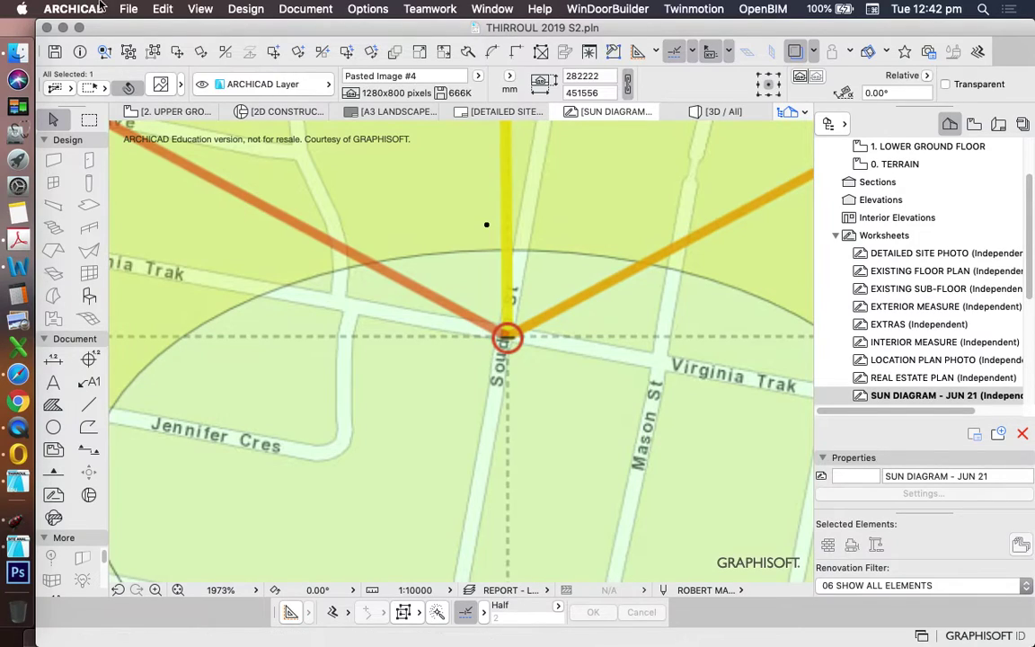
left_click(162, 9)
mouse_move(270, 288)
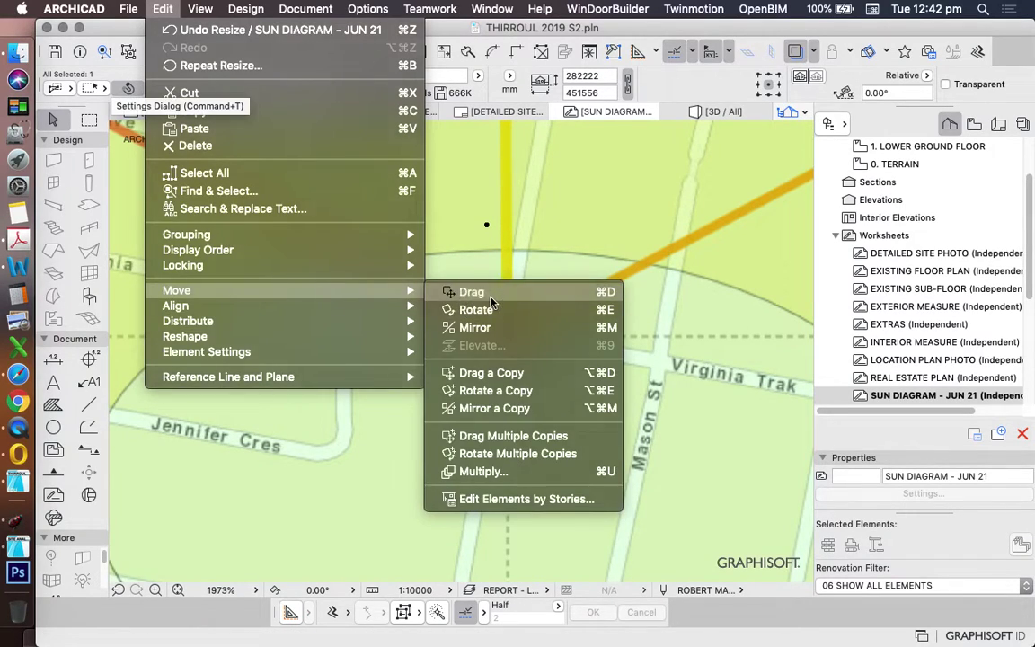
left_click(469, 294)
left_click(504, 337)
left_click(490, 364)
scroll(471, 365, "down", 5)
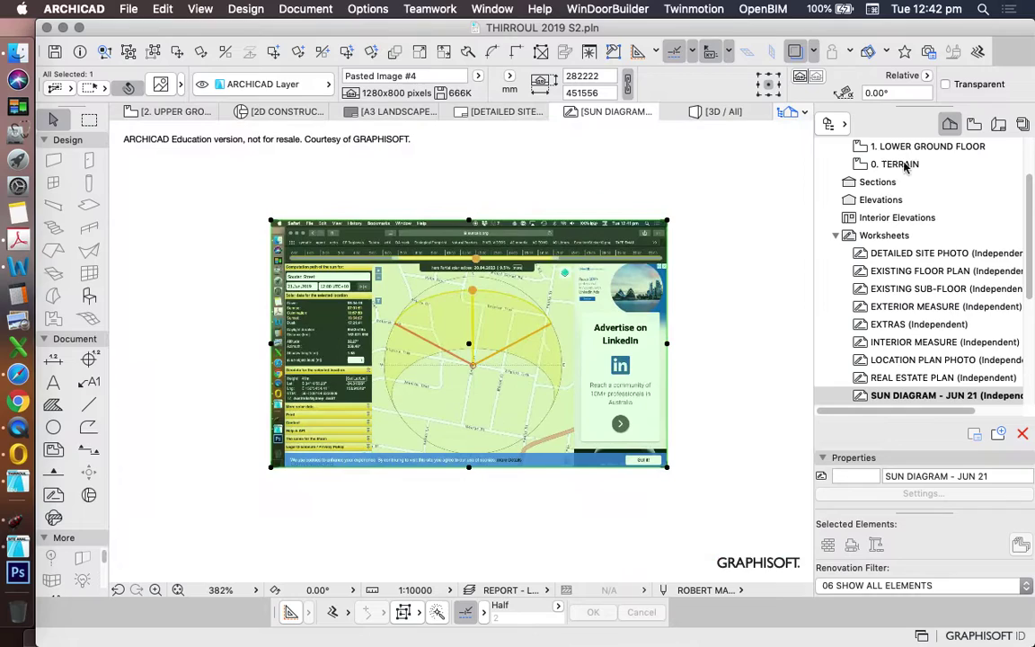
Step: Resize the sun path image by a further 10 percent ratio about its red centre marker, and deselect it
left_click(442, 52)
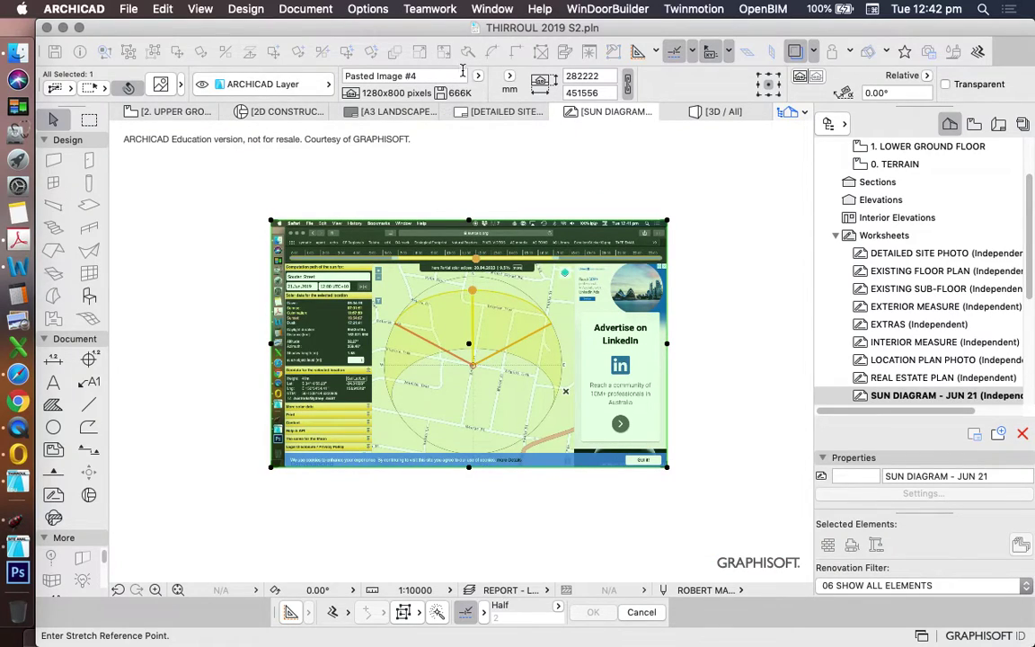
key("Escape")
left_click(444, 51)
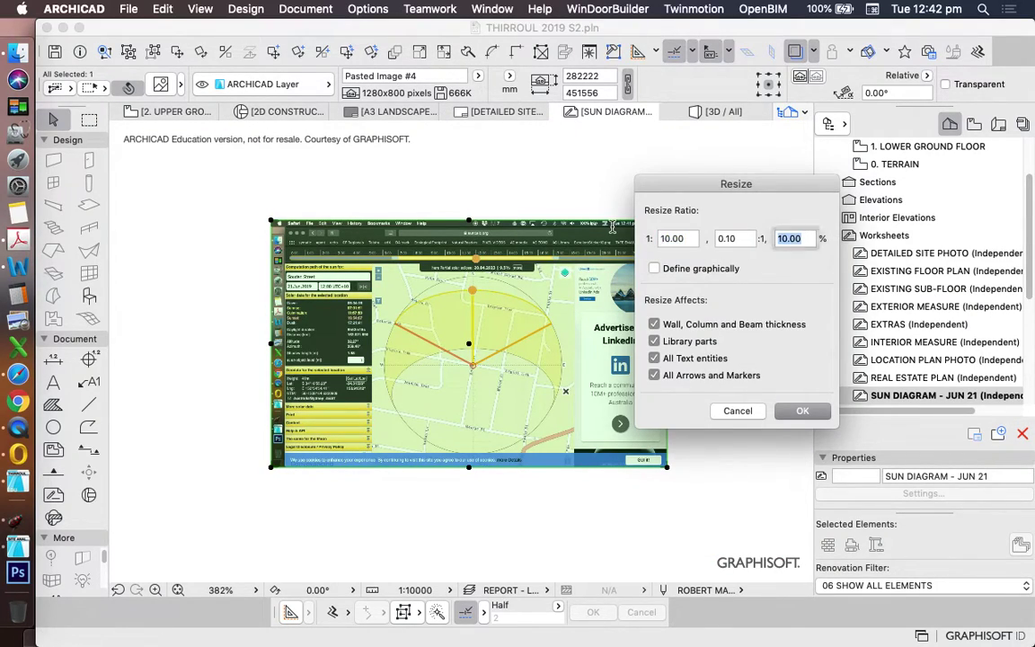
left_click(803, 411)
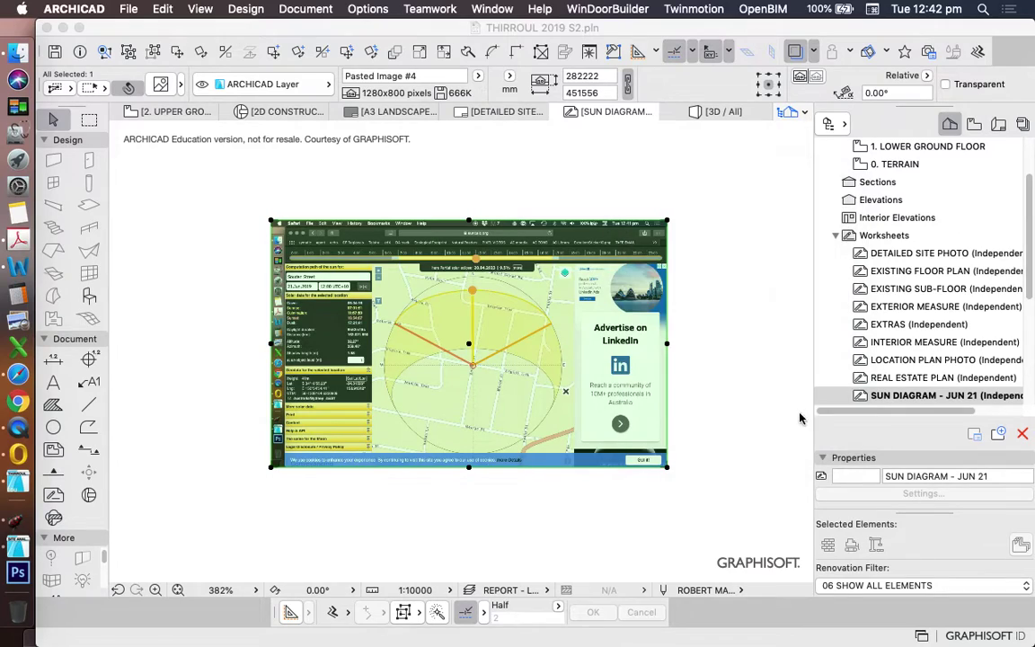
left_click(468, 364)
left_click(634, 359)
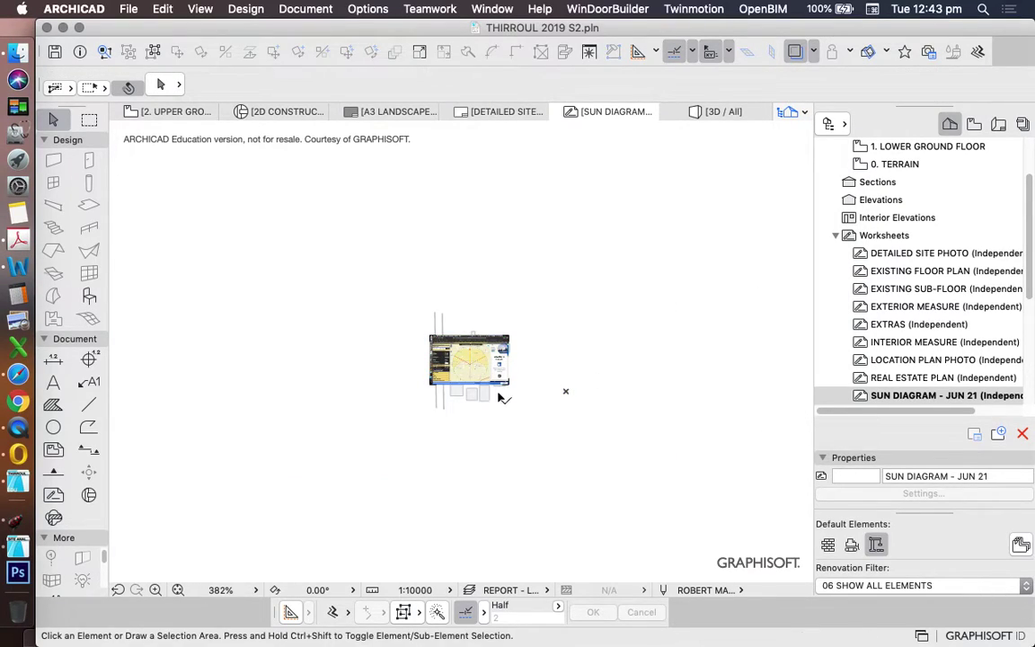
Step: Make the 2. UPPER GROUND FLOOR plan active with the resized sun diagram as its trace reference
left_click(813, 51)
left_click(859, 108)
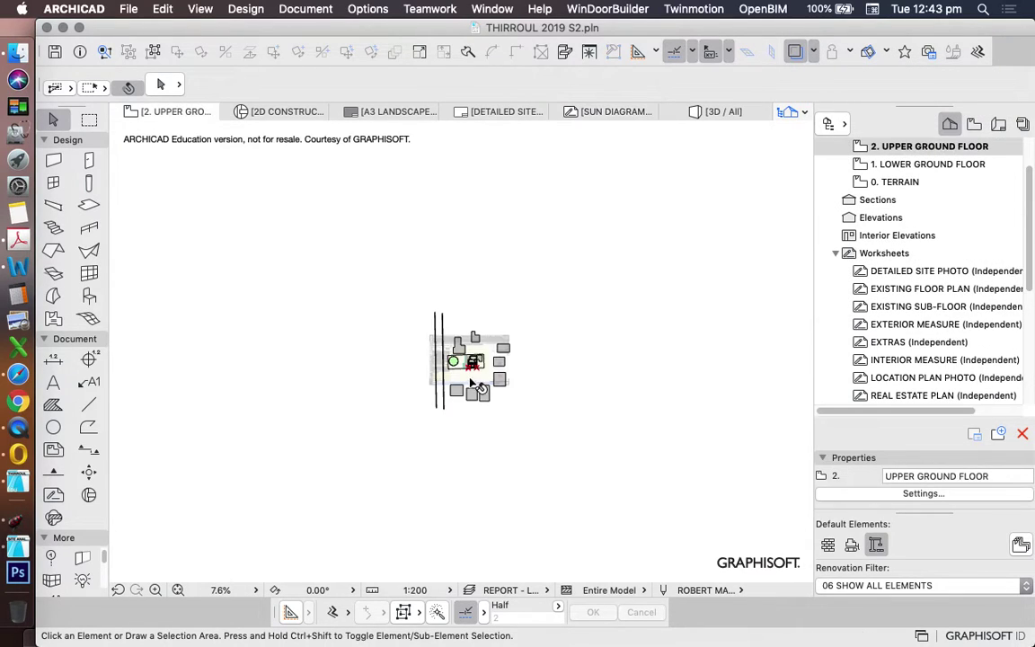
scroll(470, 380, "up", 10)
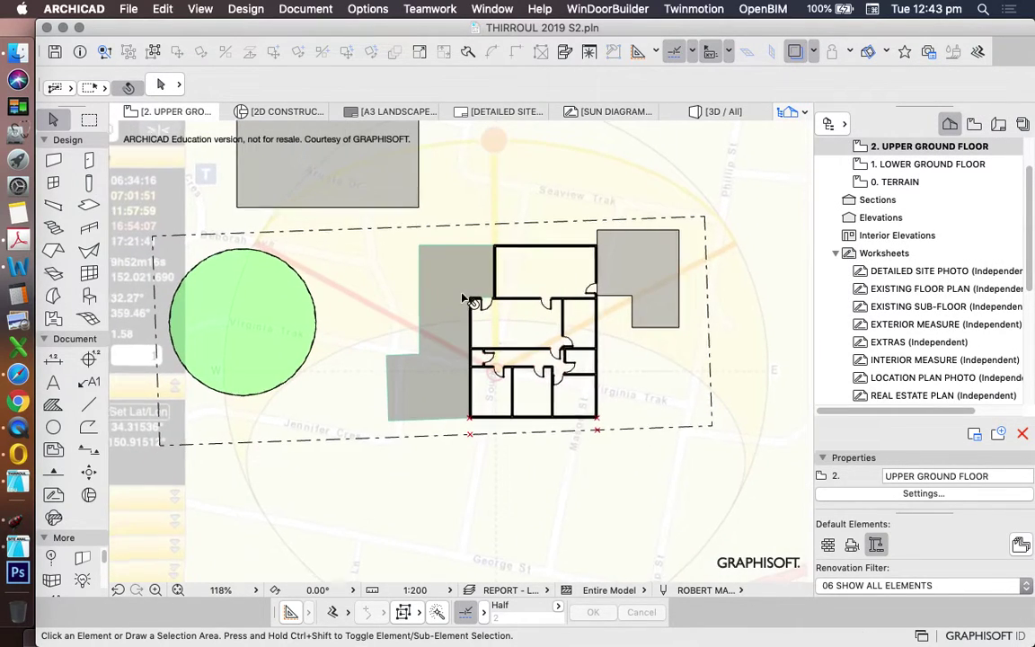
scroll(465, 299, "down", 3)
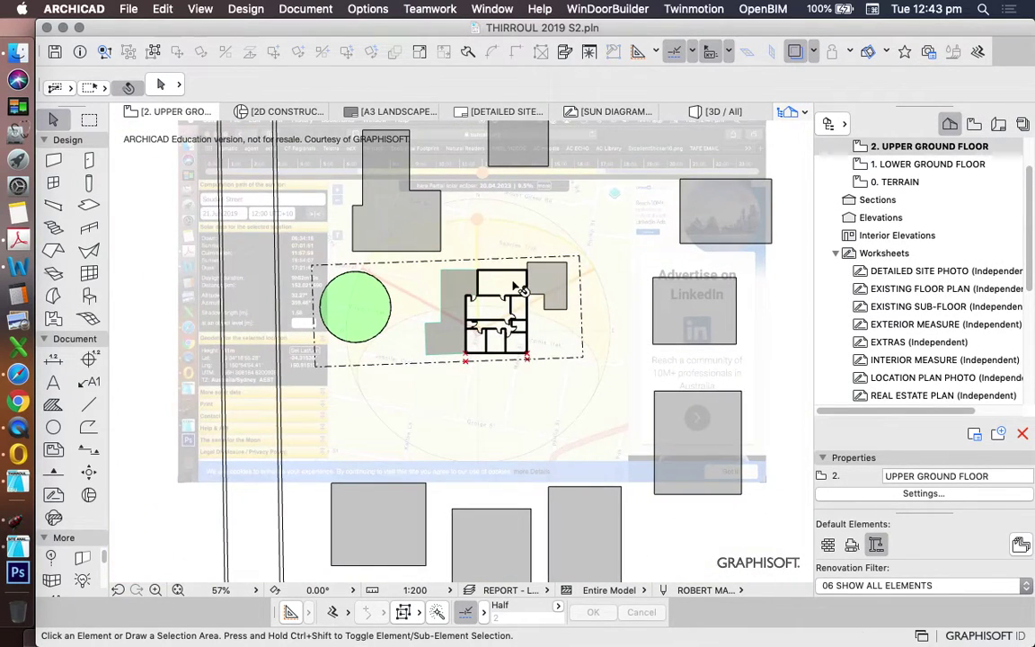
Step: Trace the sun path's outer compass circle with a solid circle in red pen 20, centred on the red marker
left_click(53, 427)
left_click(768, 85)
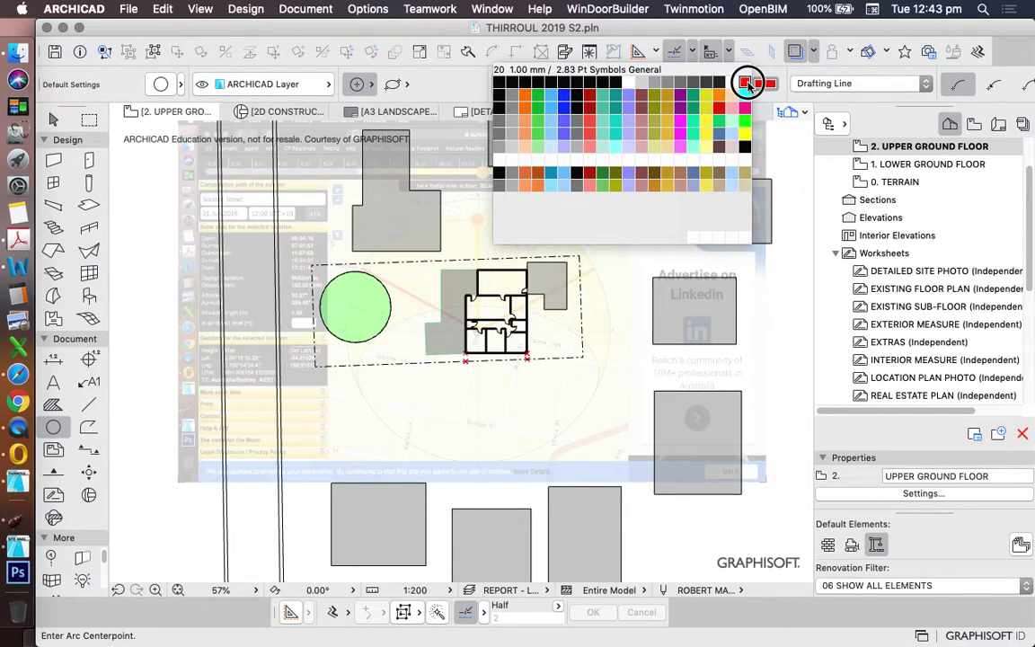
left_click(749, 84)
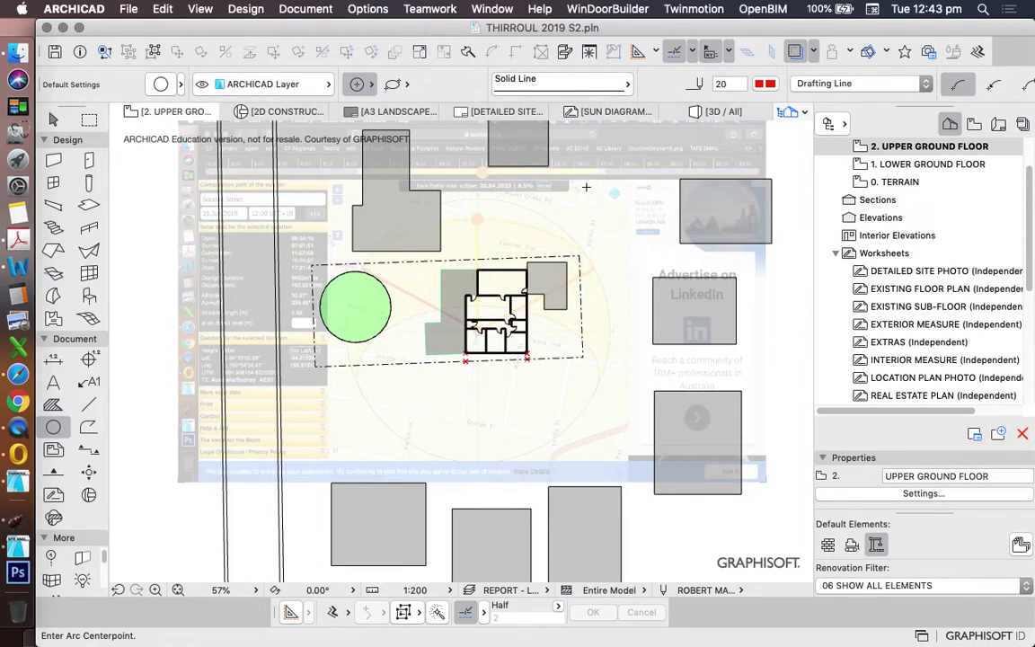
scroll(550, 321, "up", 5)
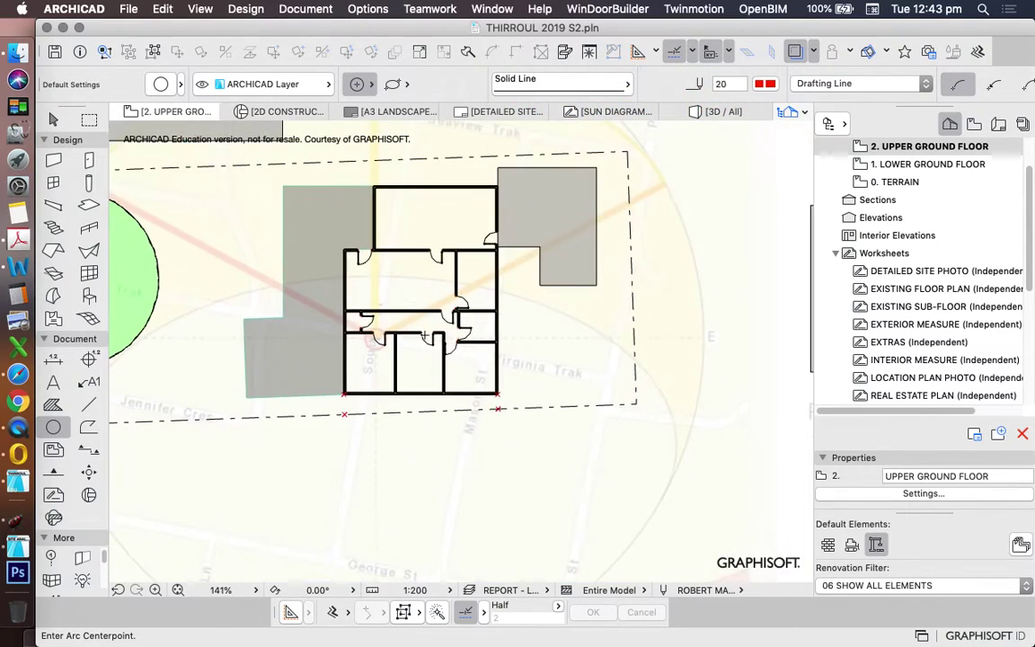
scroll(397, 349, "down", 1)
left_click(378, 342)
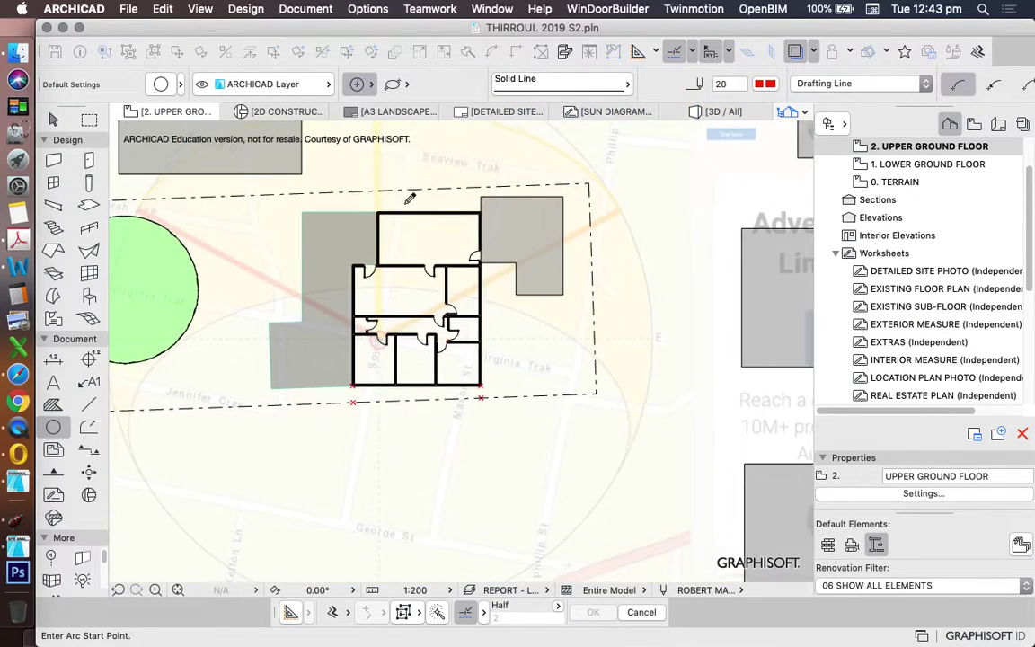
double_click(589, 166)
scroll(616, 289, "down", 5)
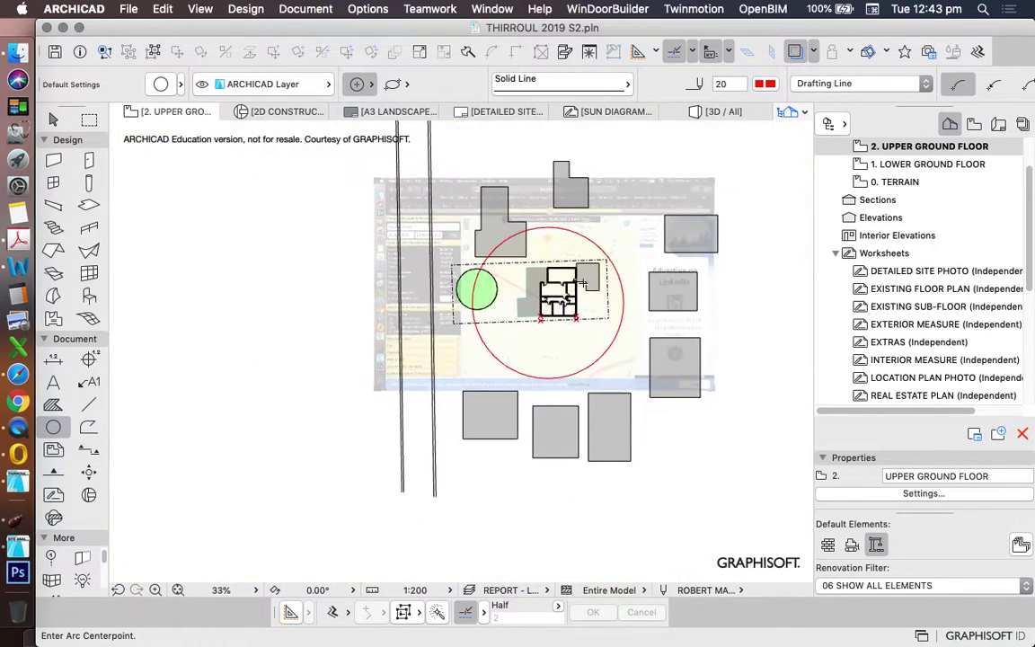
scroll(575, 251, "up", 4)
Step: Trace the sunrise and sunset lines from the red centre marker outwards using solid lines in red pen 20
left_click(89, 407)
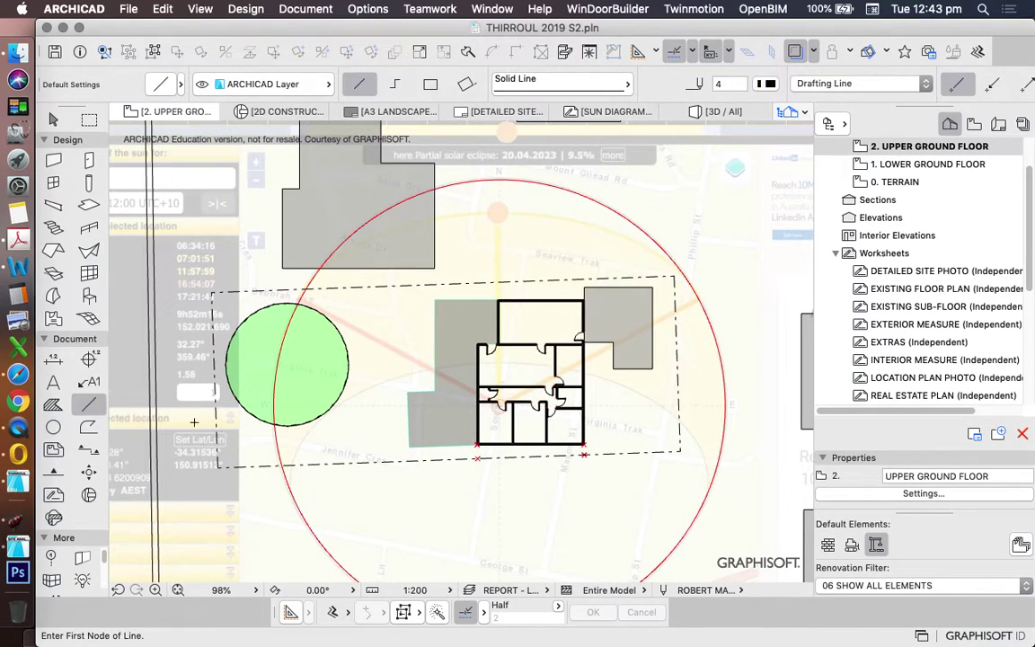
scroll(469, 377, "up", 5)
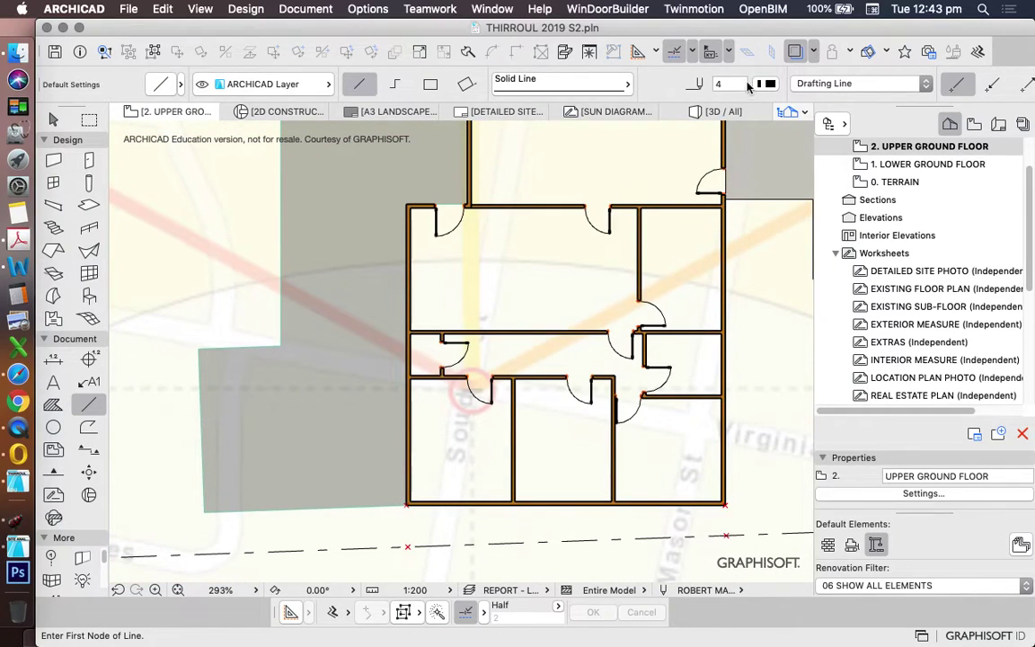
left_click(764, 84)
left_click(741, 82)
left_click(467, 388)
scroll(467, 389, "down", 3)
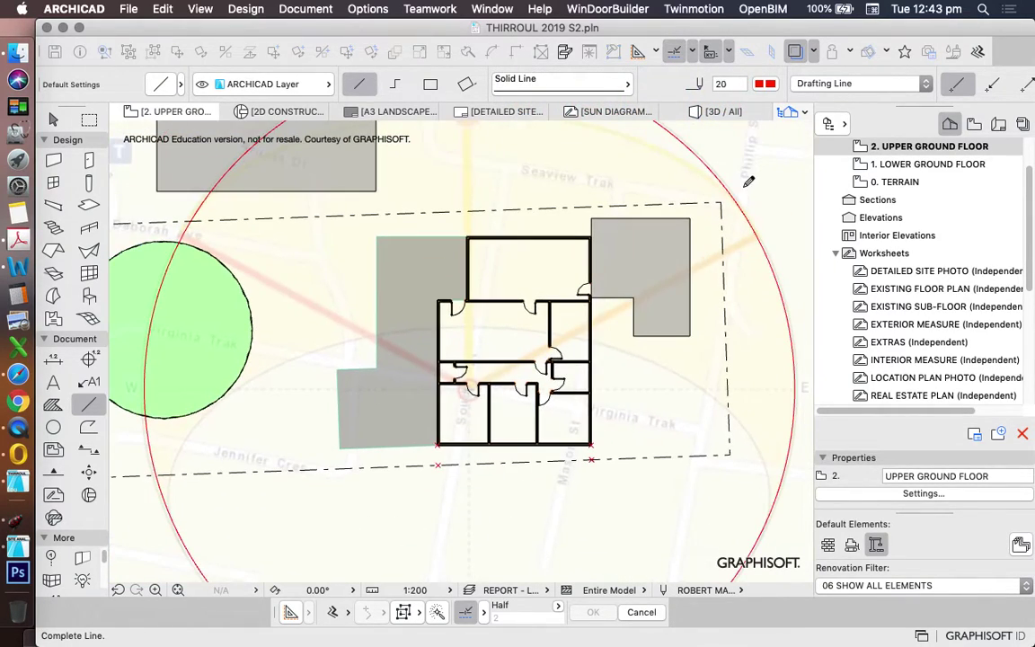
left_click(757, 236)
left_click(431, 371)
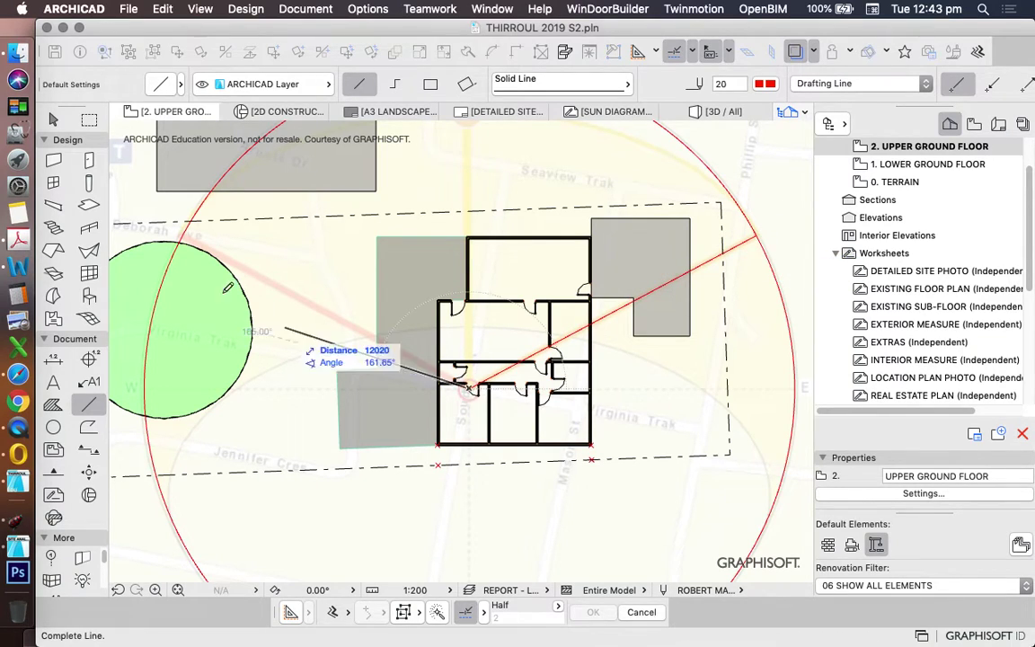
left_click(179, 237)
Step: Trace the noon line from the red centre marker due north to the compass circle with a solid line in red pen 20
left_click(469, 386)
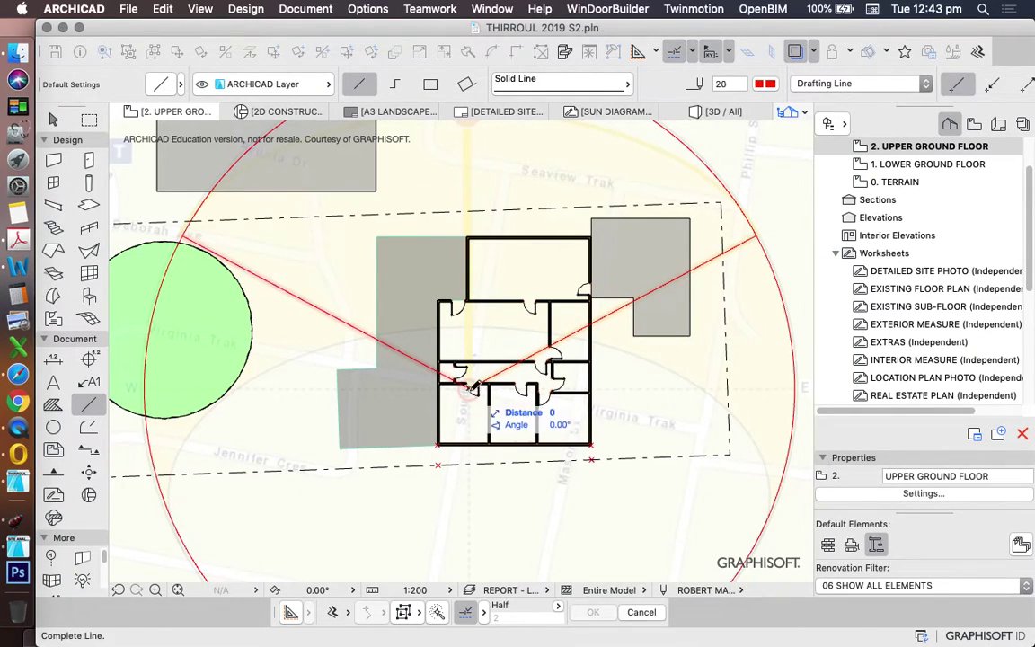
scroll(463, 396, "down", 3)
scroll(462, 224, "up", 3)
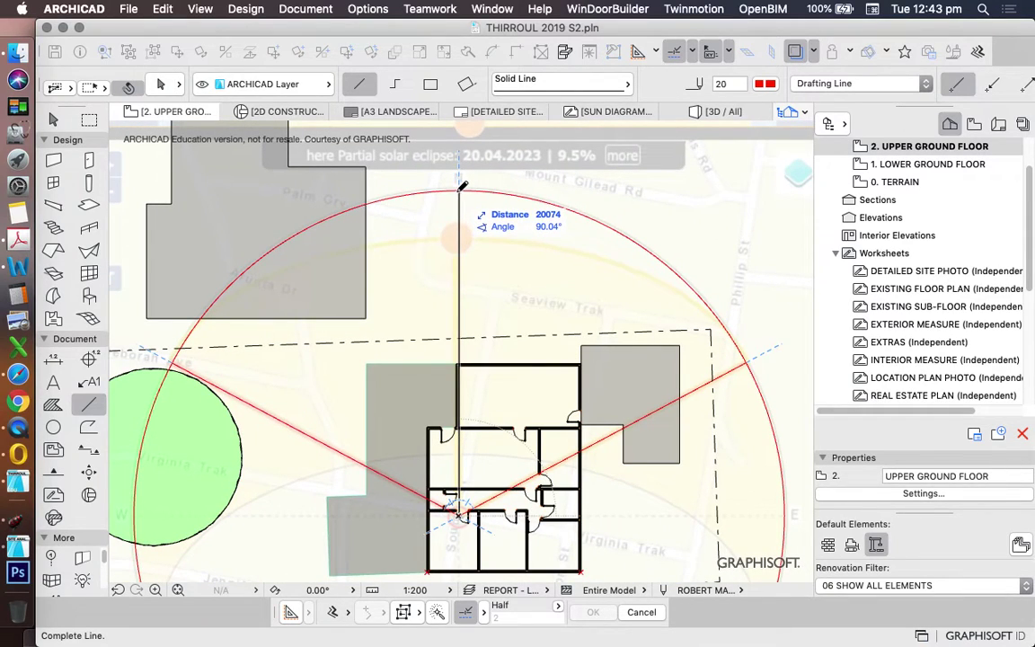
left_click(458, 190)
scroll(541, 258, "down", 3)
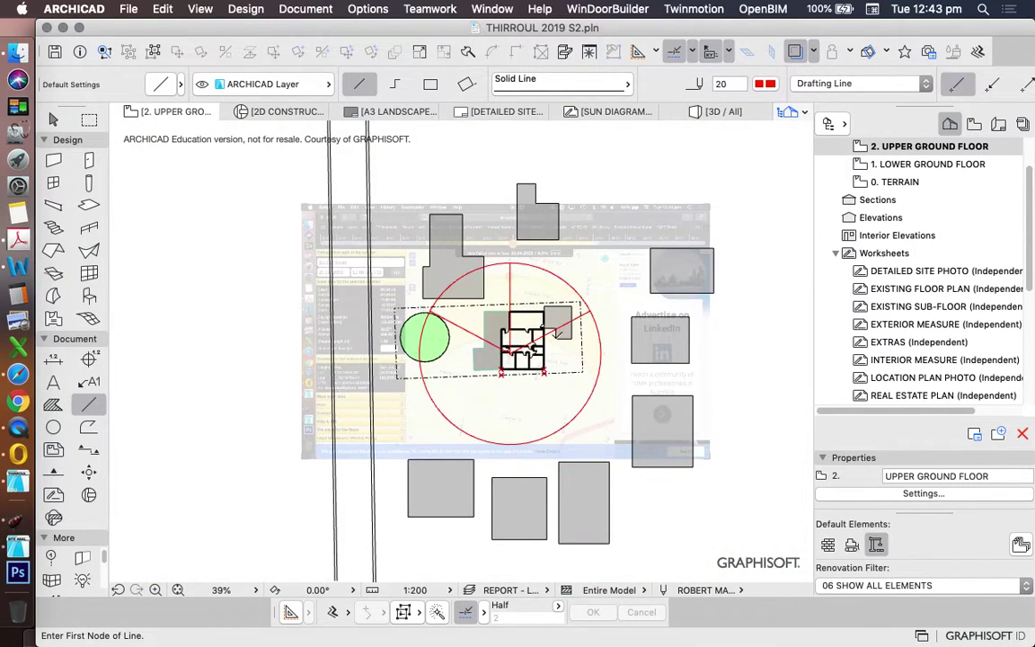
Step: Draw a sun circle of radius 1000 in red pen 20, centred where the sunrise line meets the compass circle
scroll(532, 333, "up", 2)
scroll(485, 215, "up", 1)
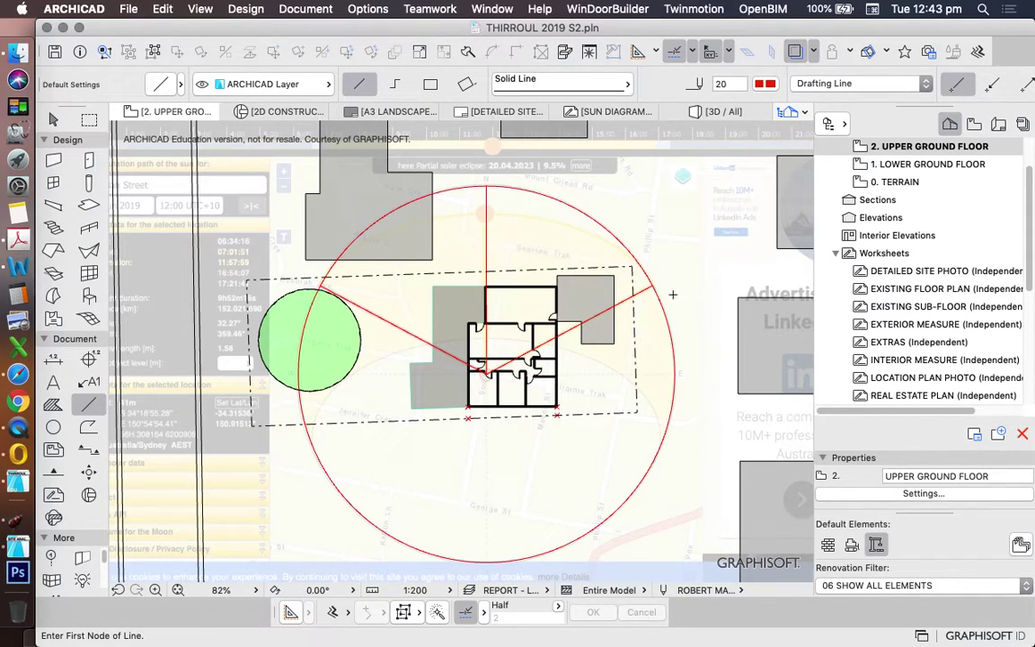
scroll(656, 283, "up", 3)
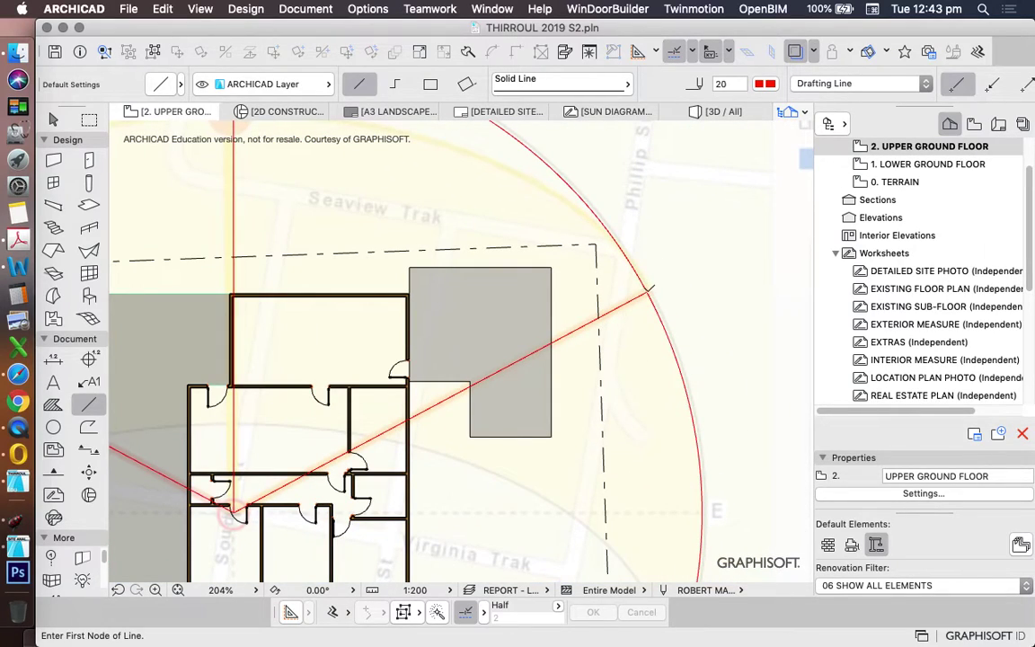
left_click(657, 283)
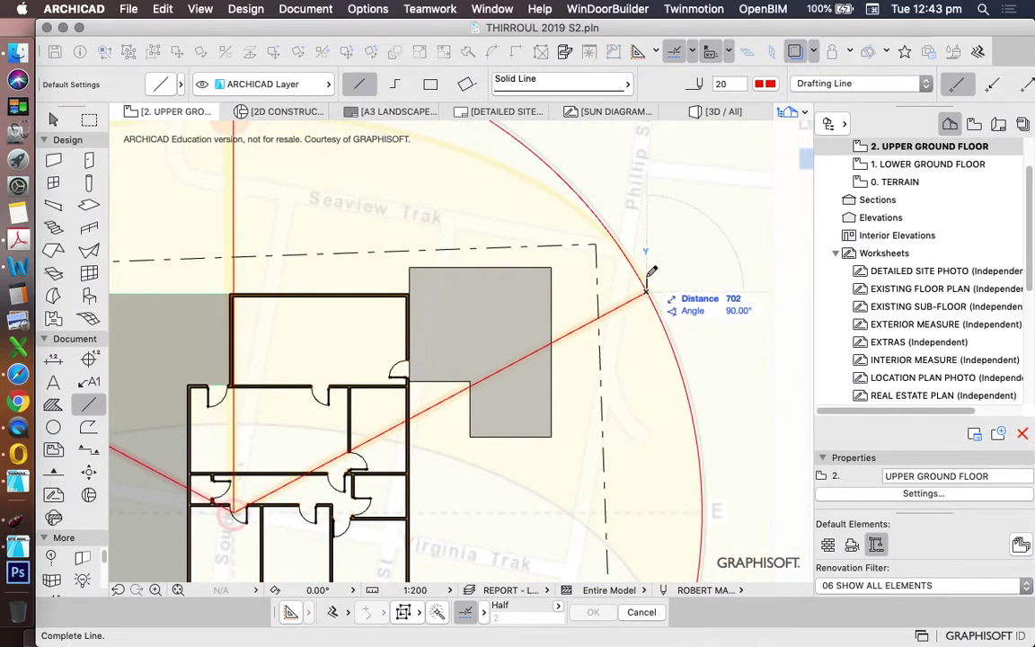
left_click(53, 427)
left_click(646, 291)
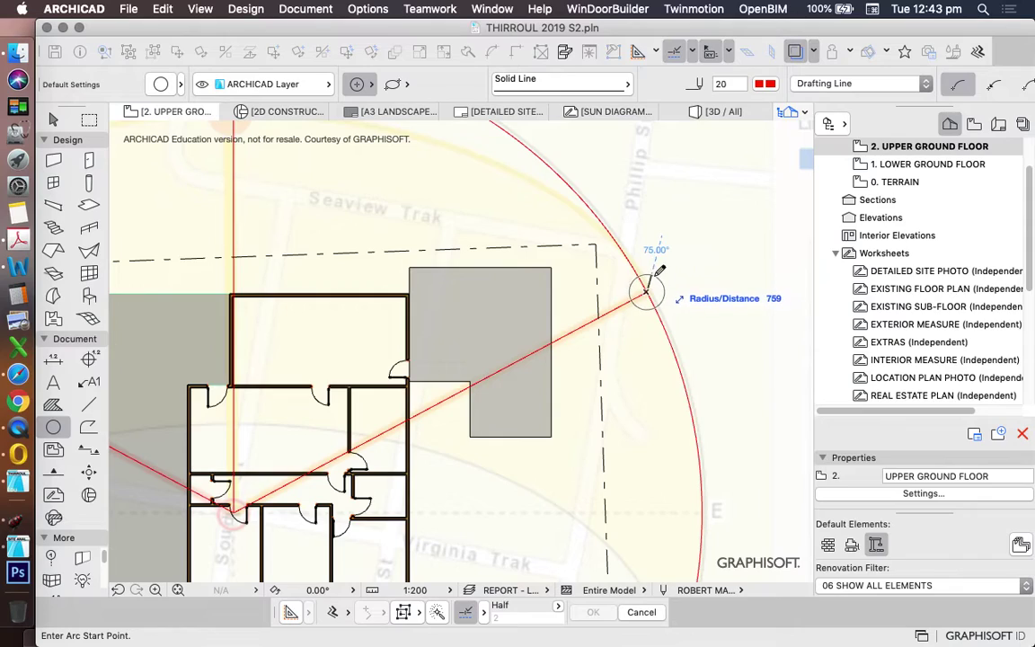
key("Tab")
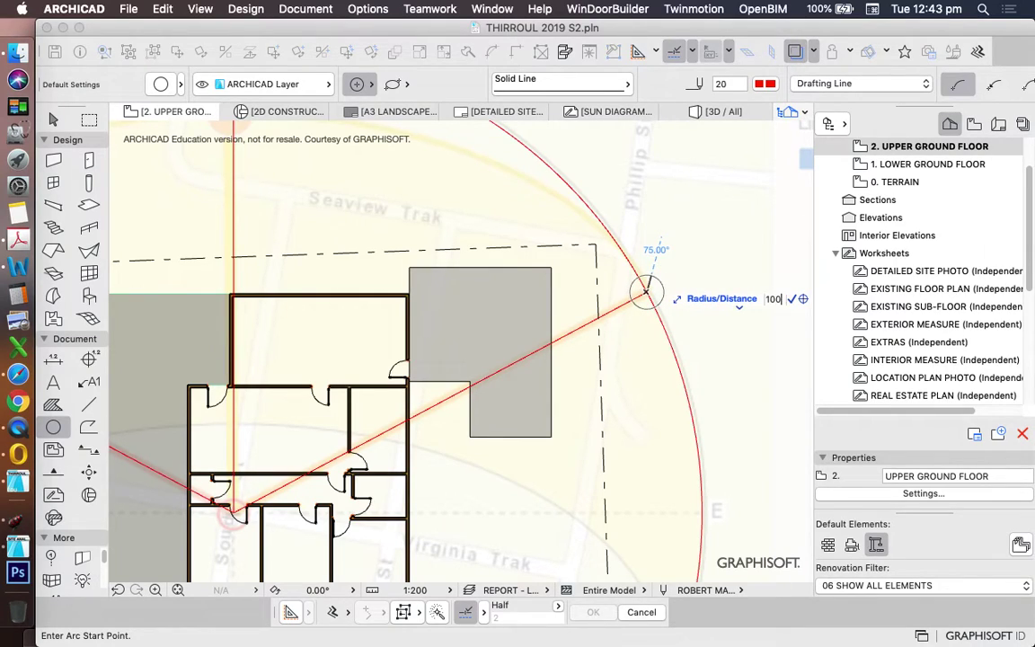
key("Return")
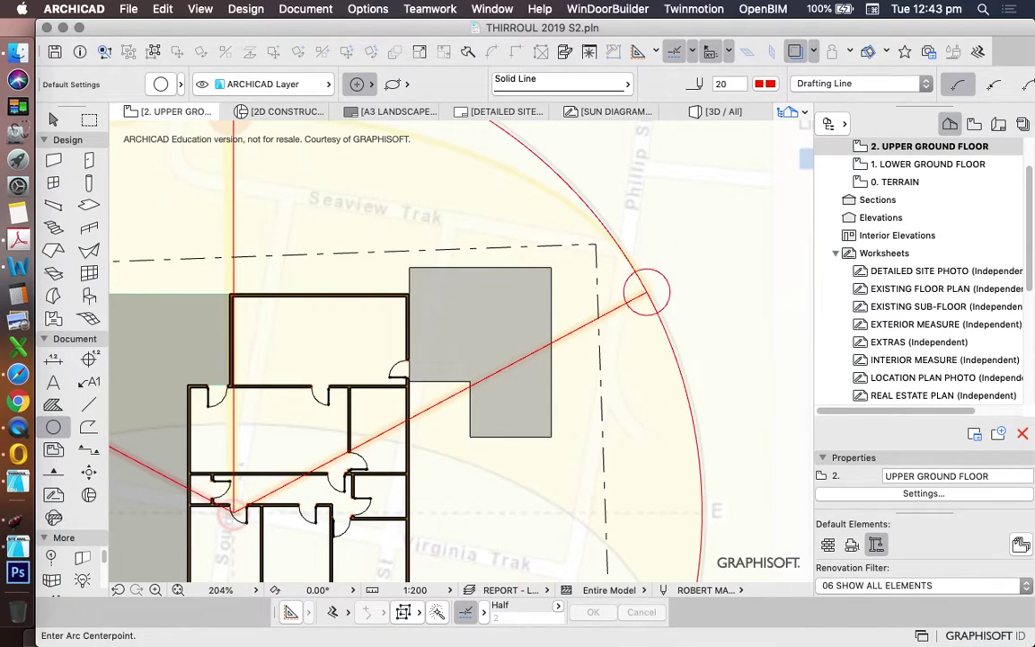
key("Escape")
left_click(646, 291)
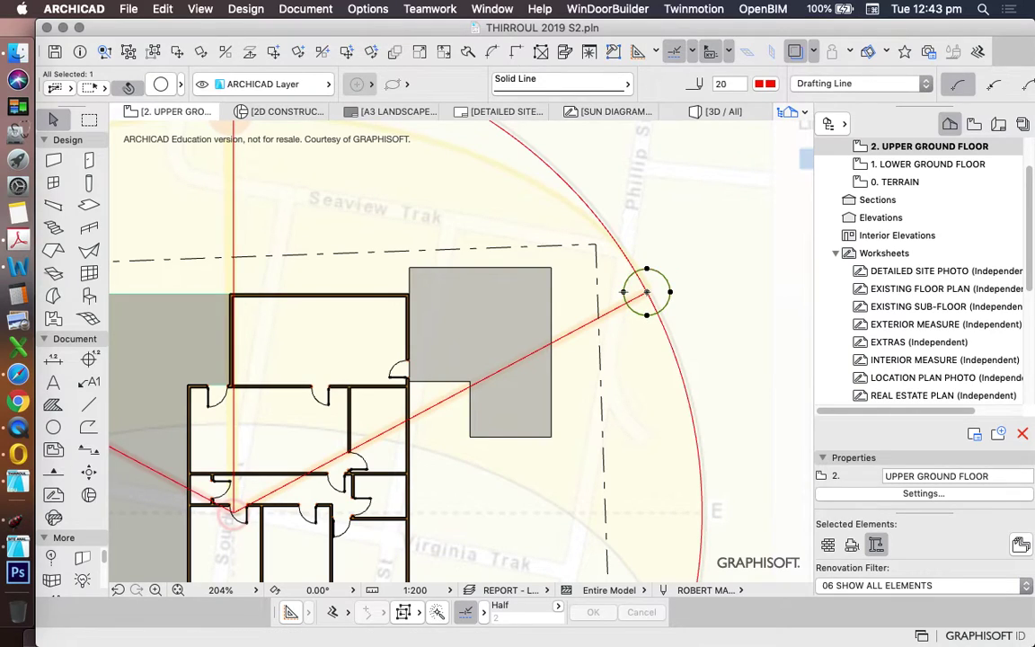
key("Escape")
Step: Draw a short vertical ray line upwards from the top of the sunrise sun circle, and select it
left_click(89, 405)
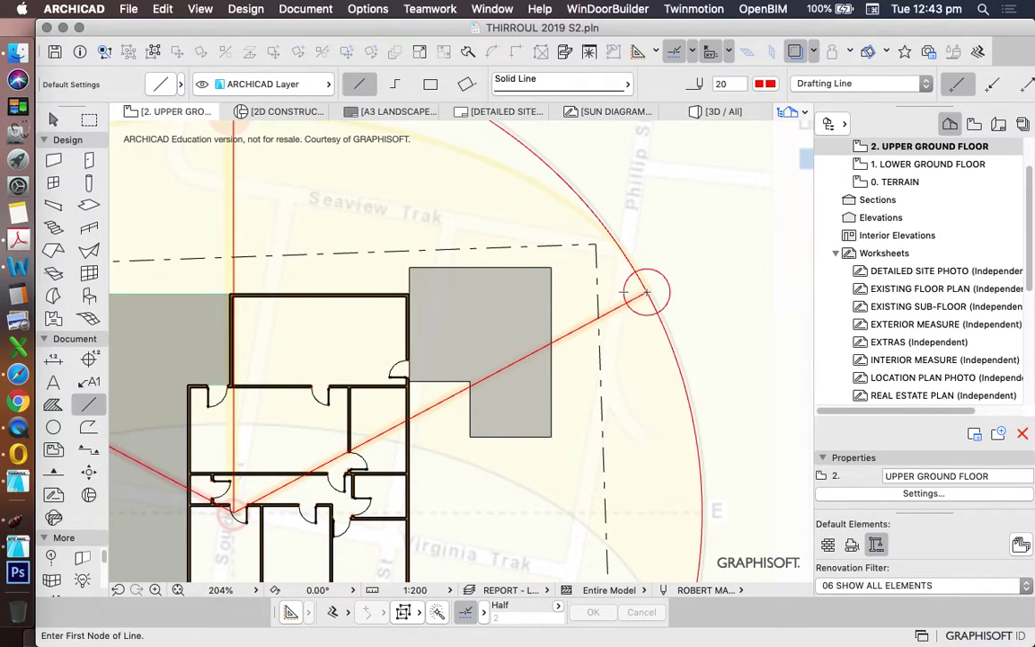
scroll(629, 298, "up", 5)
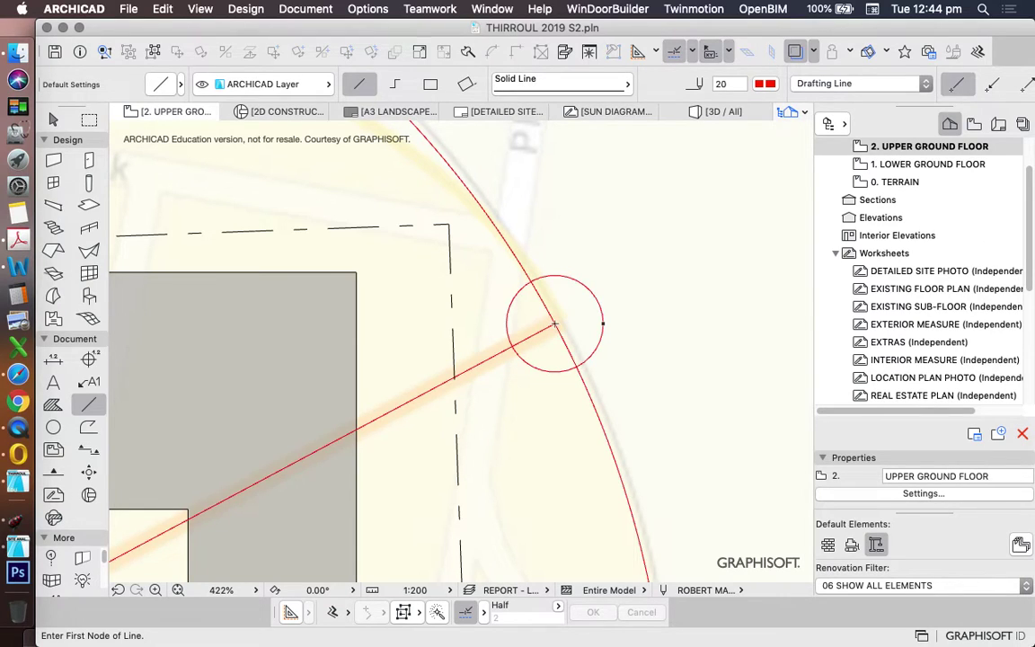
scroll(559, 270, "up", 3)
key("Escape")
left_click(550, 264)
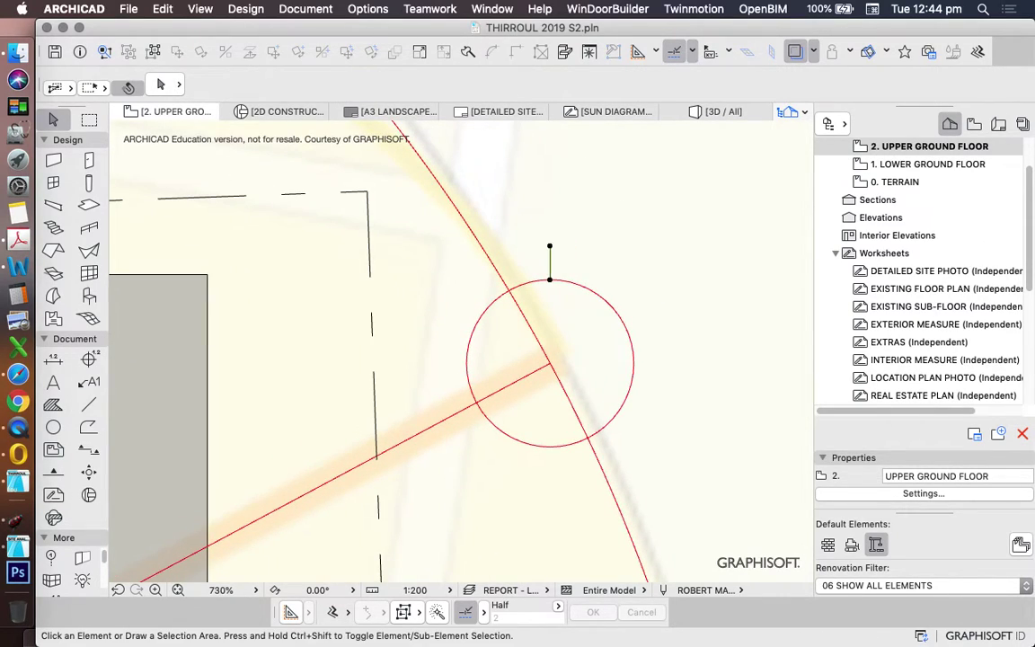
Step: Try to multiply the ray by rotation about the sun circle's centre, using the Spread method with a spacing of 10
scroll(547, 265, "down", 5)
right_click(591, 231)
mouse_move(680, 364)
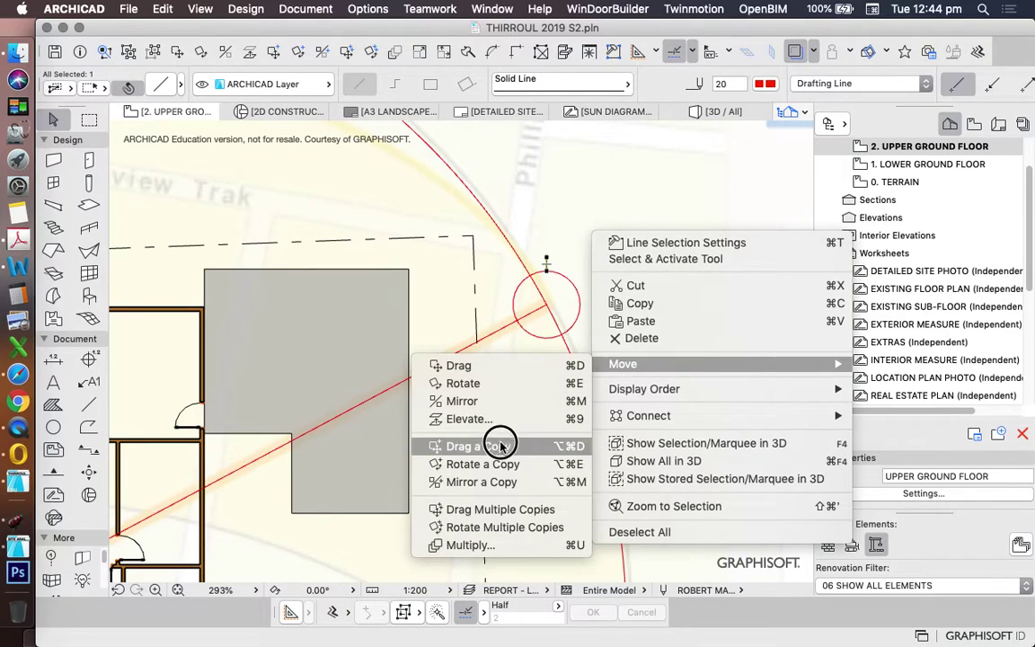
left_click(473, 545)
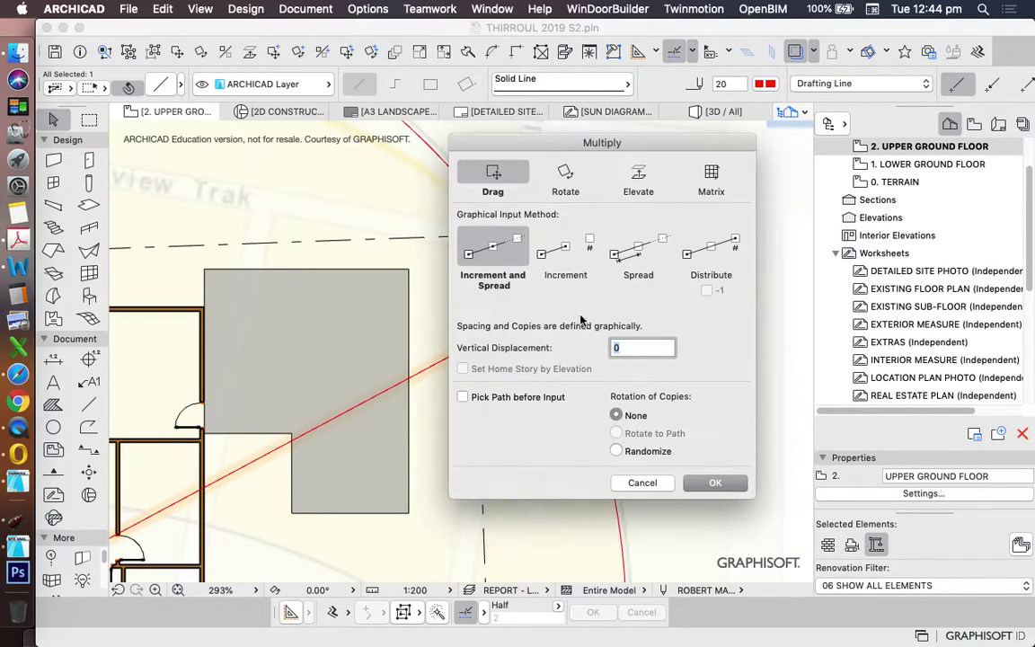
left_click(567, 182)
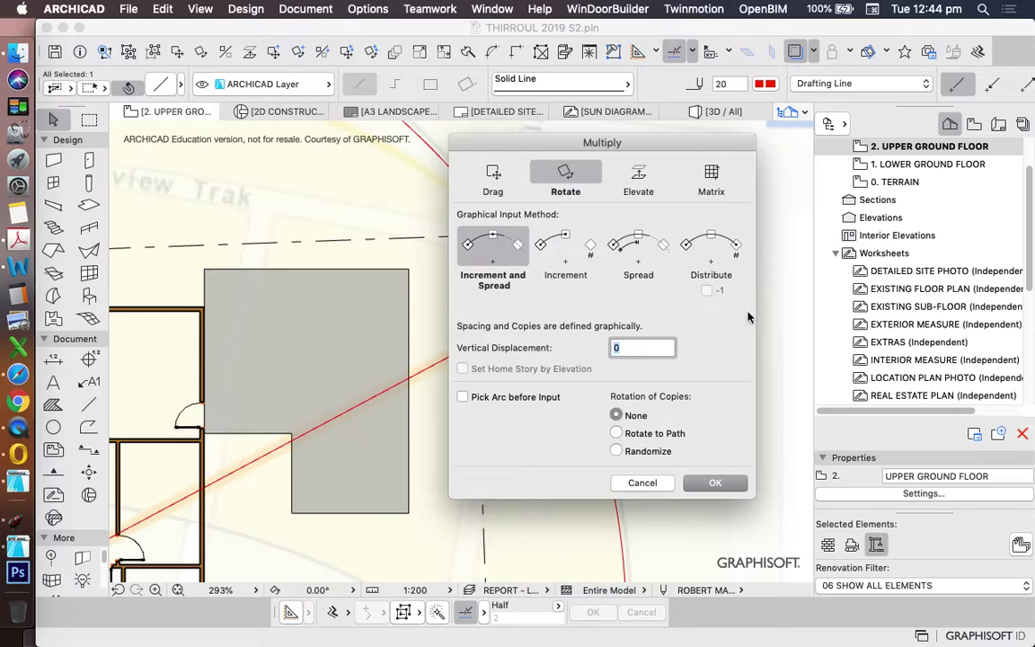
left_click(638, 245)
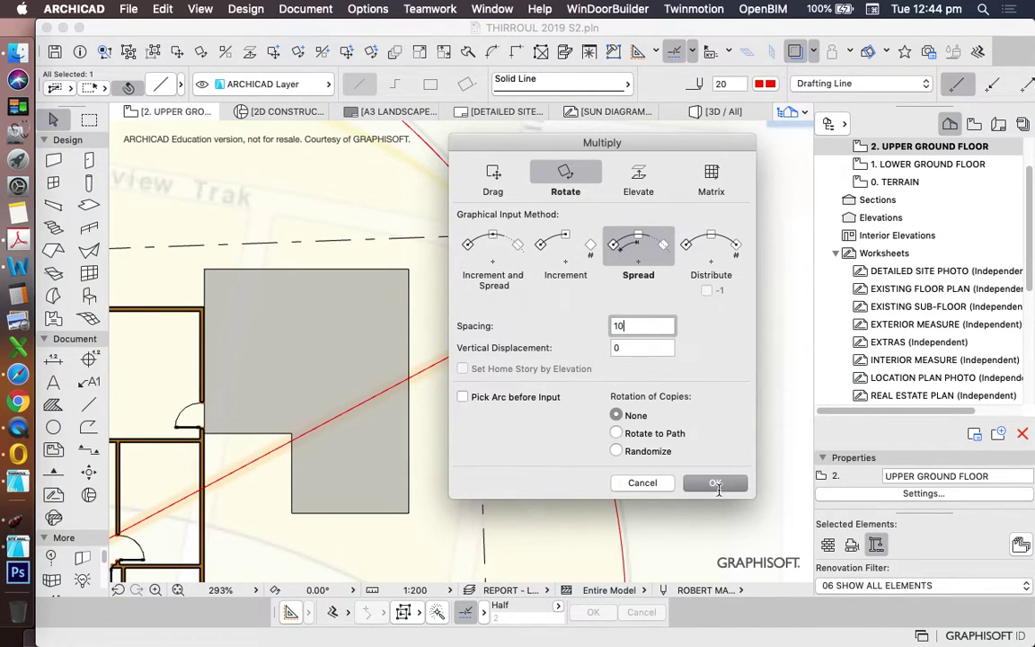
left_click(715, 484)
left_click(545, 303)
left_click(545, 240)
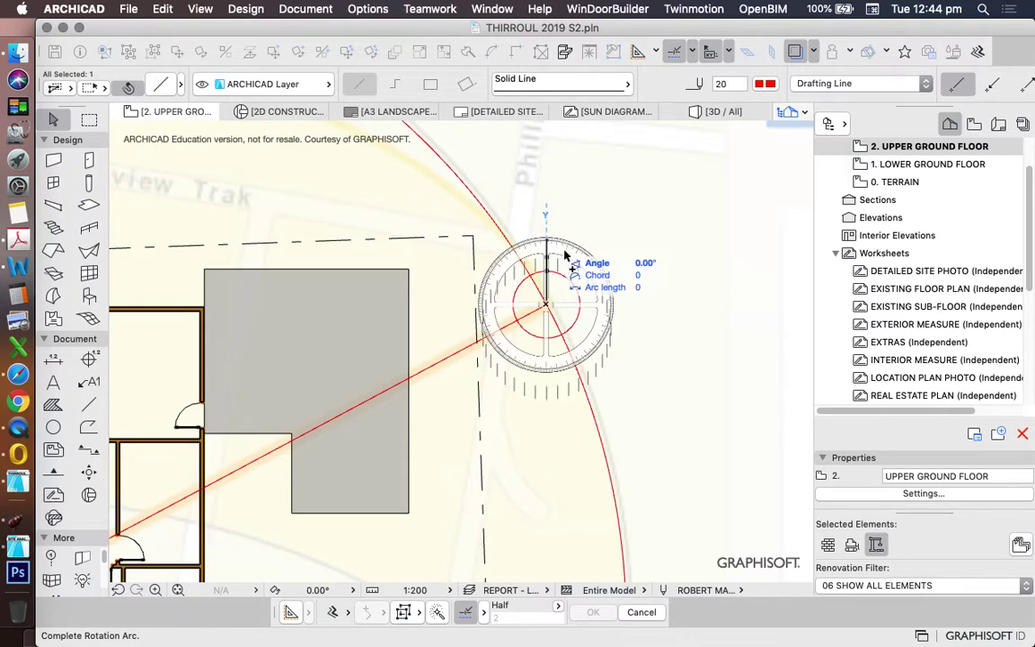
left_click(562, 255)
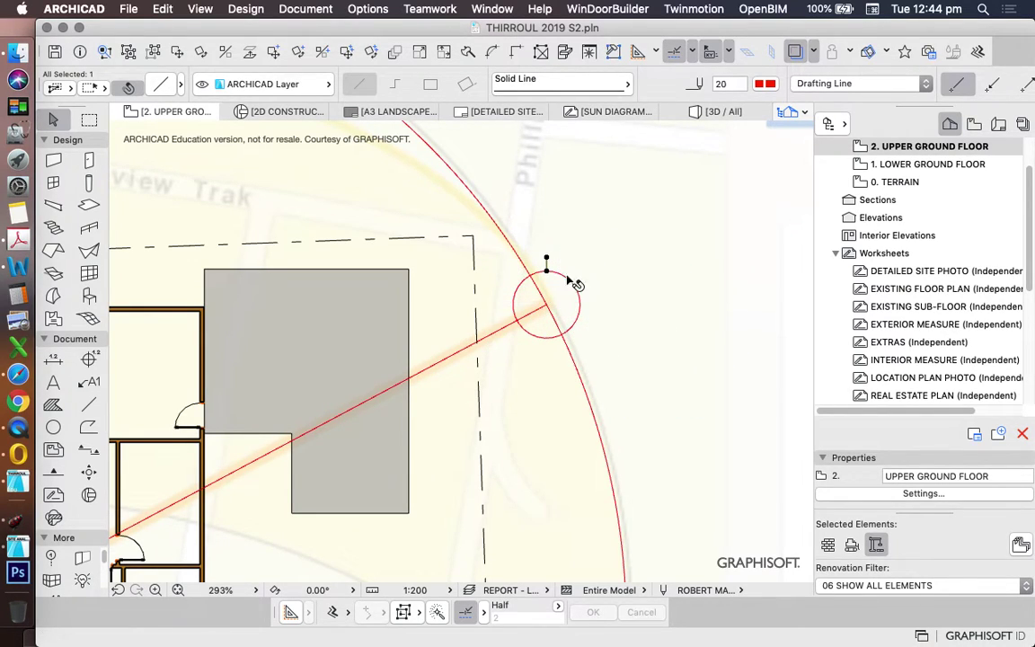
Step: Rotate multiple copies of the ray around the sun circle's centre, using 8 divisions
scroll(553, 277, "up", 5)
scroll(566, 274, "down", 5)
scroll(565, 269, "up", 4)
right_click(575, 211)
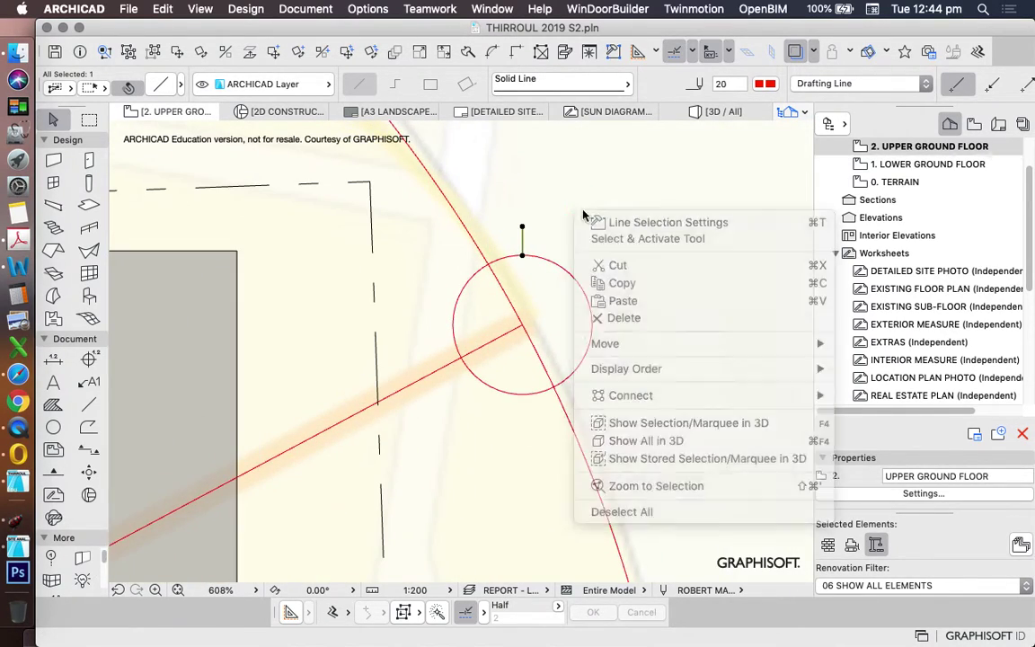
right_click(644, 296)
mouse_move(693, 424)
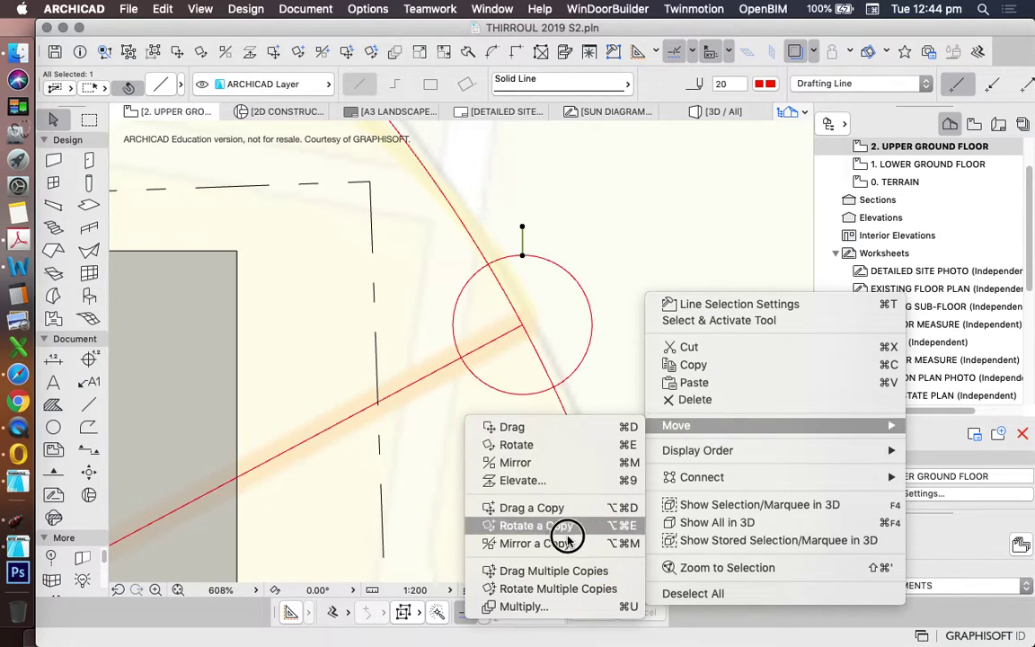
left_click(555, 590)
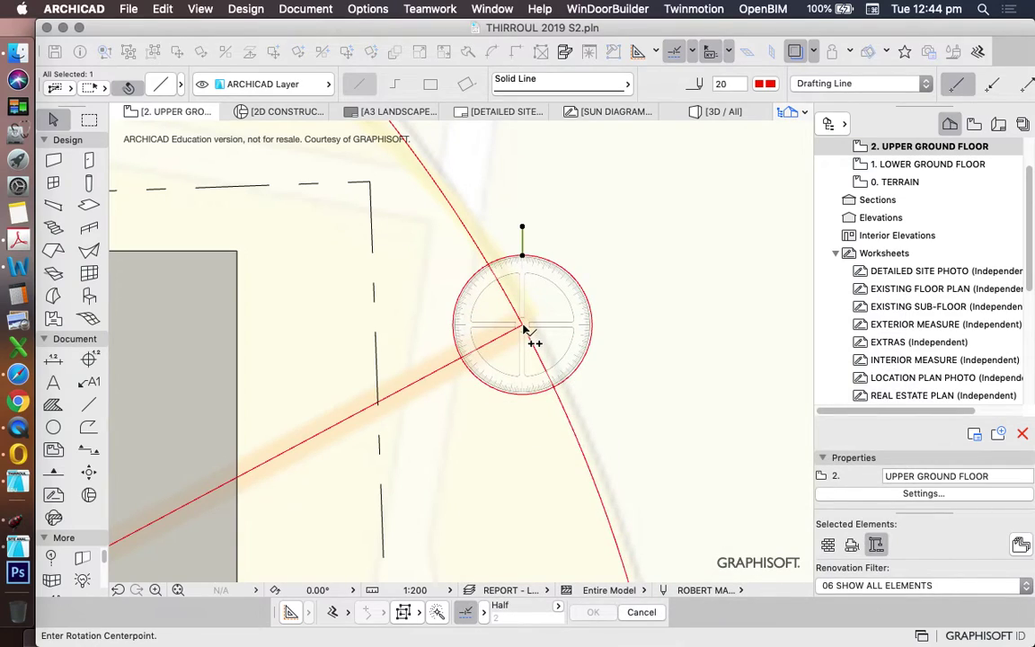
left_click_drag(558, 606, 600, 515)
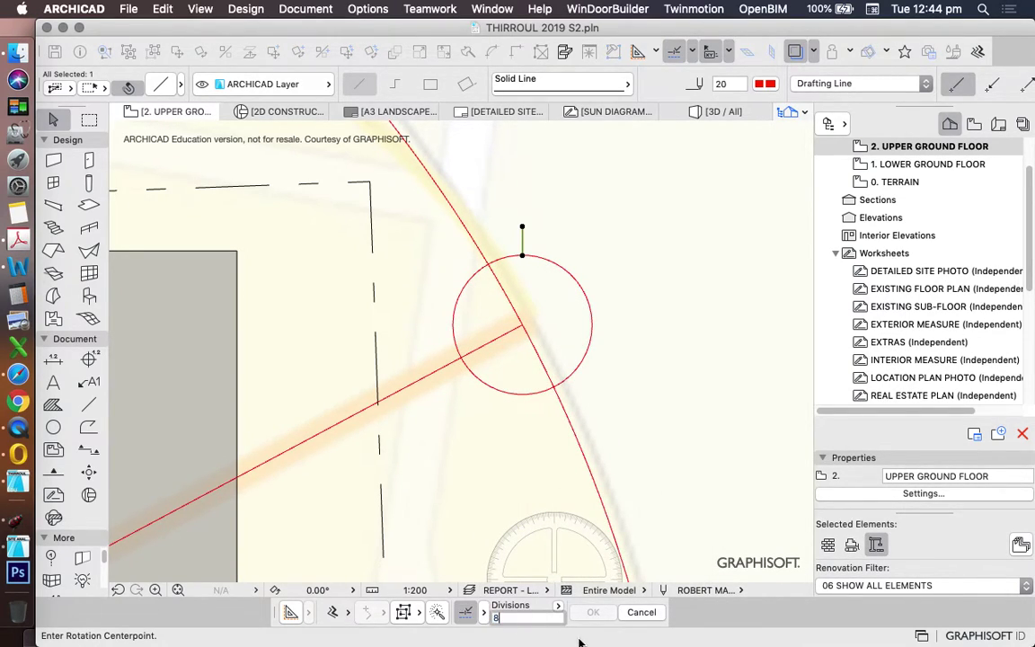
left_click(523, 326)
left_click(523, 269)
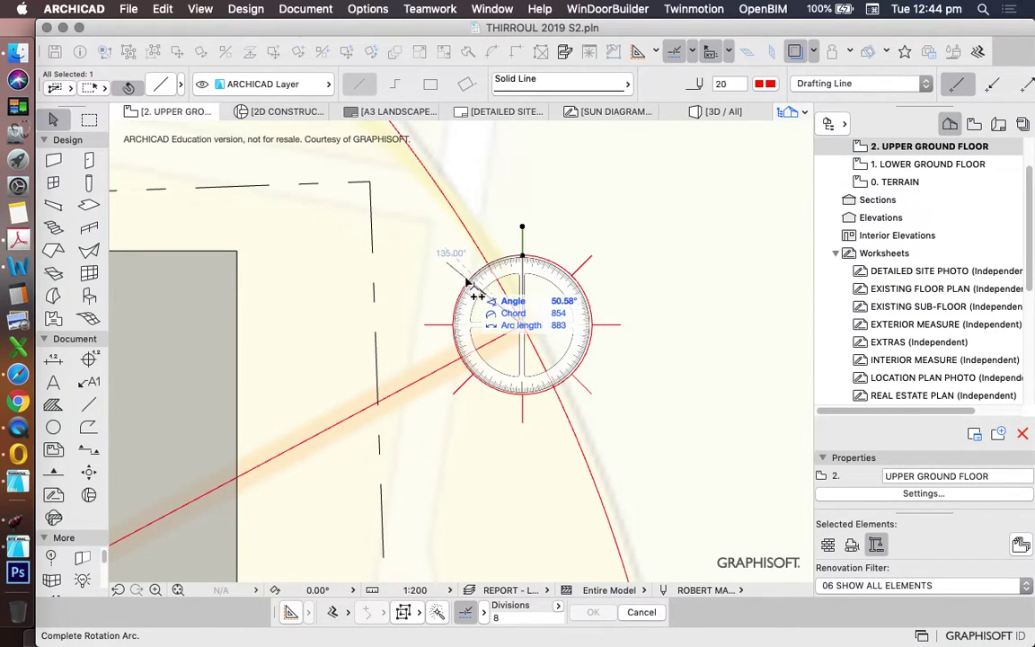
left_click(566, 343)
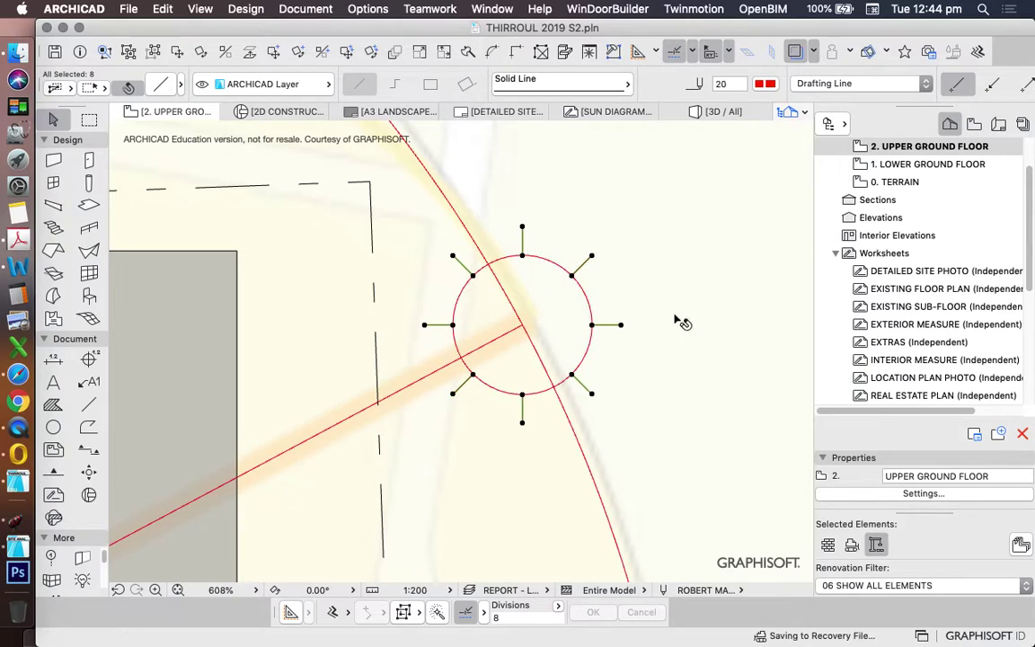
Step: Group the eight rays, group them with the sunrise sun circle as one symbol, and deselect it
left_click(163, 8)
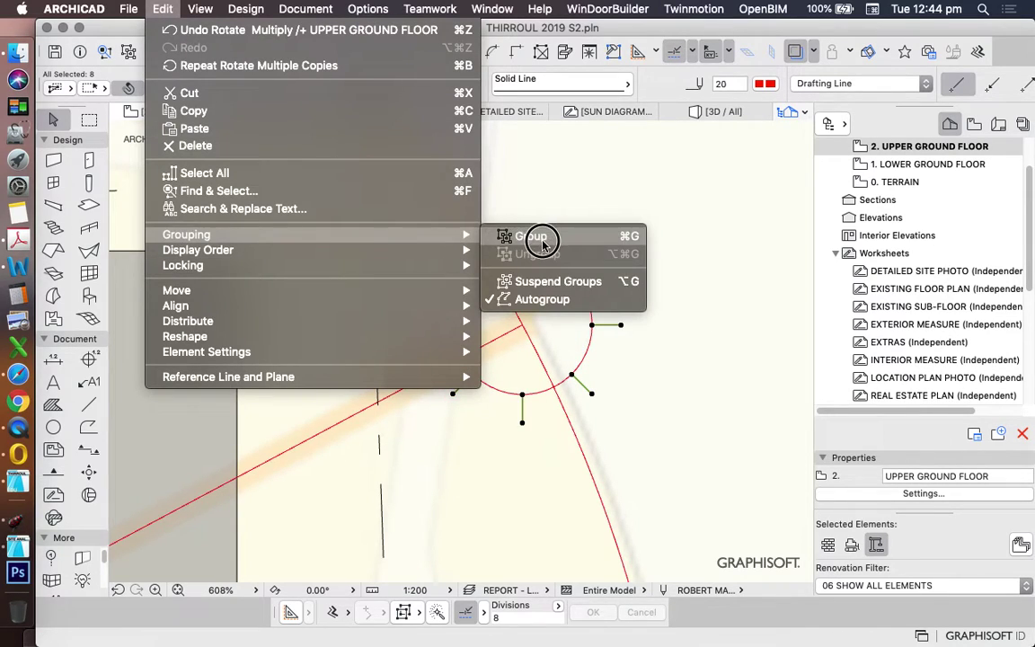
left_click(542, 237)
left_click(163, 8)
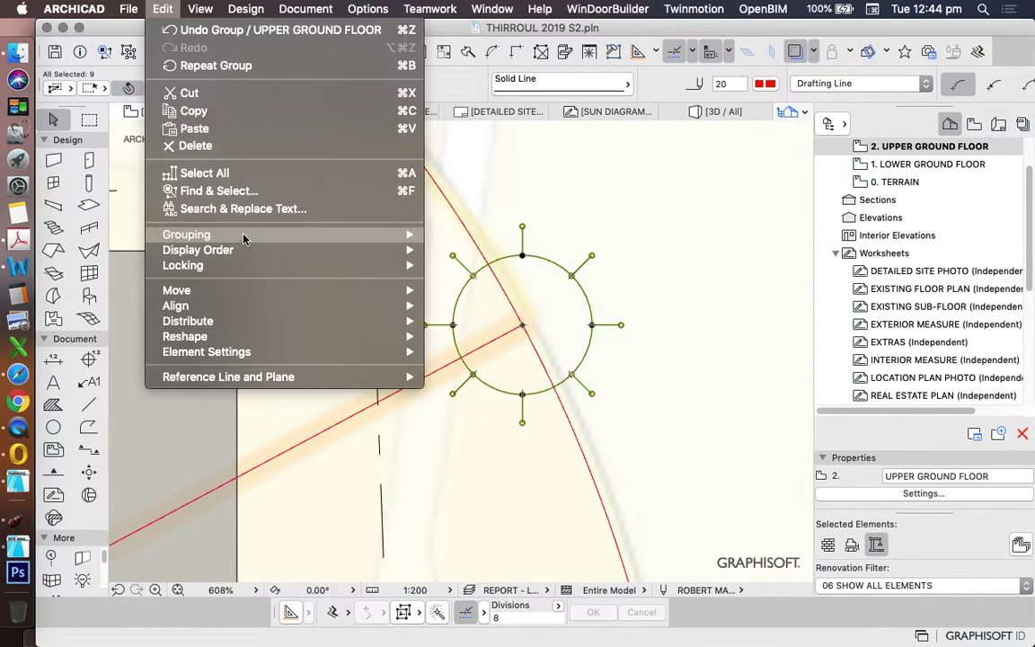
left_click(478, 236)
scroll(620, 265, "down", 10)
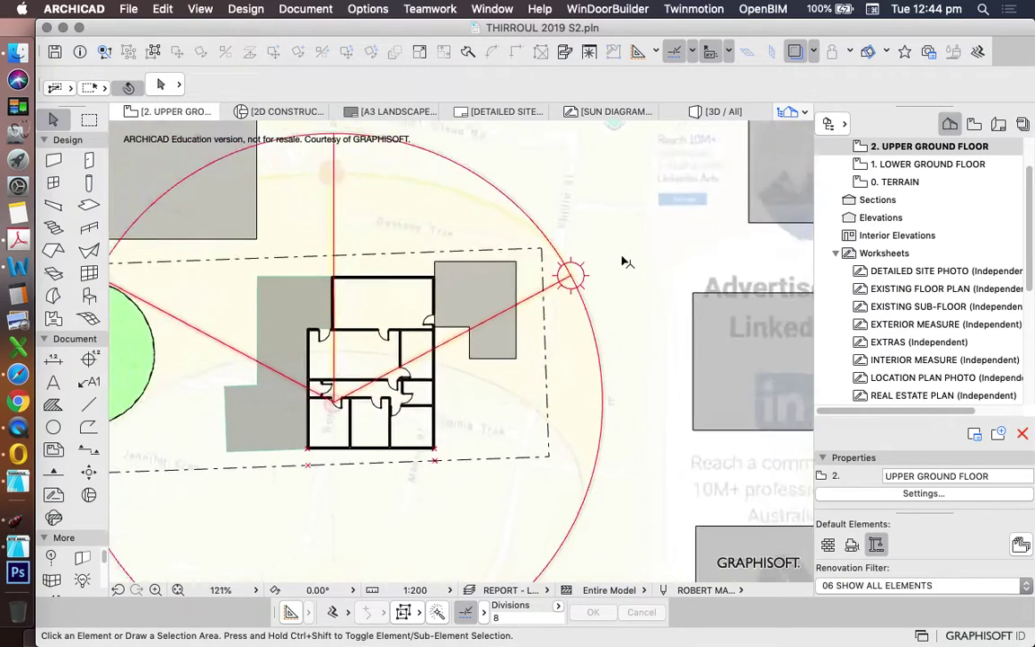
Step: Drag multiple copies of the grouped sun symbol to the outer ends of the noon and sunset lines
scroll(607, 292, "up", 4)
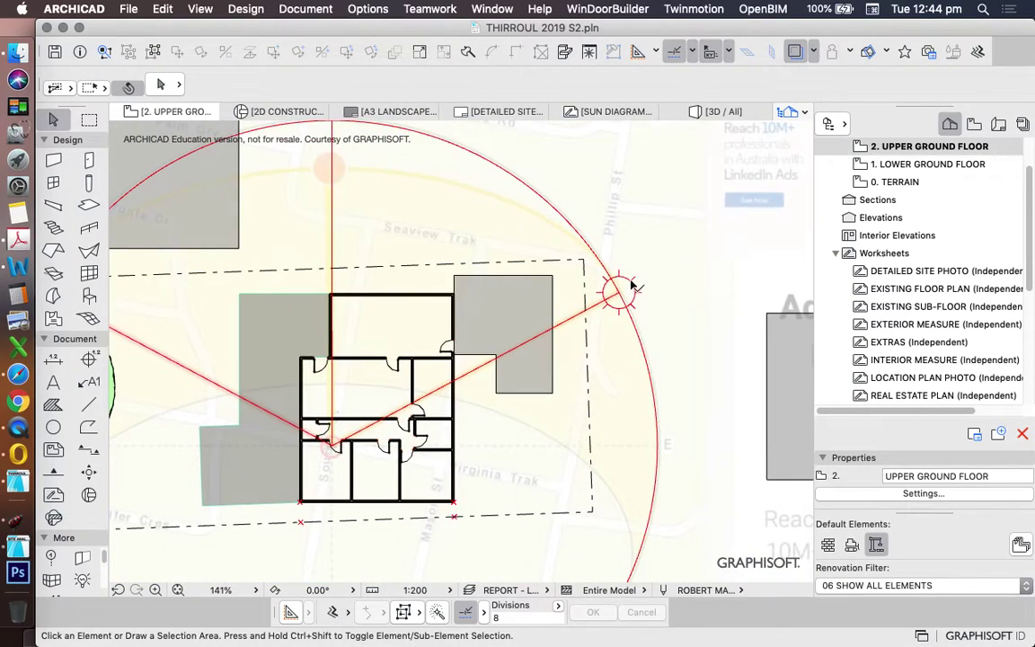
right_click(638, 219)
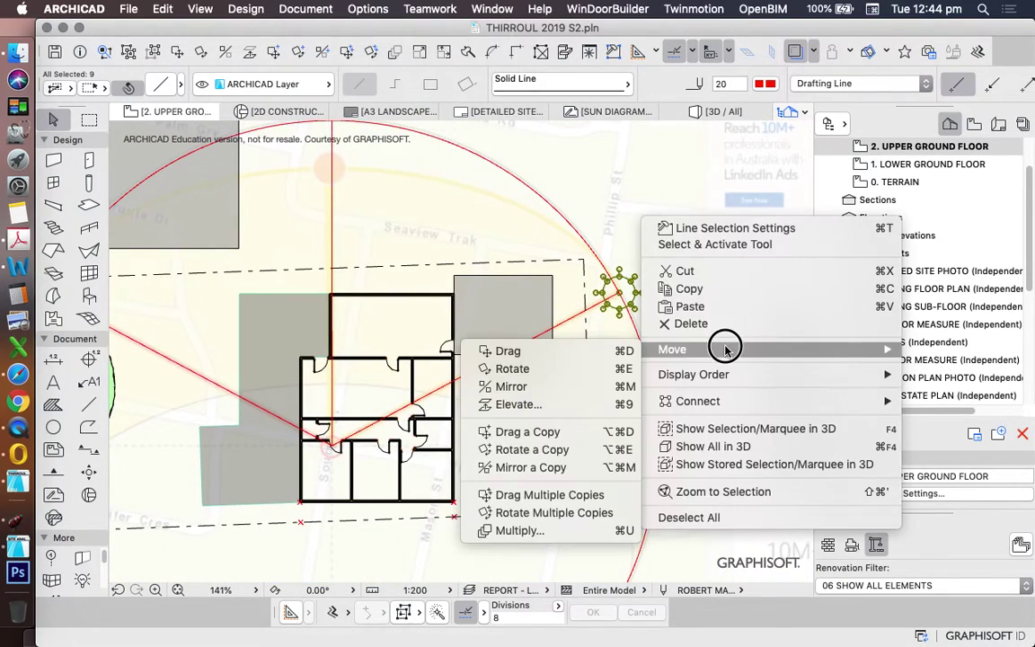
left_click(536, 495)
left_click(620, 300)
scroll(378, 190, "down", 5)
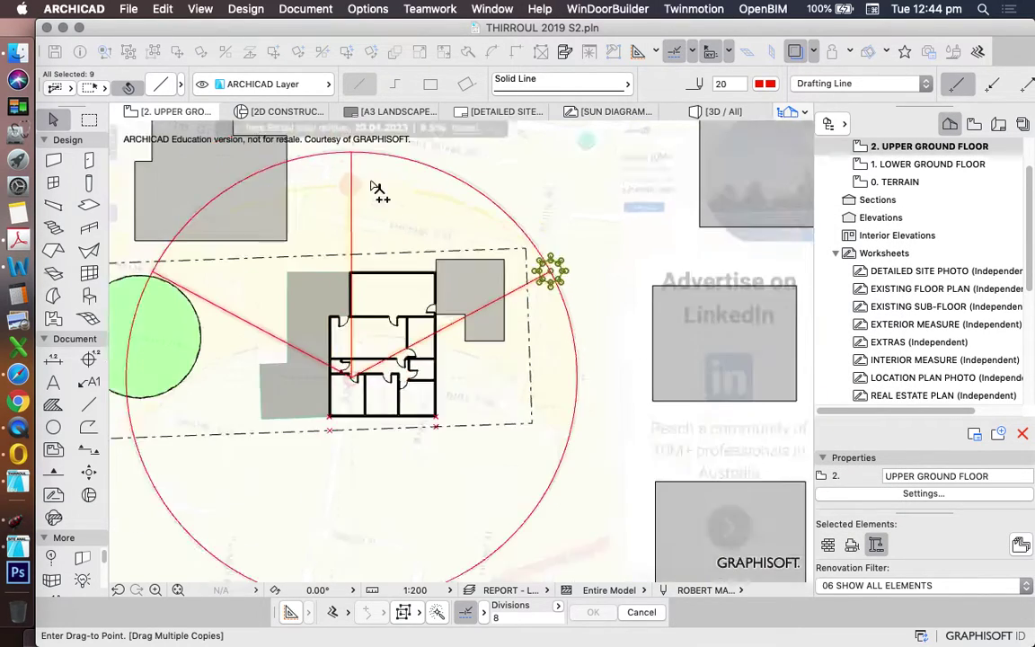
scroll(232, 267, "up", 8)
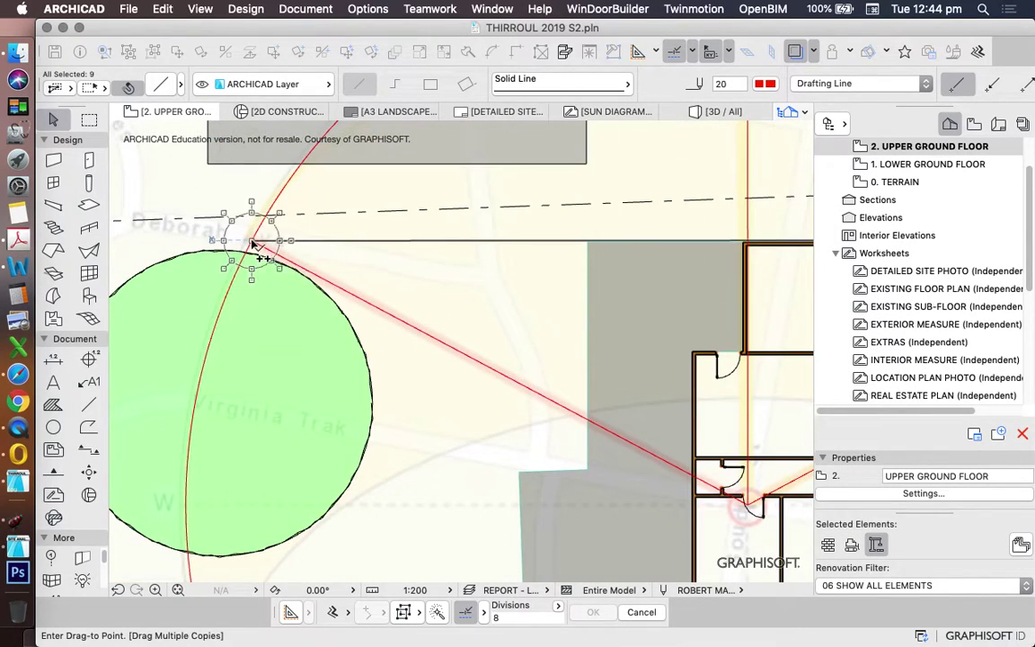
scroll(212, 264, "down", 8)
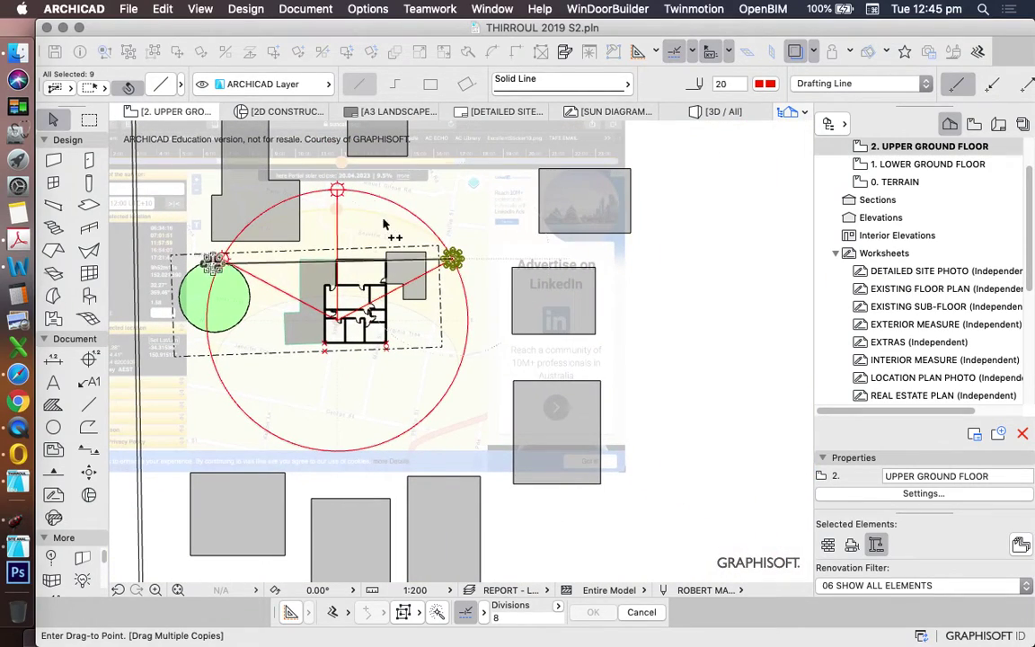
key("Escape")
key("Escape")
scroll(428, 282, "down", 1)
scroll(527, 381, "up", 3)
scroll(509, 317, "down", 3)
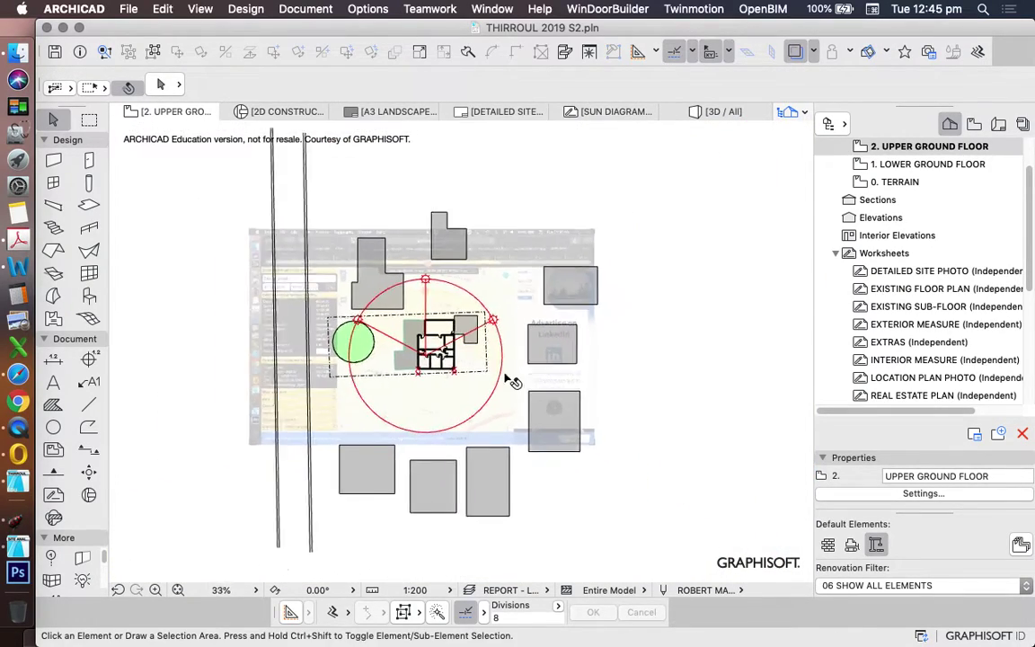
scroll(481, 340, "up", 2)
scroll(544, 369, "down", 5)
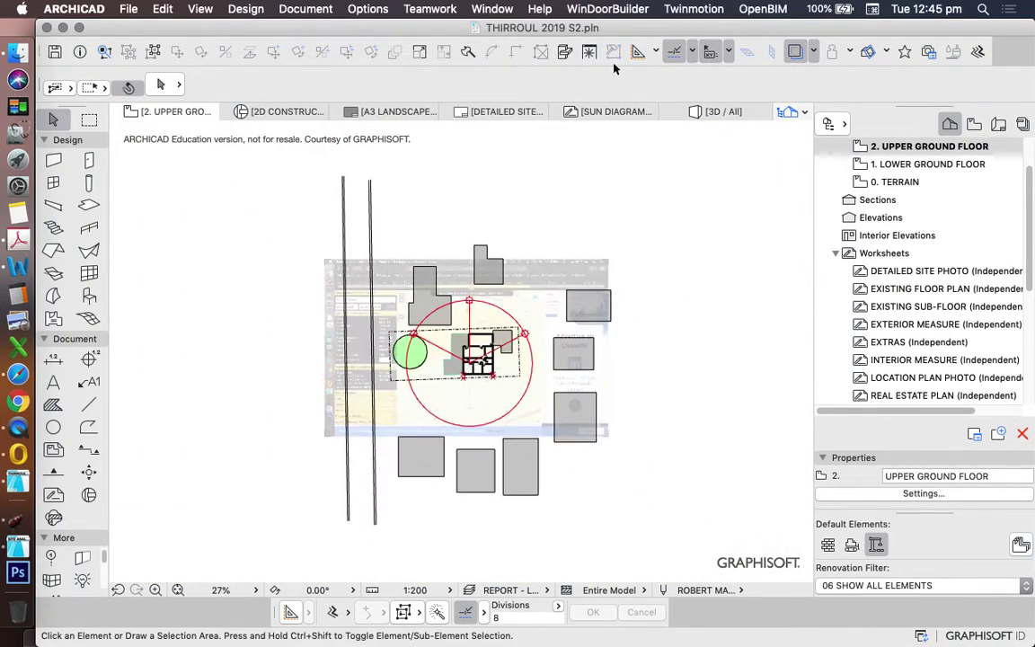
Step: Turn off the trace reference on the upper ground floor plan and inspect the sun diagram around the house
left_click(795, 52)
scroll(611, 346, "down", 2)
scroll(506, 359, "up", 3)
scroll(508, 360, "up", 3)
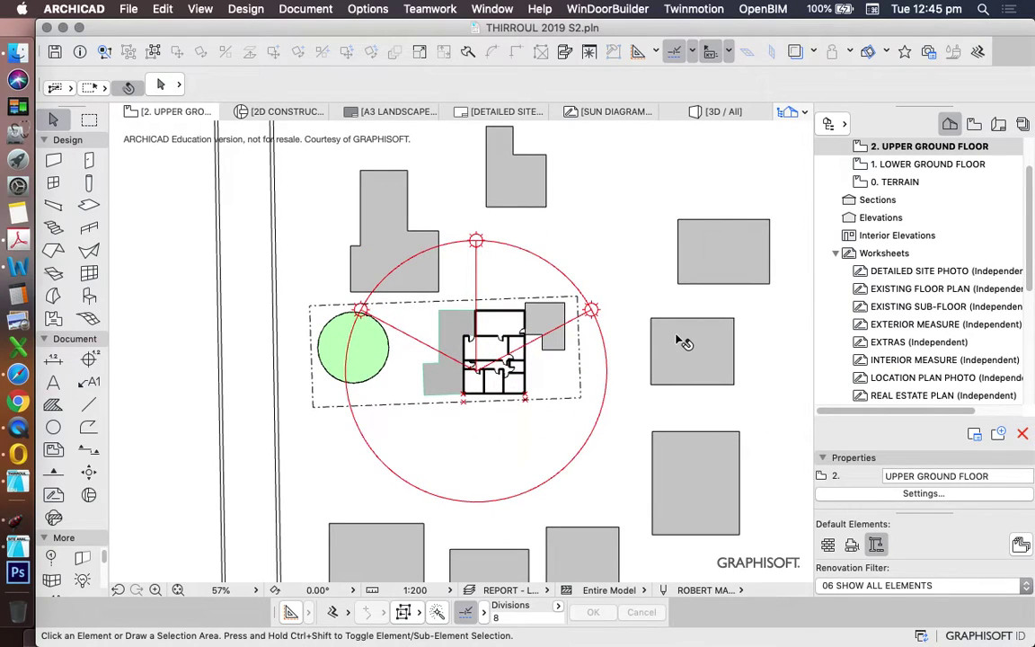
scroll(525, 269, "down", 3)
scroll(535, 288, "up", 3)
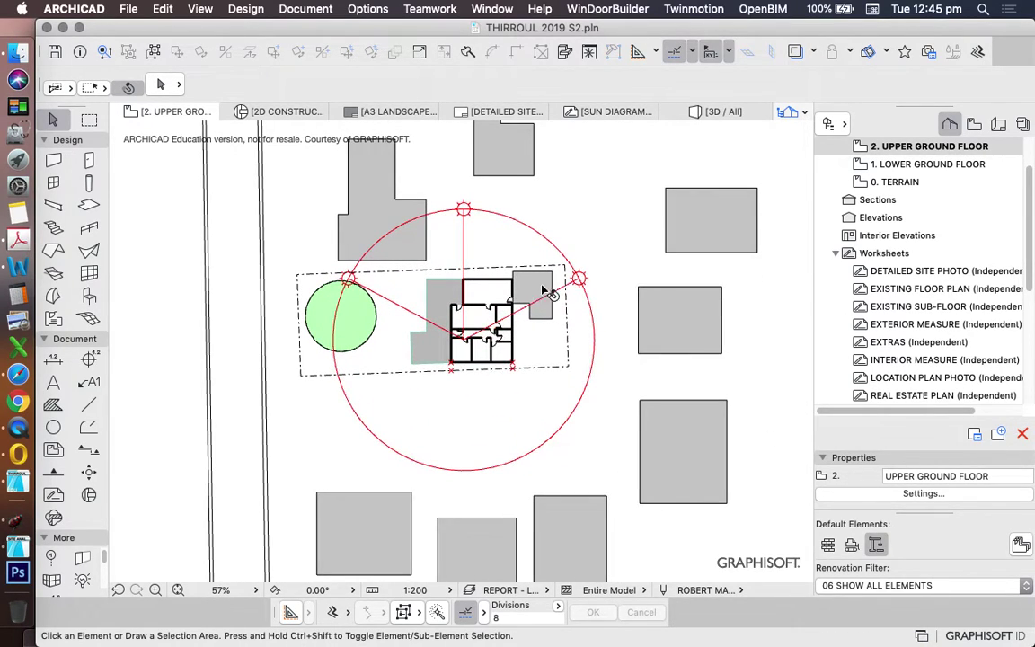
scroll(503, 333, "down", 2)
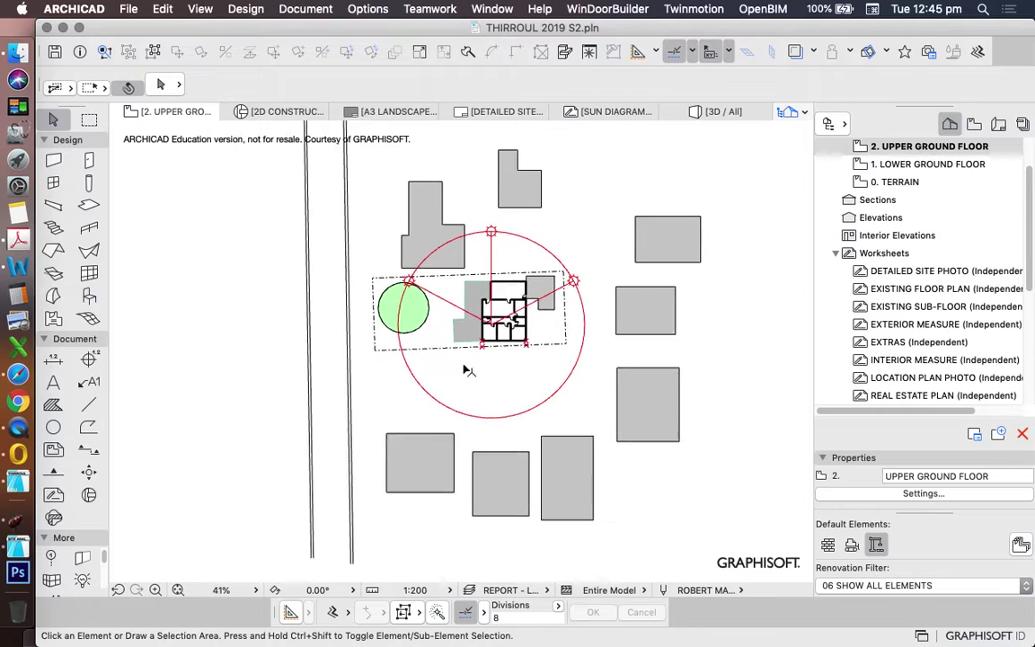
Step: Switch to the SunCalc page in Safari and set the sun path date to 21 December 2019
left_click(17, 376)
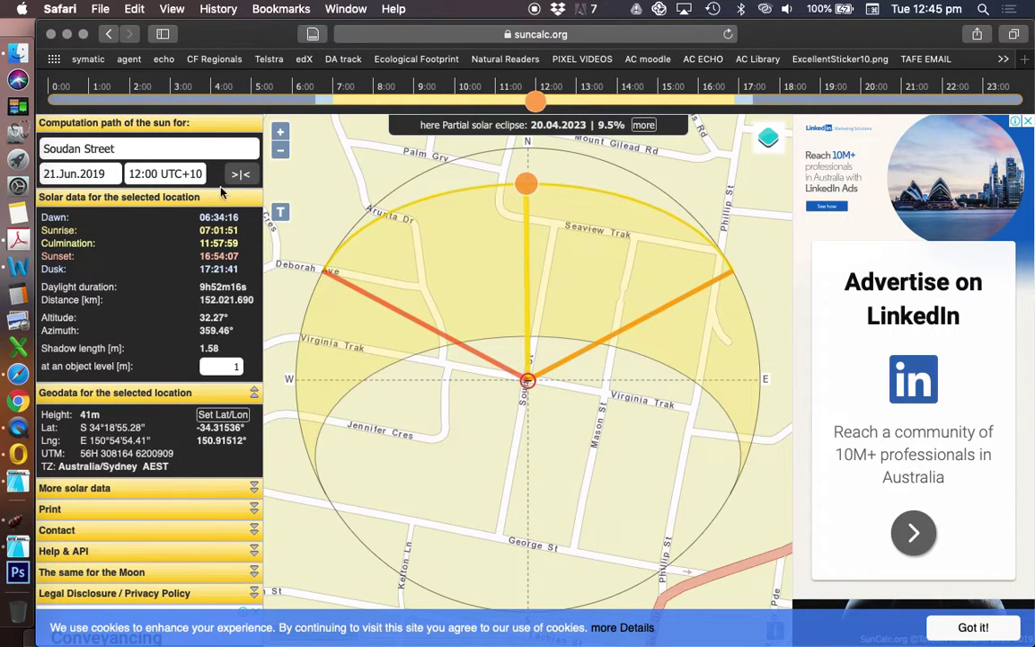
left_click(54, 176)
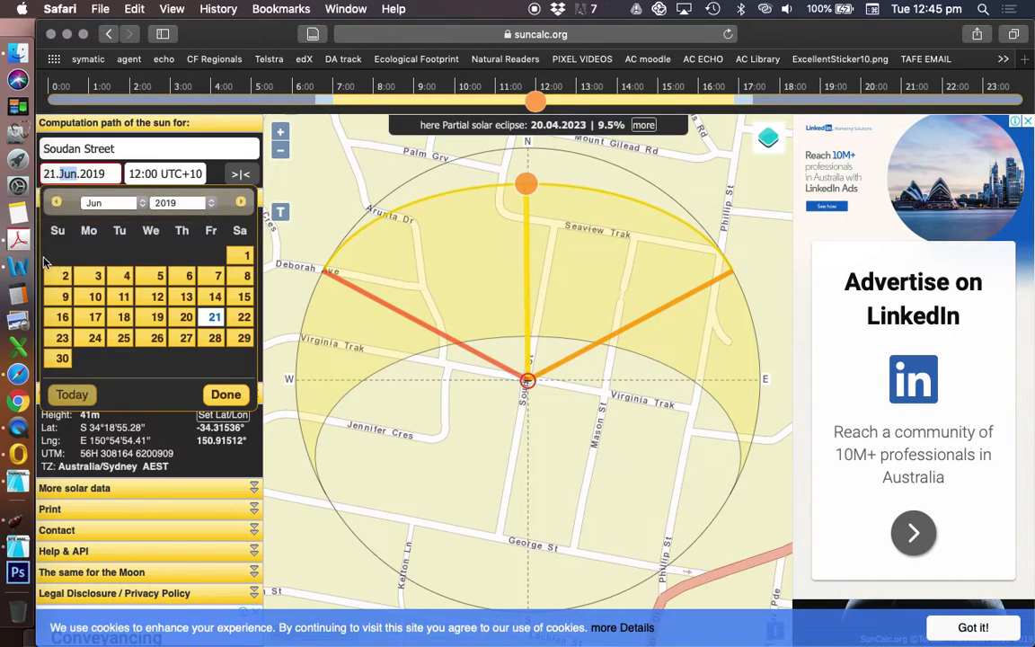
left_click(136, 205)
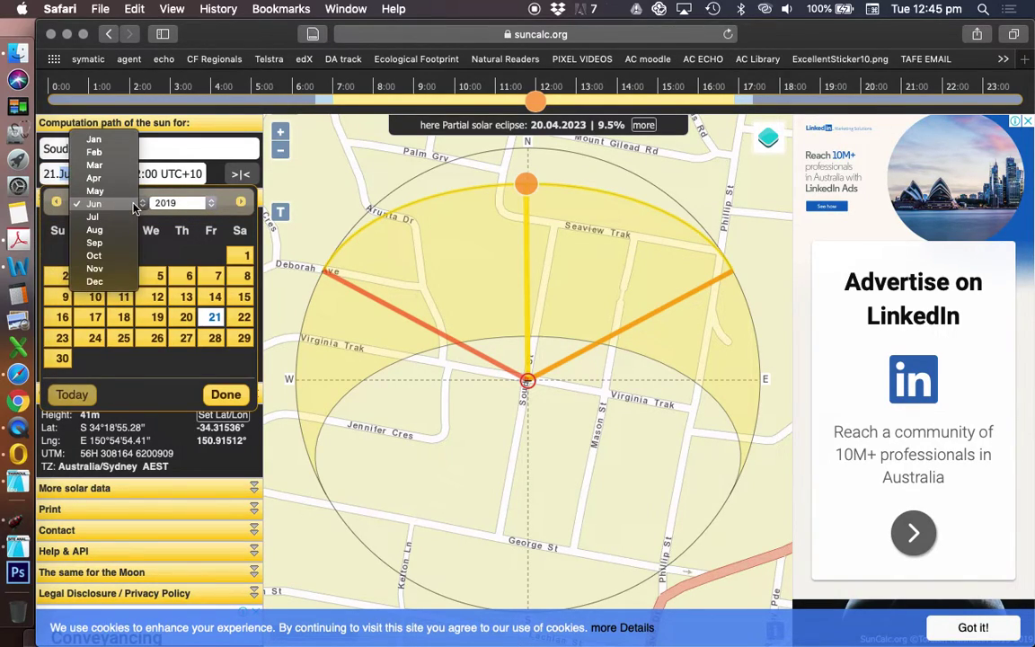
left_click(94, 281)
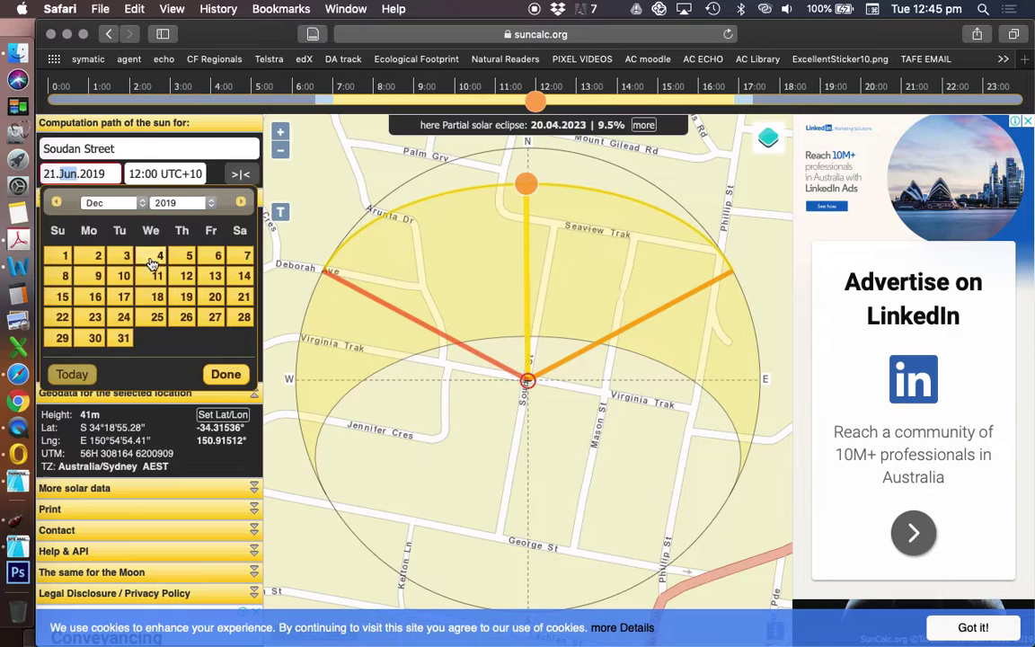
left_click(243, 298)
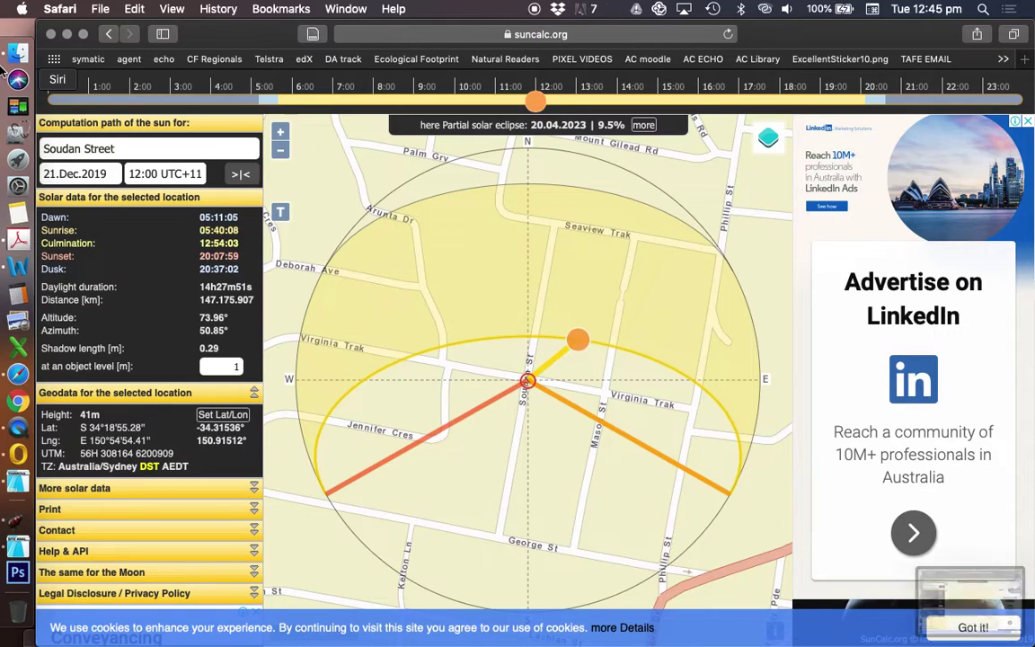
Step: Switch back to ARCHICAD and open the SUN DIAGRAM - JUN 21 worksheet
left_click(18, 428)
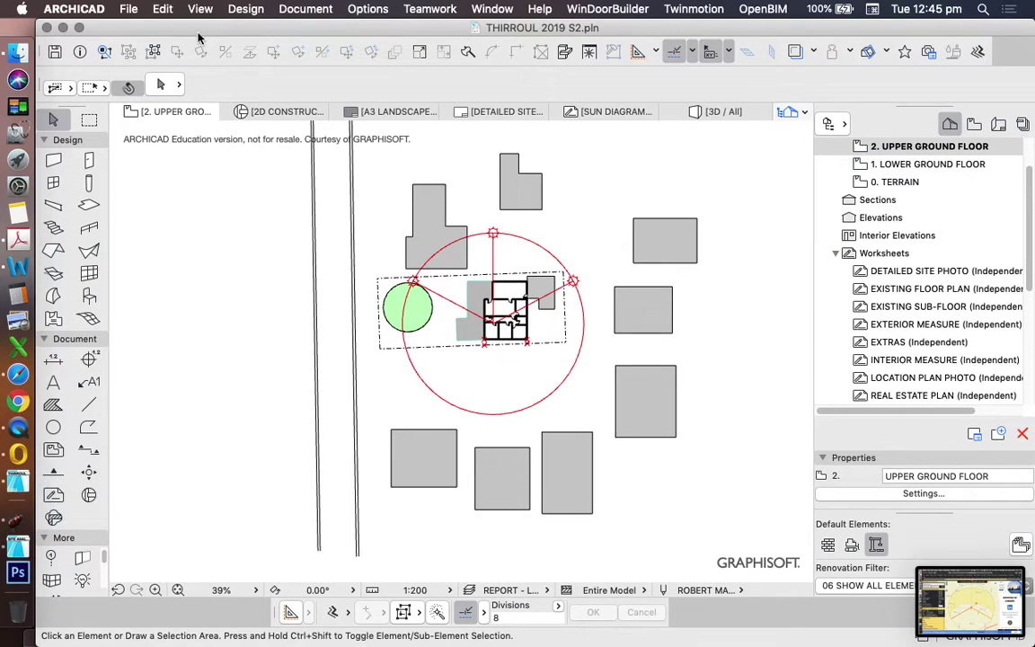
scroll(944, 281, "down", 1)
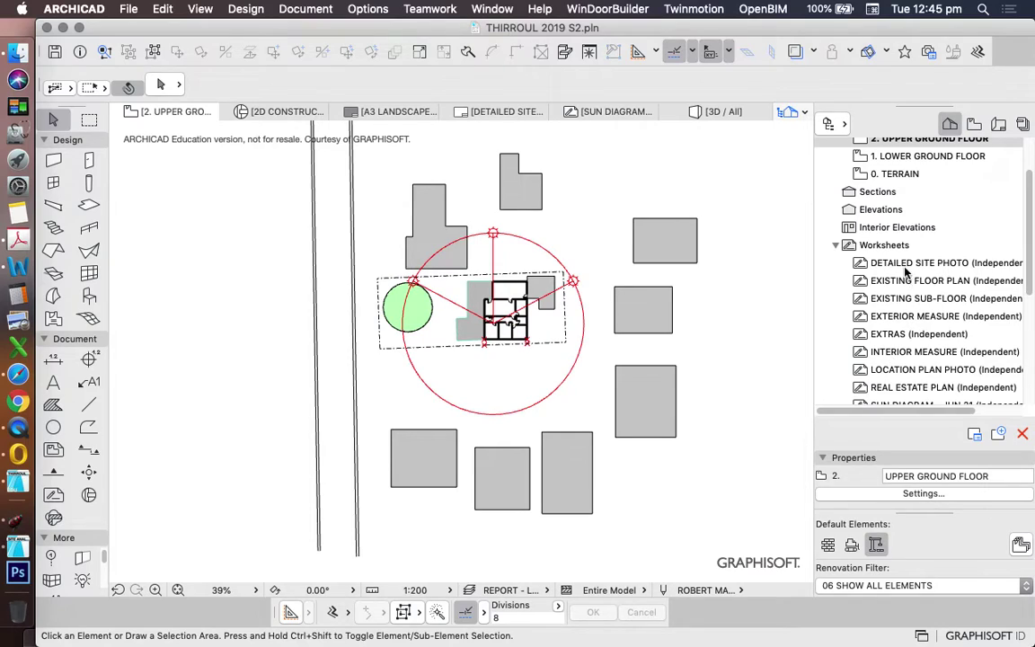
scroll(950, 285, "down", 1)
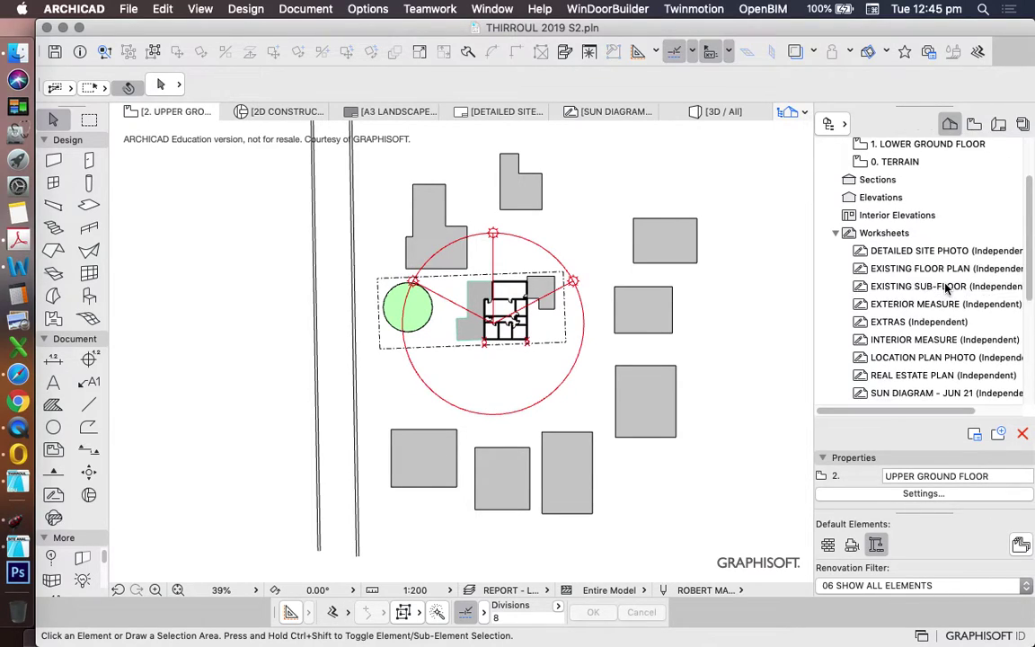
double_click(910, 392)
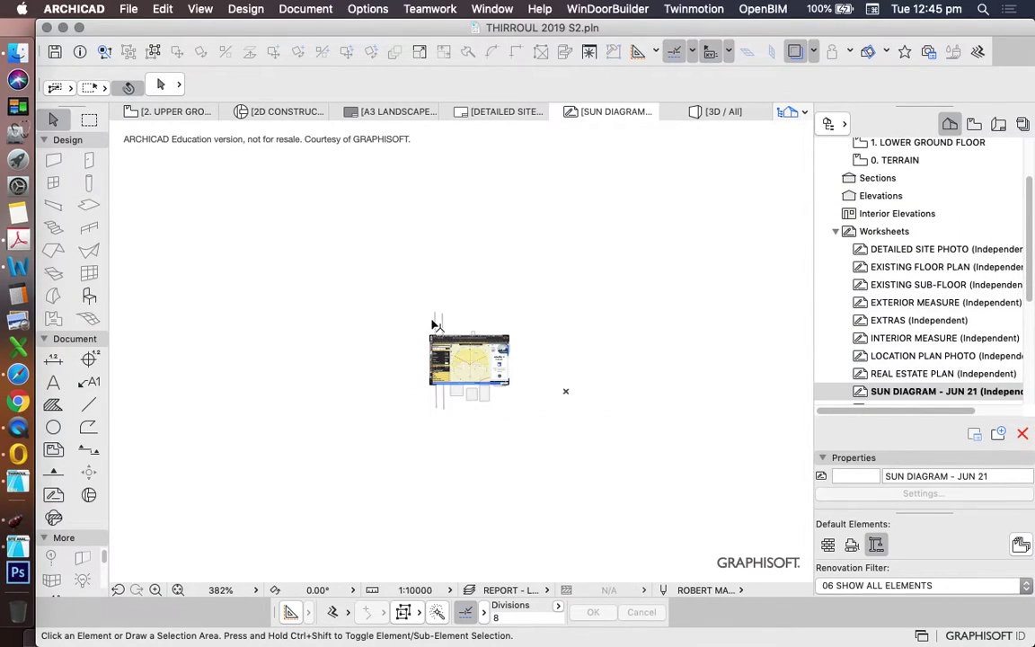
scroll(394, 294, "down", 5)
Step: Place the December sun path screenshot from the Desktop folder into the worksheet
left_click(18, 52)
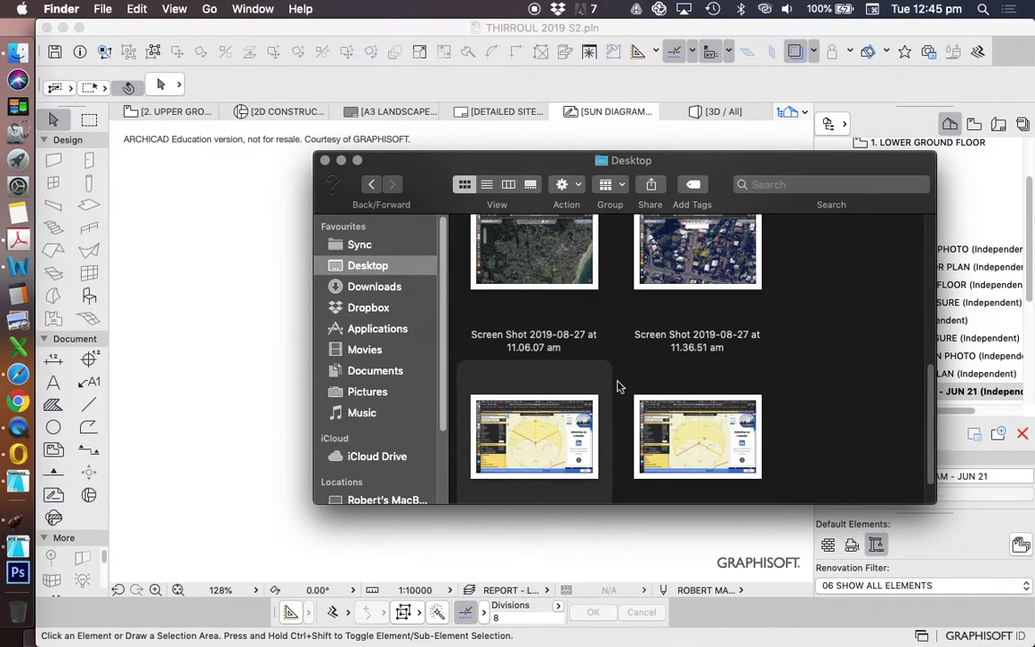
scroll(733, 395, "down", 2)
left_click_drag(719, 406, 250, 442)
left_click(212, 345)
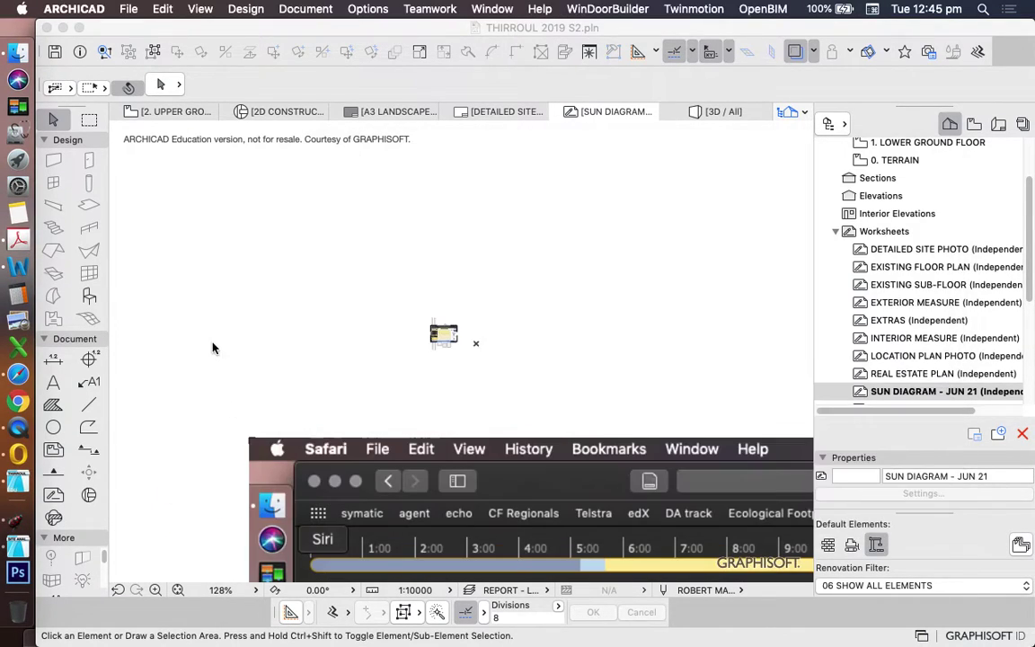
Step: Move the December screenshot so its upper-left corner meets the lower-left corner of the June image
scroll(378, 288, "down", 5)
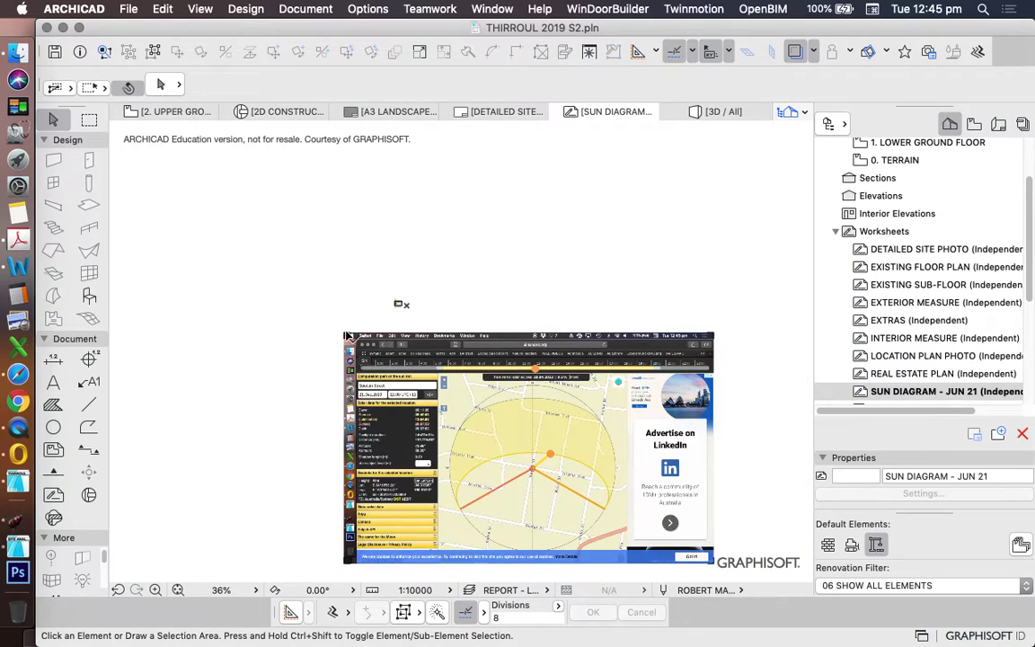
left_click(346, 333)
key("super+d")
left_click(345, 333)
scroll(396, 305, "up", 6)
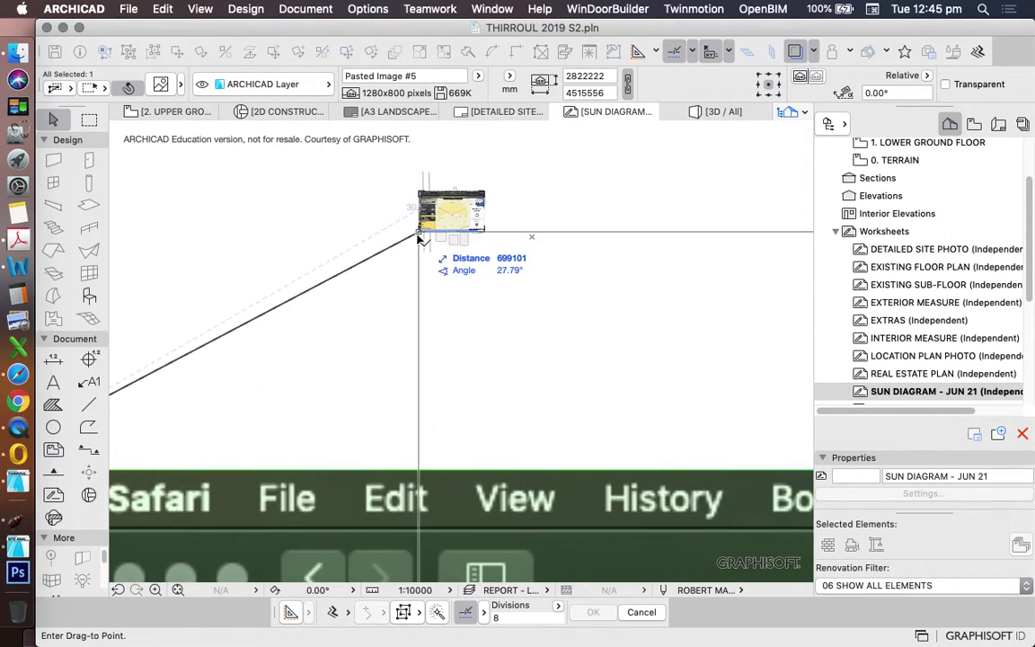
left_click(419, 238)
Step: Resize the December screenshot graphically from its upper-left corner so its width matches the June image
left_click(160, 8)
mouse_move(189, 336)
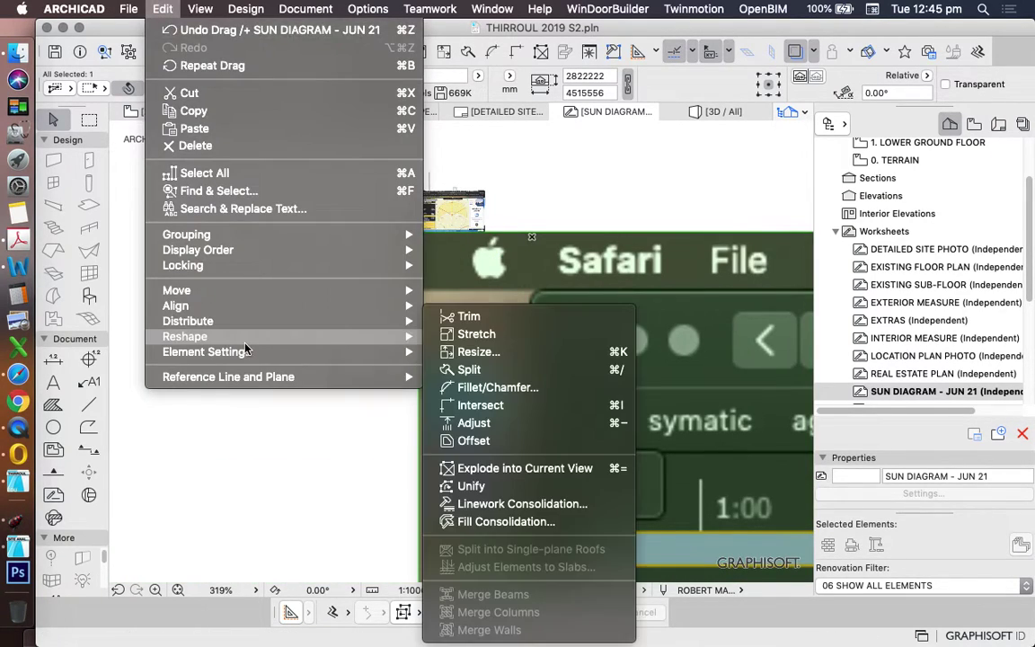
left_click(498, 352)
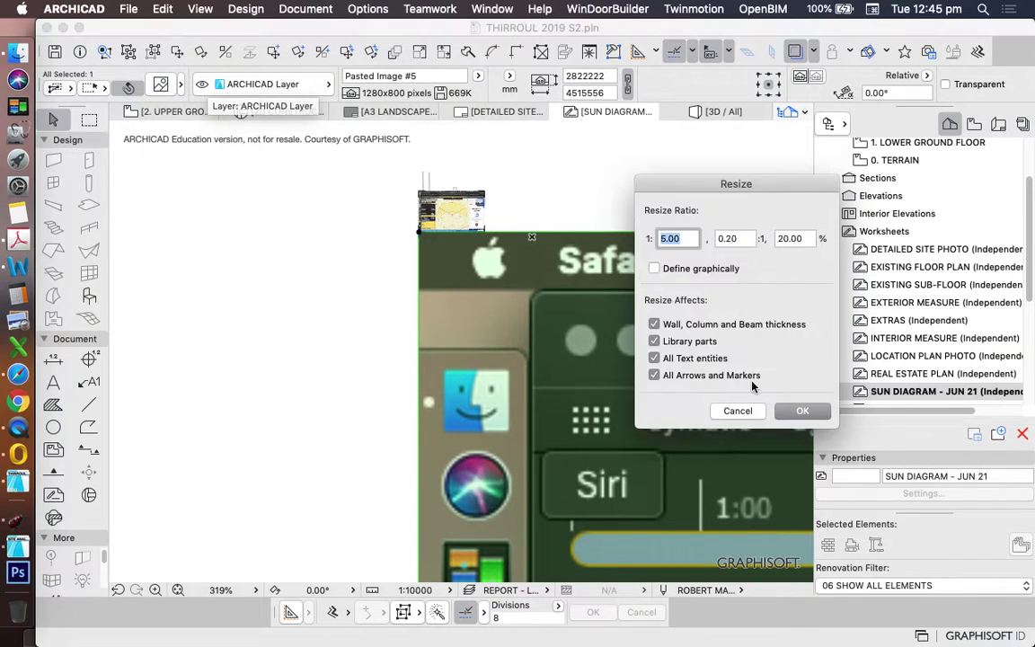
left_click(684, 269)
left_click(799, 411)
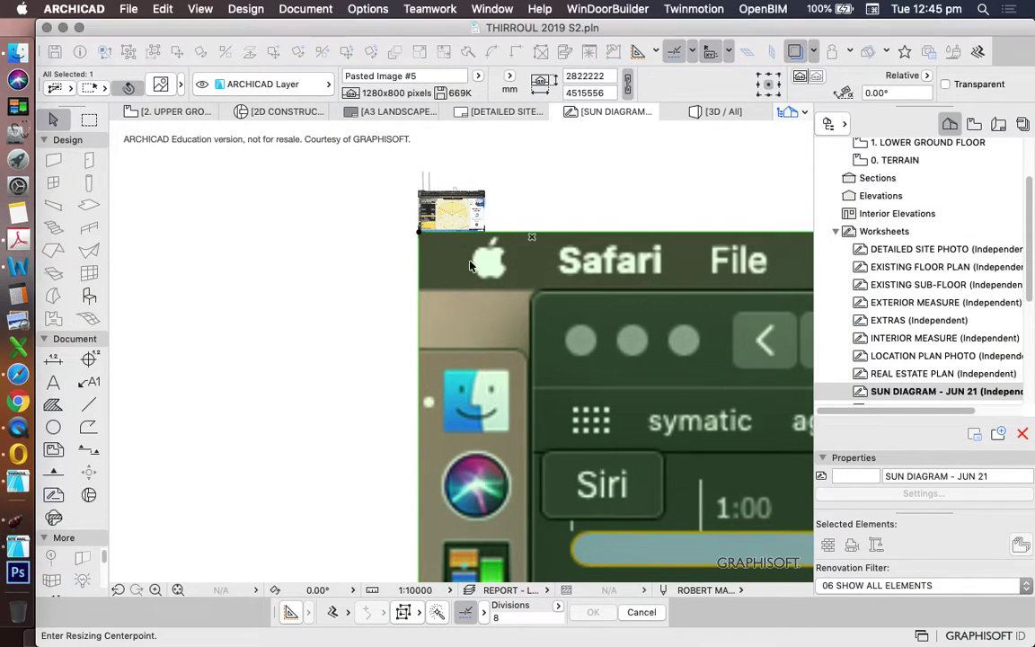
left_click(466, 309)
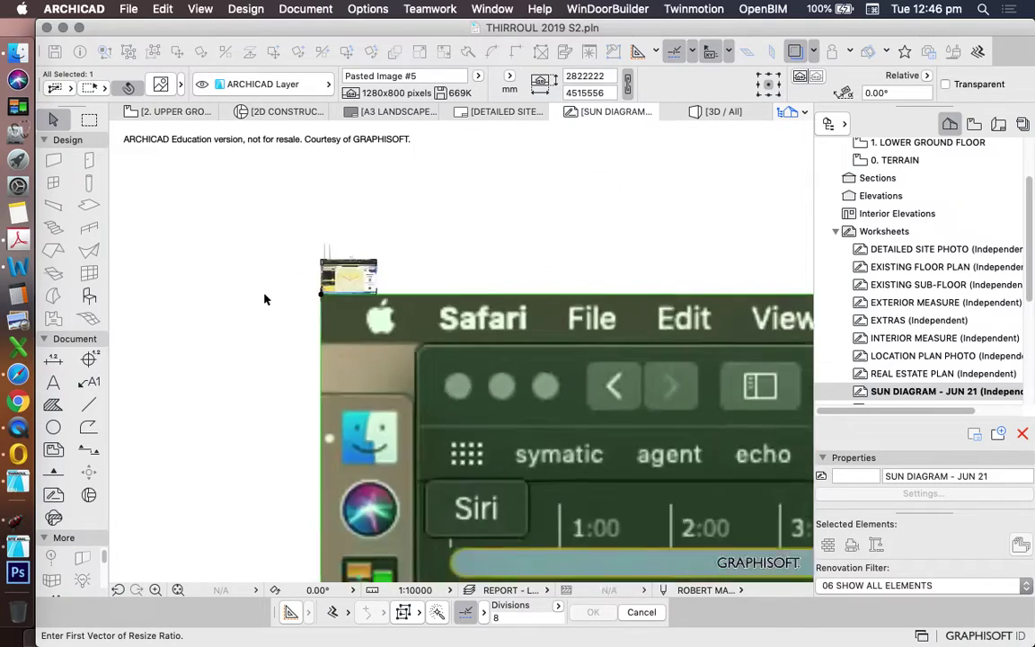
left_click(527, 292)
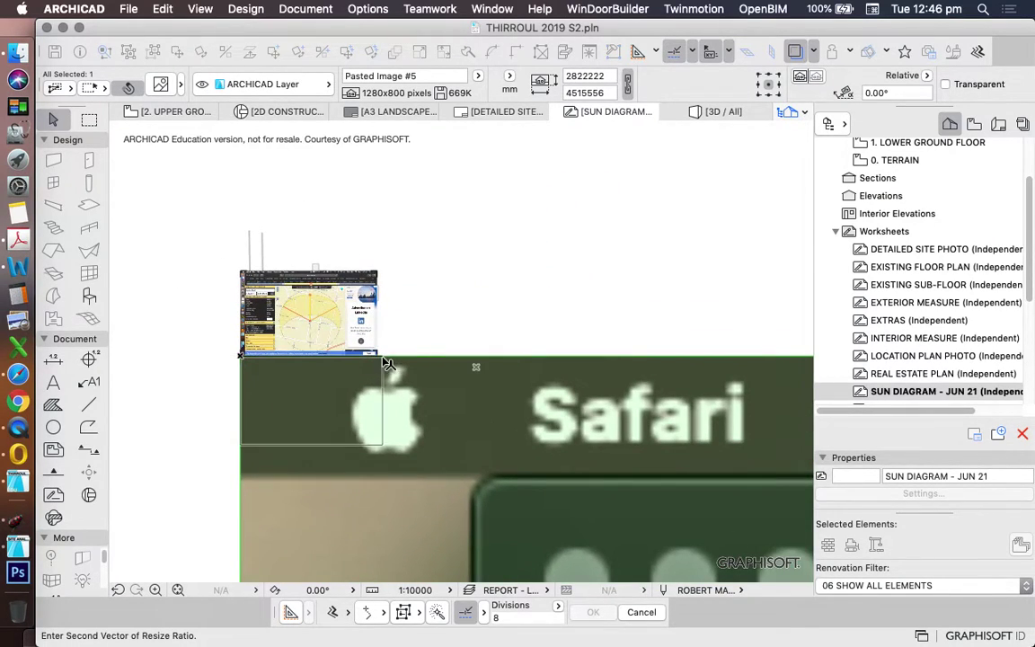
left_click(312, 358)
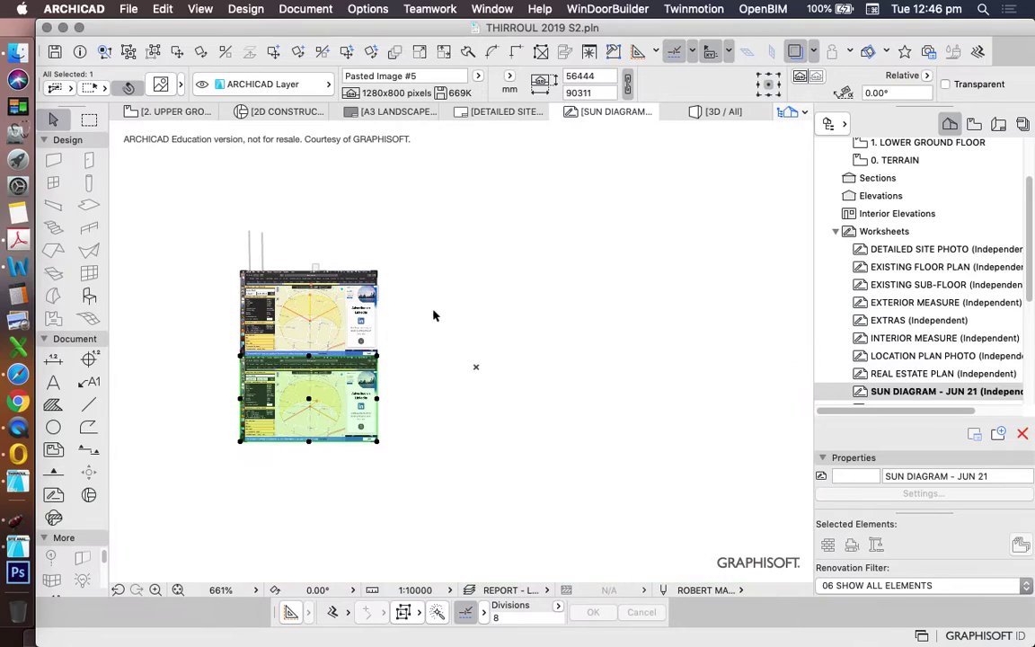
Step: Drag the resized December image exactly over the June image, matching their upper-right corners
right_click(463, 225)
mouse_move(503, 358)
left_click(762, 358)
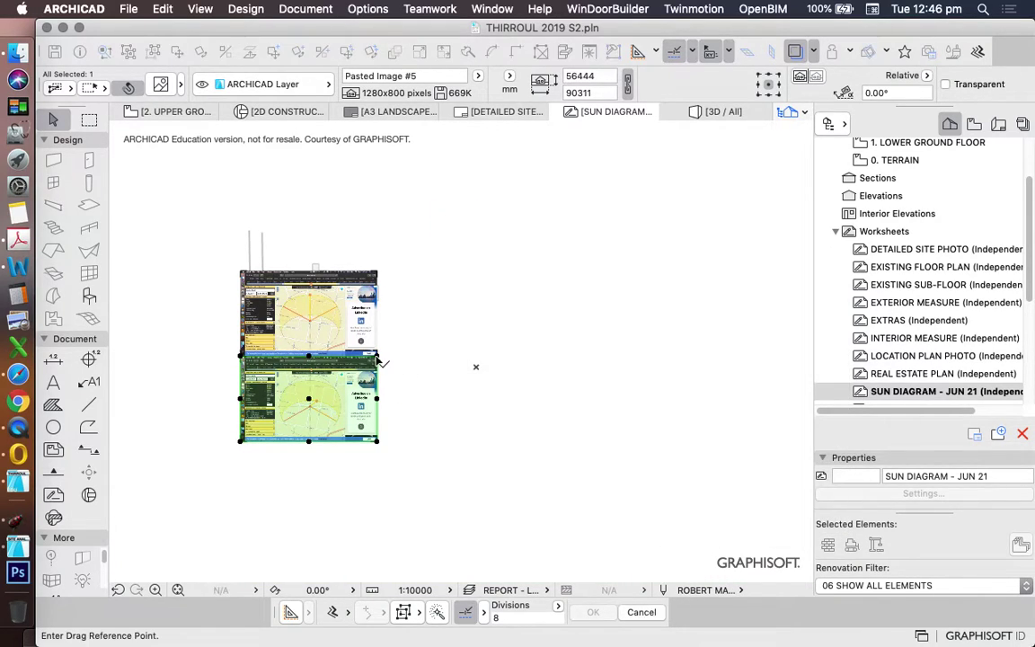
left_click(377, 357)
left_click(377, 271)
Step: Cut the aligned December image and create an independent worksheet named SUN DIAGRAM - DEC 21
right_click(452, 208)
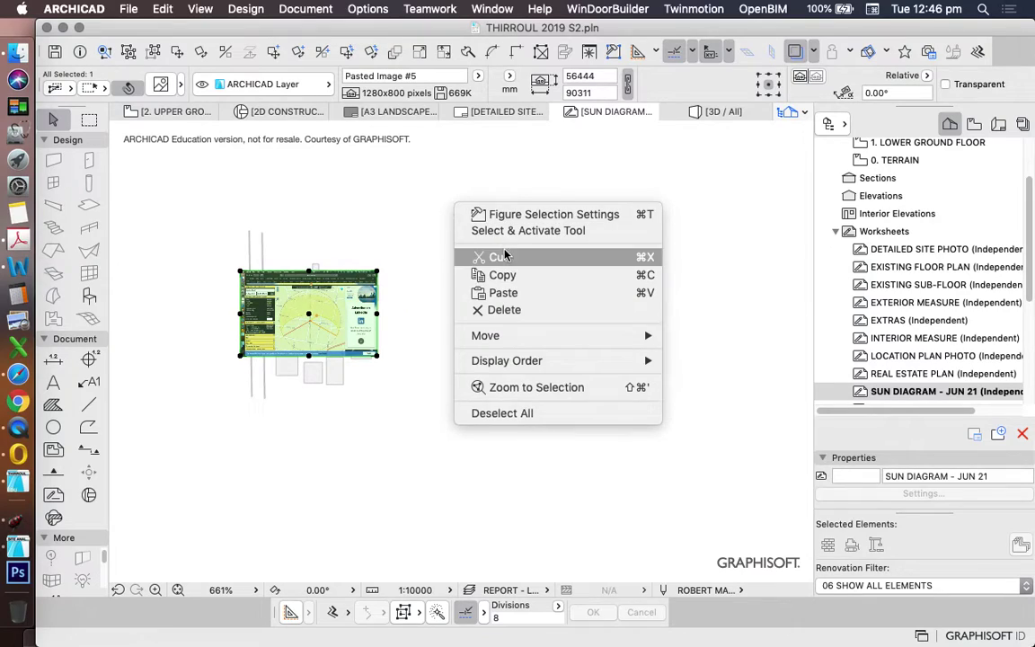
left_click(829, 223)
right_click(892, 236)
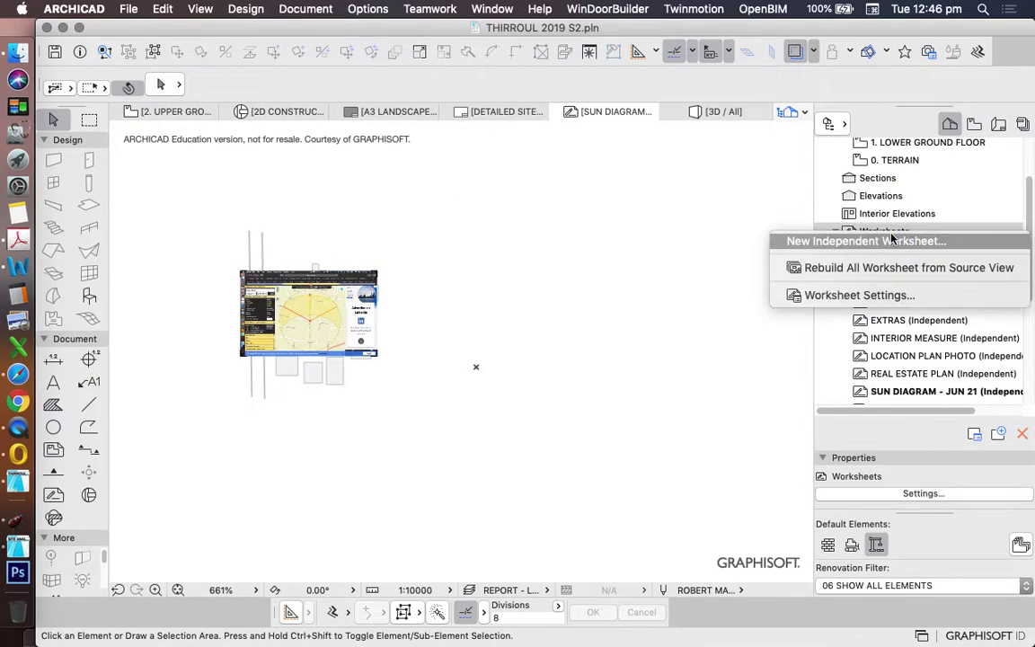
left_click(866, 241)
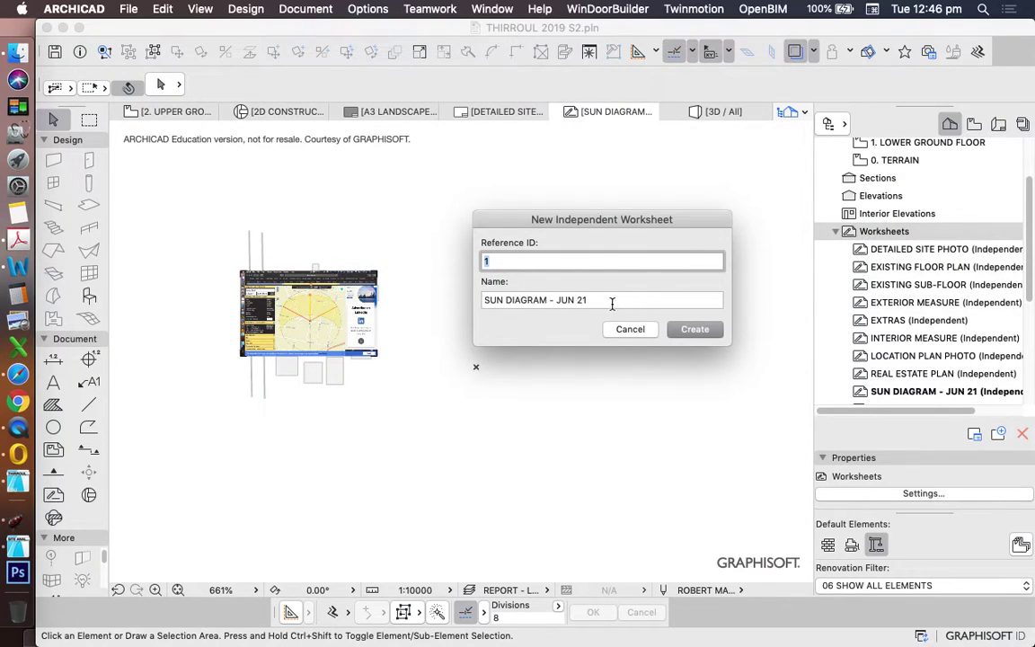
left_click(612, 303)
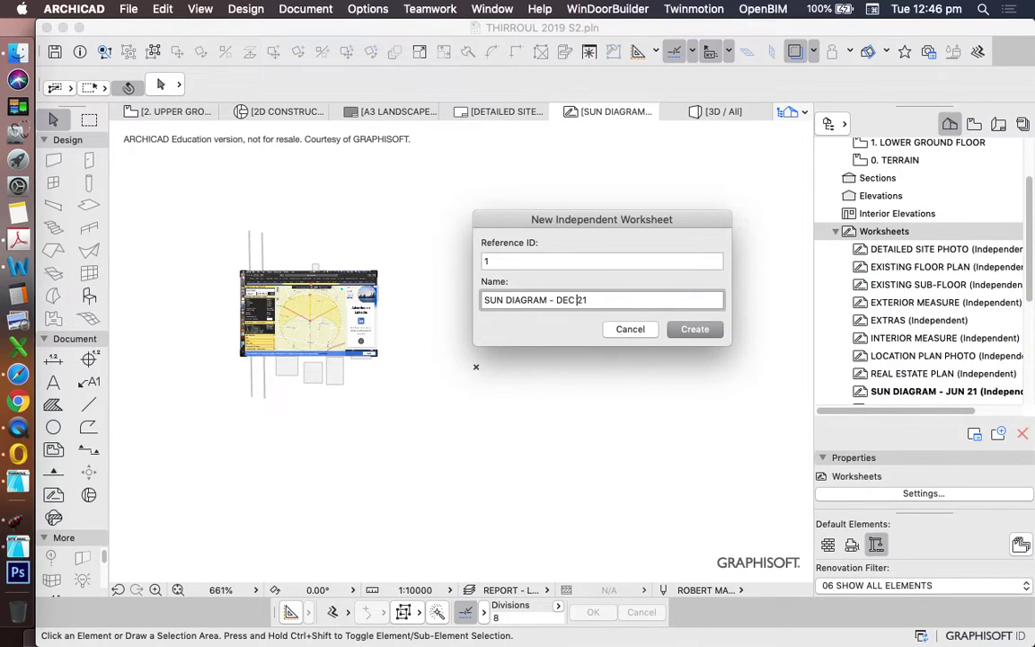
key("Return")
Step: Paste the December image at the centre of the new worksheet's current view, zooming to the pasted elements
right_click(470, 198)
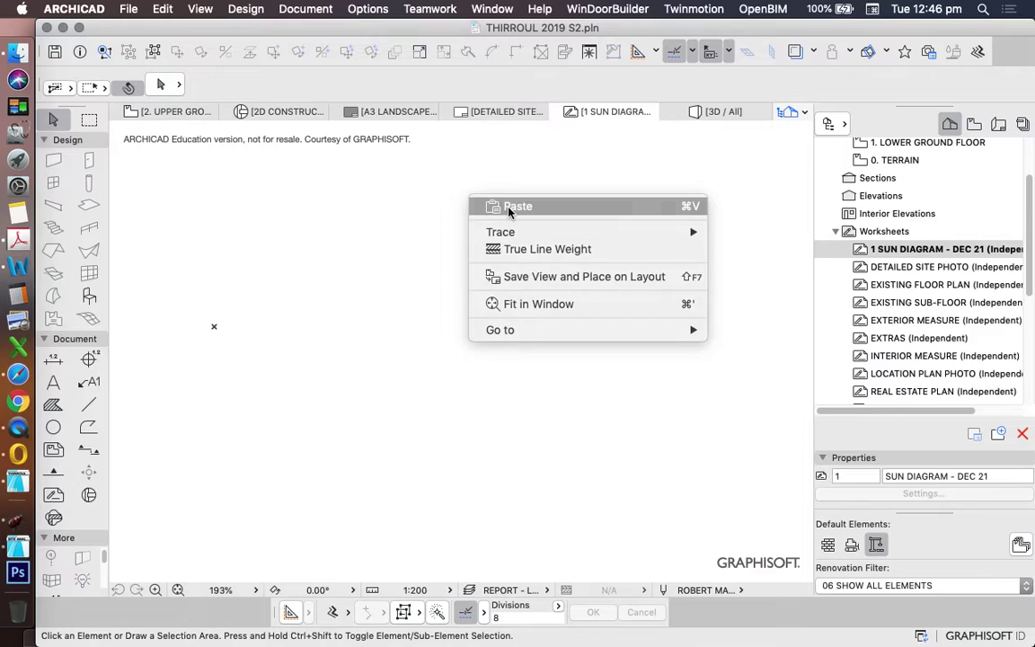
left_click(508, 208)
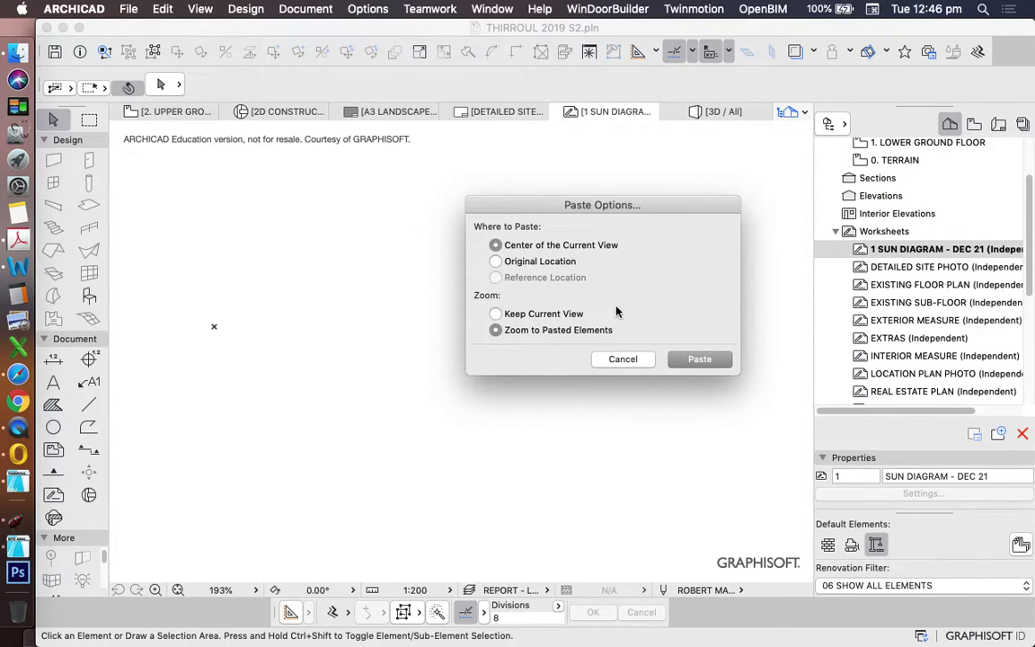
left_click(683, 359)
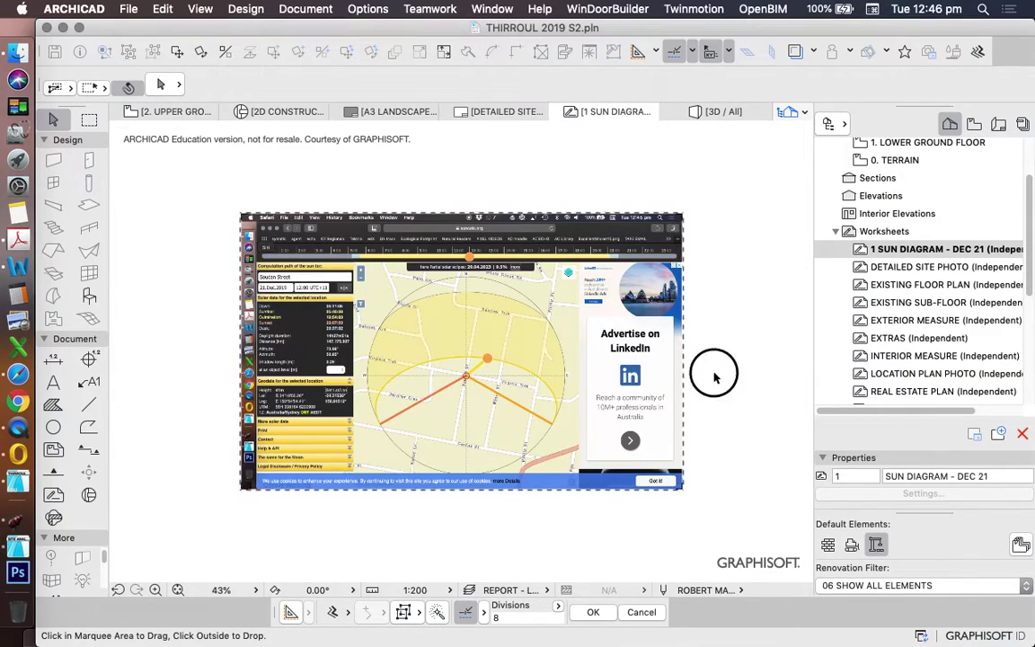
Step: Open the upper ground floor plan and show the SUN DIAGRAM - DEC 21 worksheet as its trace reference
scroll(940, 265, "up", 3)
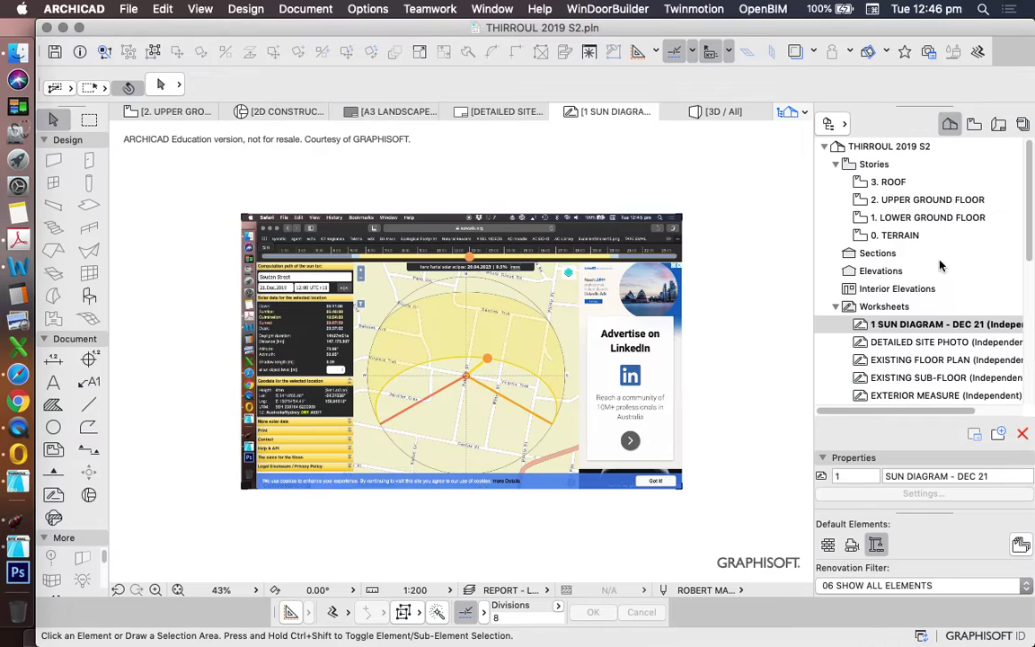
double_click(906, 200)
scroll(982, 282, "down", 1)
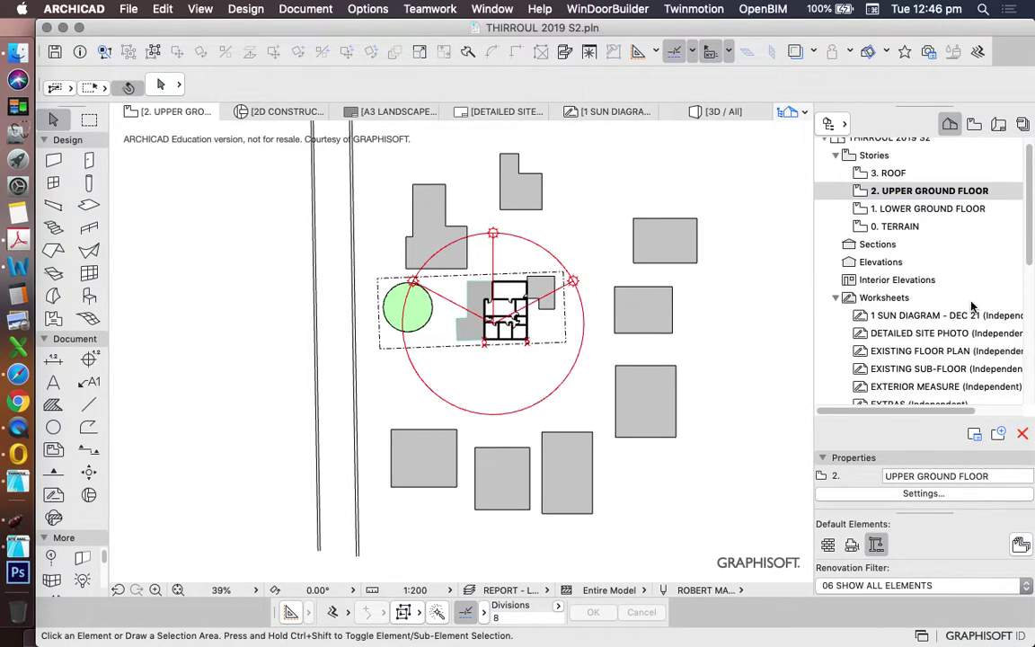
right_click(980, 317)
left_click(863, 426)
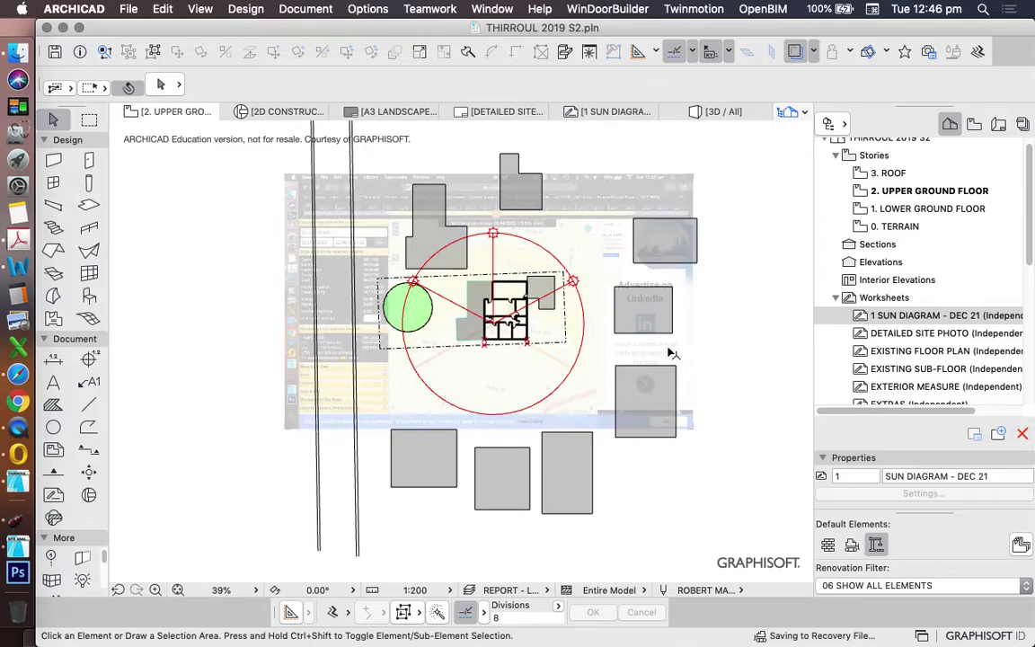
scroll(508, 321, "up", 2)
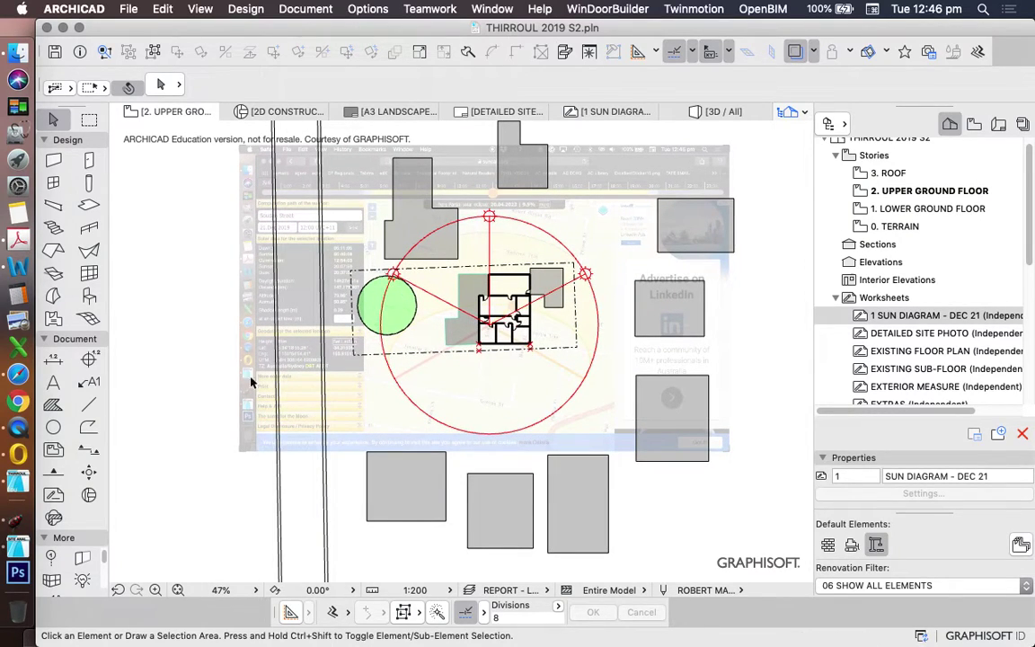
scroll(350, 409, "up", 2)
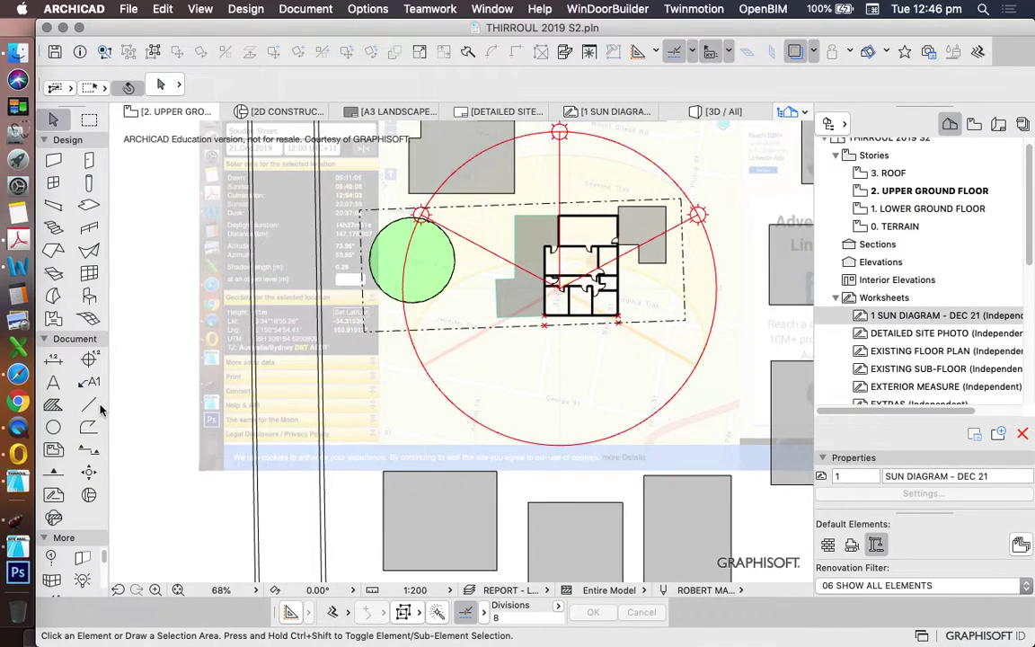
Step: Set the Line tool's pen to magenta pen 75
left_click(89, 407)
left_click(765, 84)
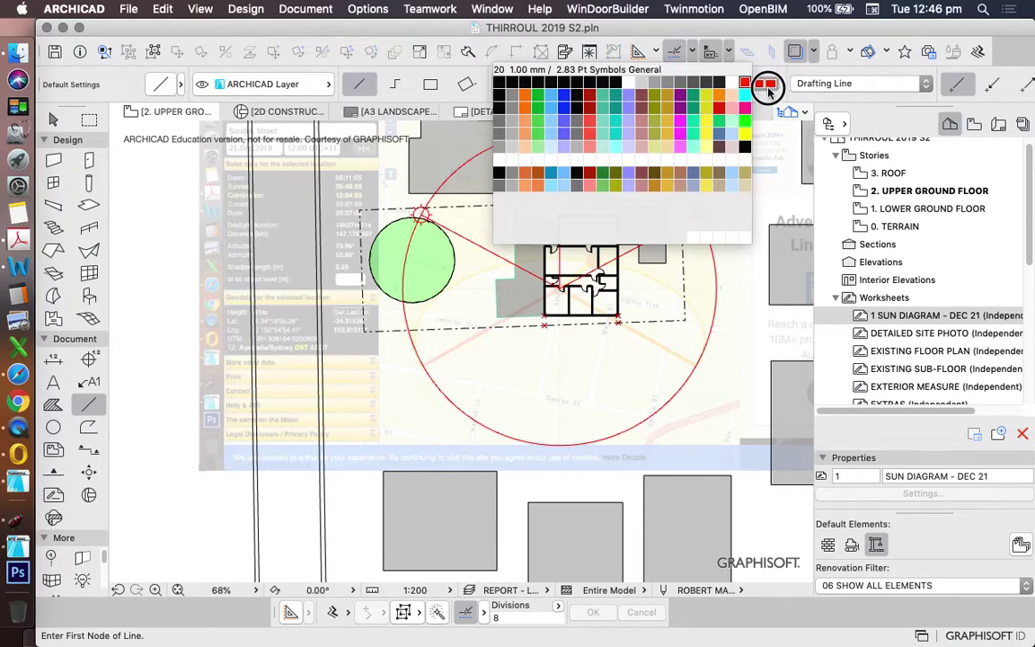
left_click(720, 94)
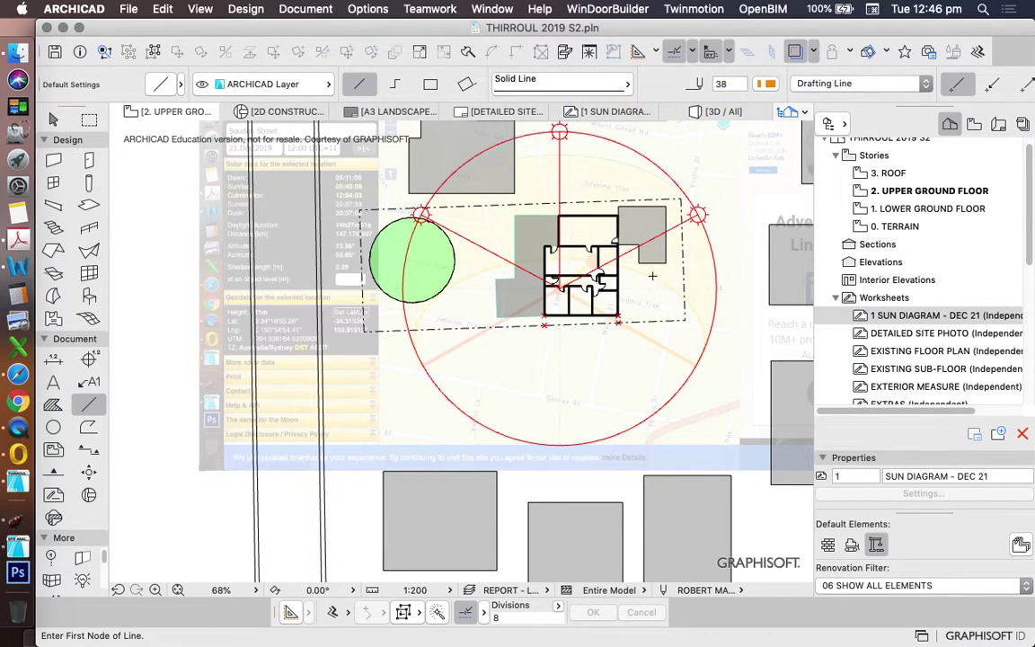
left_click(768, 86)
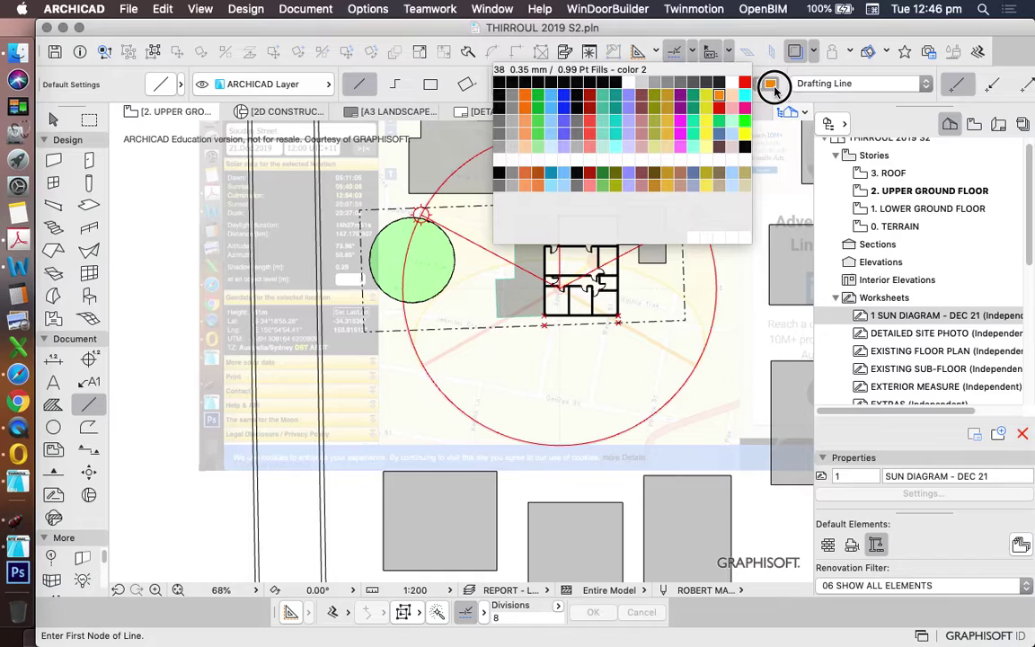
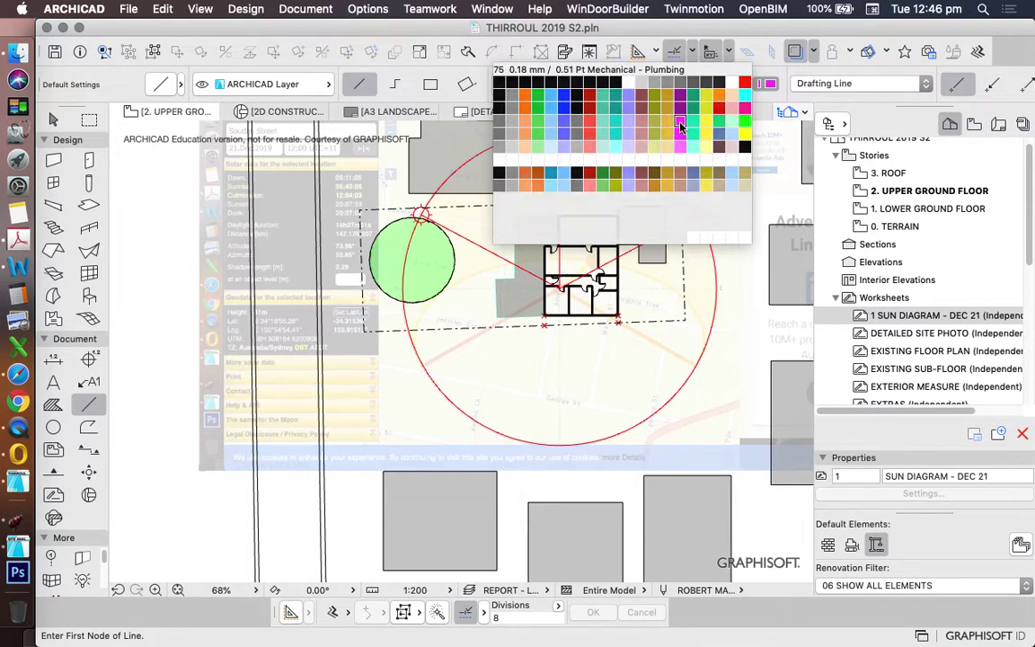
left_click(745, 112)
Step: Trace the December sunrise and sunset rays from the house centre to the circle's south-east and south-west points
scroll(654, 343, "up", 5)
left_click(417, 211)
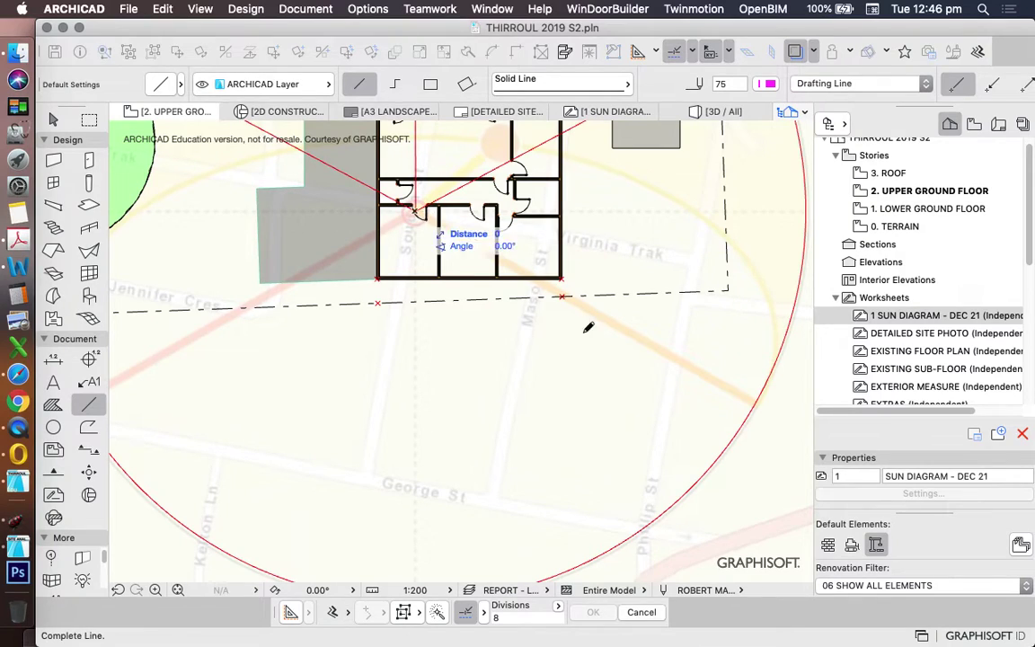
left_click(762, 395)
scroll(762, 395, "down", 5)
scroll(600, 268, "up", 4)
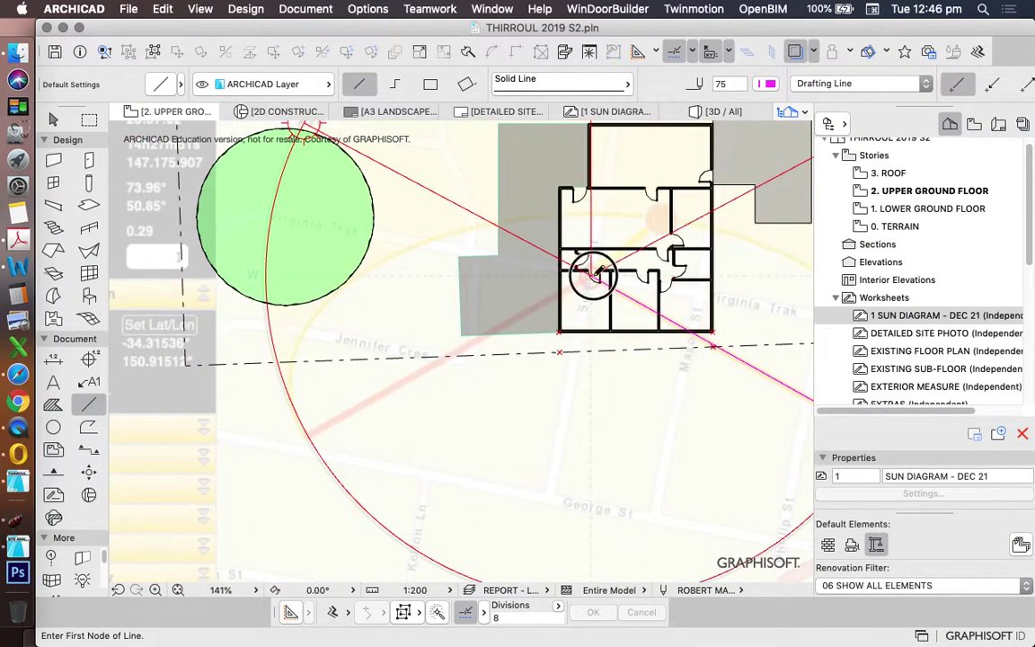
left_click(593, 273)
scroll(310, 432, "up", 3)
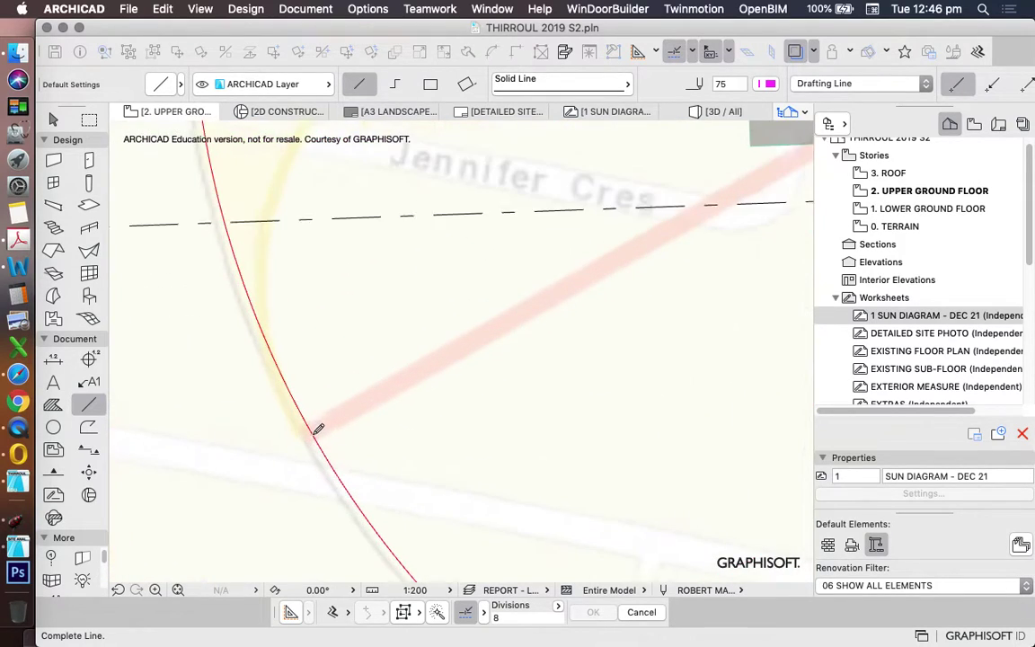
left_click(297, 397)
scroll(303, 377, "down", 6)
scroll(304, 377, "down", 1)
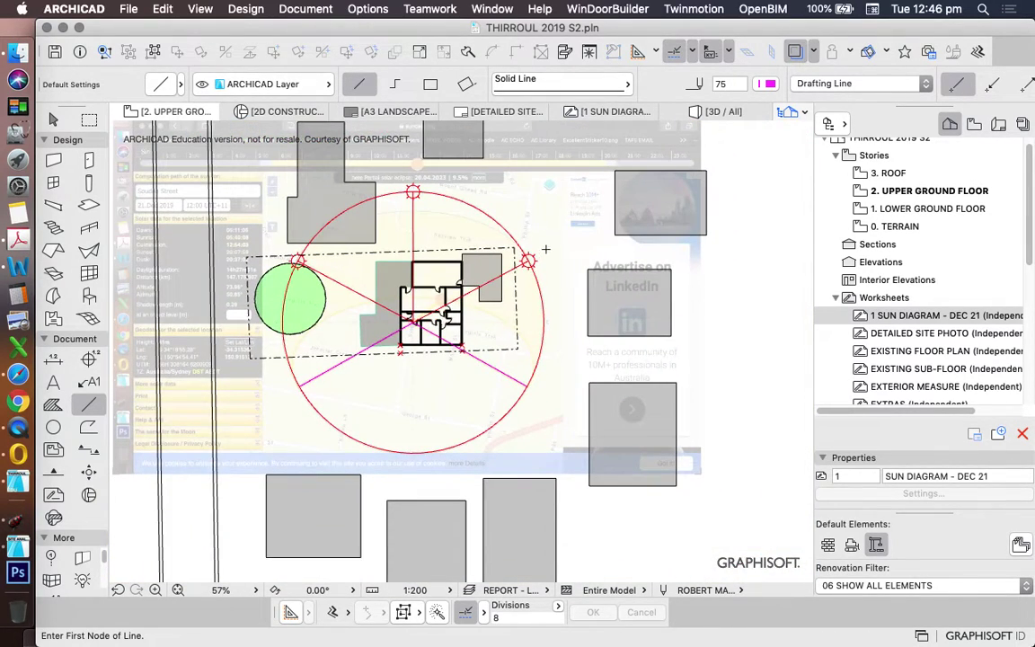
Step: Copy the red sun symbol from the north-east June ray to the outer end of the south-east December ray
key("Escape")
scroll(539, 258, "up", 6)
left_click(542, 256)
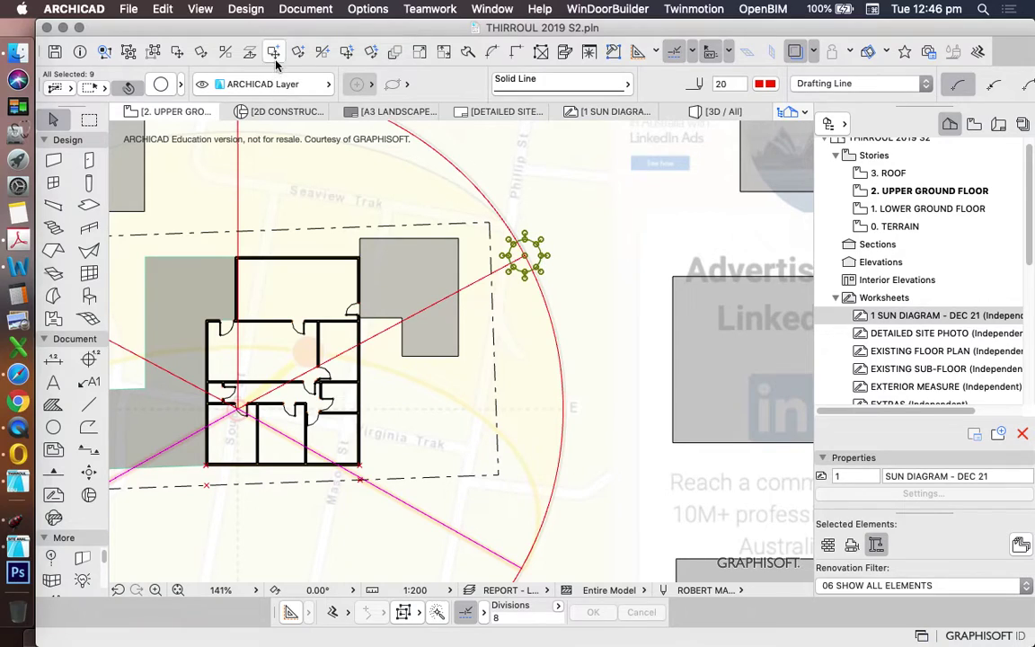
left_click(274, 54)
left_click(525, 256)
scroll(536, 202, "down", 6)
scroll(536, 431, "up", 5)
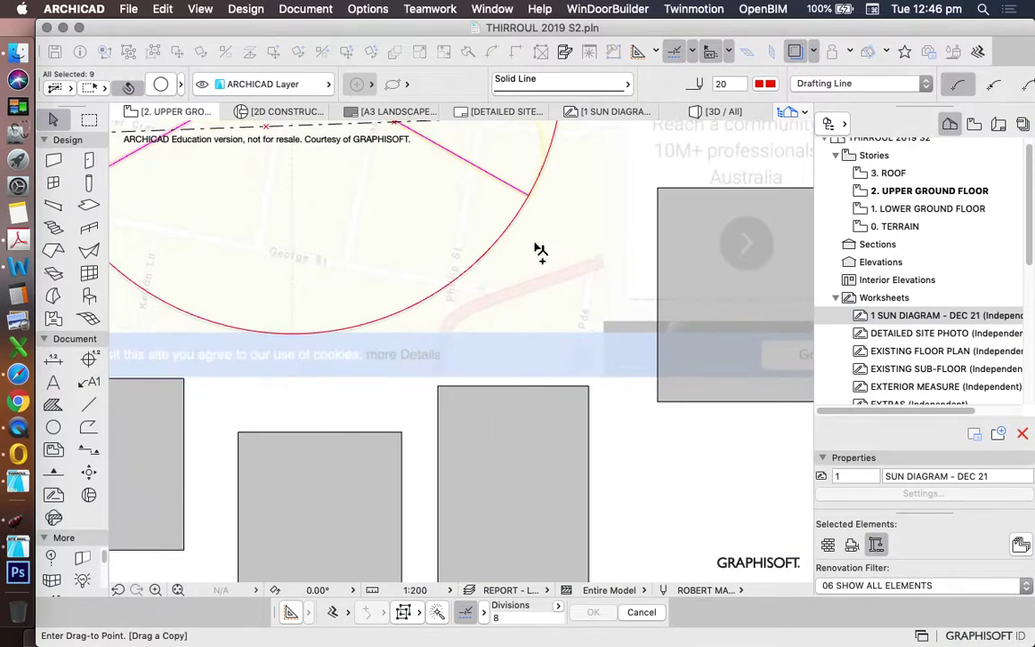
left_click(529, 195)
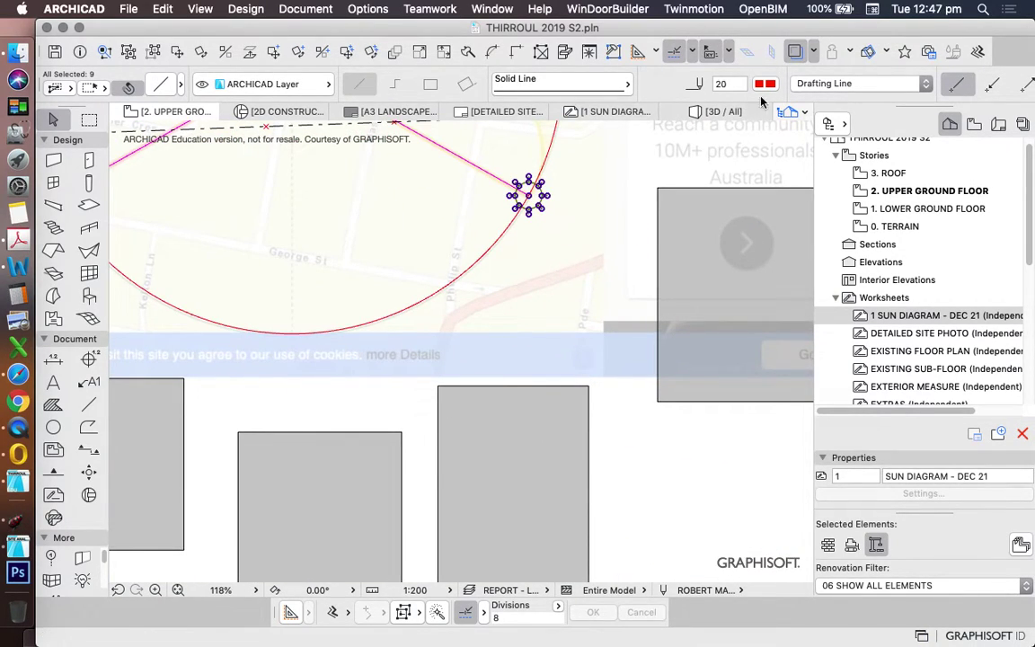
Step: Set the copied sun symbol's rays and circle to magenta pen 60
left_click(765, 84)
left_click(669, 97)
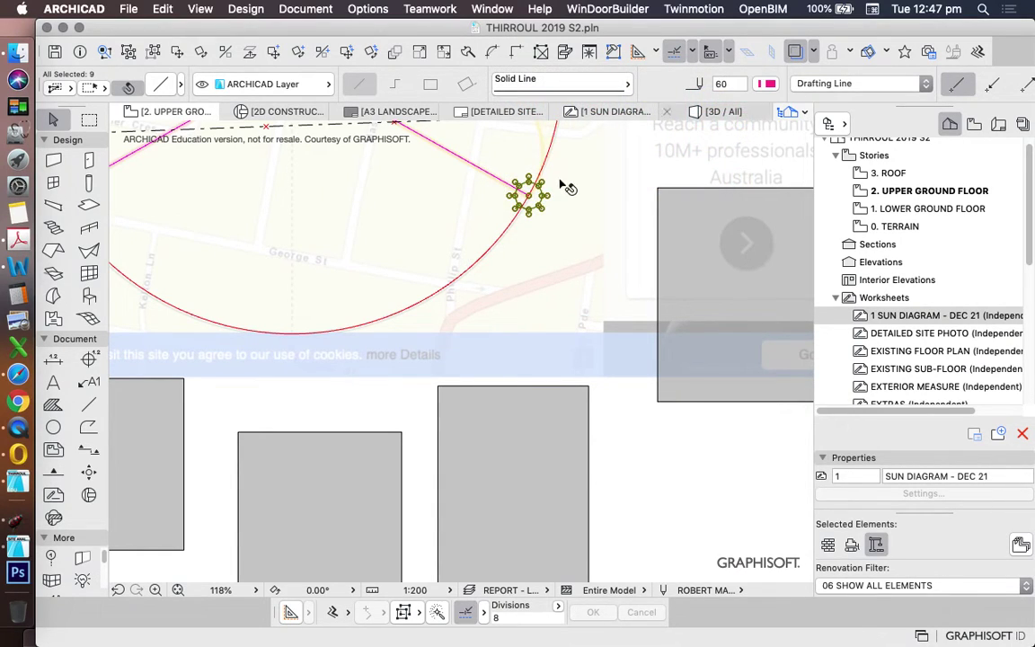
scroll(544, 190, "up", 8)
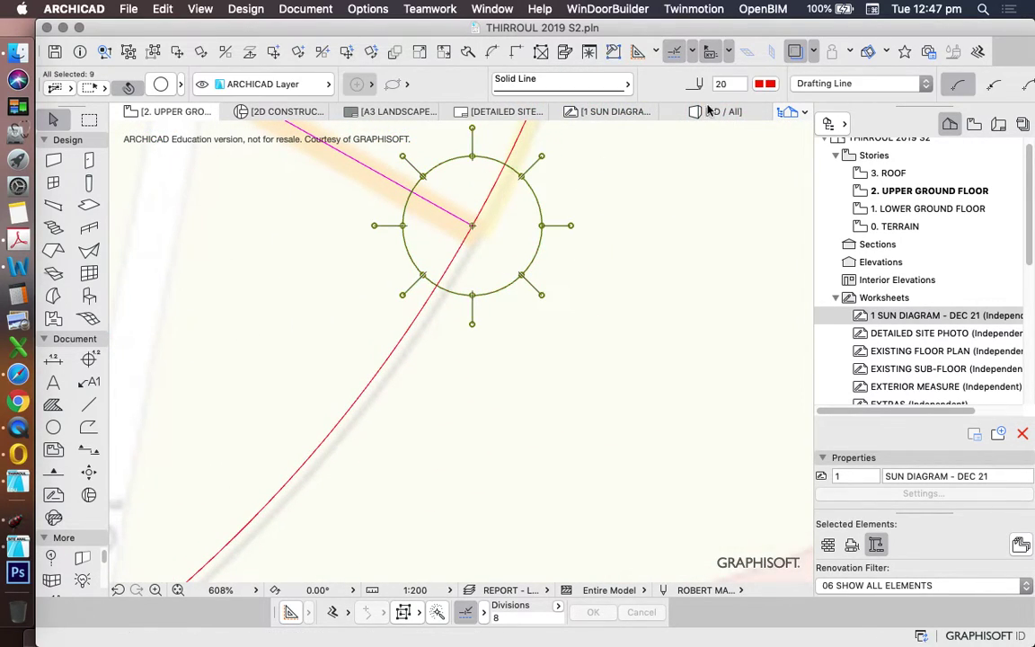
left_click(770, 84)
left_click(744, 111)
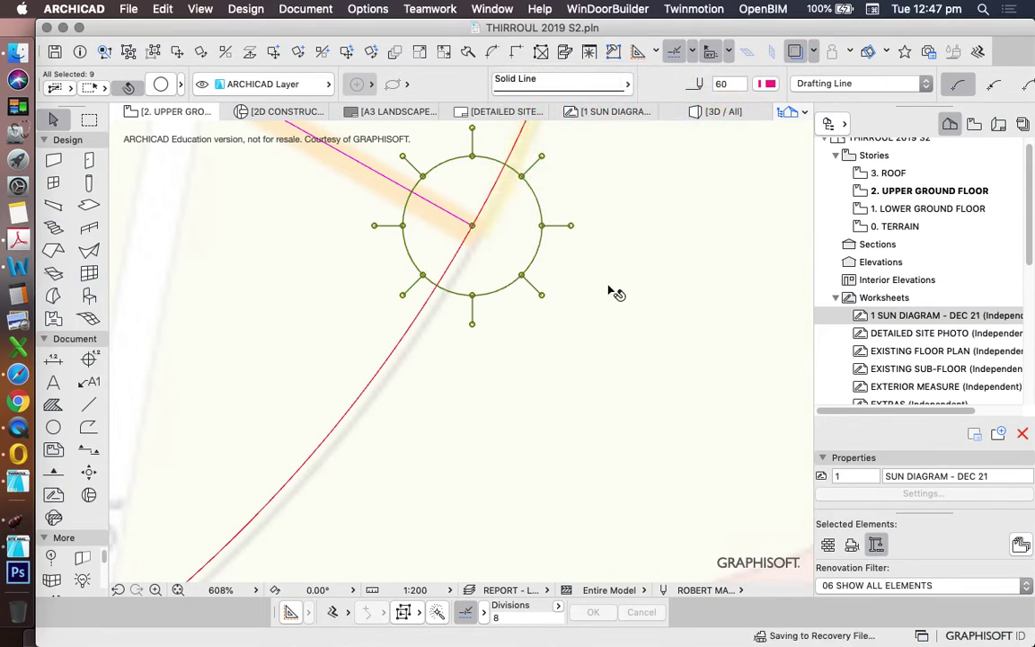
left_click(634, 311)
scroll(634, 311, "down", 7)
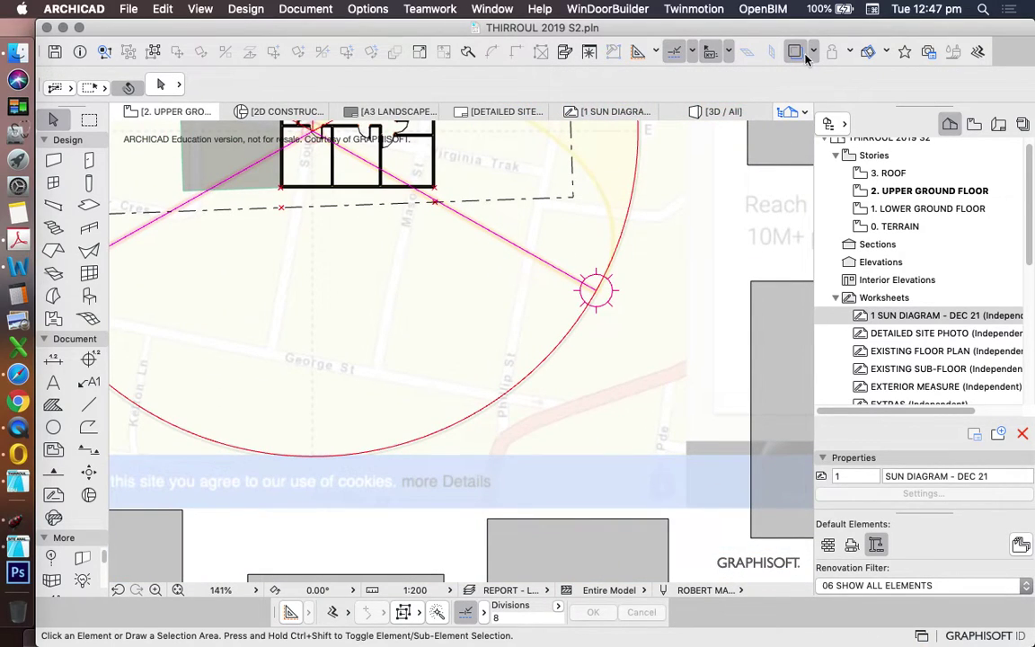
Step: Turn off the trace reference and set the south-east sun symbol's circle and rays to magenta pen 75
scroll(591, 280, "up", 5)
left_click(593, 267)
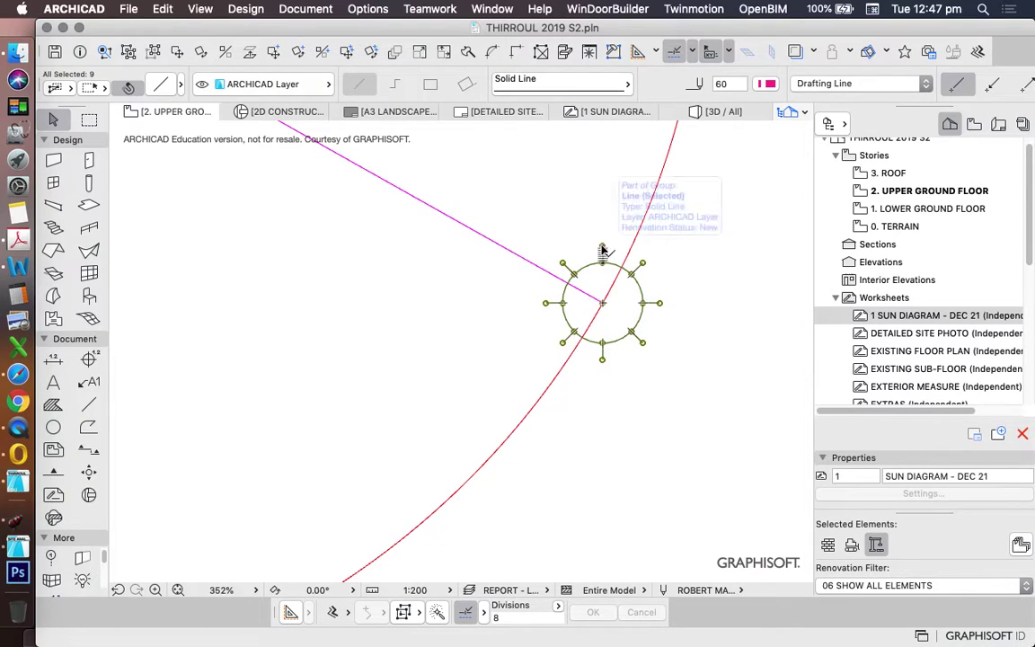
left_click(766, 84)
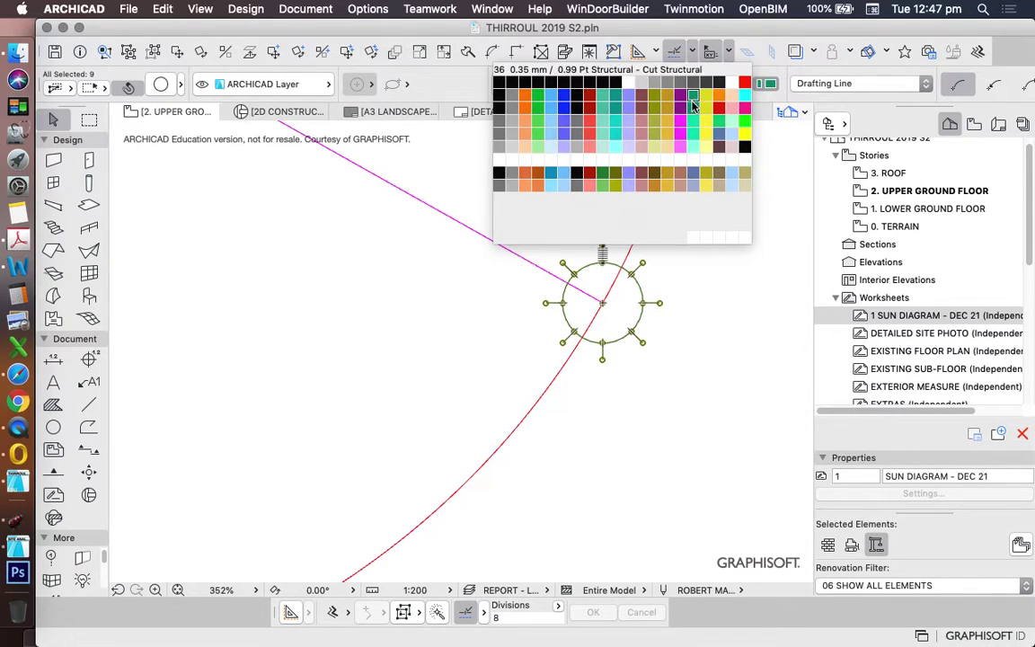
left_click(719, 108)
key("Escape")
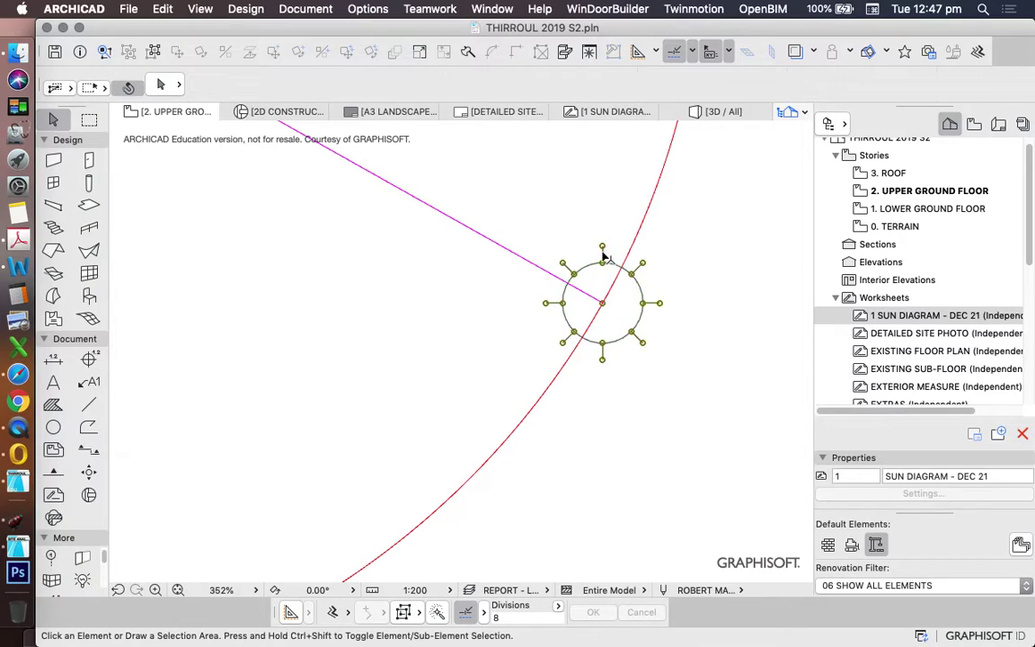
left_click(766, 83)
left_click(680, 126)
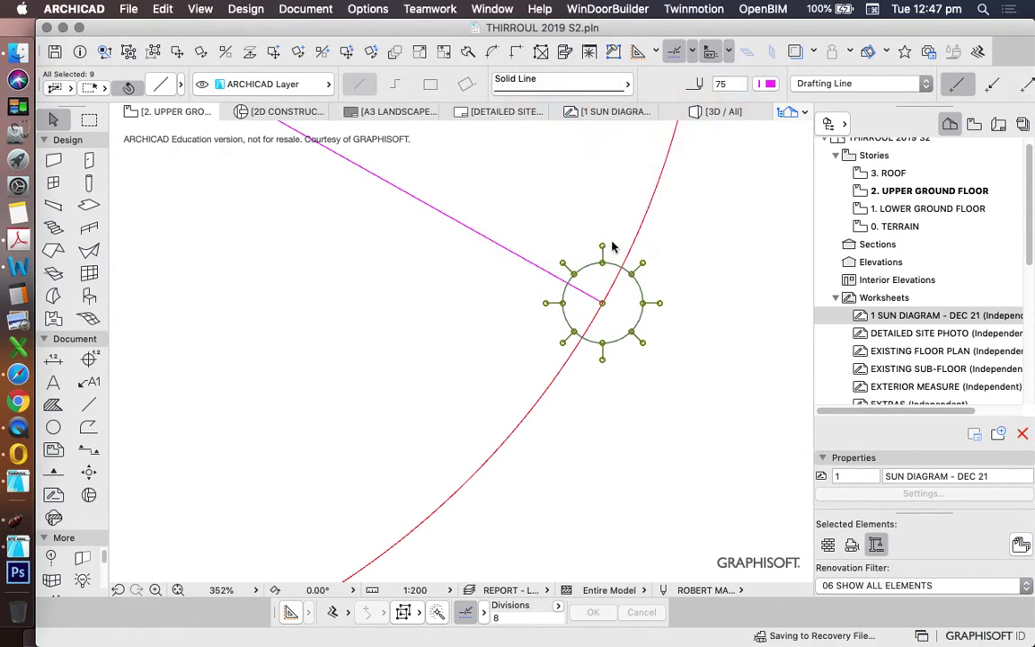
key("Escape")
Step: Drag a copy of the magenta sun symbol from its centre to the outer end of the south-west December ray
left_click(610, 266)
right_click(579, 191)
key("Escape")
right_click(577, 208)
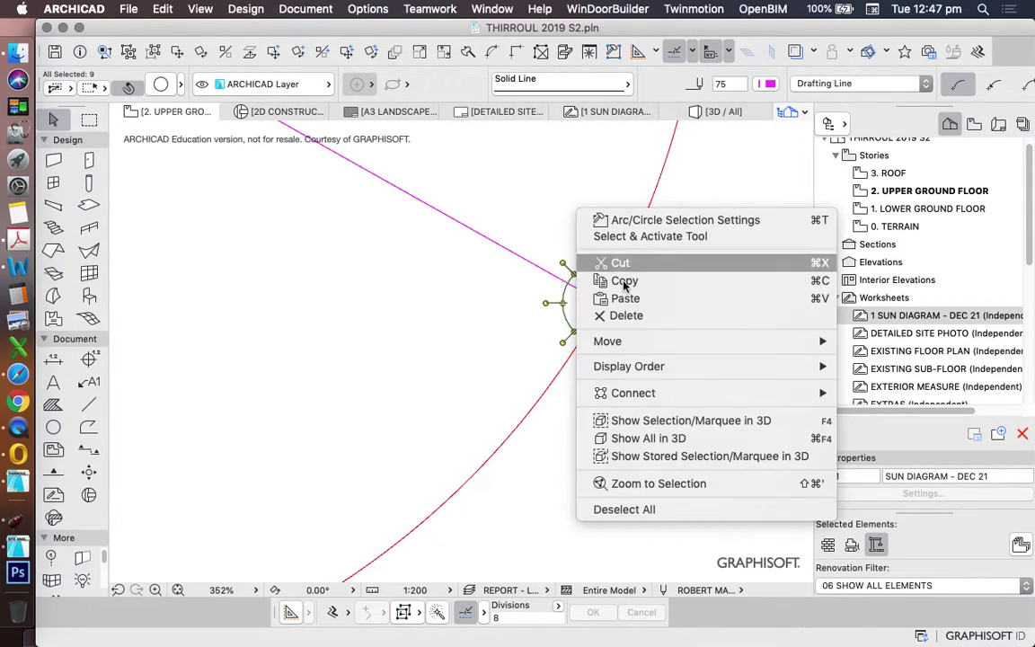
mouse_move(643, 341)
left_click(922, 422)
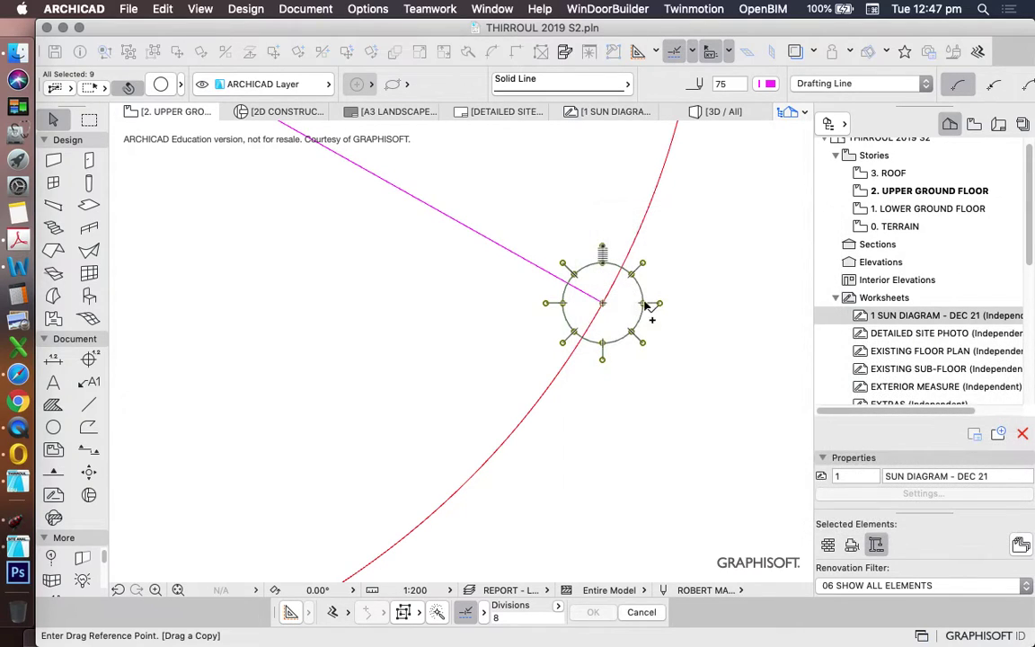
left_click(605, 309)
scroll(674, 284, "down", 5)
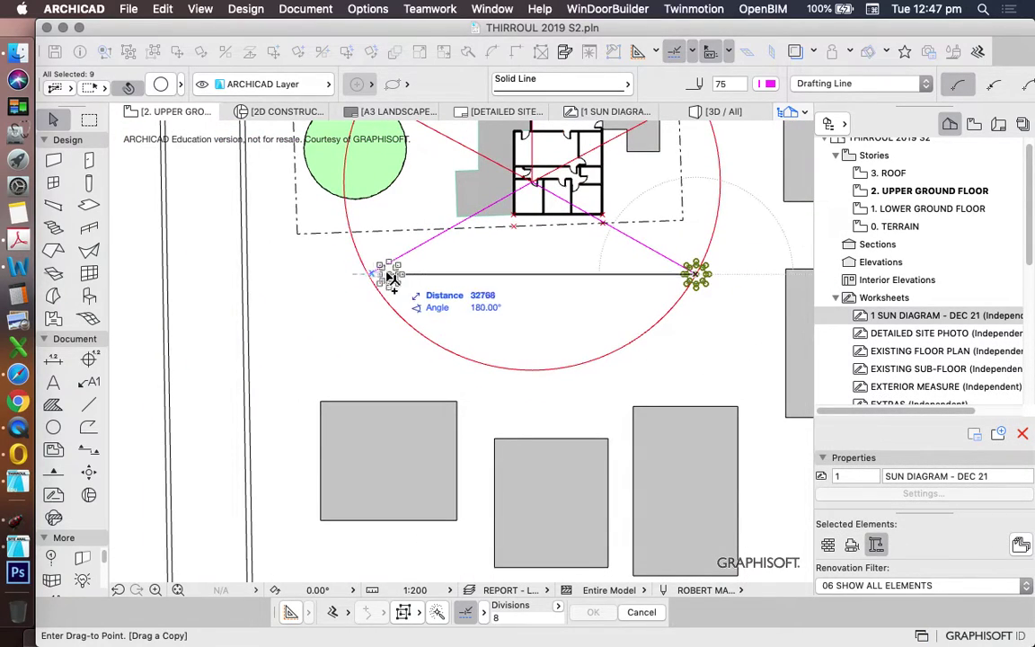
left_click(374, 275)
scroll(493, 358, "down", 5)
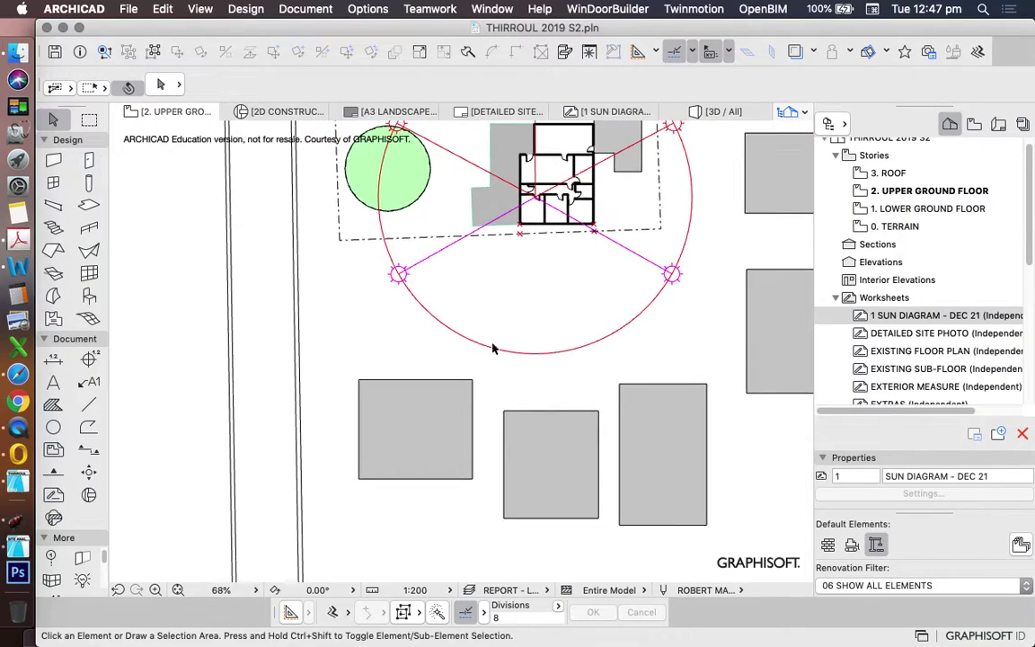
Step: Split the red sun path circle along the north-east June ray
scroll(494, 332, "up", 5)
left_click(474, 52)
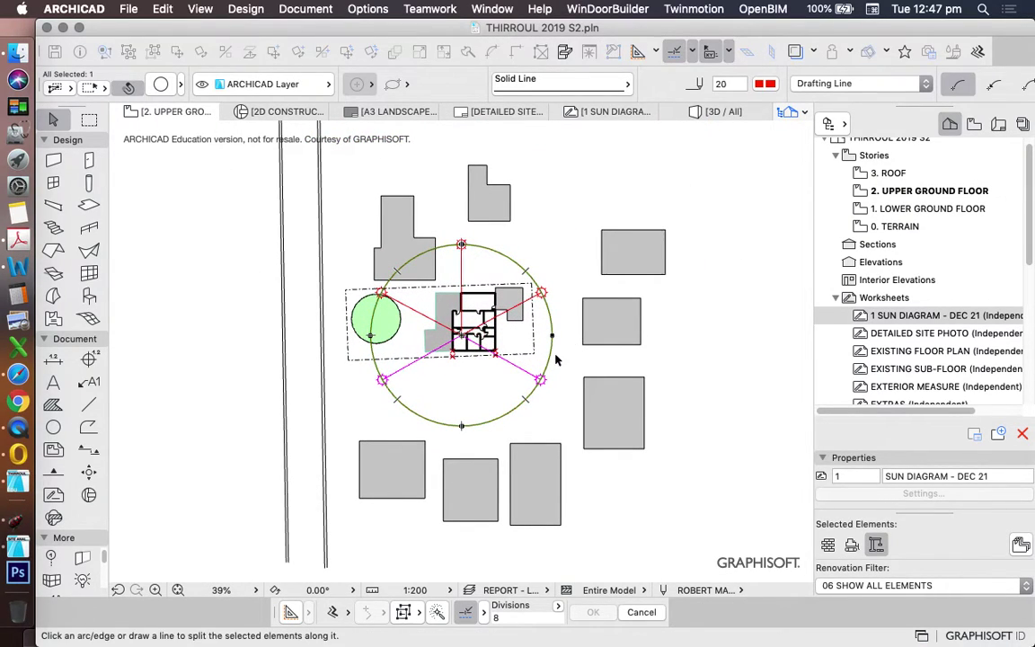
scroll(504, 318, "up", 5)
left_click(541, 287)
left_click(545, 331)
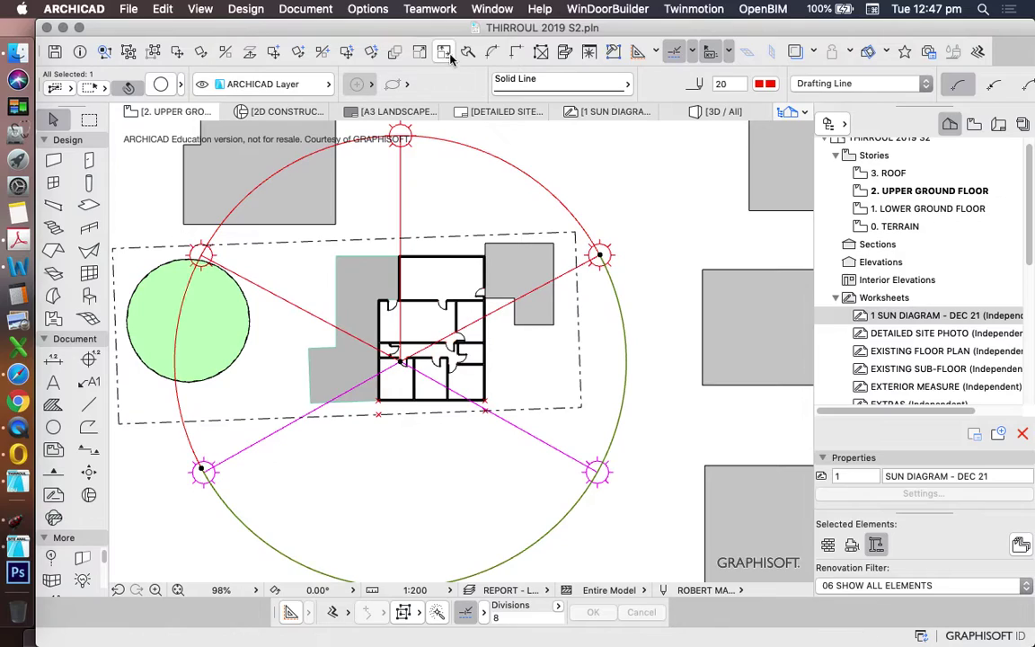
Step: Try to split the selected southern arc in line with the north-west June ray
left_click(468, 52)
left_click(250, 337)
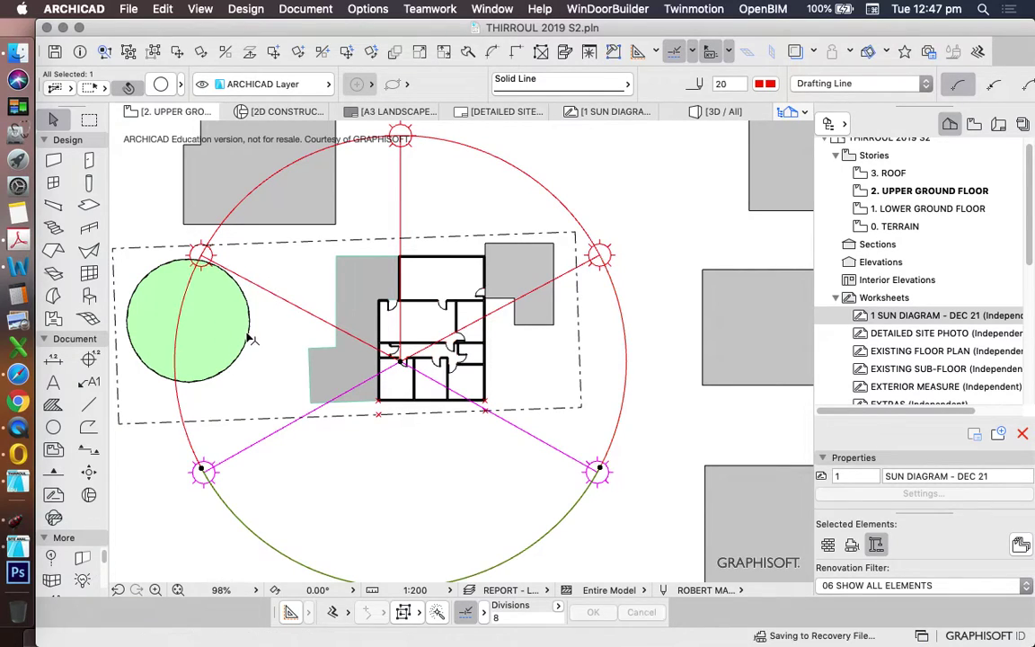
key("super+z")
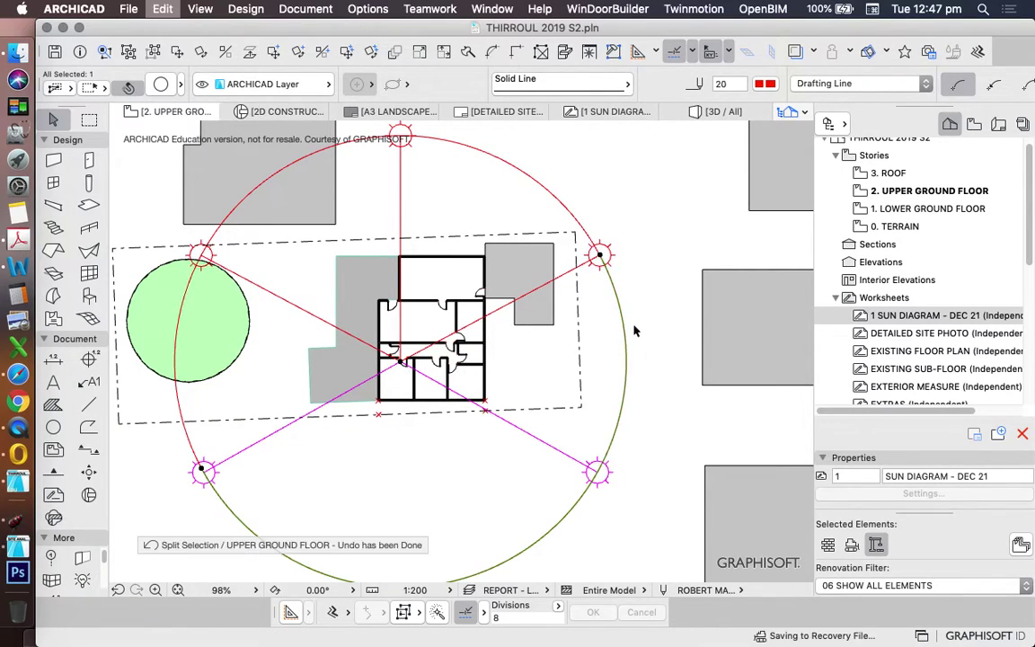
key("Escape")
Step: Split the northern arc of the sun path along the north-west June ray
left_click(177, 327)
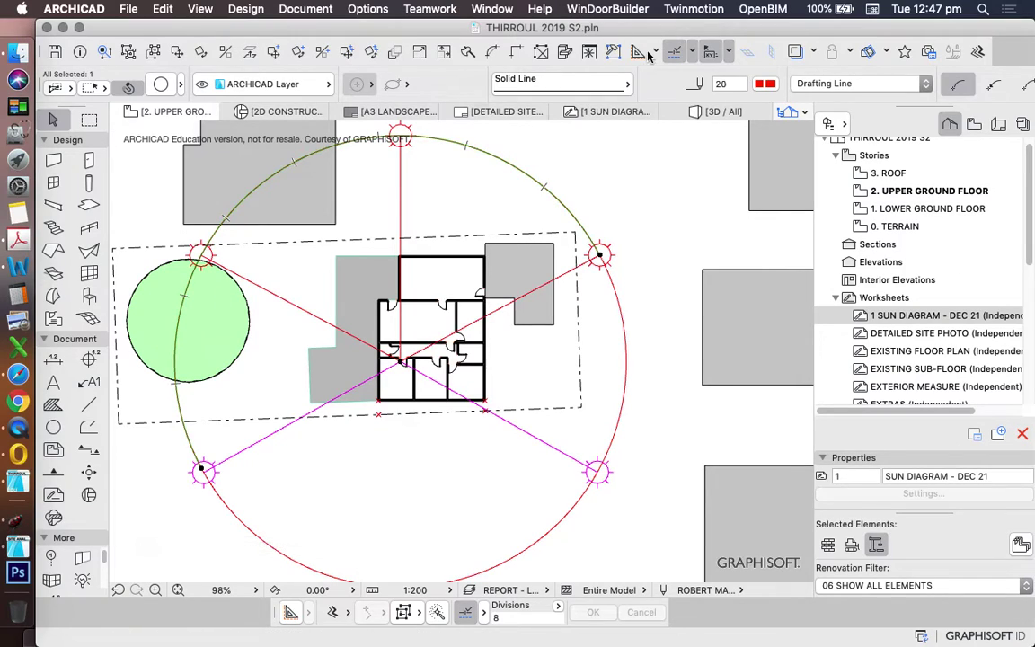
left_click(465, 52)
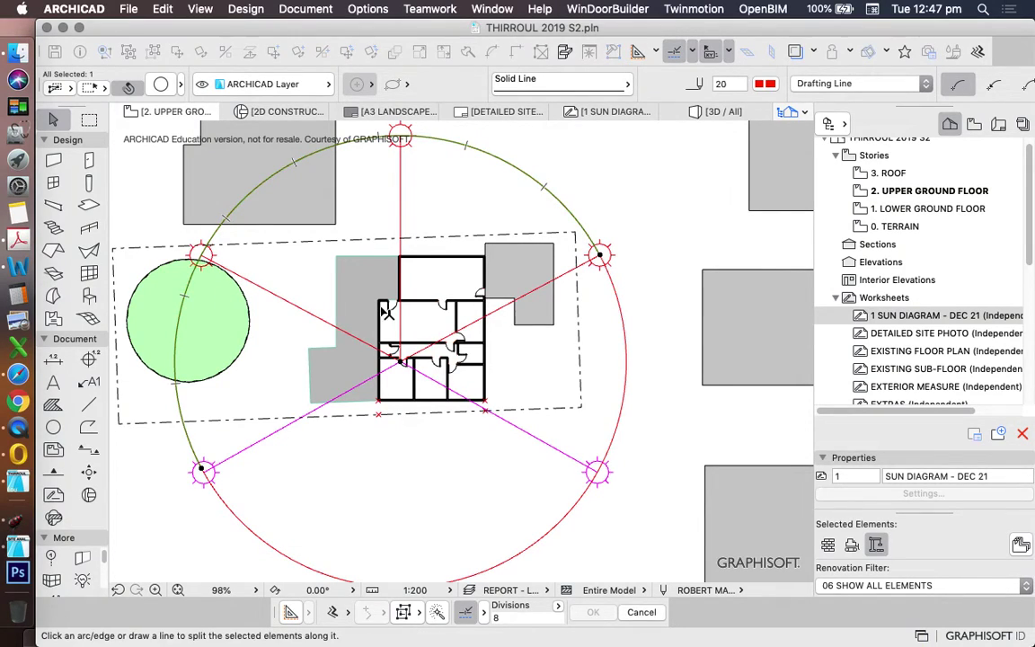
left_click(295, 307)
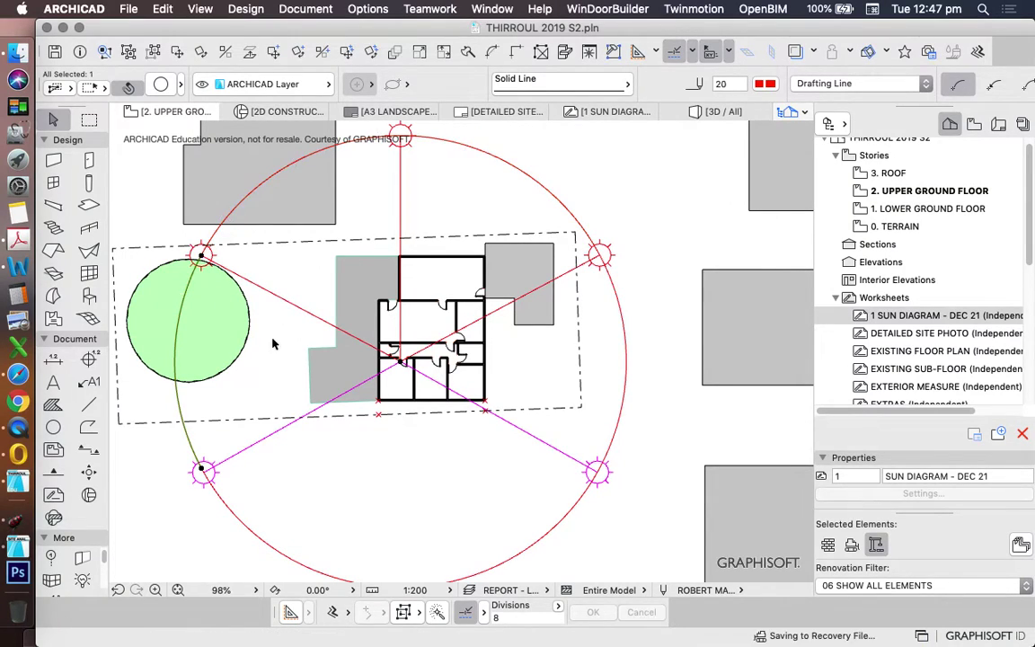
Step: Split the southern arc of the sun path along the south-east December ray
left_click(627, 333)
left_click(477, 55)
left_click(485, 375)
left_click(539, 434)
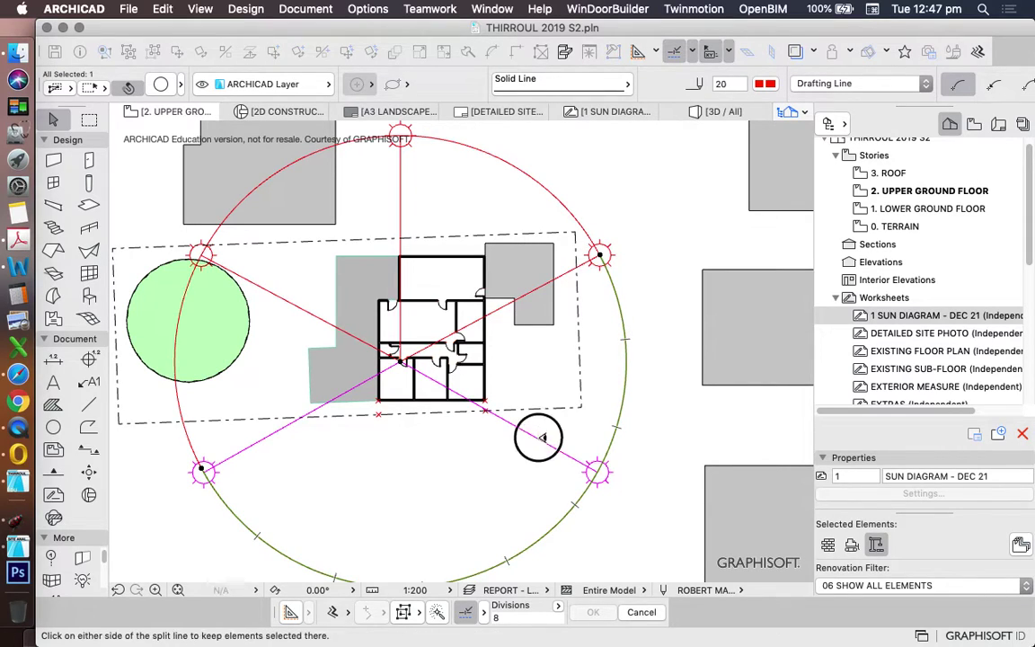
left_click(545, 422)
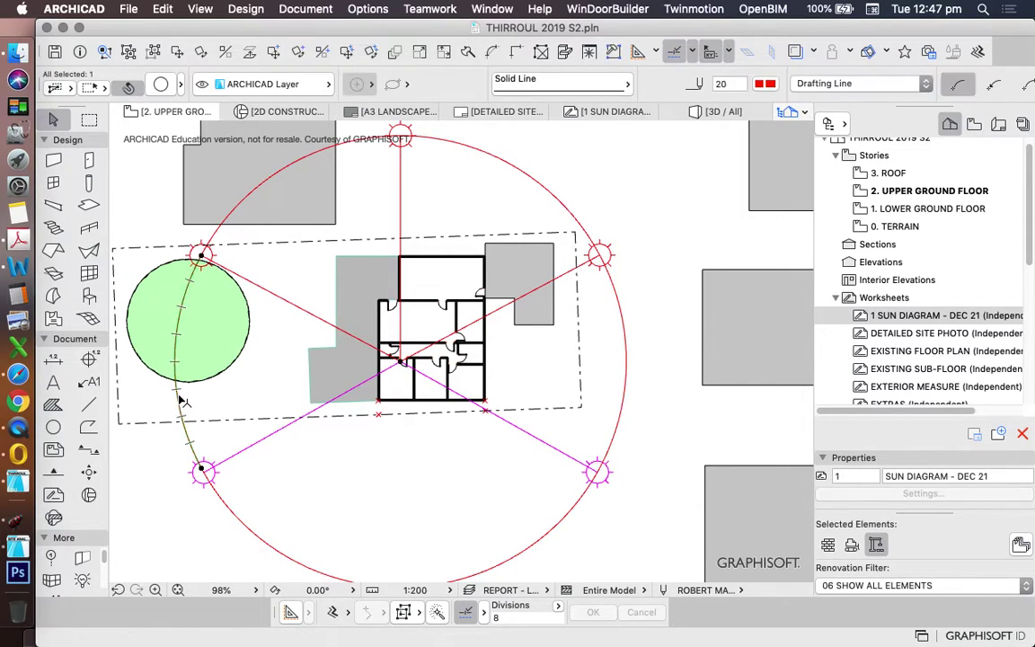
Step: Delete the southern arc of the sun path circle between the two magenta December sun symbols
scroll(209, 468, "up", 3)
left_click(205, 469)
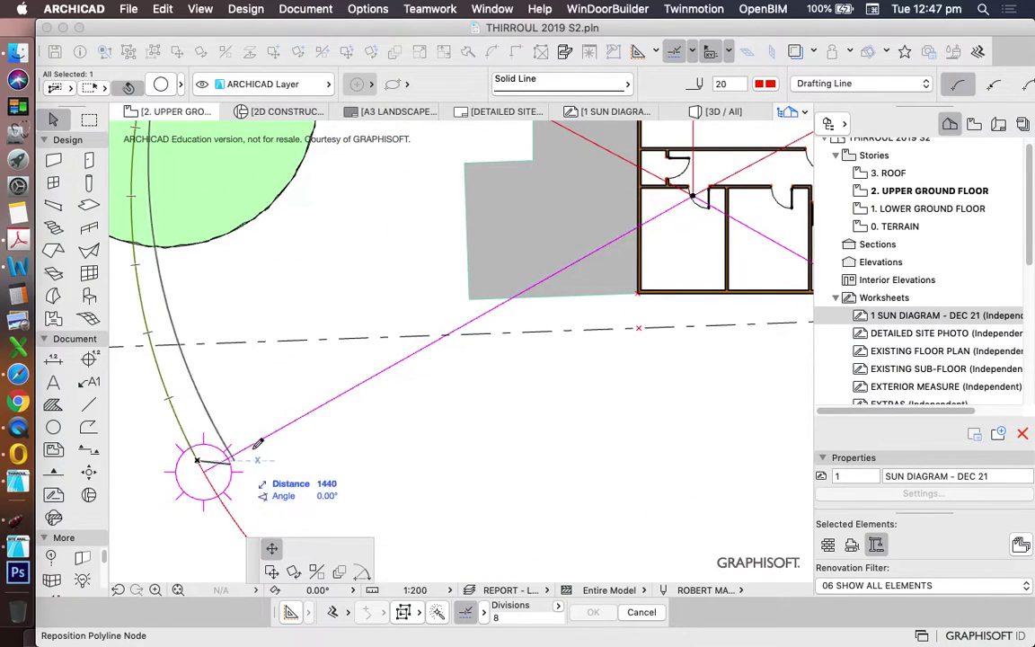
scroll(232, 415, "down", 5)
left_click(286, 443)
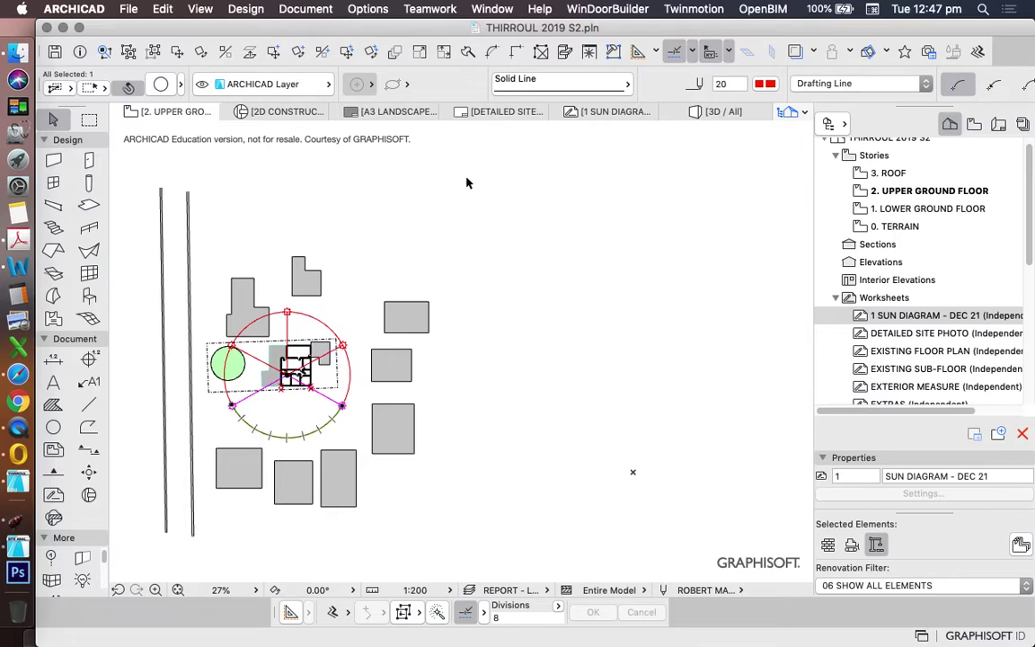
scroll(220, 367, "up", 5)
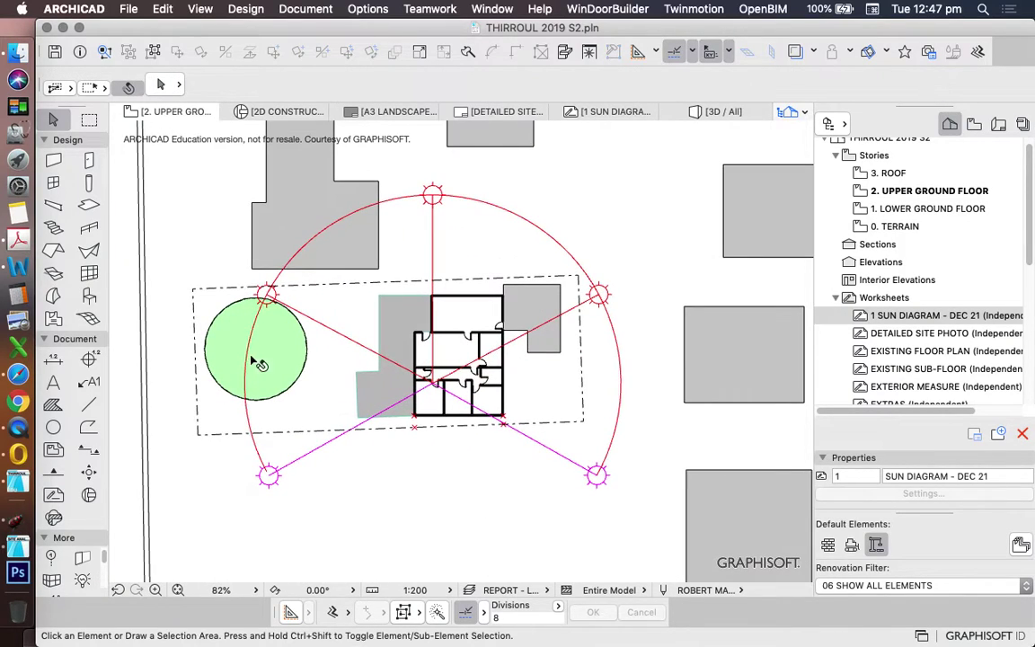
Step: Recolour the western and eastern side arcs between the June and December sun symbols to magenta
left_click(619, 355, "shift")
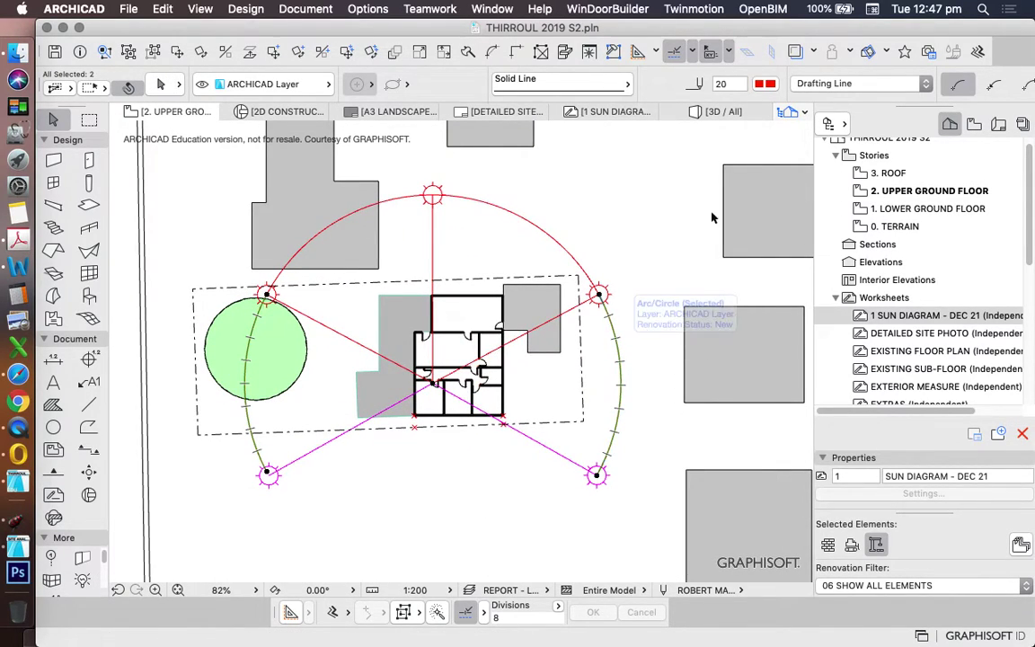
left_click(763, 84)
left_click(683, 115)
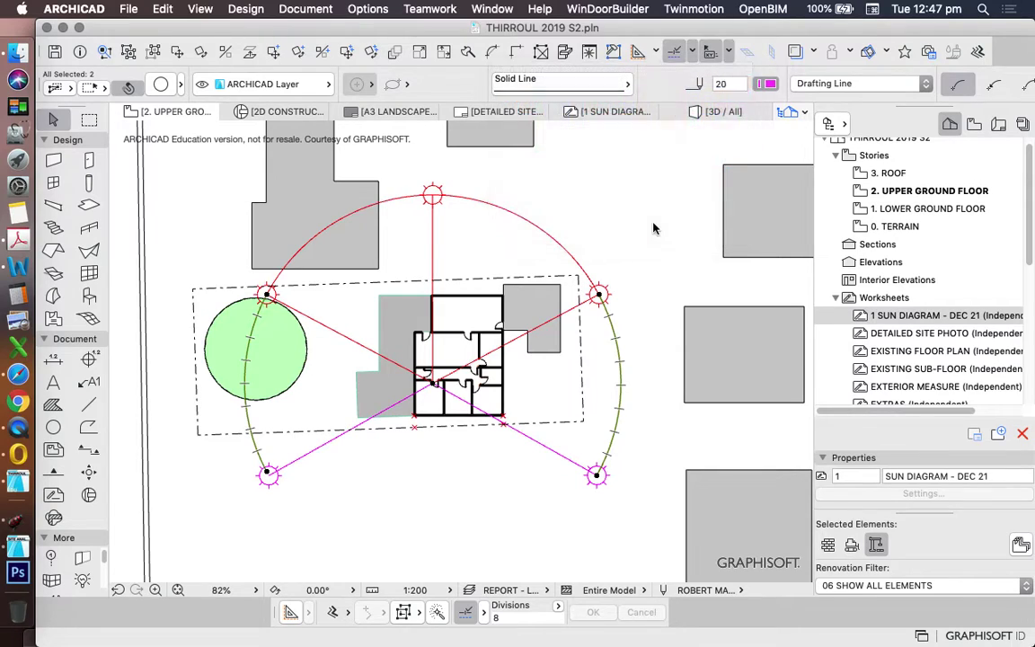
key("Escape")
scroll(640, 391, "down", 4)
scroll(647, 431, "up", 2)
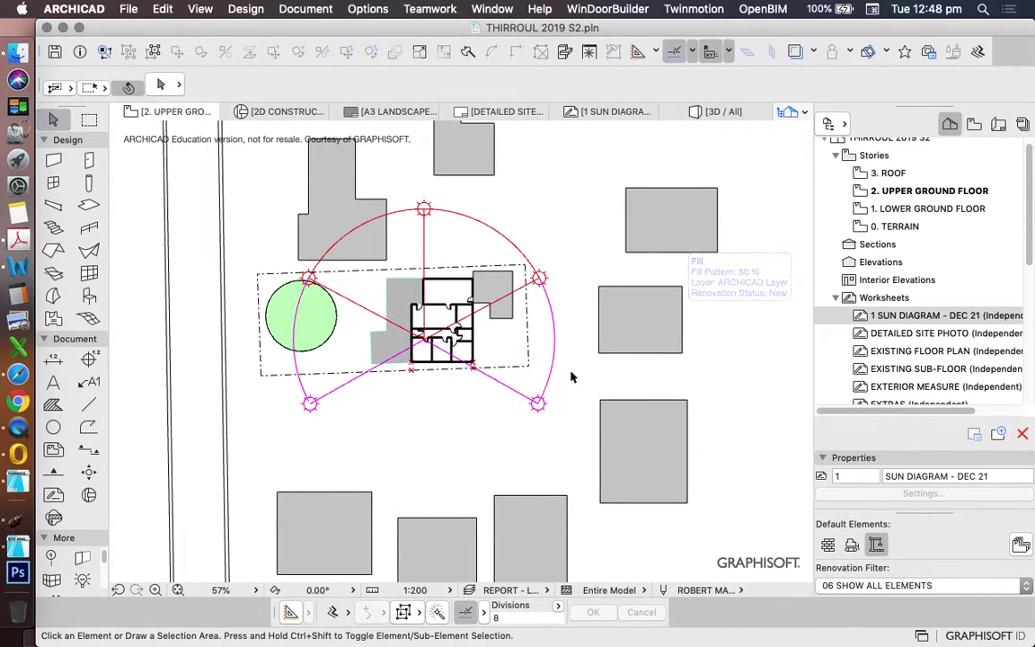
Step: Add a three-line text label reading SUN, JUN, 21 beside the northernmost red sun symbol
left_click(53, 381)
scroll(461, 184, "up", 5)
left_click(444, 166)
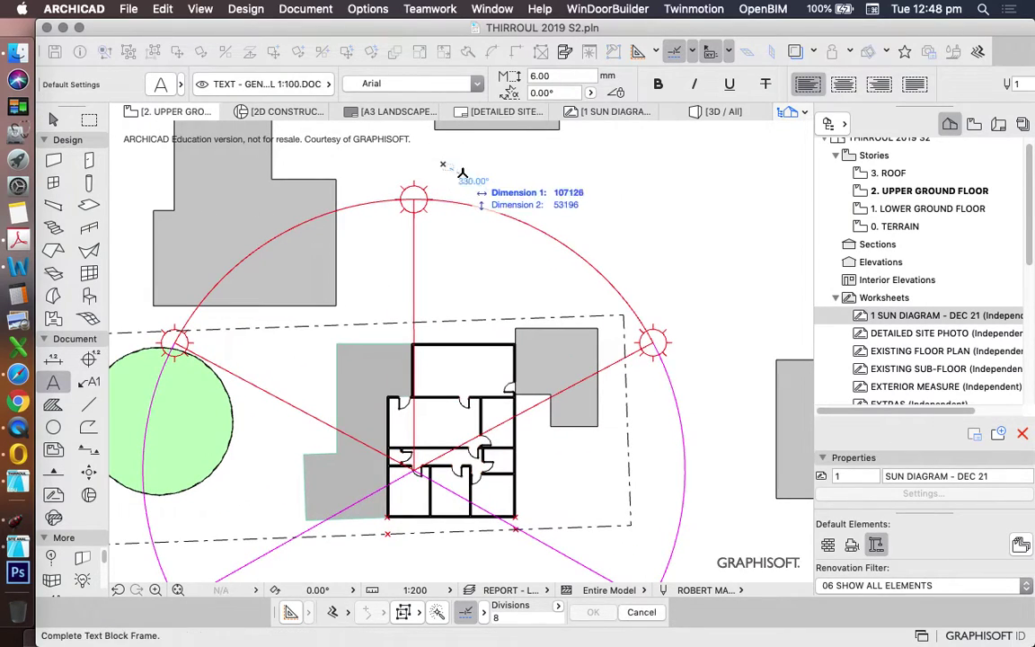
left_click(503, 196)
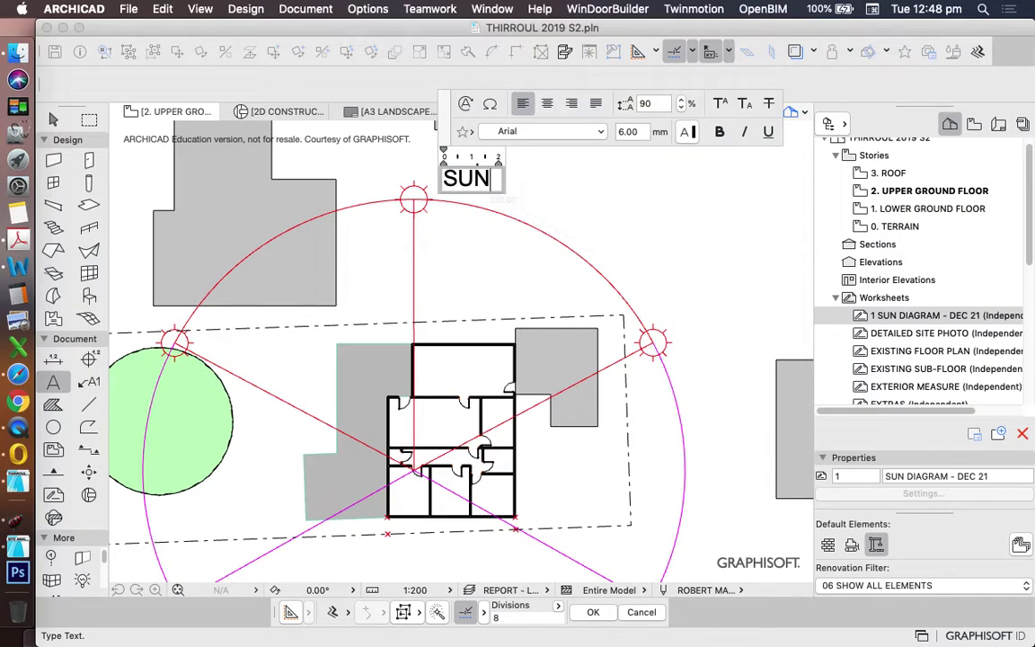
type("SUN")
key("Return")
type("JU")
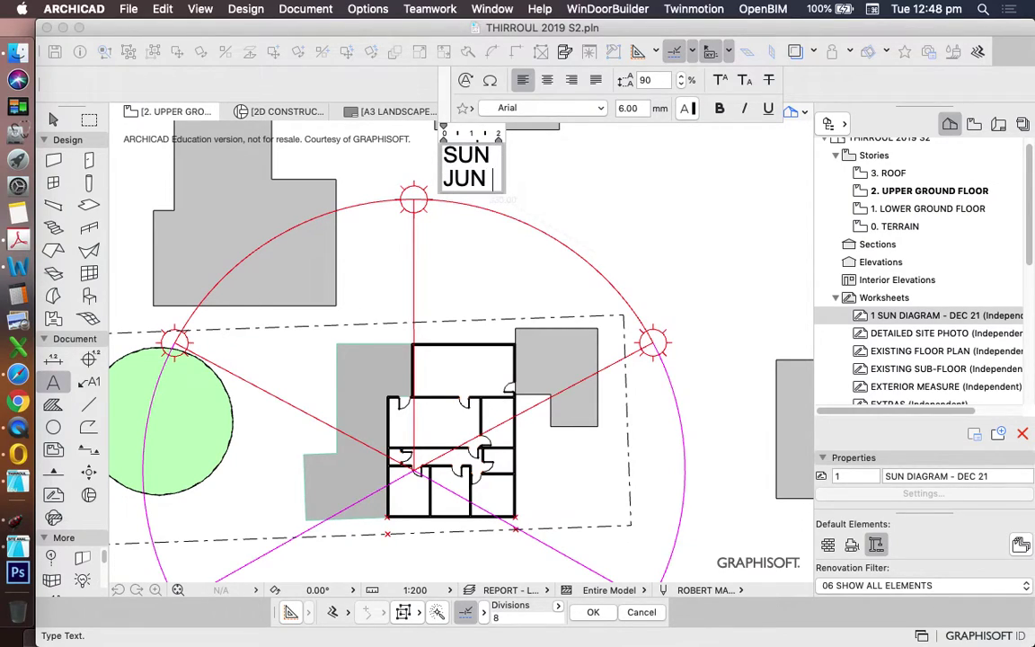
type("N")
key("Return")
type("21")
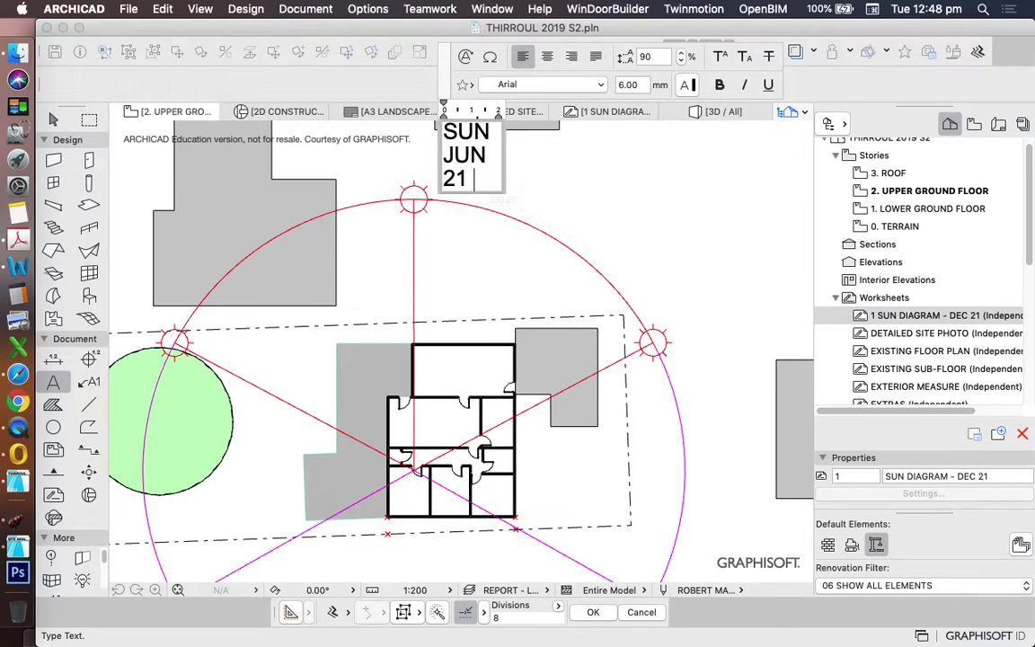
left_click(568, 196)
Step: Move the SUN JUN 21 label beside the north-east June sun symbol
key("w")
left_click_drag(470, 166, 586, 202)
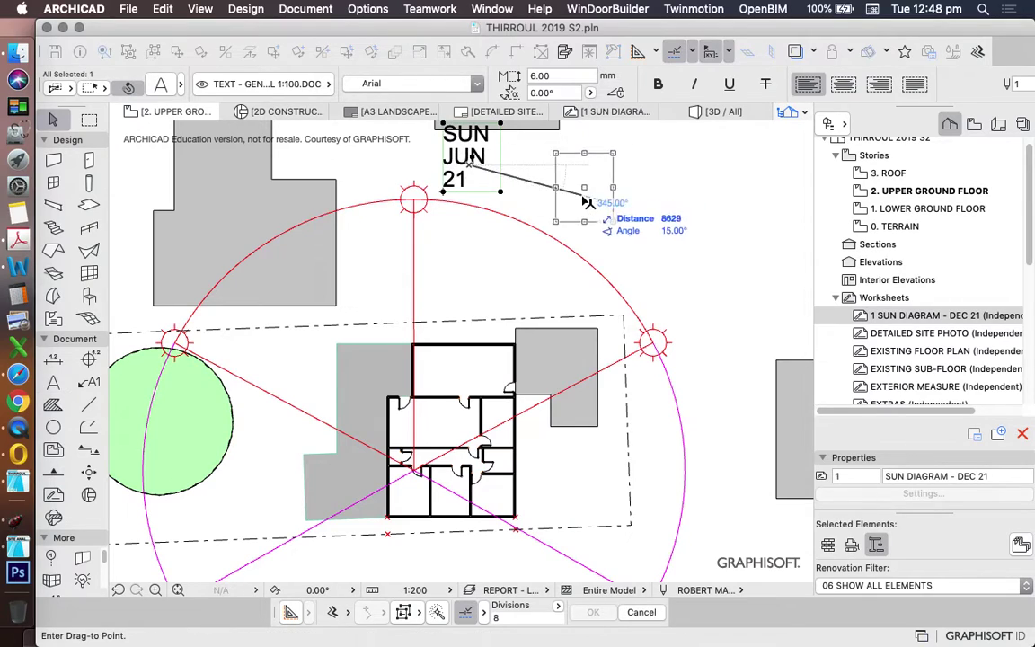
scroll(584, 200, "down", 6)
scroll(601, 270, "up", 4)
left_click(637, 208)
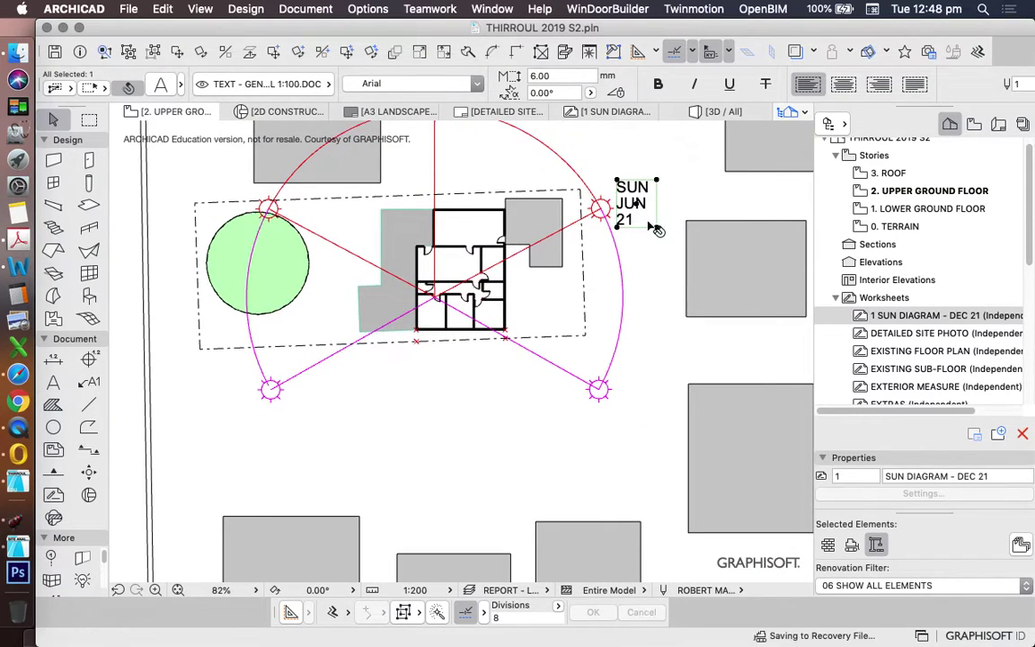
scroll(657, 222, "up", 3)
left_click(631, 248)
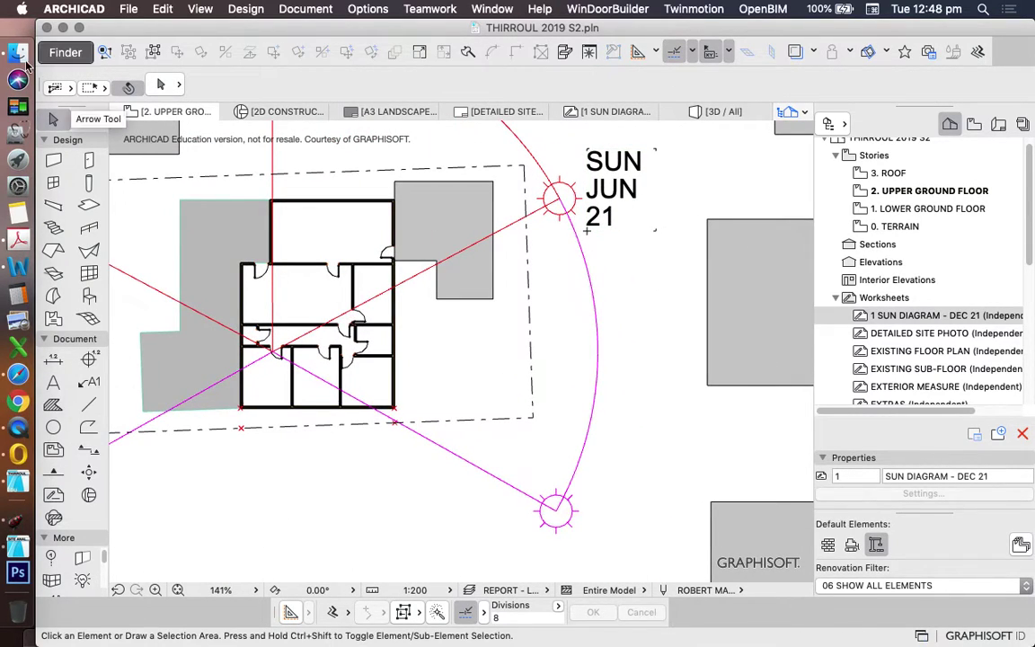
Step: Open the SUN DIAGRAM - JUN 21 worksheet and read the sunrise and sunset times in its solar data
scroll(858, 324, "down", 5)
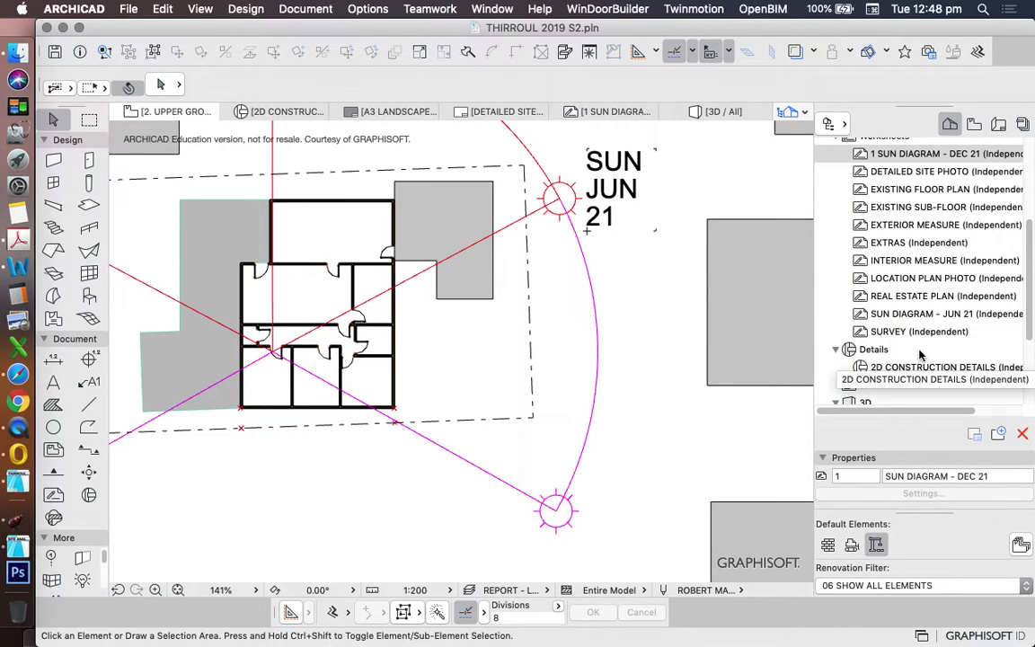
double_click(935, 313)
scroll(433, 342, "up", 10)
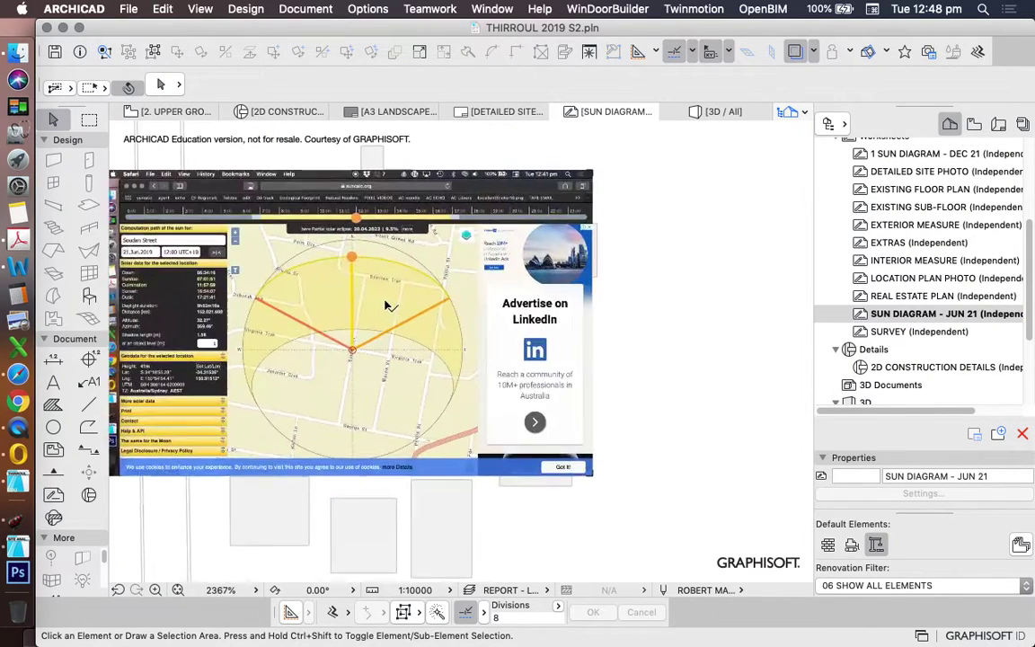
scroll(566, 307, "down", 3)
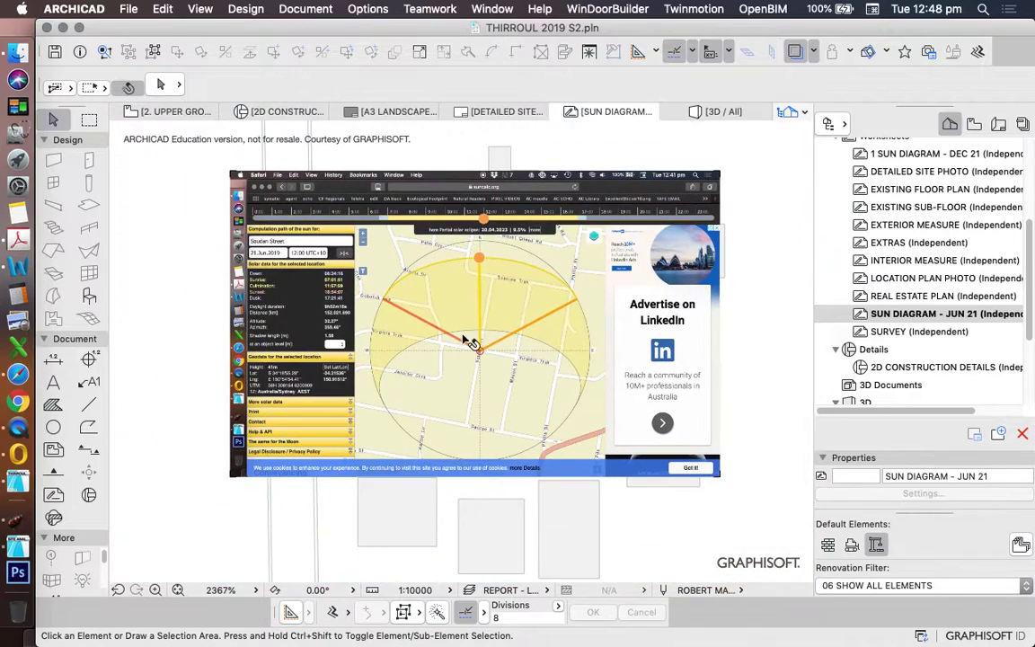
scroll(464, 340, "up", 5)
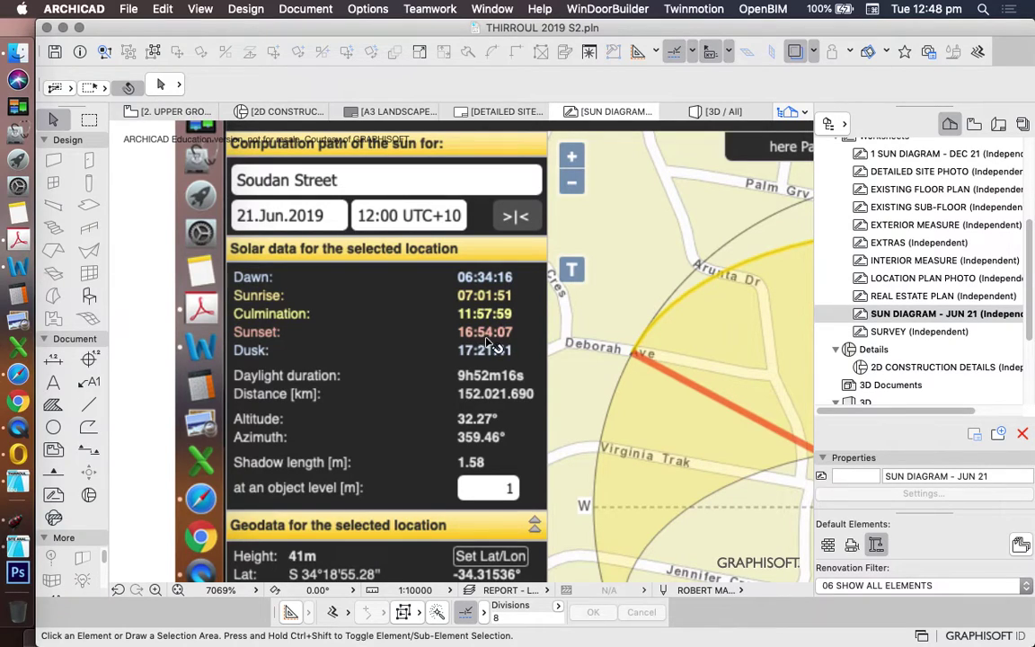
scroll(478, 340, "down", 4)
scroll(916, 270, "up", 5)
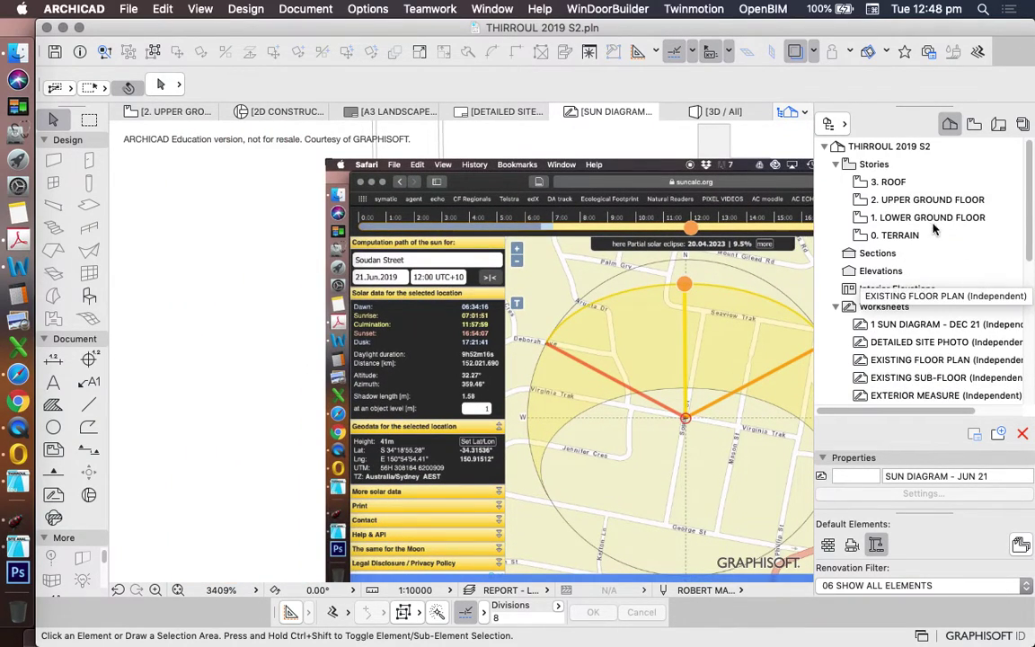
Step: On the Upper Ground Floor plan, add a line reading 7:01 to the north-east June label and set its text height to 4 mm
left_click(912, 200)
scroll(647, 213, "up", 5)
double_click(605, 271)
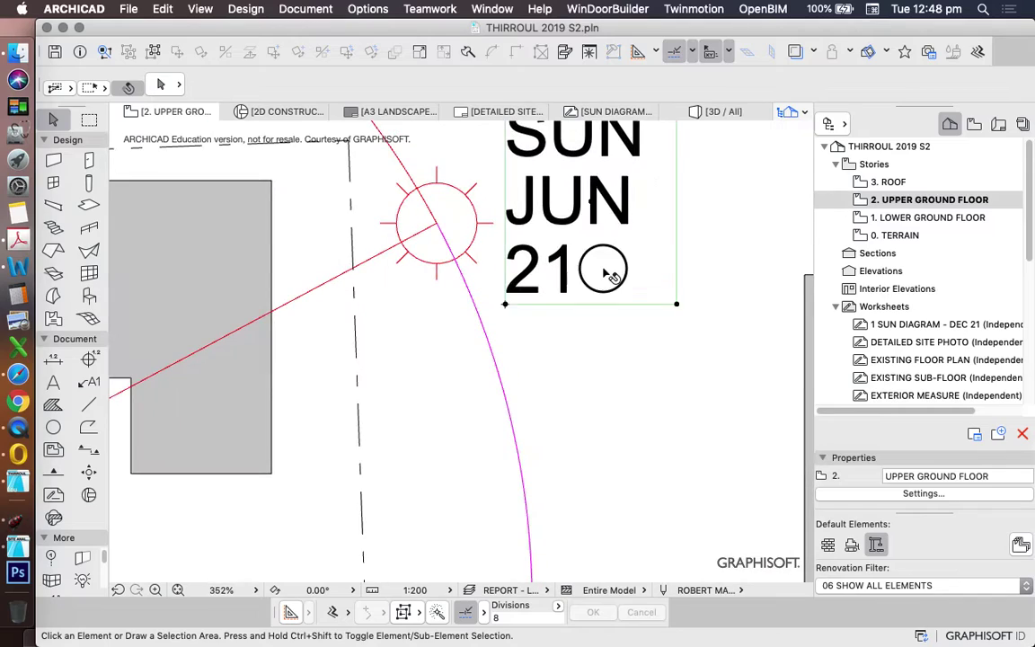
key("Return")
type("7:01")
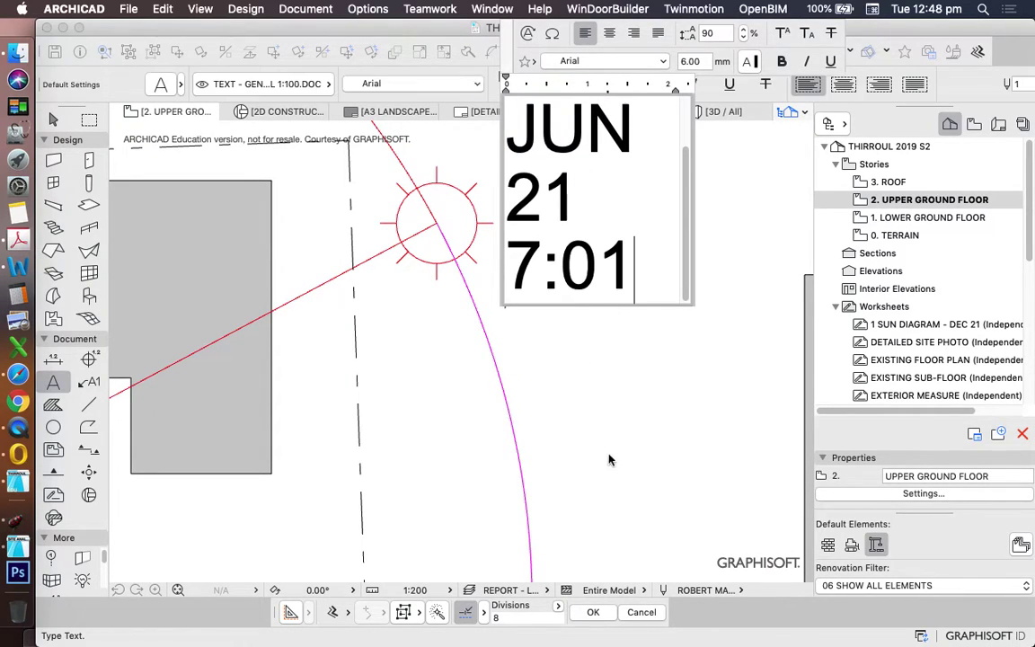
left_click(606, 324)
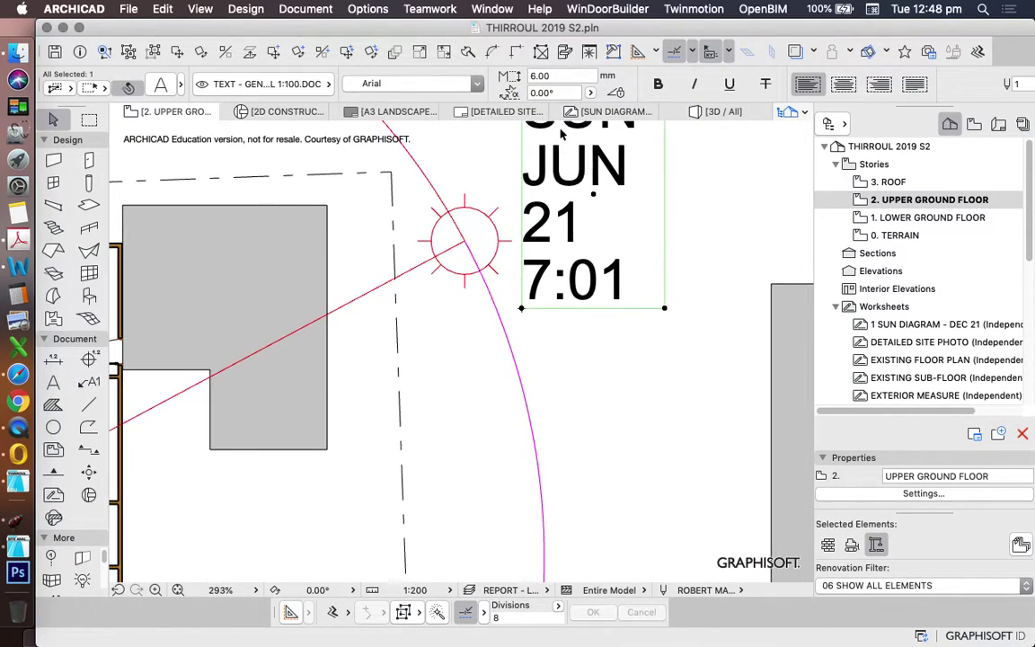
scroll(539, 207, "down", 5)
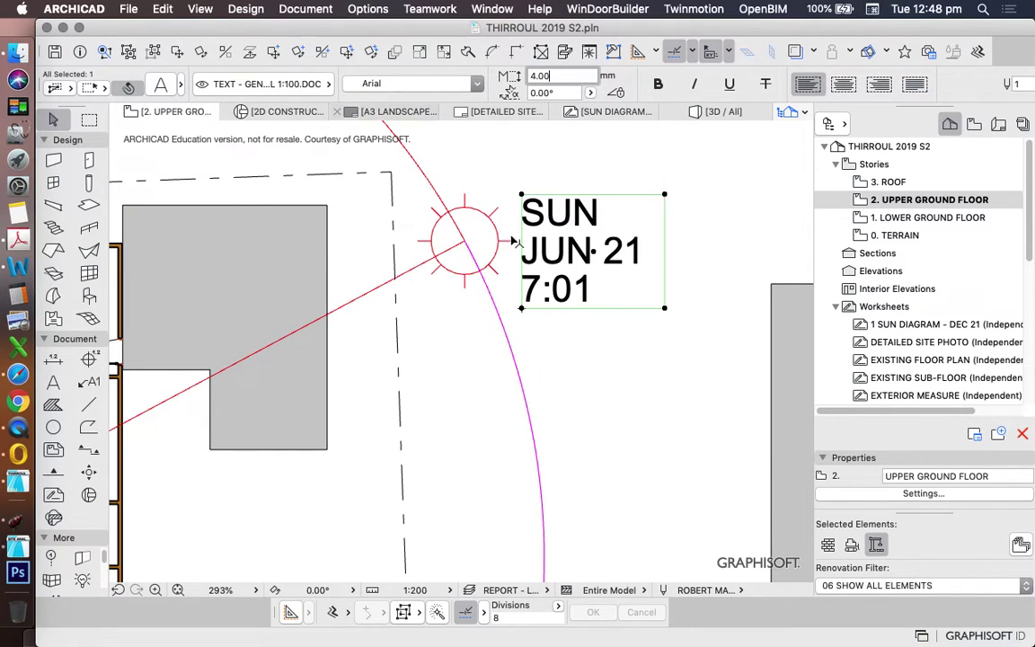
key("Escape")
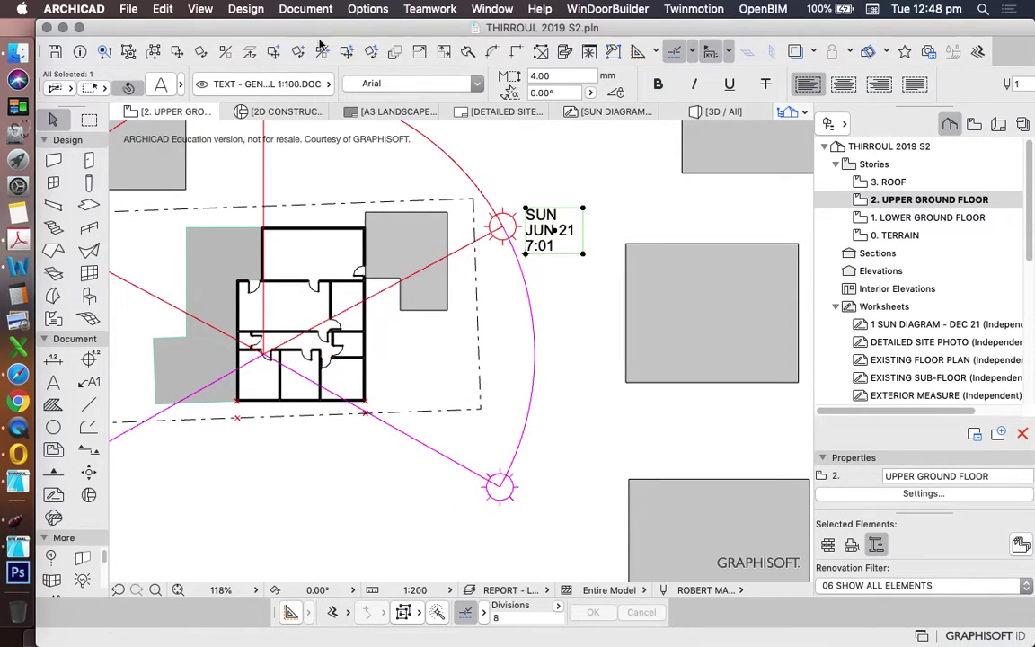
Step: Copy the 7:01 June label to the upper-left side of the north-west June sun symbol
left_click(248, 49)
left_click(557, 232)
scroll(588, 214, "down", 4)
scroll(422, 220, "up", 4)
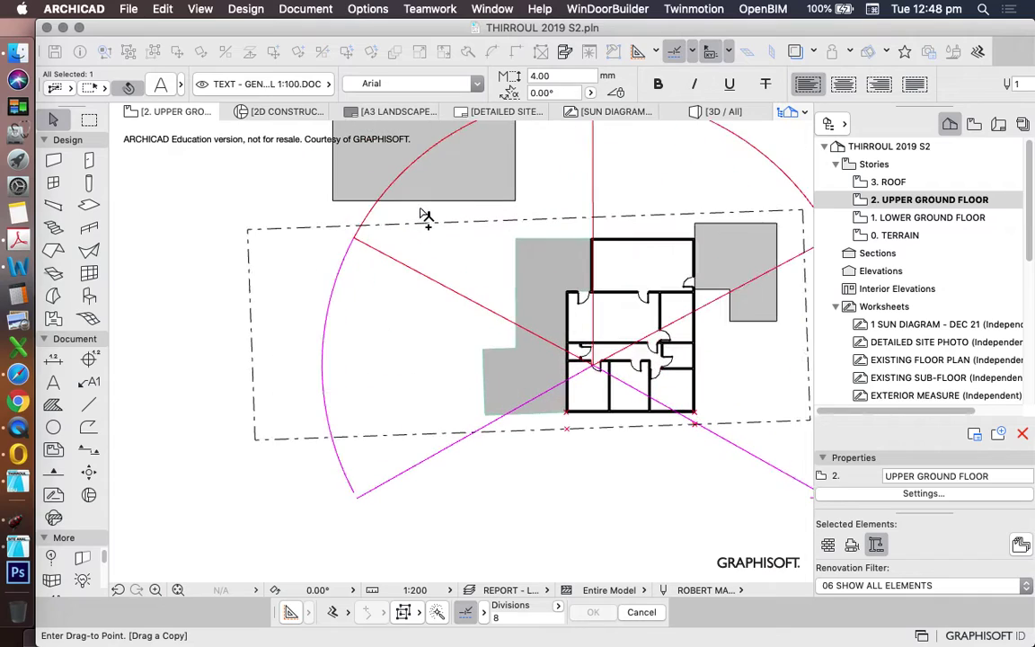
scroll(347, 249, "down", 1)
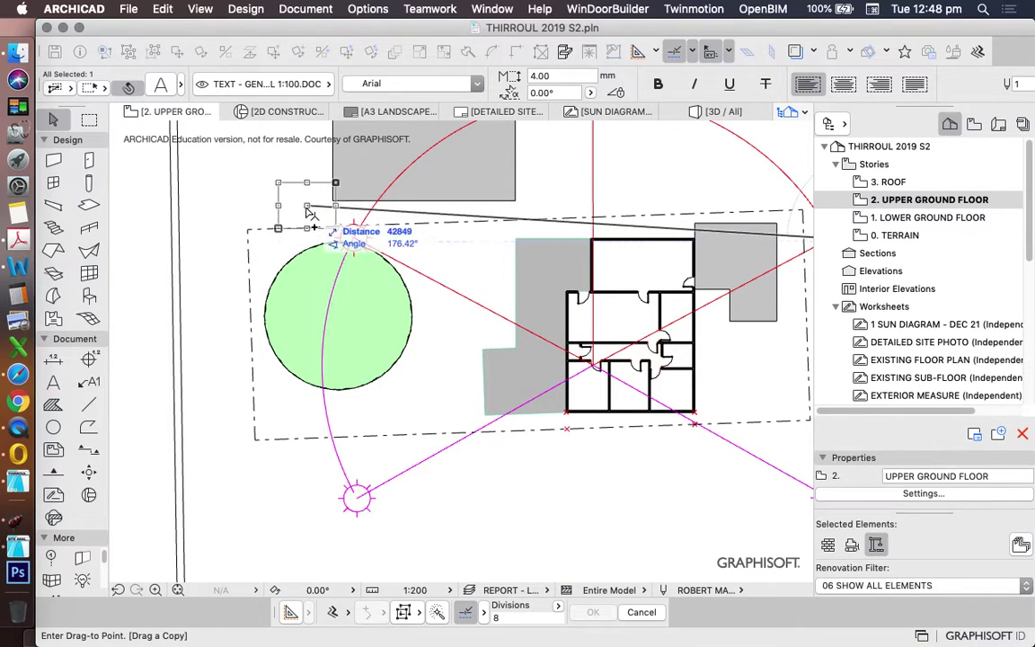
left_click(308, 213)
Step: Change the time in the north-west June label to 16:54
scroll(314, 216, "up", 3)
double_click(324, 226)
double_click(323, 225)
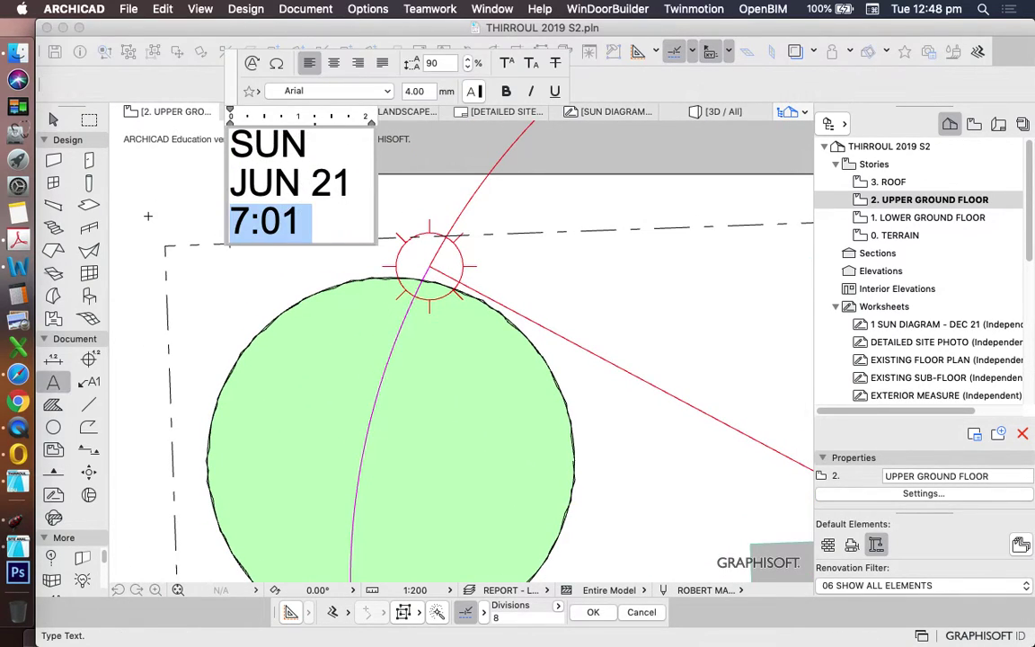
type("16:54")
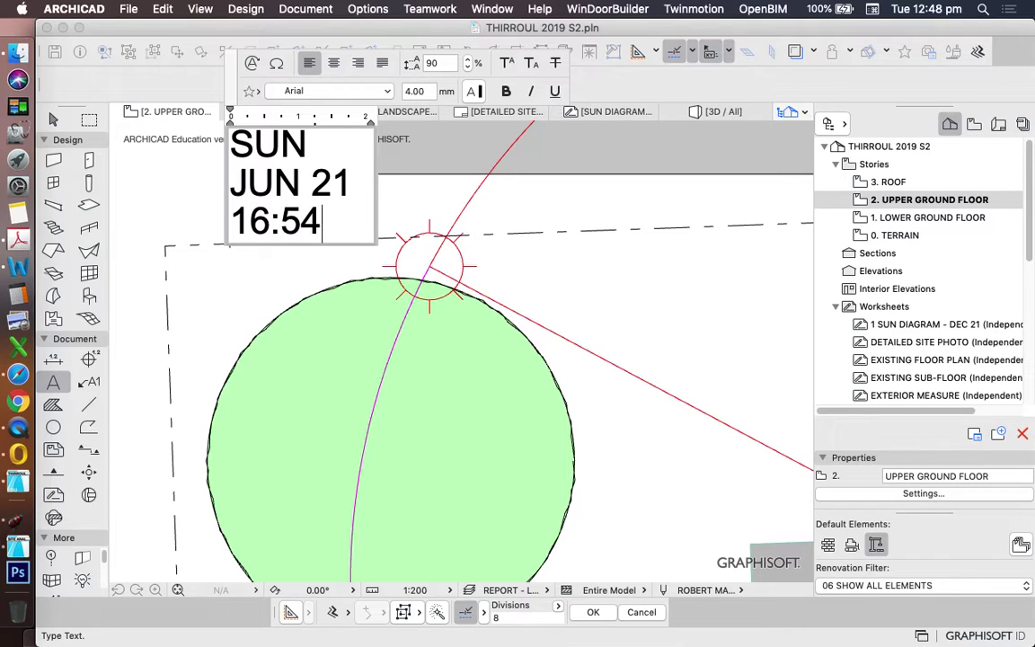
left_click(246, 262)
scroll(236, 264, "down", 1)
Step: Copy the 16:54 label to just below the south-west December sun symbol
scroll(237, 263, "down", 5)
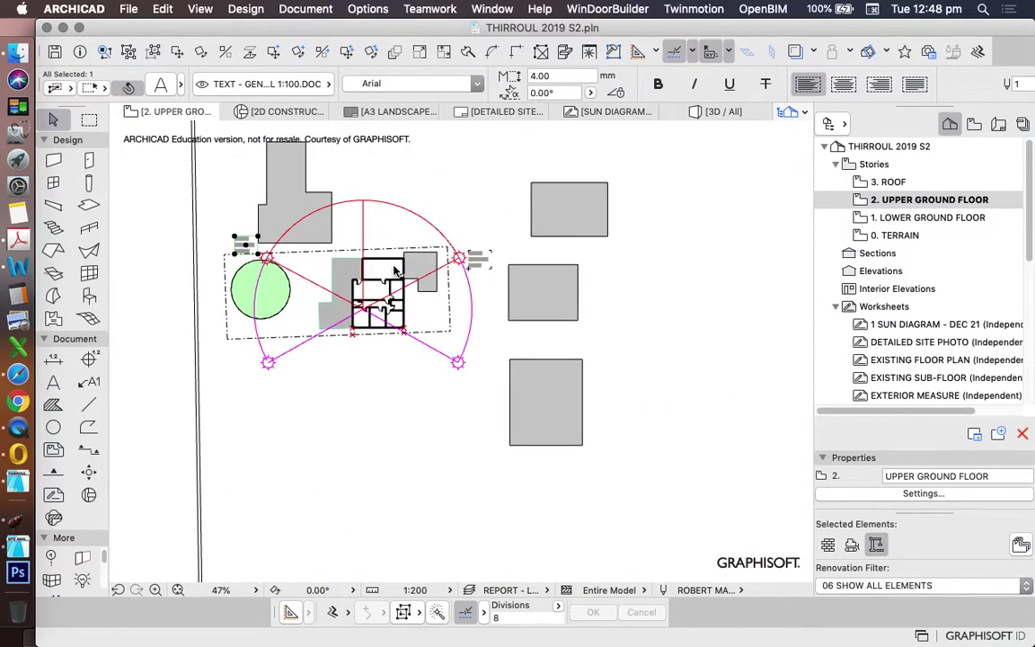
left_click(274, 51)
left_click(243, 244)
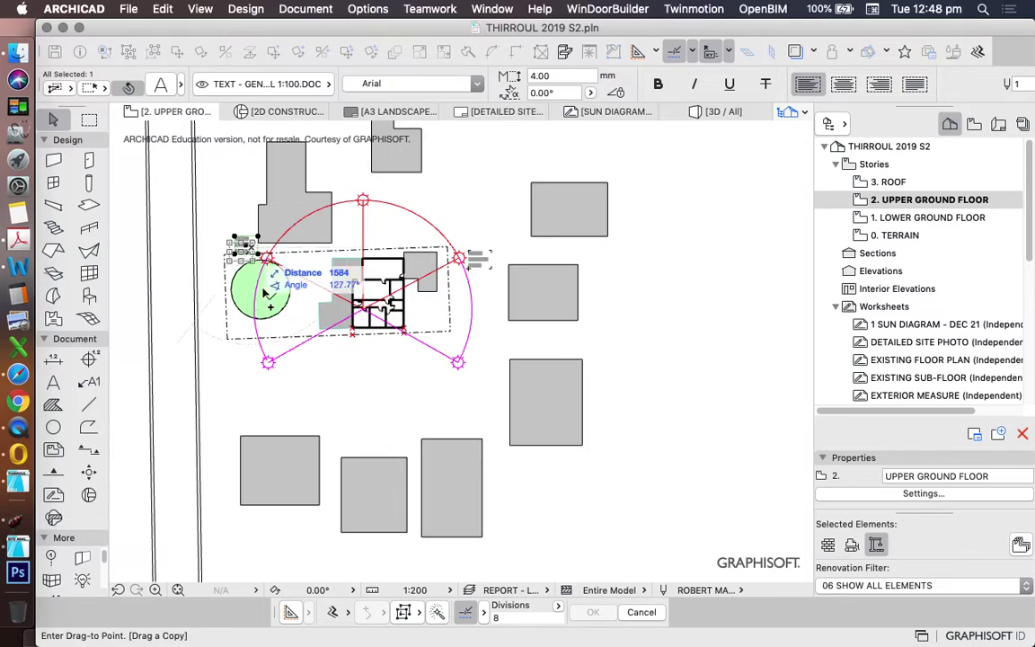
scroll(273, 357, "up", 4)
scroll(265, 360, "down", 3)
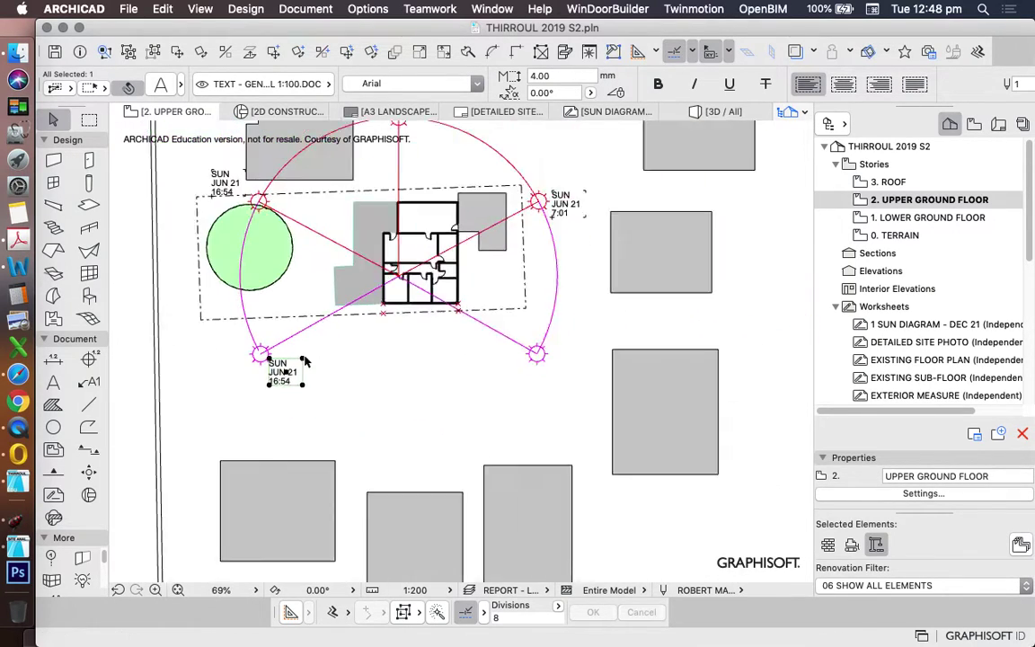
Step: Copy the 7:01 label to just below the south-east December sun symbol
left_click(528, 238)
left_click(274, 51)
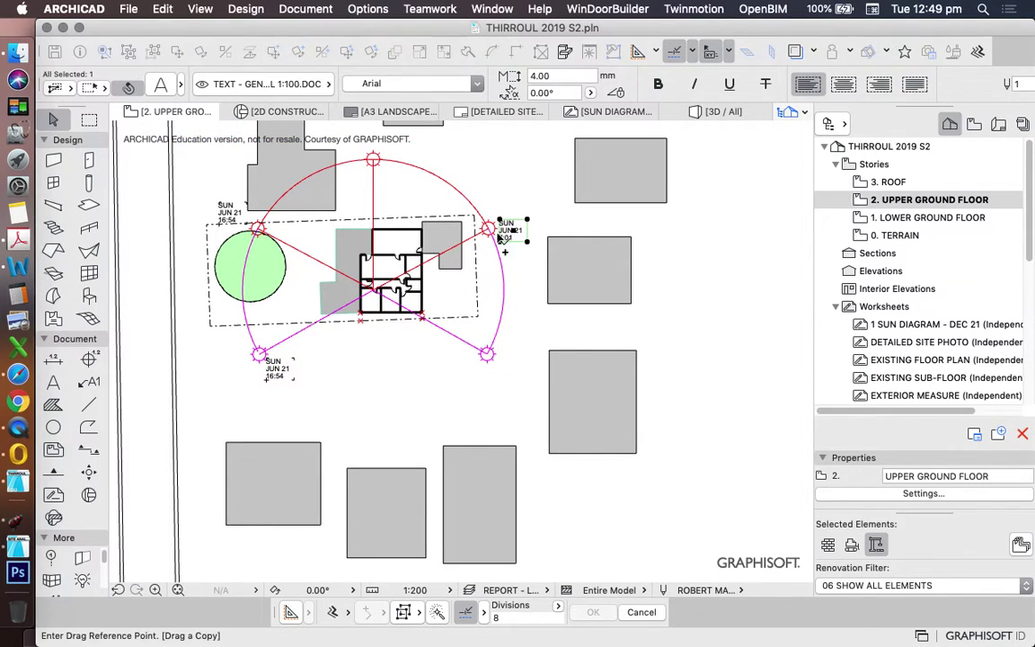
left_click(510, 237)
left_click(473, 382)
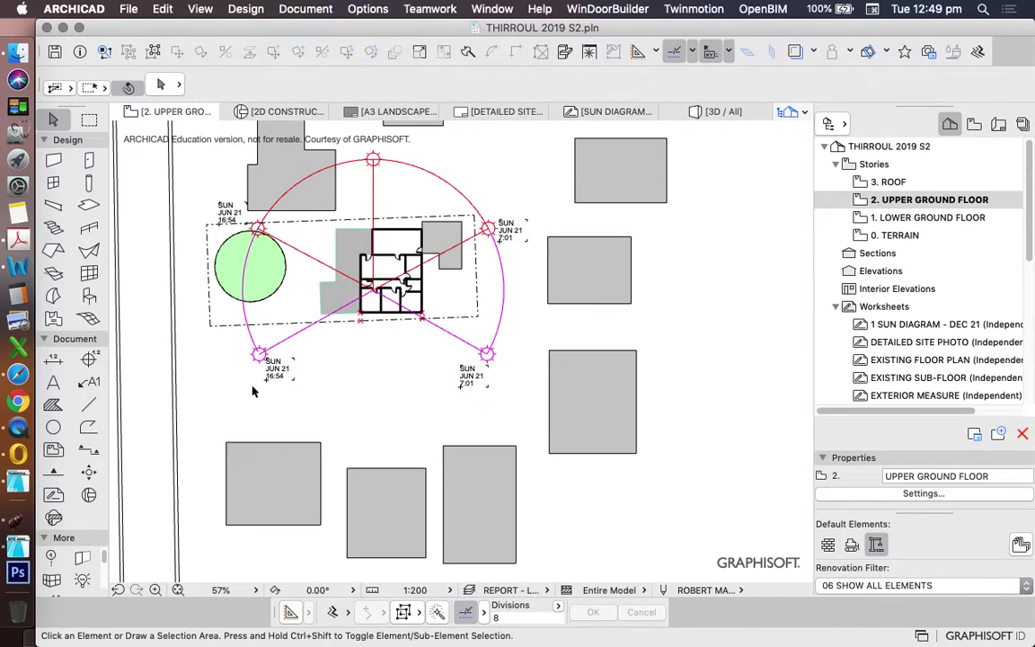
Step: Change the month in the label below the south-west sun symbol to DEC
scroll(252, 378, "up", 4)
left_click(396, 351)
double_click(373, 357)
double_click(368, 330)
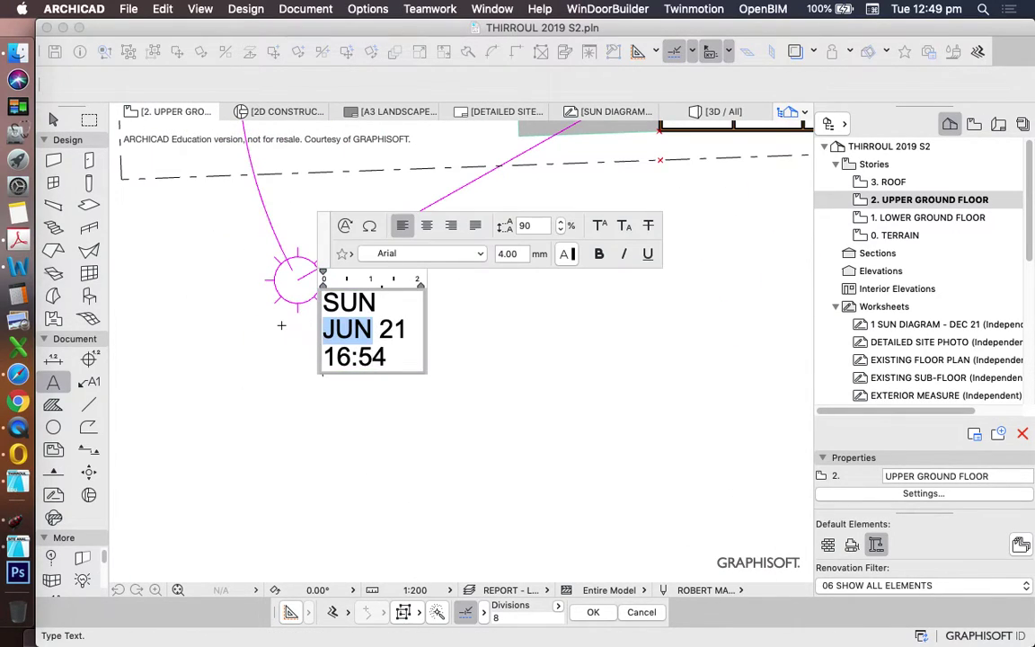
type("DEC")
left_click(412, 437)
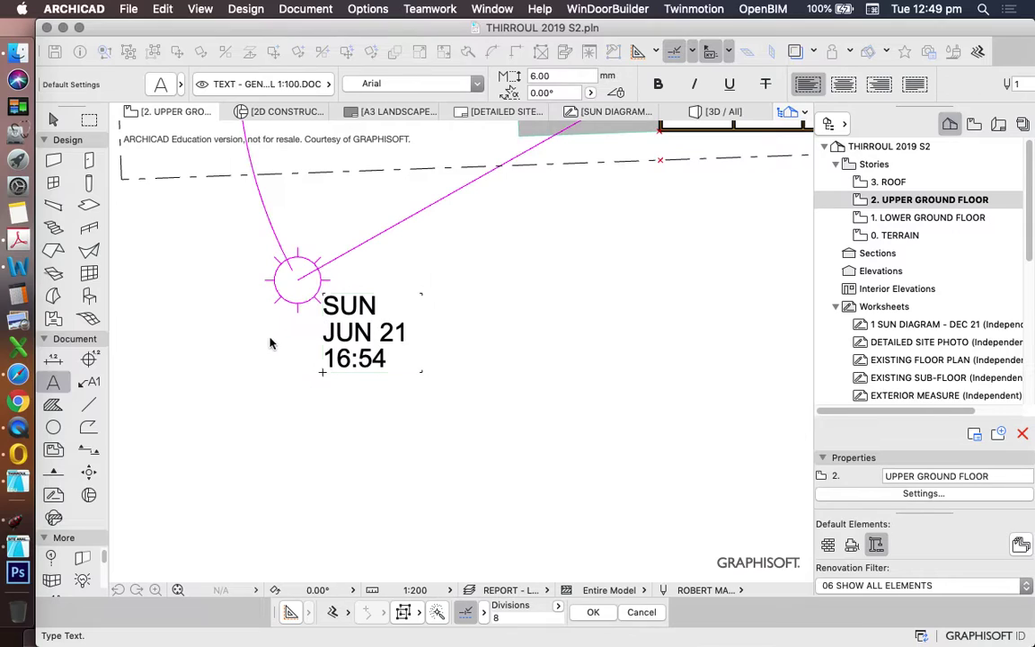
Step: Change the month in the label below the south-east sun symbol to DEC
scroll(265, 338, "down", 3)
scroll(513, 353, "up", 4)
left_click(770, 344)
double_click(771, 346)
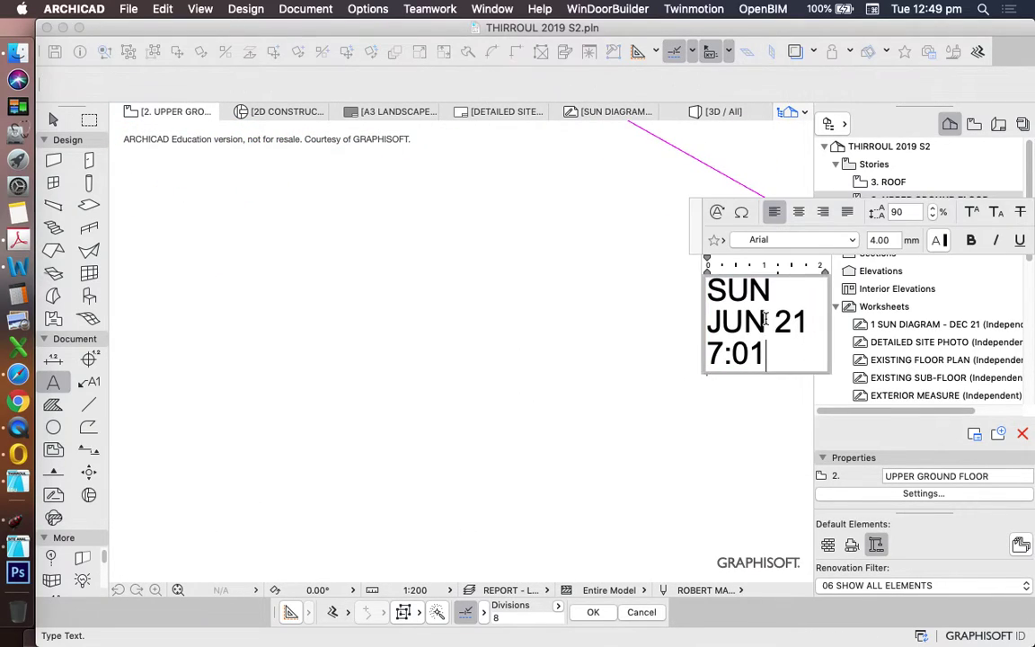
double_click(736, 322)
type("DEC")
left_click(462, 360)
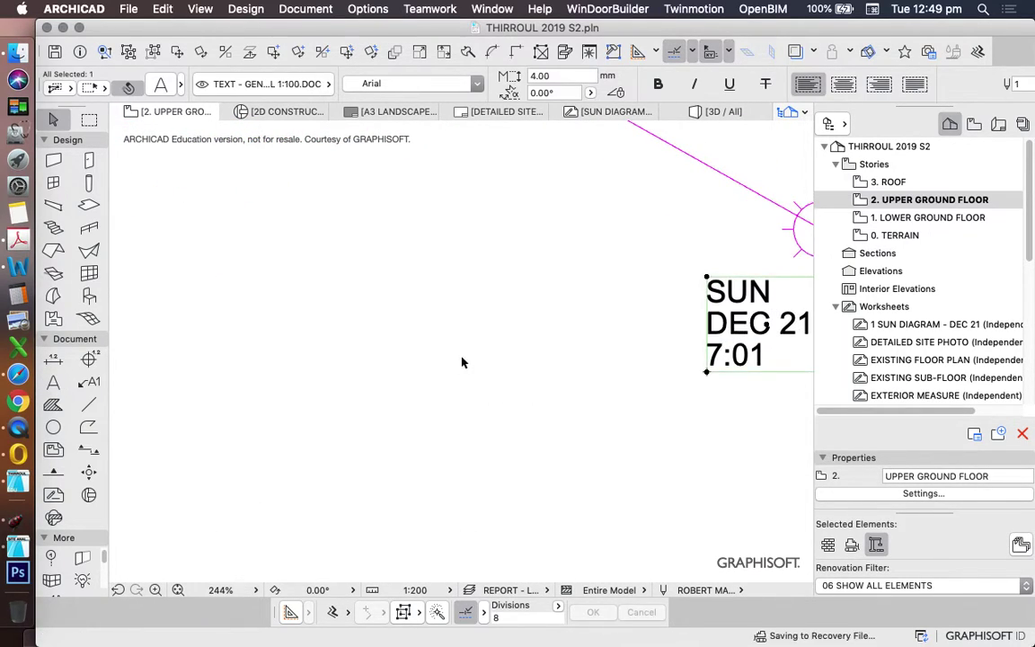
scroll(503, 405, "down", 3)
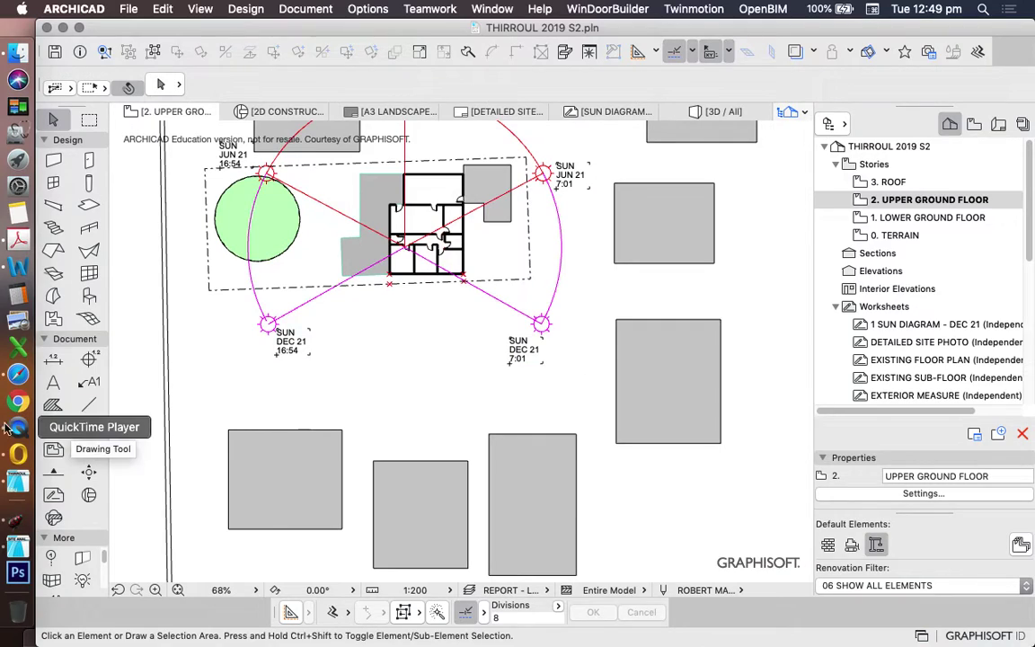
scroll(958, 318, "down", 5)
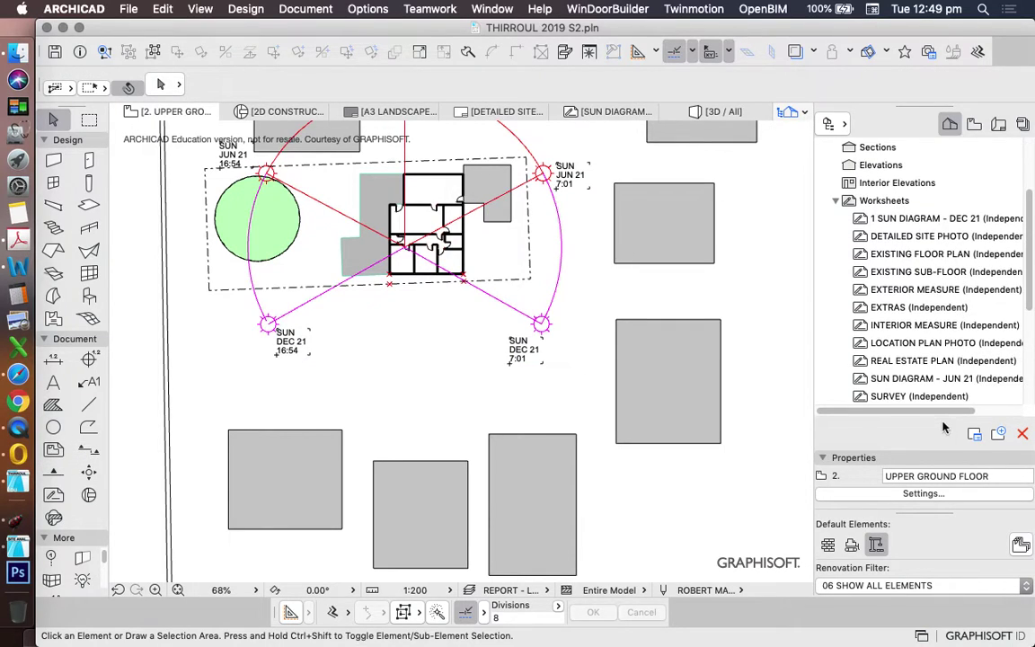
Step: Open the 1 SUN DIAGRAM - DEC 21 worksheet to view its sun data, and return to the upper ground floor plan
scroll(889, 387, "up", 3)
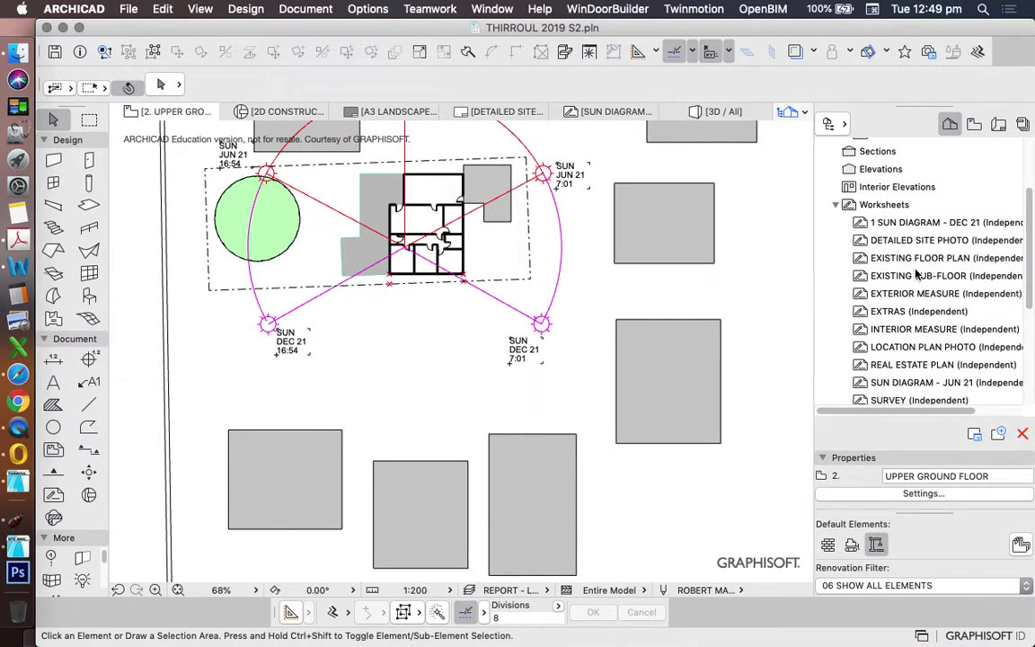
double_click(923, 225)
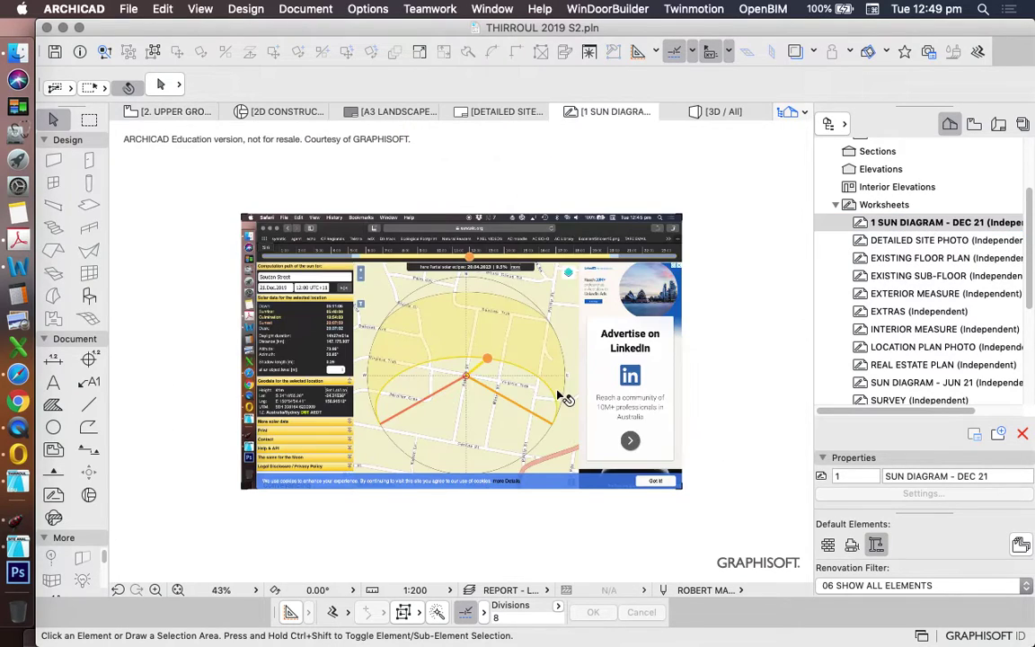
scroll(903, 275, "up", 5)
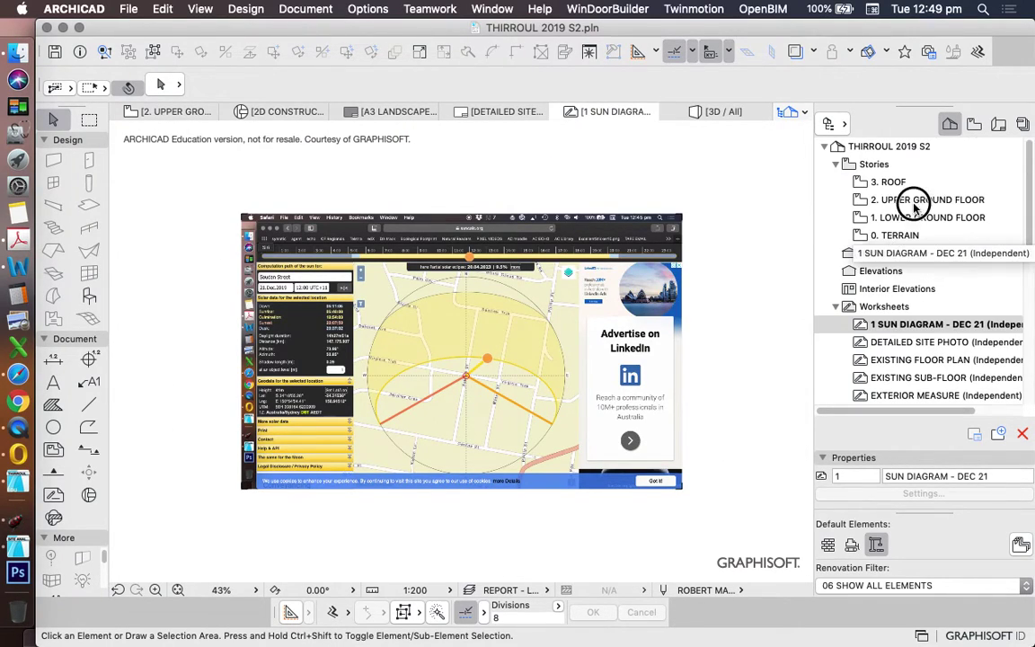
double_click(917, 199)
Step: Show the 1 SUN DIAGRAM - DEC 21 worksheet as a trace reference behind the plan and read its sunrise and sunset times
scroll(939, 301, "down", 2)
right_click(931, 277)
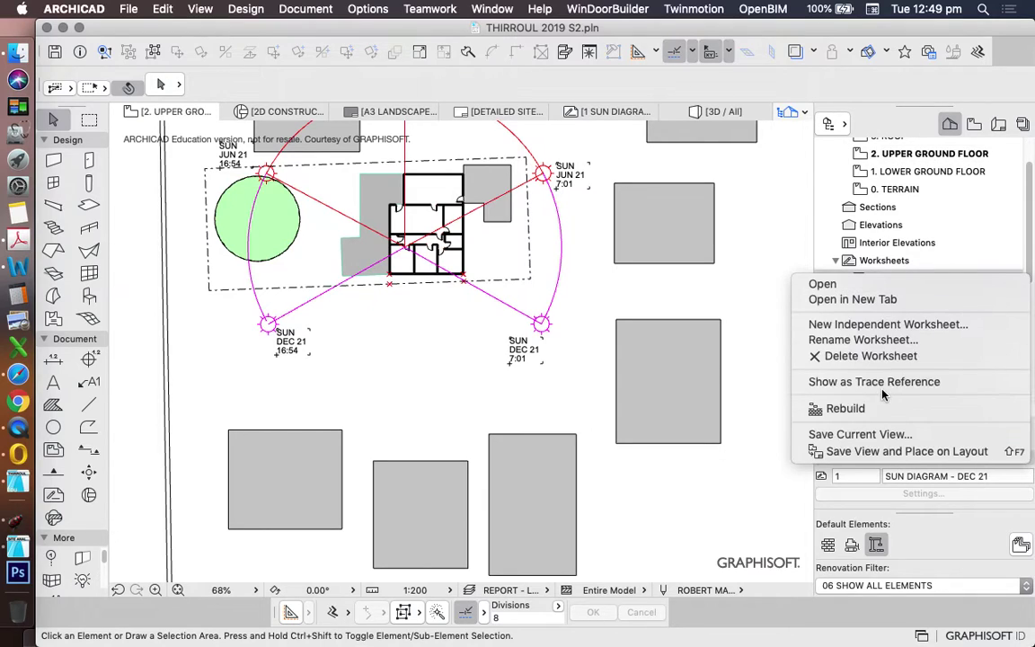
left_click(931, 272)
scroll(531, 379, "down", 3)
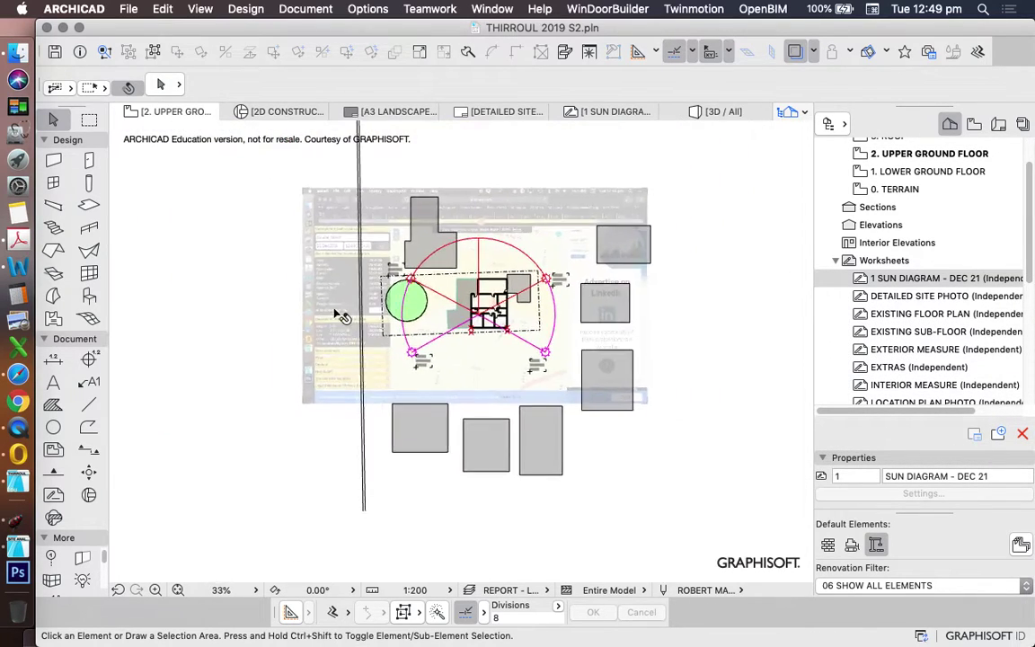
scroll(340, 303, "up", 5)
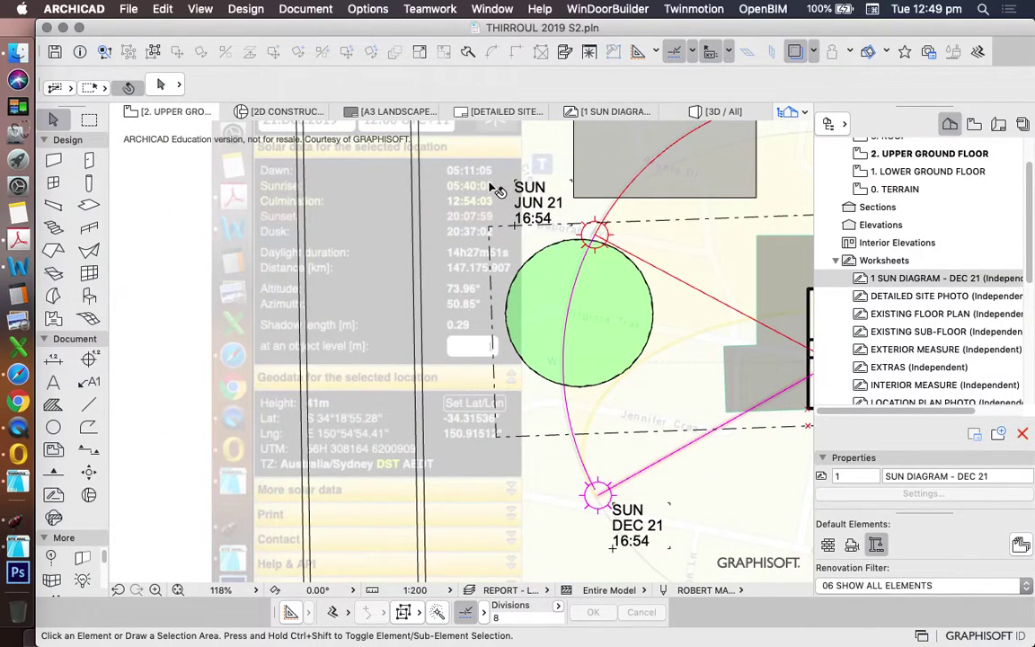
scroll(494, 188, "up", 2)
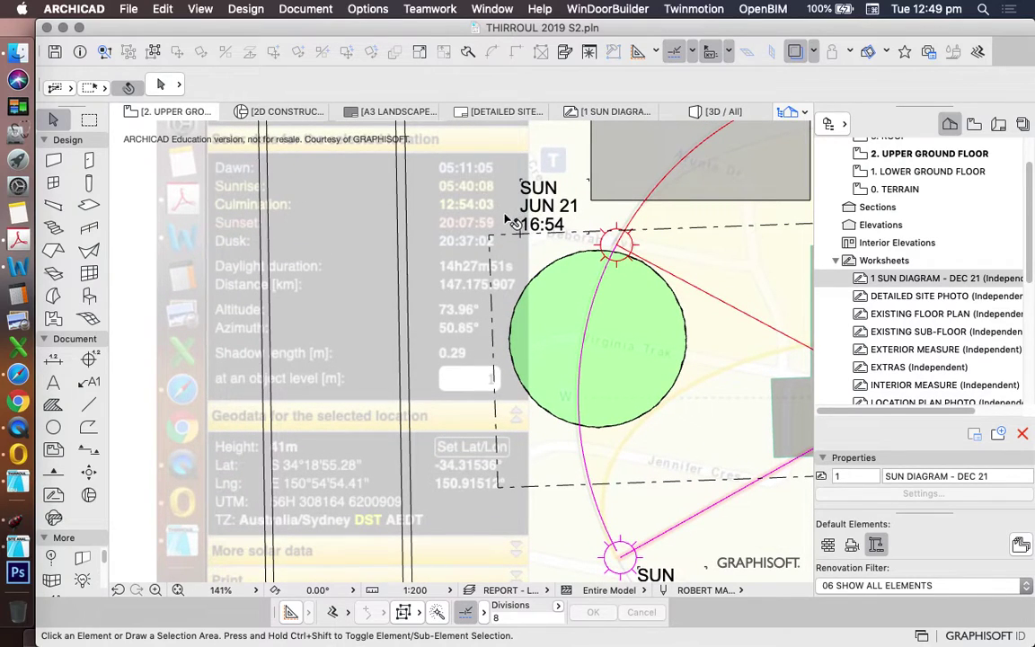
Step: Set the time in the label below the south-east December sun symbol to 5:40
scroll(344, 241, "down", 5)
scroll(449, 359, "down", 5)
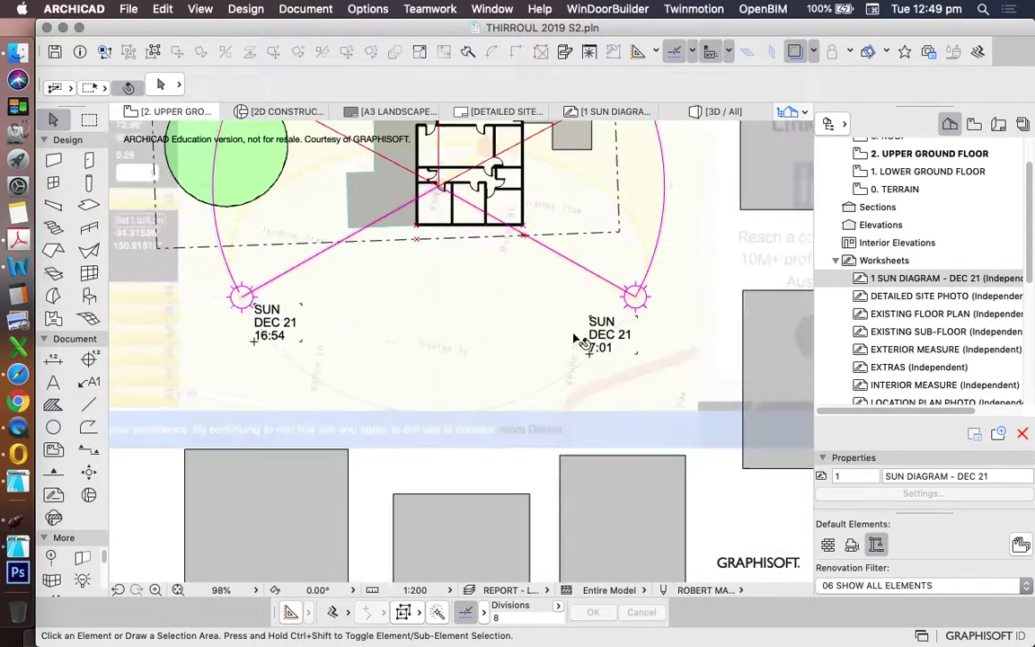
scroll(689, 363, "up", 5)
left_click(664, 361)
double_click(665, 361)
left_click_drag(665, 362, 511, 352)
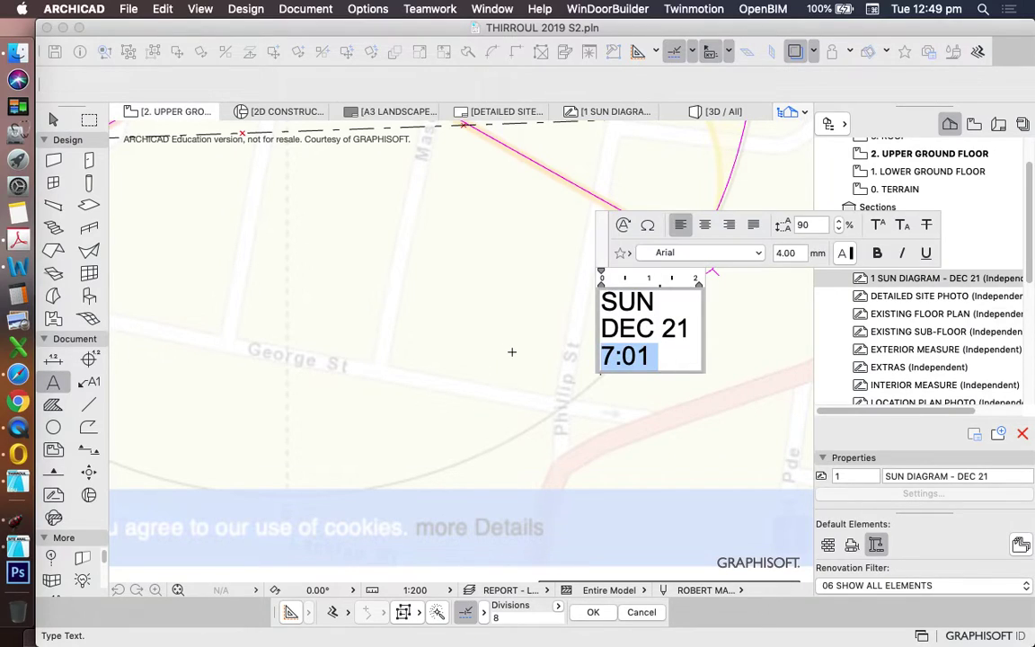
type("5")
left_click(410, 349)
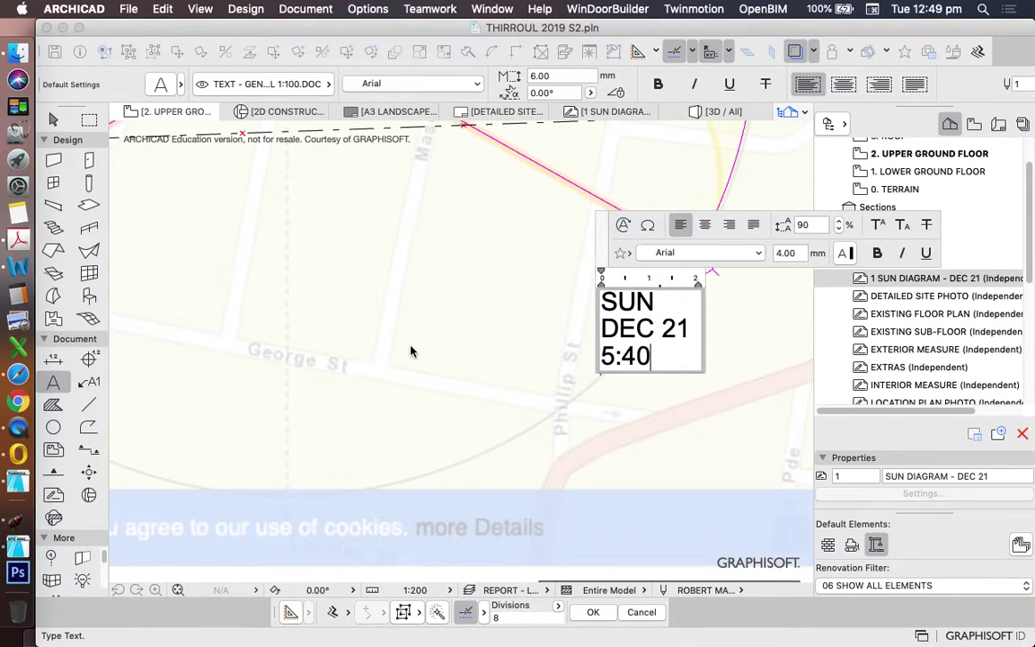
Step: Set the time in the label below the south-west December sun symbol to 20:07
scroll(642, 344, "down", 5)
scroll(398, 338, "up", 5)
middle_click_drag(398, 339, 530, 343)
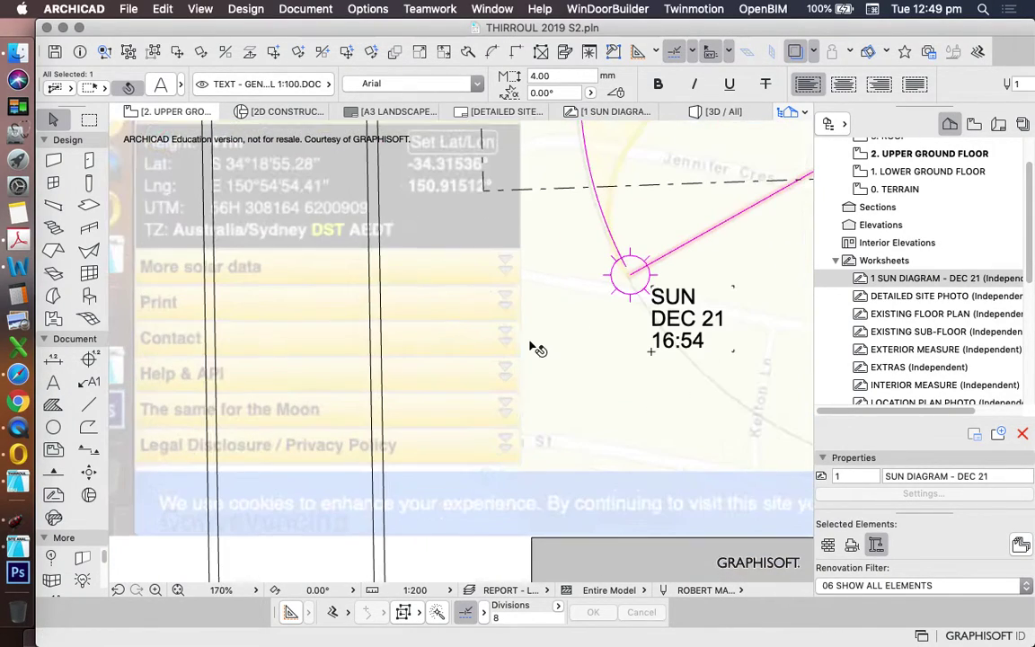
double_click(718, 342)
left_click_drag(719, 342, 602, 337)
type("20:")
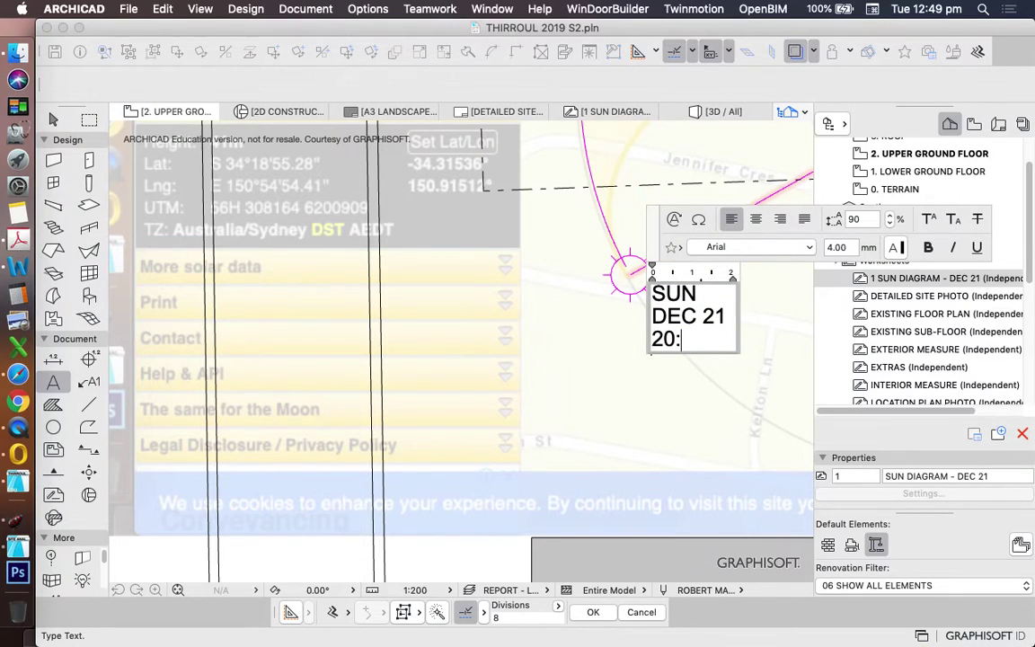
type("06")
key("BackSpace")
type("7")
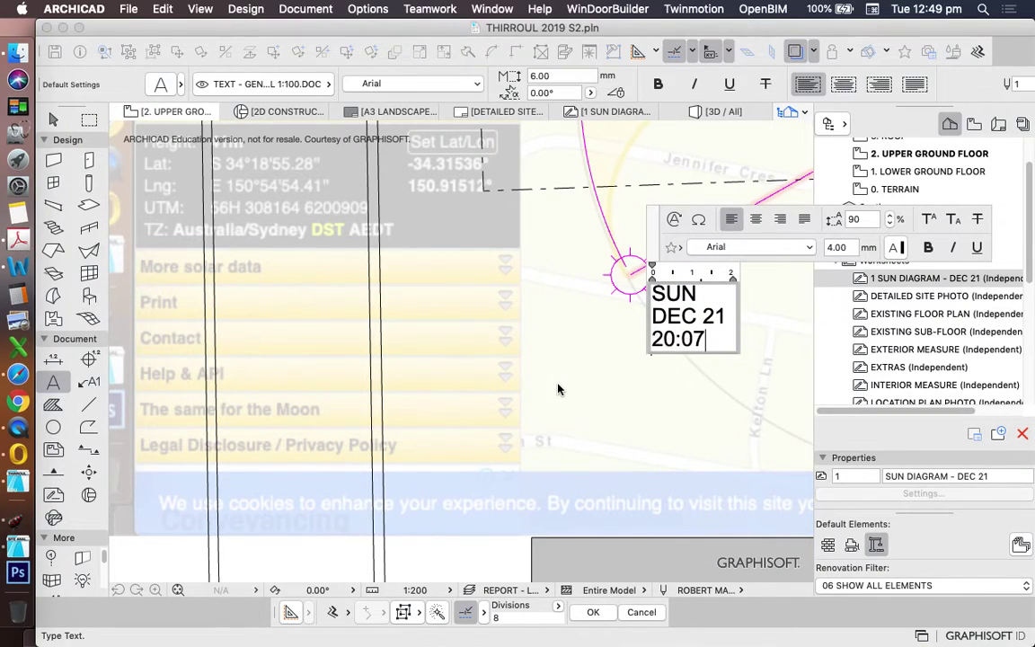
left_click(411, 386)
Step: Deselect the edited label and turn off the trace reference of the December sun diagram
scroll(412, 394, "down", 5)
scroll(410, 394, "down", 3)
scroll(552, 341, "up", 3)
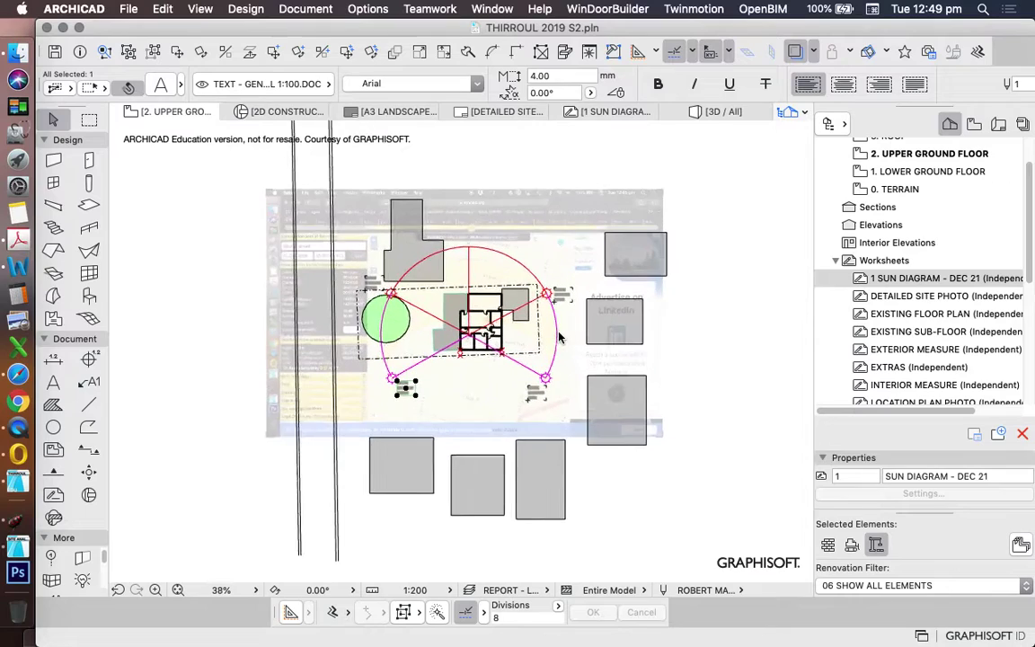
key("Escape")
left_click(795, 51)
scroll(548, 278, "up", 3)
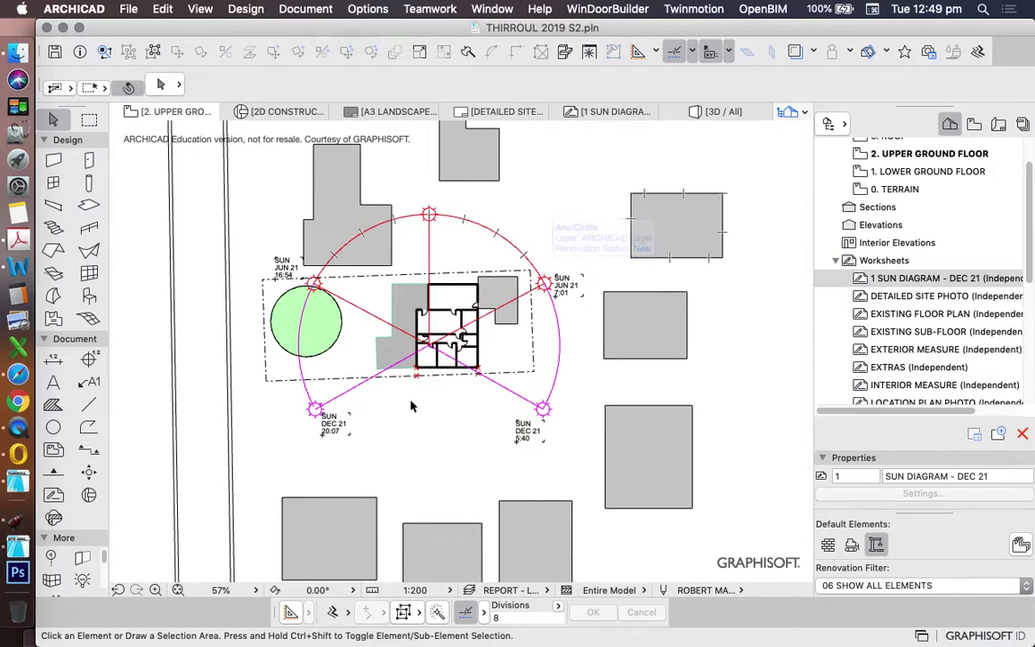
Step: Examine the June and December sun paths and their date and time labels around the house on the site plan
scroll(608, 401, "down", 4)
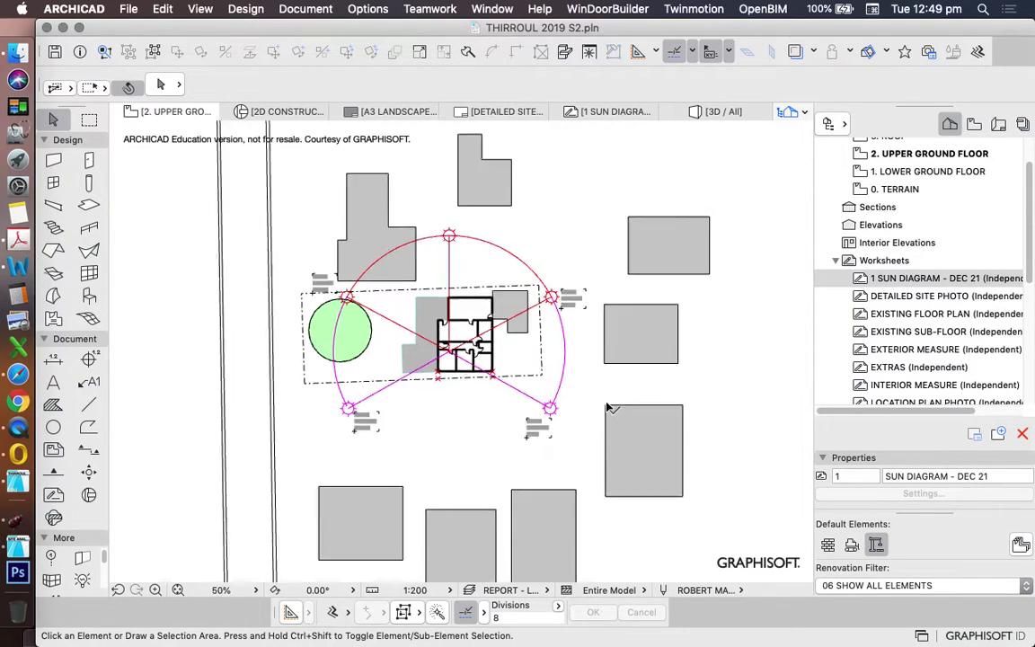
scroll(552, 407, "up", 6)
scroll(629, 359, "down", 2)
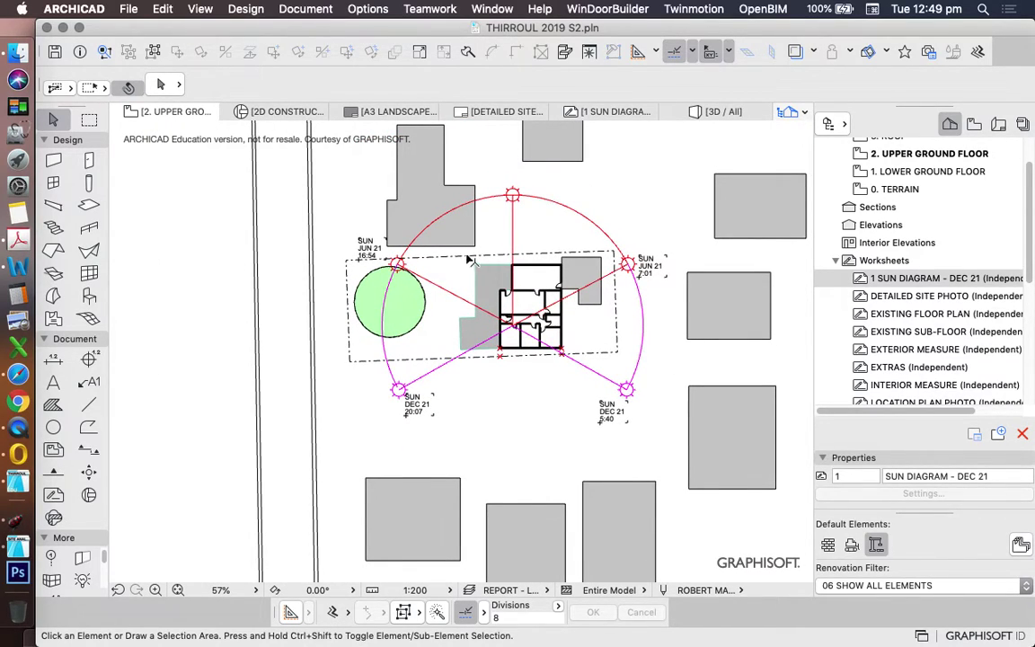
scroll(622, 318, "down", 3)
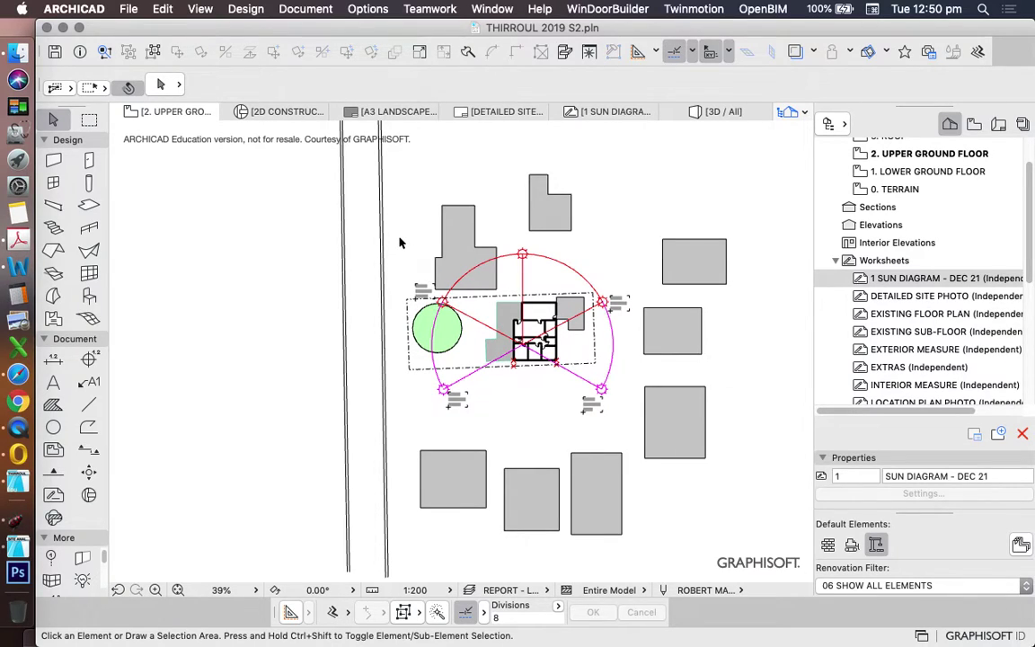
scroll(372, 292, "down", 3)
scroll(472, 303, "up", 3)
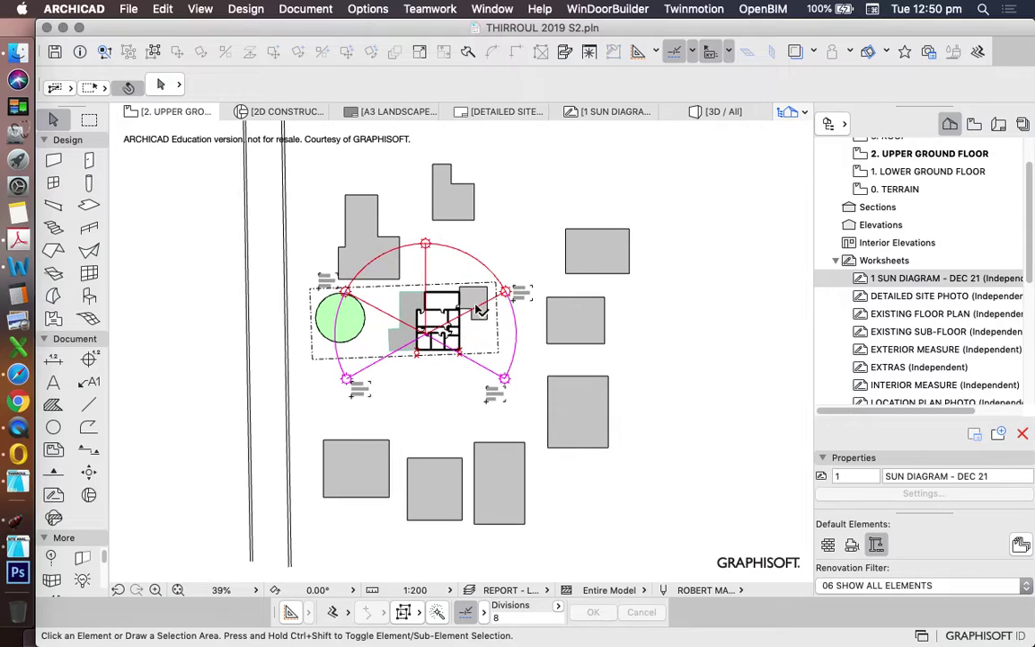
scroll(509, 282, "up", 2)
scroll(539, 260, "down", 5)
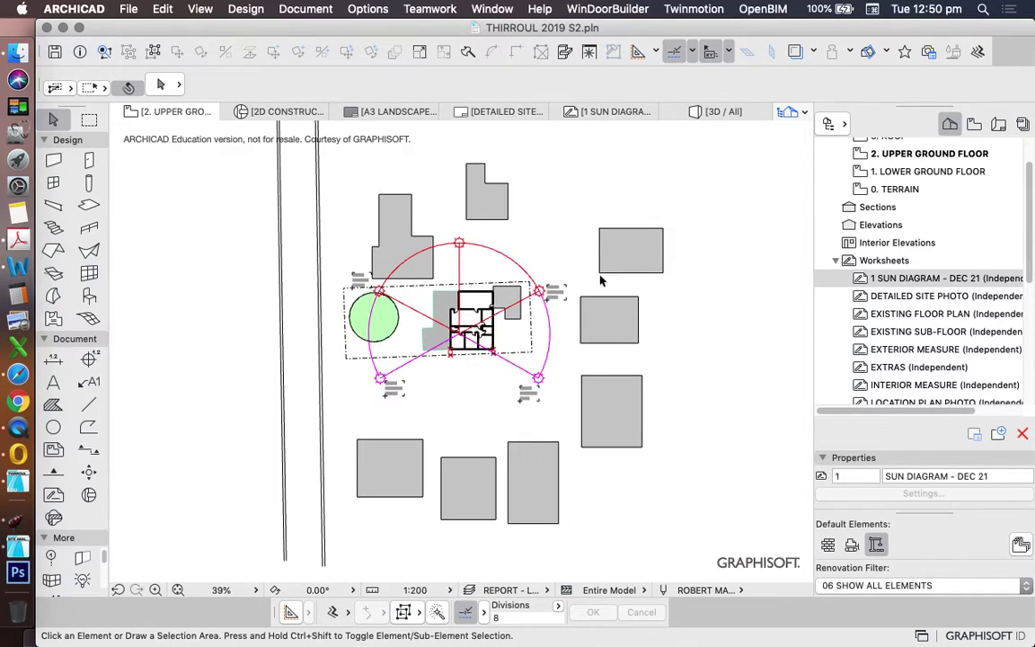
scroll(579, 265, "up", 3)
scroll(583, 268, "down", 2)
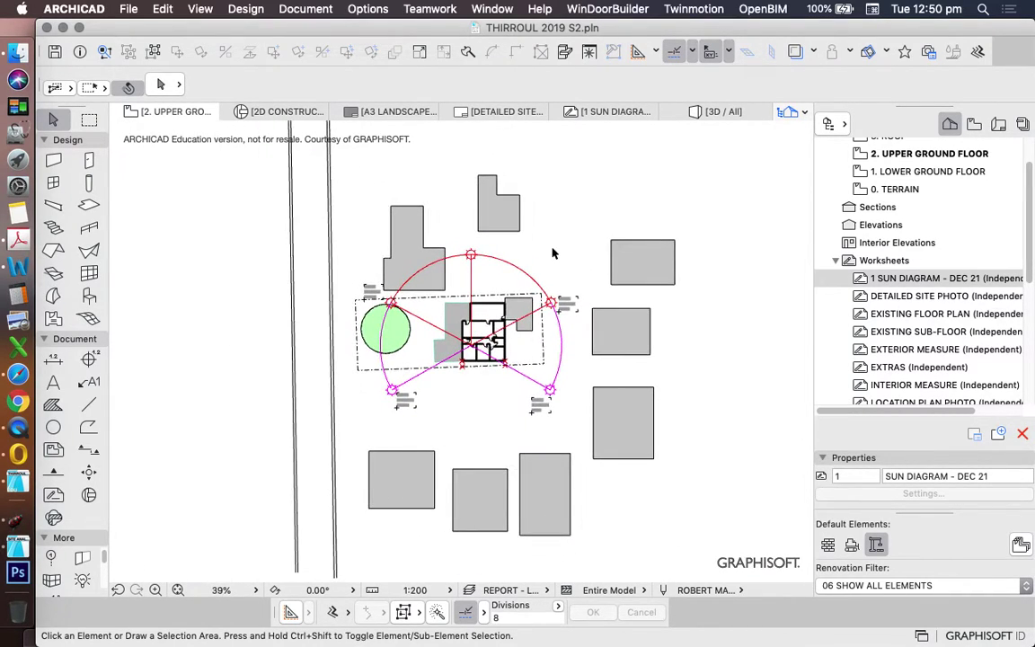
scroll(557, 257, "up", 2)
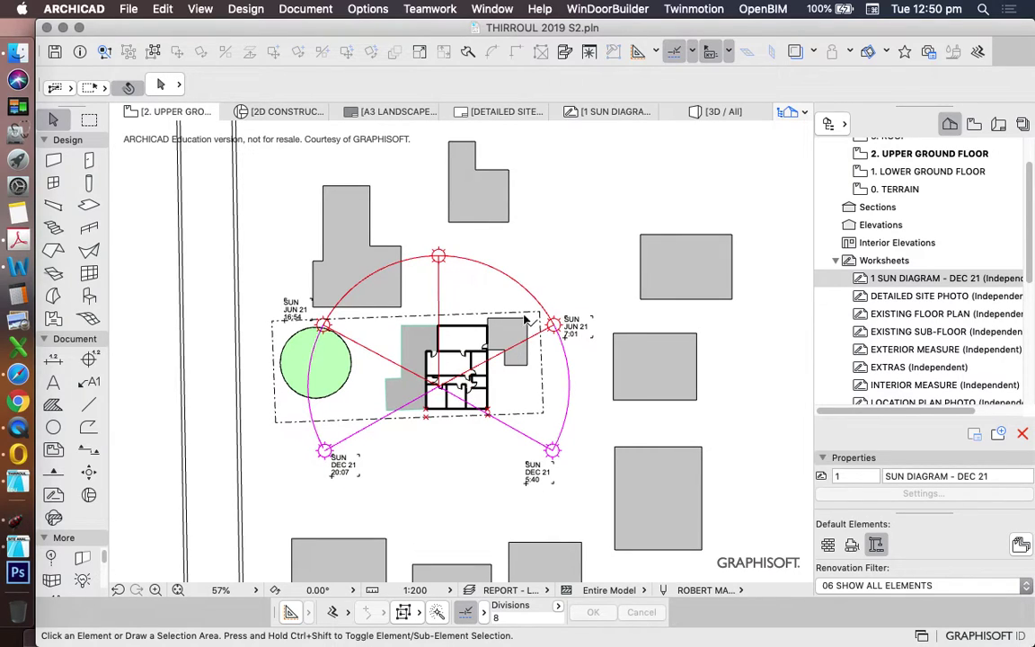
scroll(584, 310, "down", 1)
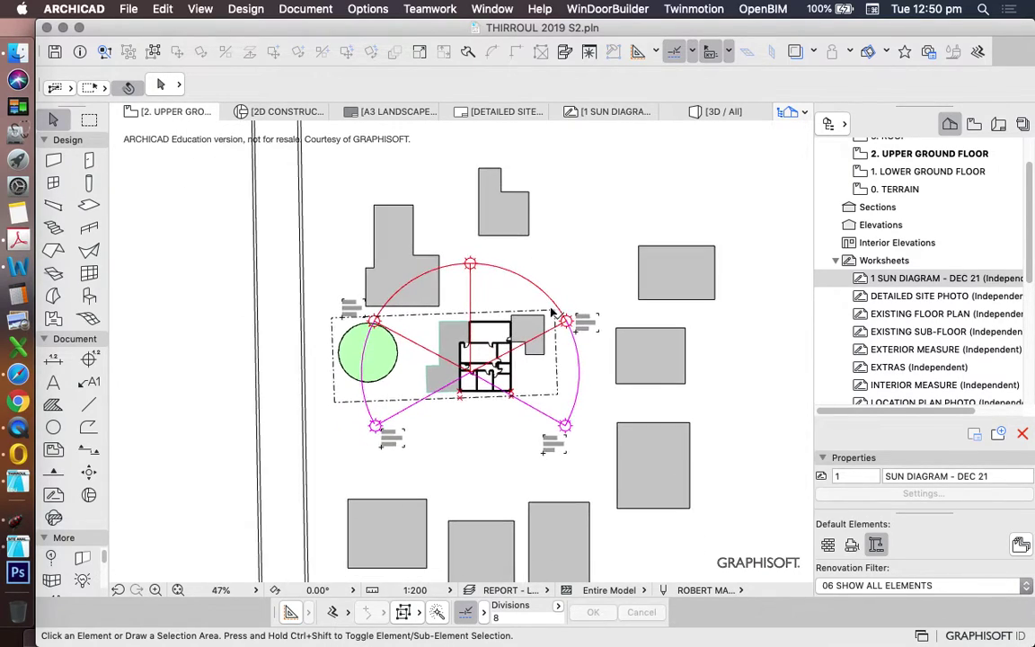